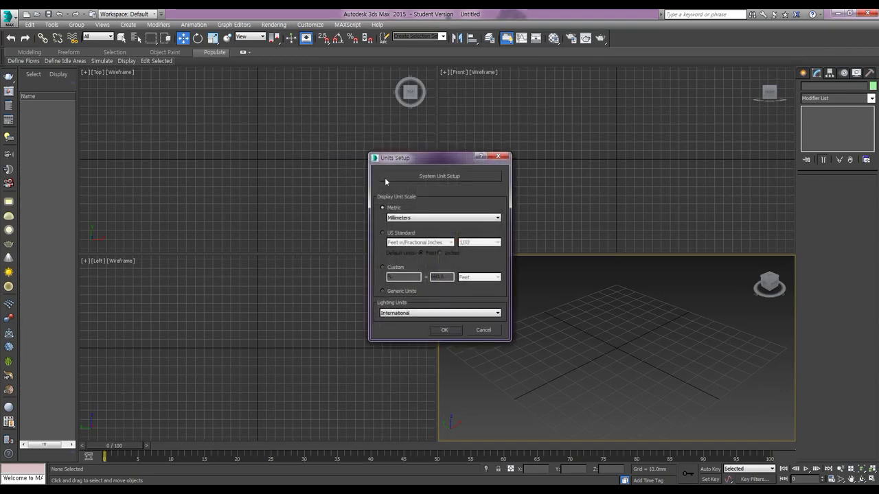
Step: Check that the system unit scale is 1.0 millimeters and accept metric millimeters as the display units
{"action": "left_click", "coordinate": [451, 177]}
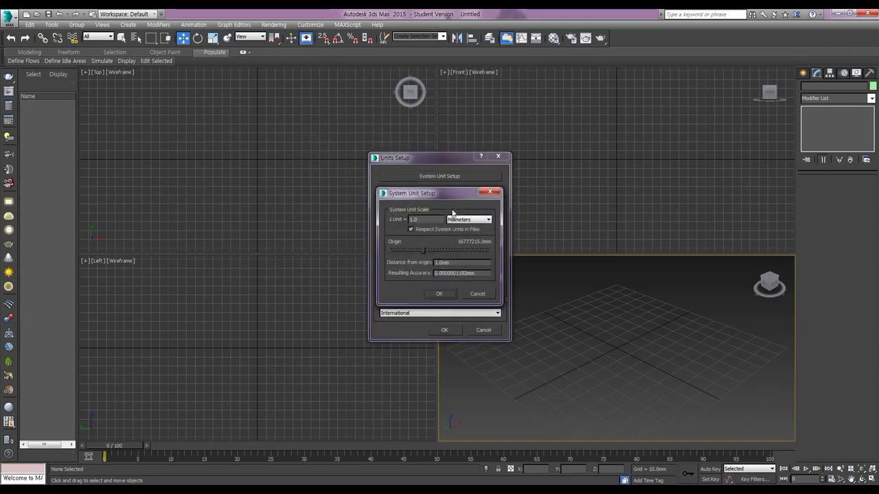
{"action": "left_click", "coordinate": [440, 293]}
{"action": "left_click", "coordinate": [444, 329]}
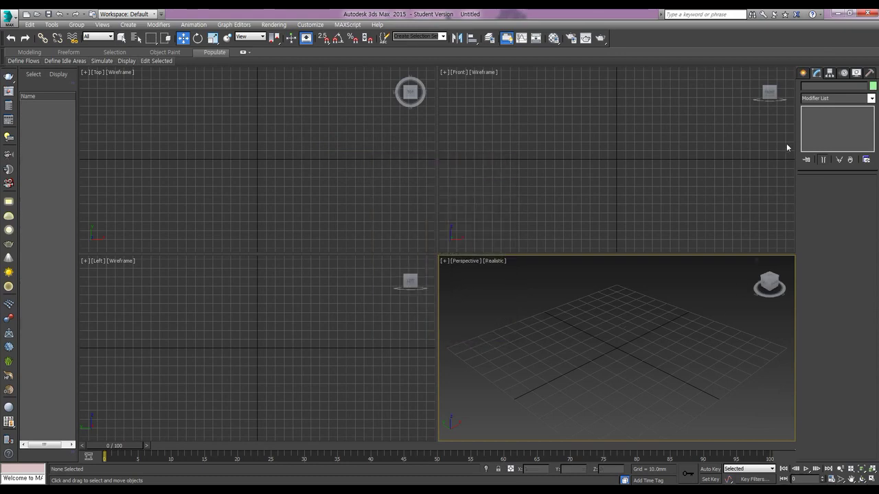
Step: Create a box primitive about 129 mm long, 42 mm wide and 18 mm high in the perspective view
{"action": "left_click", "coordinate": [803, 73]}
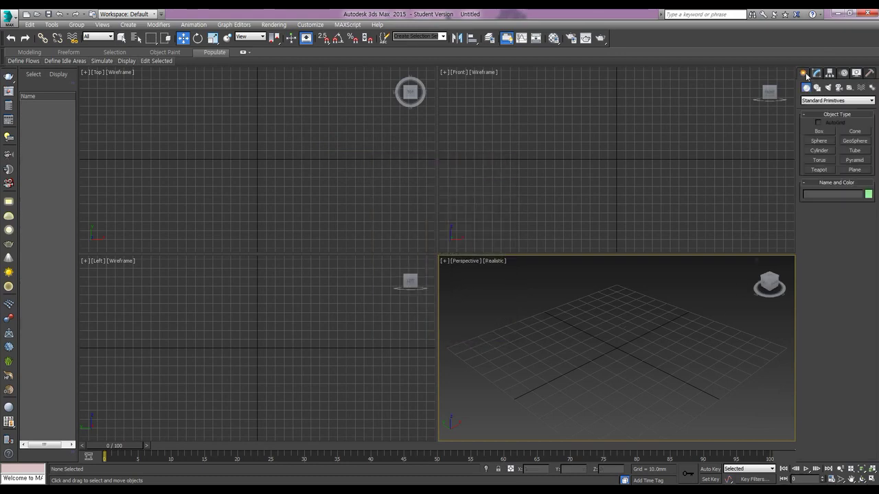
{"action": "left_click", "coordinate": [817, 132]}
{"action": "left_click_drag", "start_coordinate": [538, 323], "coordinate": [751, 376]}
{"action": "left_click", "coordinate": [752, 352]}
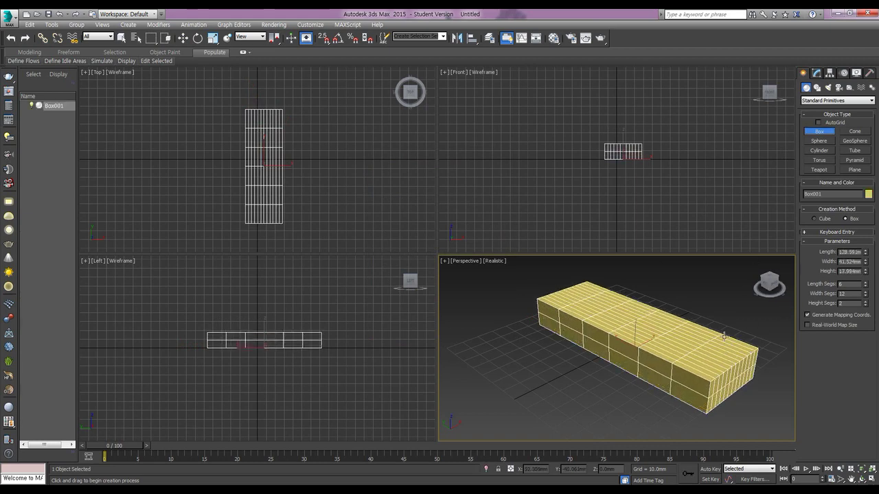
{"action": "key", "text": "w"}
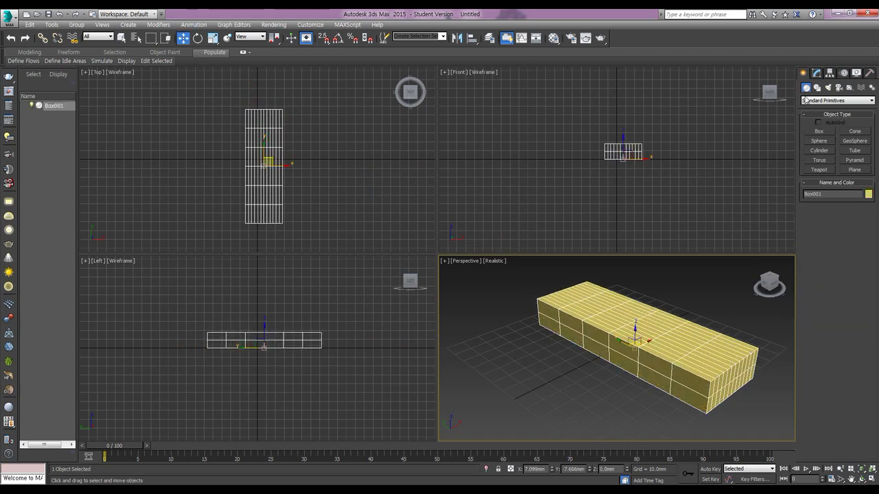
Step: Set the box's length to 700 mm, width to 1500 mm and height to 200 mm
{"action": "left_click", "coordinate": [816, 73]}
{"action": "double_click", "coordinate": [847, 191]}
{"action": "type", "text": "700"}
{"action": "key", "text": "Tab"}
{"action": "type", "text": "1500"}
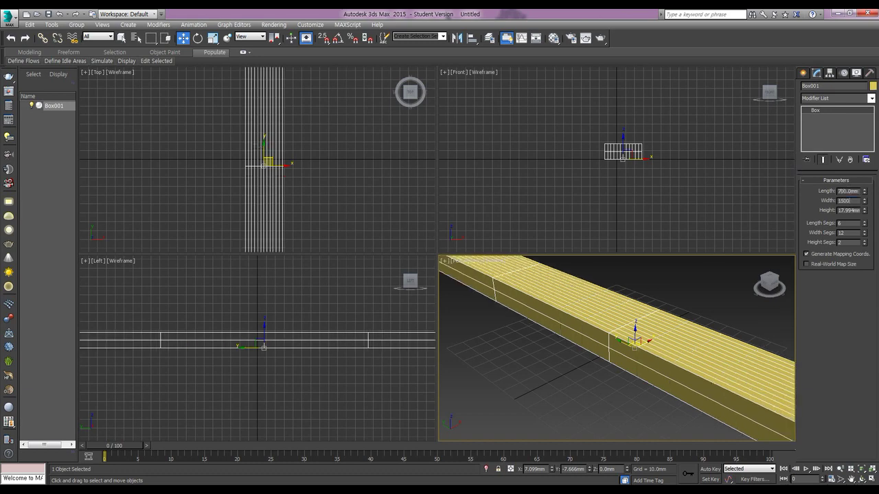
{"action": "key", "text": "Tab"}
{"action": "type", "text": "200"}
{"action": "key", "text": "Tab"}
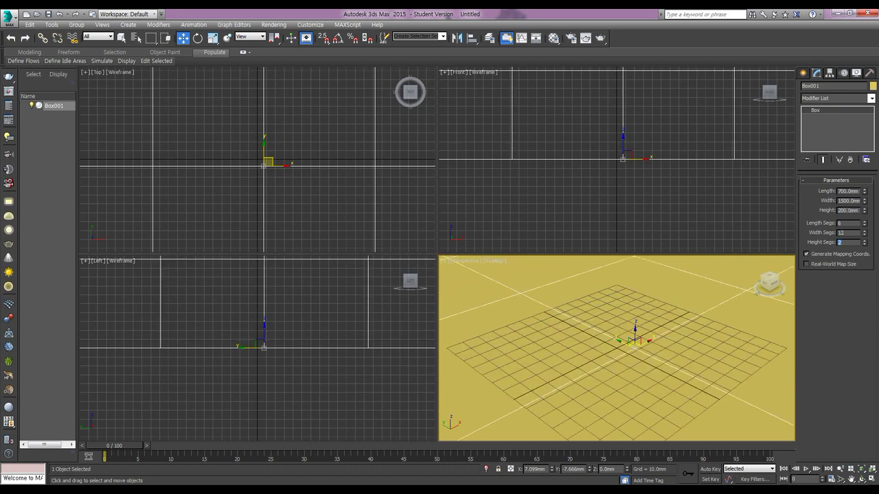
{"action": "left_click", "coordinate": [873, 469]}
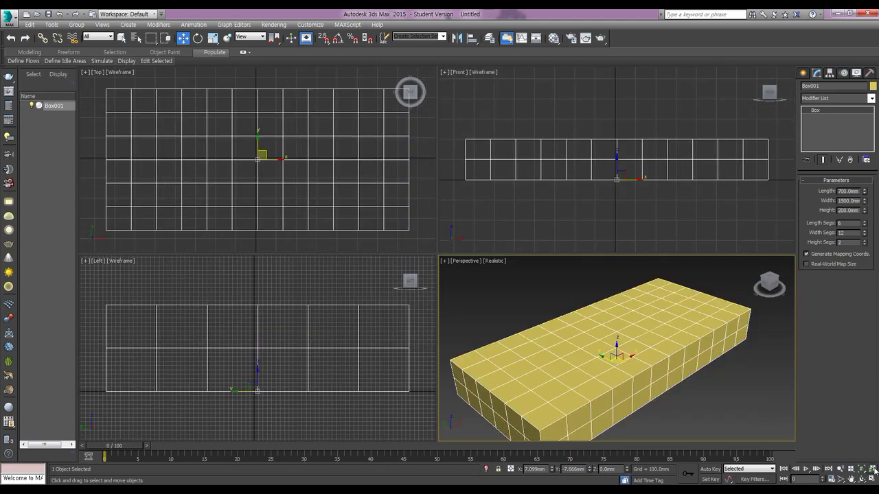
Step: Convert the box to an Editable Poly
{"action": "middle_click_drag", "start_coordinate": [696, 382], "coordinate": [650, 352], "text": "alt"}
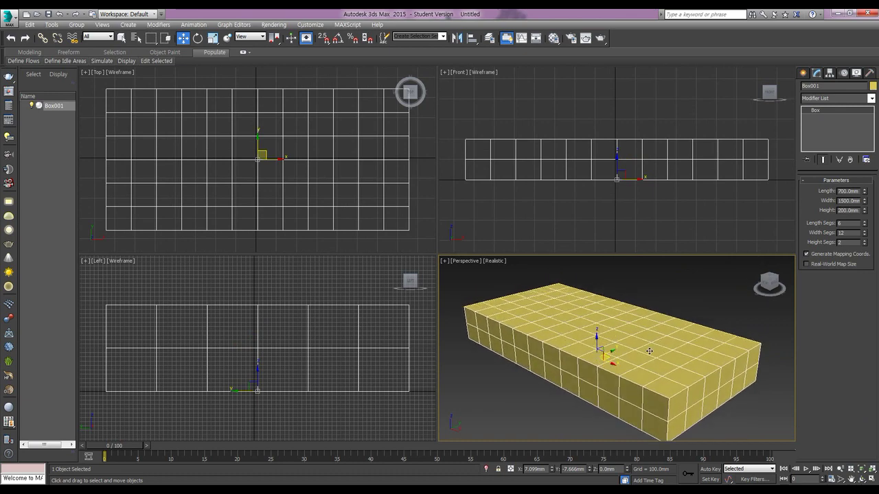
{"action": "right_click", "coordinate": [649, 351]}
{"action": "mouse_move", "coordinate": [723, 438]}
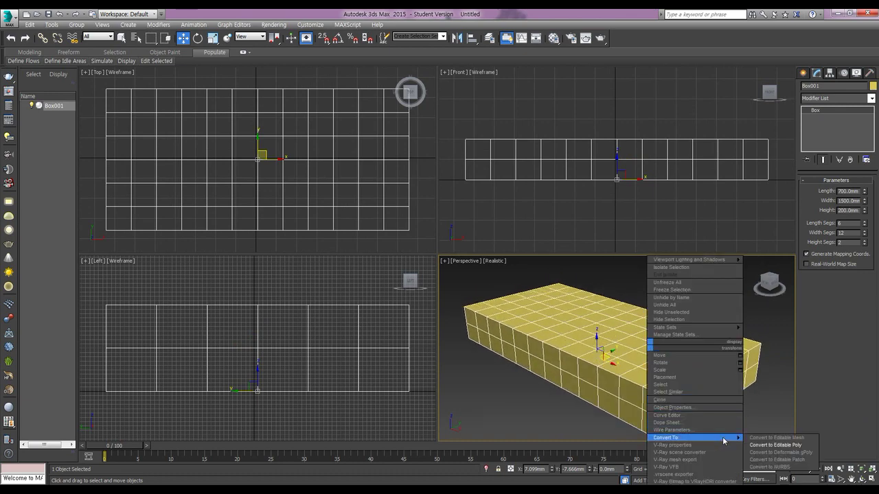
{"action": "left_click", "coordinate": [776, 446]}
Step: In the top view, select alternating vertices in a checkerboard pattern across all seven rows, through the box's full height, starting at a corner
{"action": "middle_click_drag", "start_coordinate": [717, 352], "coordinate": [693, 329], "text": "alt"}
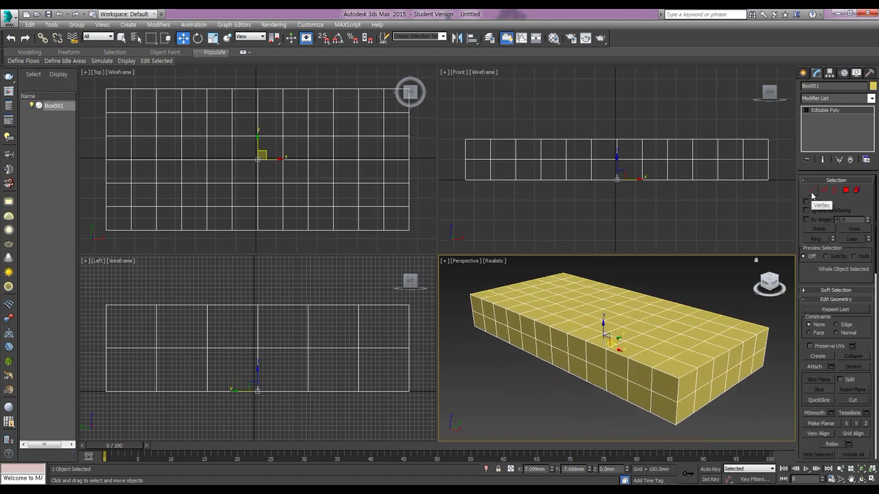
{"action": "left_click", "coordinate": [812, 192]}
{"action": "left_click", "coordinate": [300, 169]}
{"action": "key", "text": "alt+w"}
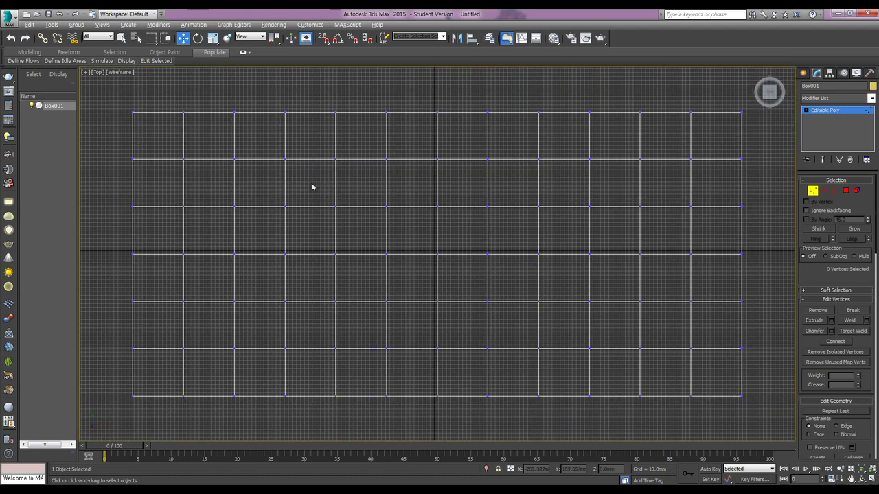
{"action": "left_click_drag", "start_coordinate": [125, 104], "coordinate": [146, 124]}
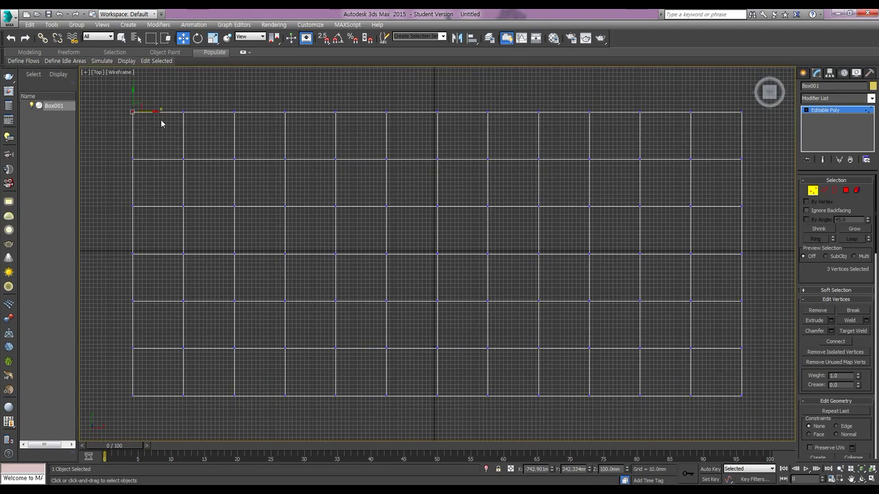
{"action": "left_click_drag", "start_coordinate": [225, 100], "coordinate": [248, 123], "text": "ctrl"}
{"action": "left_click_drag", "start_coordinate": [322, 96], "coordinate": [348, 124], "text": "ctrl"}
{"action": "left_click_drag", "start_coordinate": [423, 101], "coordinate": [449, 130], "text": "ctrl"}
{"action": "left_click_drag", "start_coordinate": [534, 105], "coordinate": [548, 127], "text": "ctrl"}
{"action": "left_click_drag", "start_coordinate": [630, 101], "coordinate": [654, 128], "text": "ctrl"}
{"action": "left_click_drag", "start_coordinate": [737, 107], "coordinate": [751, 130], "text": "ctrl"}
{"action": "left_click_drag", "start_coordinate": [684, 148], "coordinate": [705, 173], "text": "ctrl"}
{"action": "left_click_drag", "start_coordinate": [582, 153], "coordinate": [593, 166], "text": "ctrl"}
{"action": "left_click_drag", "start_coordinate": [477, 153], "coordinate": [501, 174], "text": "ctrl"}
{"action": "left_click_drag", "start_coordinate": [375, 154], "coordinate": [399, 173], "text": "ctrl"}
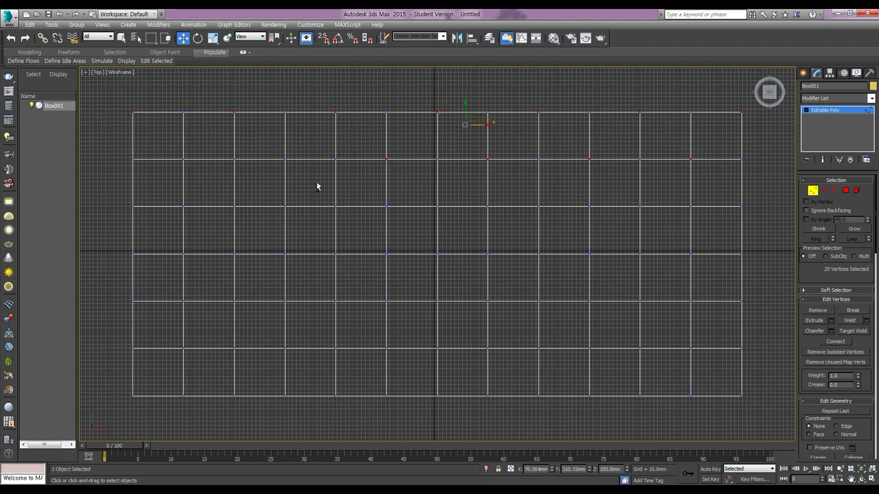
{"action": "left_click_drag", "start_coordinate": [282, 158], "coordinate": [297, 177], "text": "ctrl"}
{"action": "left_click_drag", "start_coordinate": [175, 153], "coordinate": [201, 180], "text": "ctrl"}
{"action": "left_click_drag", "start_coordinate": [120, 202], "coordinate": [151, 222], "text": "ctrl"}
{"action": "left_click_drag", "start_coordinate": [217, 199], "coordinate": [246, 220], "text": "ctrl"}
{"action": "left_click_drag", "start_coordinate": [331, 195], "coordinate": [352, 223], "text": "ctrl"}
{"action": "left_click_drag", "start_coordinate": [423, 197], "coordinate": [452, 227], "text": "ctrl"}
{"action": "left_click_drag", "start_coordinate": [523, 194], "coordinate": [552, 221], "text": "ctrl"}
{"action": "left_click_drag", "start_coordinate": [633, 198], "coordinate": [656, 221], "text": "ctrl"}
{"action": "left_click_drag", "start_coordinate": [732, 197], "coordinate": [755, 232], "text": "ctrl"}
{"action": "left_click_drag", "start_coordinate": [683, 244], "coordinate": [702, 264], "text": "ctrl"}
{"action": "left_click_drag", "start_coordinate": [581, 247], "coordinate": [600, 267], "text": "ctrl"}
{"action": "left_click_drag", "start_coordinate": [486, 255], "coordinate": [499, 270], "text": "ctrl"}
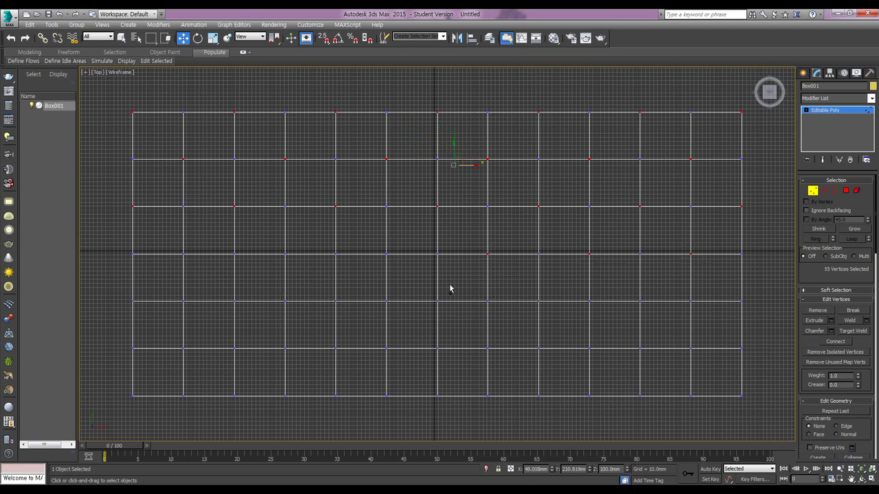
{"action": "left_click_drag", "start_coordinate": [379, 259], "coordinate": [379, 262], "text": "ctrl"}
{"action": "left_click_drag", "start_coordinate": [280, 251], "coordinate": [292, 278], "text": "ctrl"}
{"action": "left_click_drag", "start_coordinate": [177, 251], "coordinate": [189, 271], "text": "ctrl"}
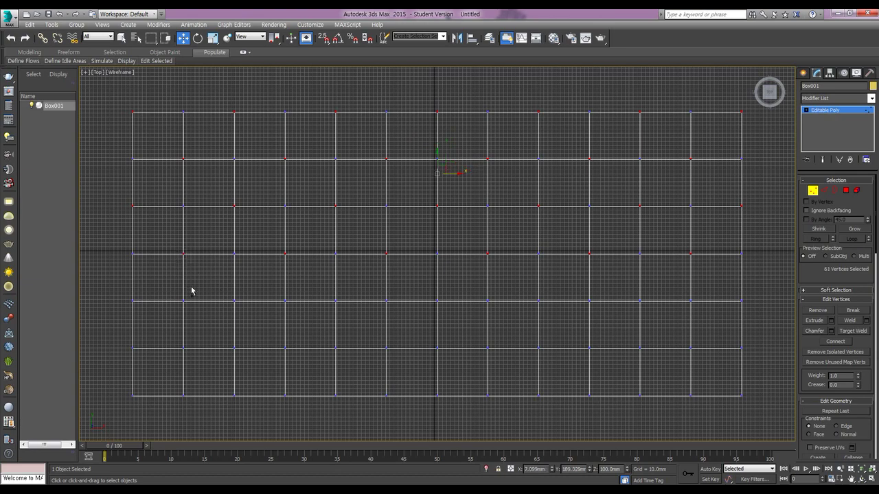
{"action": "left_click", "coordinate": [134, 302], "text": "ctrl"}
{"action": "left_click_drag", "start_coordinate": [230, 294], "coordinate": [248, 318], "text": "ctrl"}
{"action": "left_click_drag", "start_coordinate": [330, 294], "coordinate": [352, 319], "text": "ctrl"}
{"action": "left_click_drag", "start_coordinate": [433, 298], "coordinate": [446, 322], "text": "ctrl"}
{"action": "left_click_drag", "start_coordinate": [528, 297], "coordinate": [547, 318], "text": "ctrl"}
{"action": "left_click_drag", "start_coordinate": [628, 294], "coordinate": [649, 323], "text": "ctrl"}
{"action": "left_click_drag", "start_coordinate": [734, 295], "coordinate": [753, 321], "text": "ctrl"}
{"action": "left_click_drag", "start_coordinate": [686, 337], "coordinate": [702, 365], "text": "ctrl"}
{"action": "left_click_drag", "start_coordinate": [586, 345], "coordinate": [608, 368], "text": "ctrl"}
{"action": "left_click_drag", "start_coordinate": [475, 353], "coordinate": [495, 342], "text": "ctrl"}
{"action": "left_click_drag", "start_coordinate": [378, 343], "coordinate": [399, 367], "text": "ctrl"}
{"action": "left_click_drag", "start_coordinate": [281, 343], "coordinate": [298, 361], "text": "ctrl"}
{"action": "left_click_drag", "start_coordinate": [173, 343], "coordinate": [193, 365], "text": "ctrl"}
{"action": "left_click_drag", "start_coordinate": [127, 391], "coordinate": [145, 418], "text": "ctrl"}
{"action": "left_click_drag", "start_coordinate": [225, 396], "coordinate": [247, 410], "text": "ctrl"}
{"action": "left_click_drag", "start_coordinate": [327, 389], "coordinate": [345, 409], "text": "ctrl"}
{"action": "left_click_drag", "start_coordinate": [424, 387], "coordinate": [444, 407], "text": "ctrl"}
{"action": "left_click_drag", "start_coordinate": [526, 389], "coordinate": [547, 415], "text": "ctrl"}
{"action": "left_click_drag", "start_coordinate": [629, 387], "coordinate": [649, 408], "text": "ctrl"}
{"action": "left_click_drag", "start_coordinate": [733, 389], "coordinate": [755, 416], "text": "ctrl"}
{"action": "key", "text": "alt+w"}
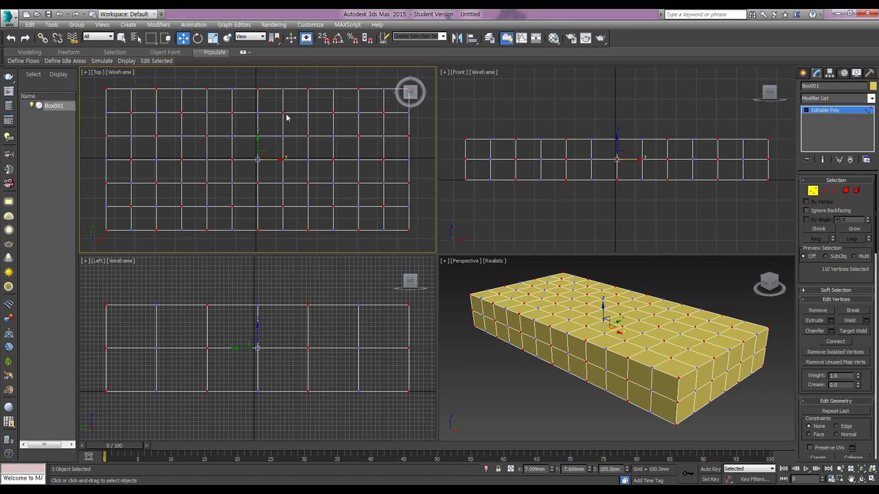
Step: Deselect the mid-height vertex row, and reselect its alternating vertices in the front and left views to continue the checkerboard around the sides
{"action": "left_click_drag", "start_coordinate": [776, 165], "coordinate": [452, 155]}
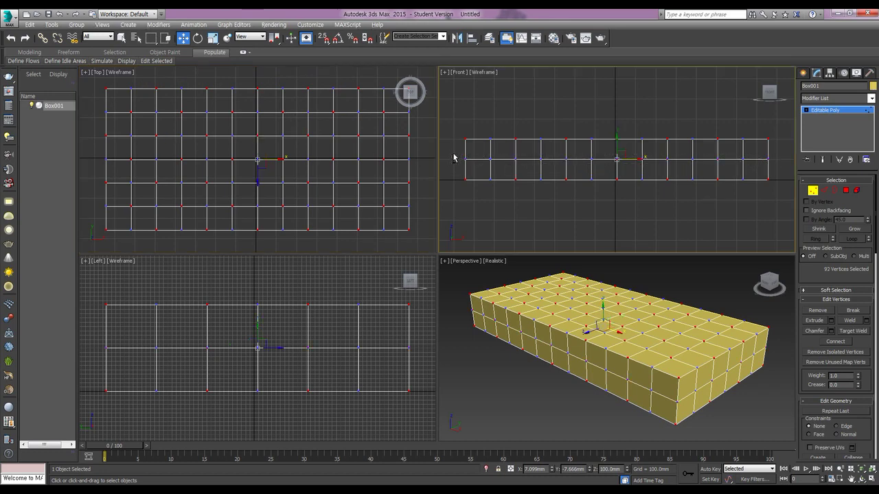
{"action": "left_click", "coordinate": [499, 171], "text": "ctrl"}
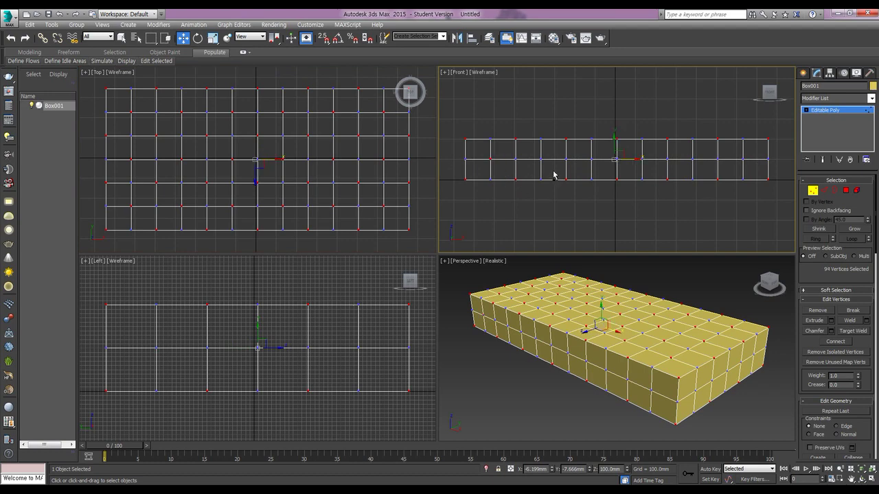
{"action": "left_click", "coordinate": [557, 175], "text": "ctrl"}
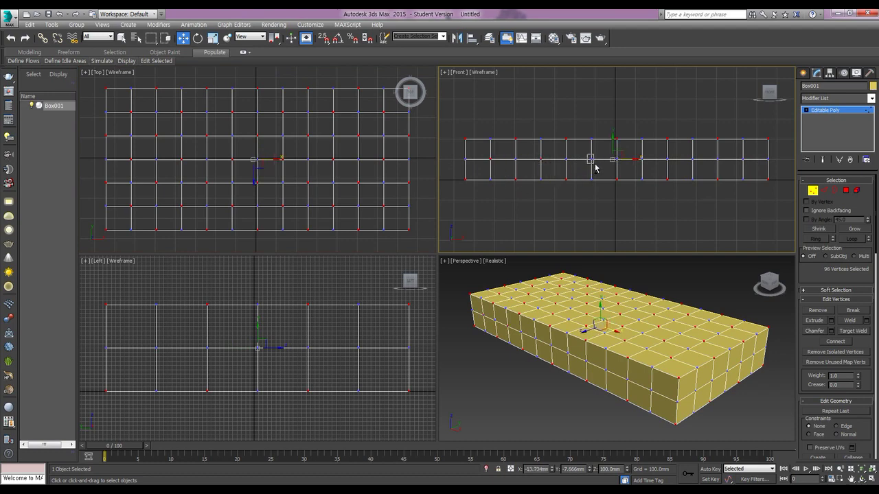
{"action": "left_click_drag", "start_coordinate": [639, 153], "coordinate": [646, 167], "text": "ctrl"}
{"action": "mouse_move", "coordinate": [709, 152]}
{"action": "left_mouse_down", "text": "ctrl"}
{"action": "mouse_move", "coordinate": [721, 166]}
{"action": "mouse_move", "coordinate": [691, 155]}
{"action": "mouse_move", "coordinate": [694, 163]}
{"action": "mouse_move", "coordinate": [755, 180]}
{"action": "left_mouse_up", "text": "ctrl"}
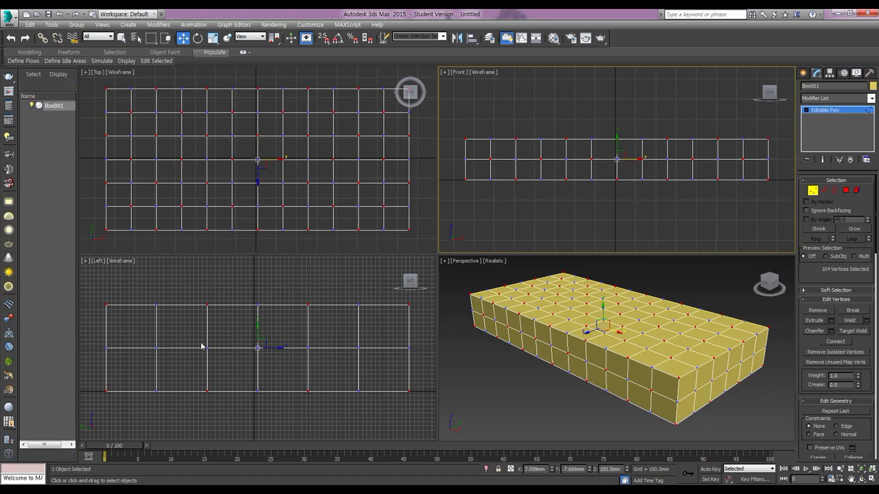
{"action": "left_click_drag", "start_coordinate": [145, 337], "coordinate": [169, 365], "text": "ctrl"}
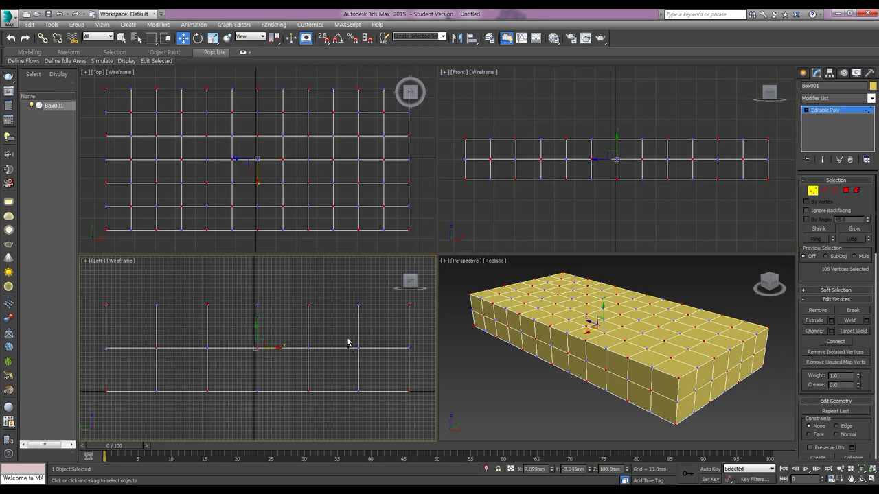
{"action": "left_click_drag", "start_coordinate": [347, 337], "coordinate": [372, 368], "text": "ctrl"}
Step: Check the checkerboard selection on all sides of the box and connect the selected vertices with diagonal edges
{"action": "middle_click_drag", "start_coordinate": [584, 351], "coordinate": [621, 351], "text": "alt"}
{"action": "key", "text": "alt+w"}
{"action": "middle_click_drag", "start_coordinate": [493, 276], "coordinate": [364, 298], "text": "alt"}
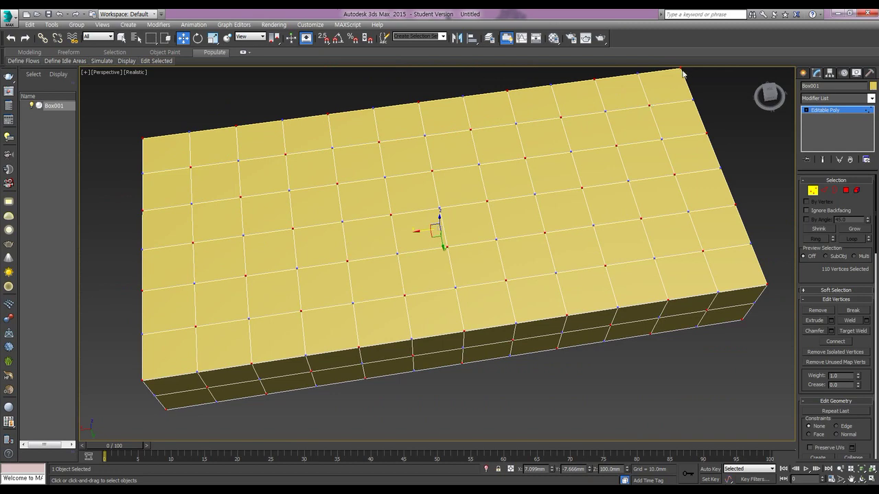
{"action": "middle_click_drag", "start_coordinate": [663, 211], "coordinate": [554, 254], "text": "alt"}
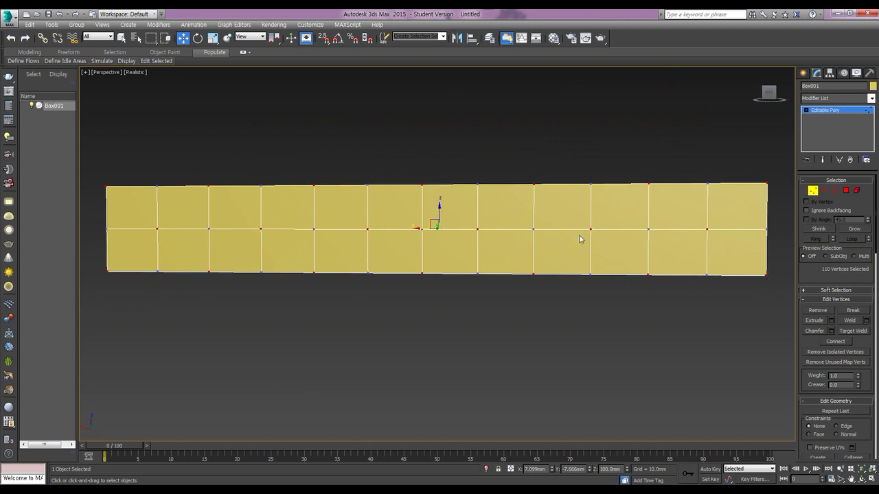
{"action": "middle_click_drag", "start_coordinate": [451, 290], "coordinate": [440, 240], "text": "alt"}
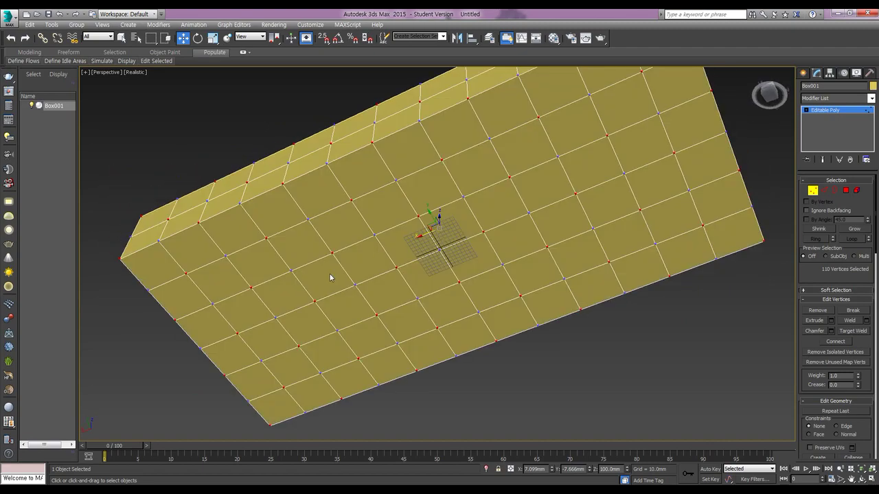
{"action": "middle_click_drag", "start_coordinate": [484, 305], "coordinate": [464, 302], "text": "alt"}
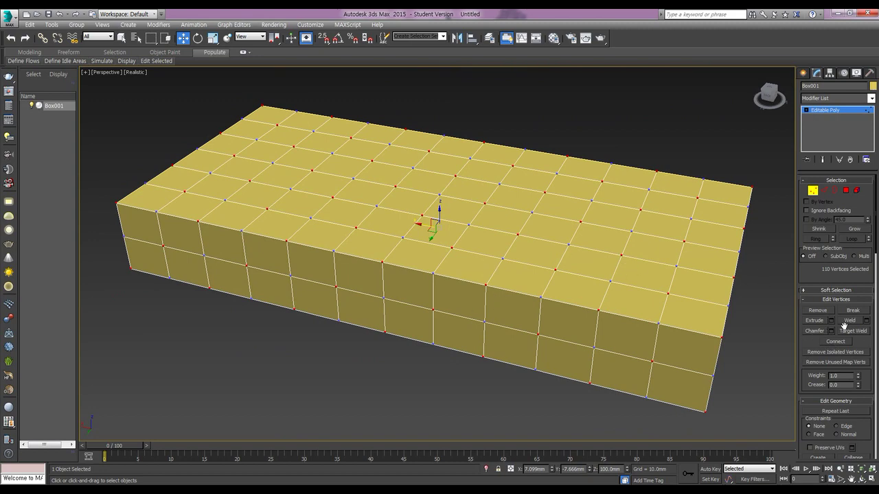
{"action": "left_click", "coordinate": [838, 344]}
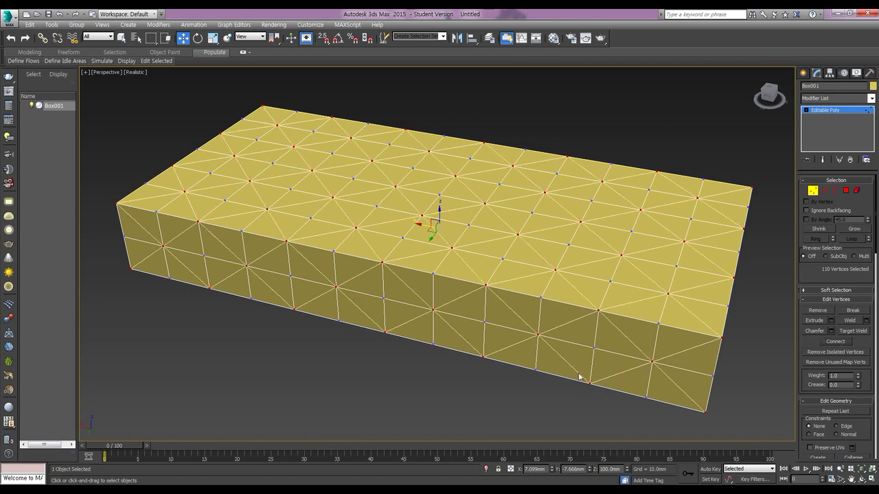
Step: Chamfer the selected vertices by 18 mm
{"action": "middle_click_drag", "start_coordinate": [451, 229], "coordinate": [366, 220], "text": "alt"}
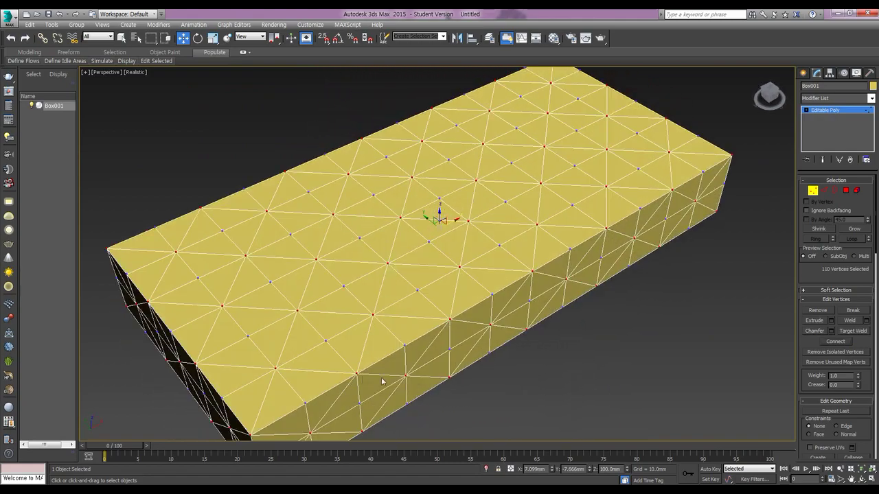
{"action": "middle_click_drag", "start_coordinate": [452, 389], "coordinate": [432, 322], "text": "alt"}
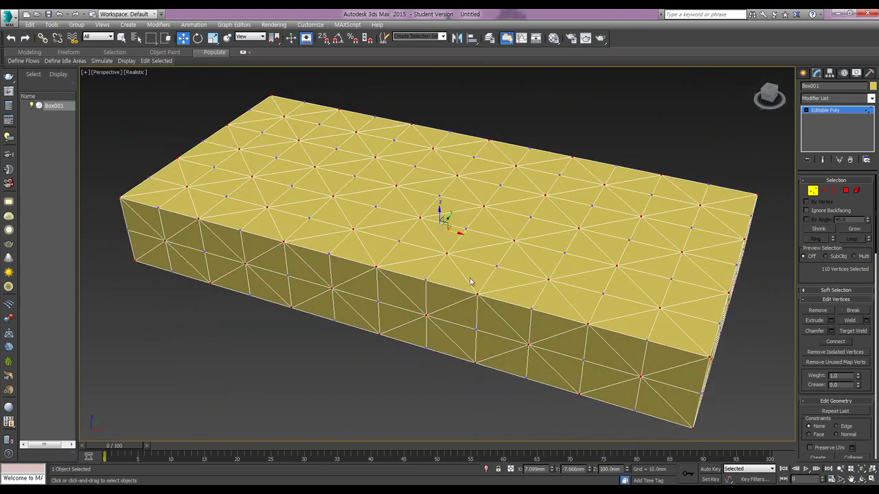
{"action": "left_click", "coordinate": [831, 331]}
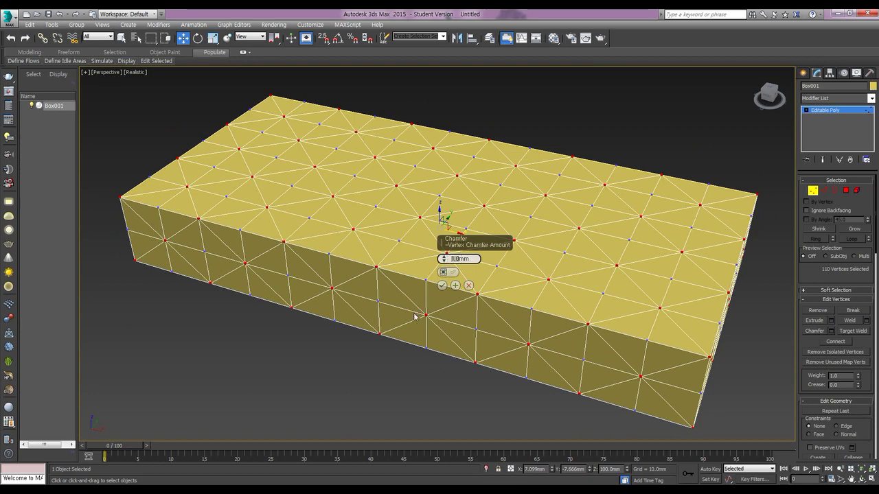
{"action": "type", "text": "18"}
{"action": "key", "text": "Return"}
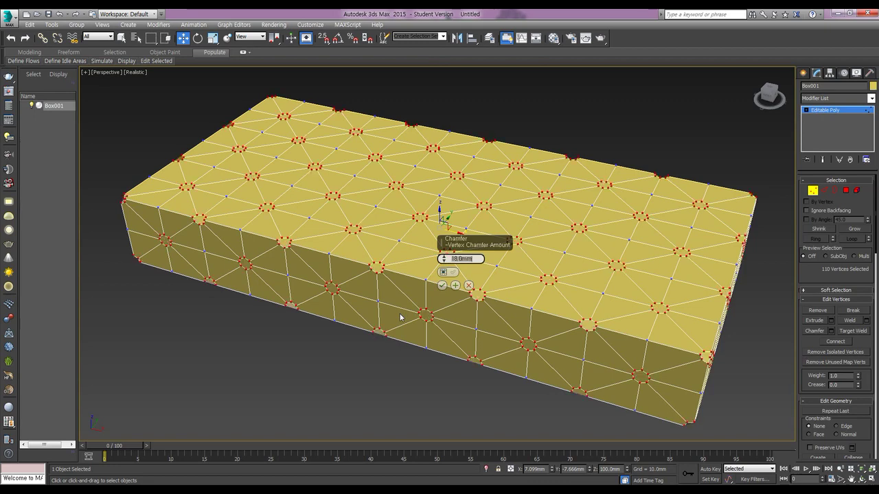
{"action": "left_click", "coordinate": [443, 285]}
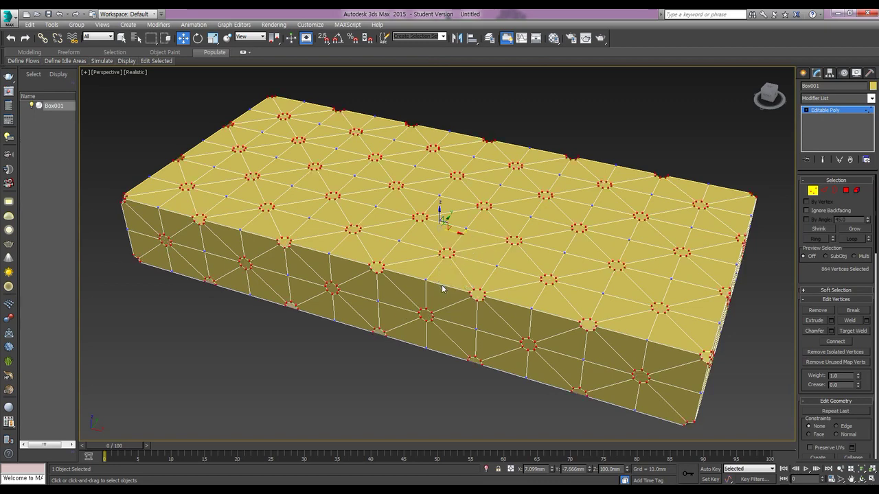
Step: Leave vertex editing and return to the object level of the Editable Poly
{"action": "middle_click_drag", "start_coordinate": [474, 308], "coordinate": [474, 310]}
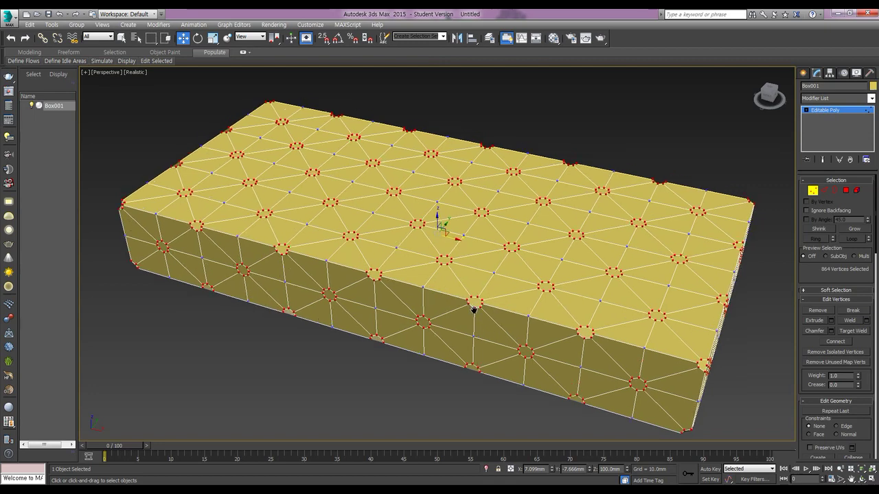
{"action": "left_click", "coordinate": [807, 111]}
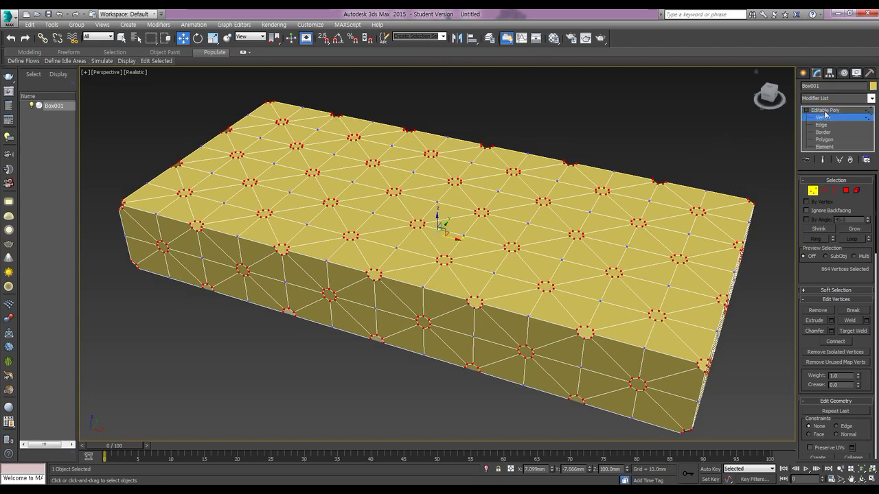
{"action": "left_click", "coordinate": [824, 110]}
{"action": "middle_click_drag", "start_coordinate": [517, 271], "coordinate": [338, 278], "text": "alt"}
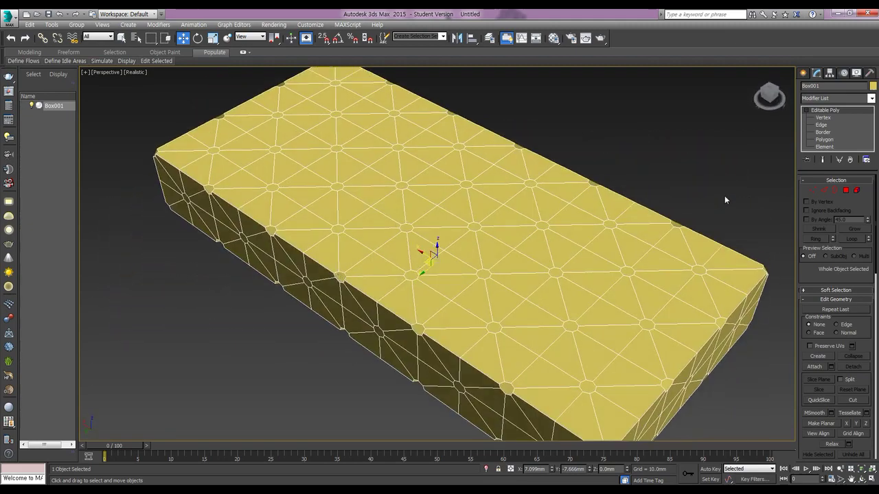
Step: Switch to polygon editing and select all polygons of the box
{"action": "left_click", "coordinate": [846, 190]}
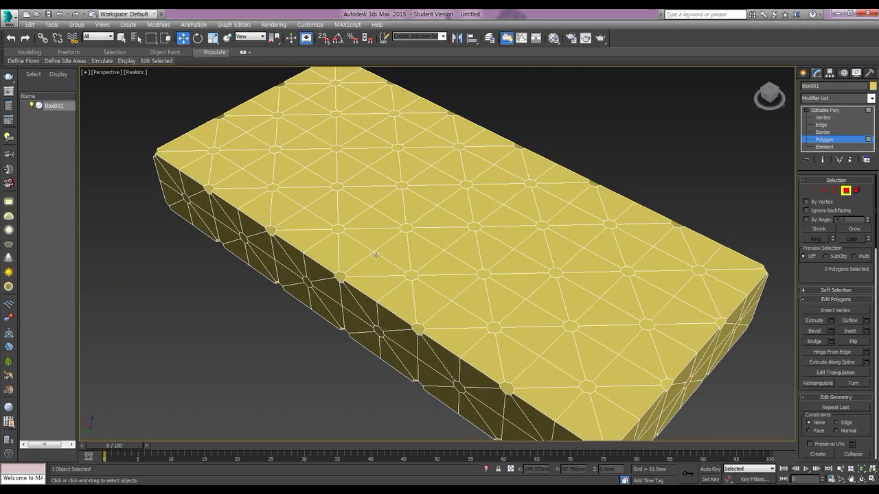
{"action": "scroll", "coordinate": [377, 254], "scroll_direction": "down", "scroll_amount": 3}
{"action": "left_click_drag", "start_coordinate": [179, 88], "coordinate": [673, 436]}
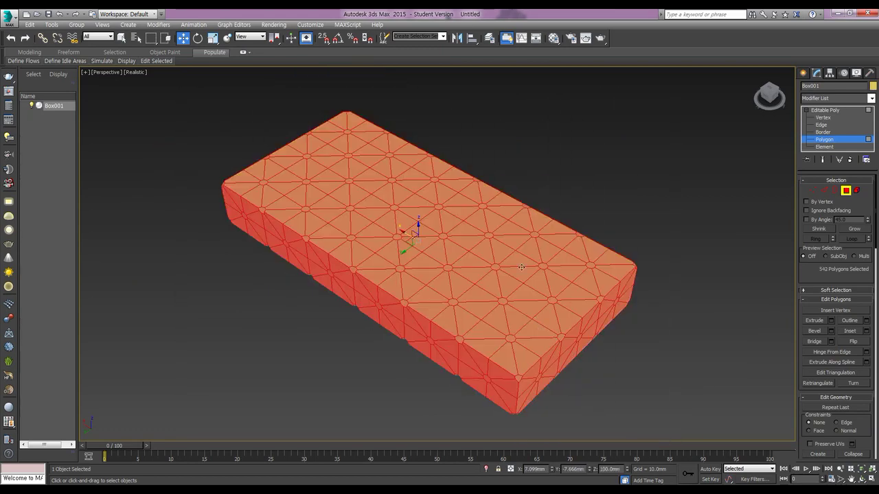
Step: In the top view, deselect the triangular polygons row by row, keeping only the small chamfer polygons selected on the large faces
{"action": "key", "text": "alt+w"}
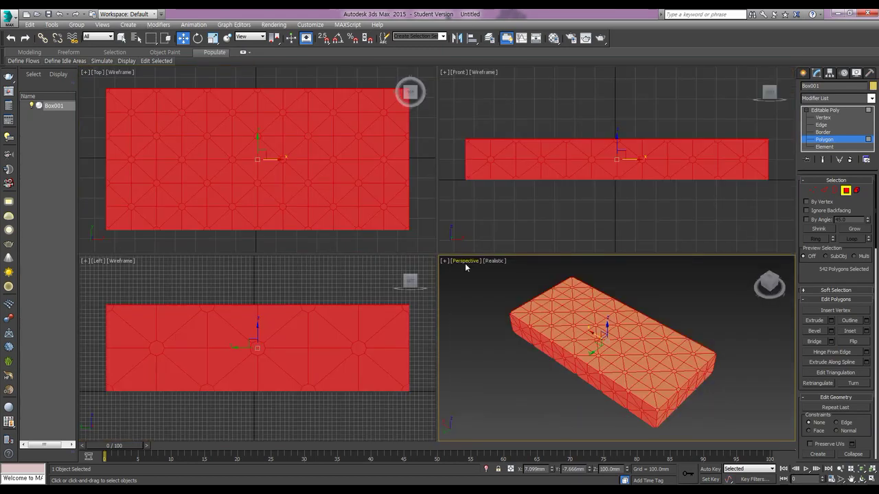
{"action": "right_click", "coordinate": [395, 144]}
{"action": "key", "text": "alt+w"}
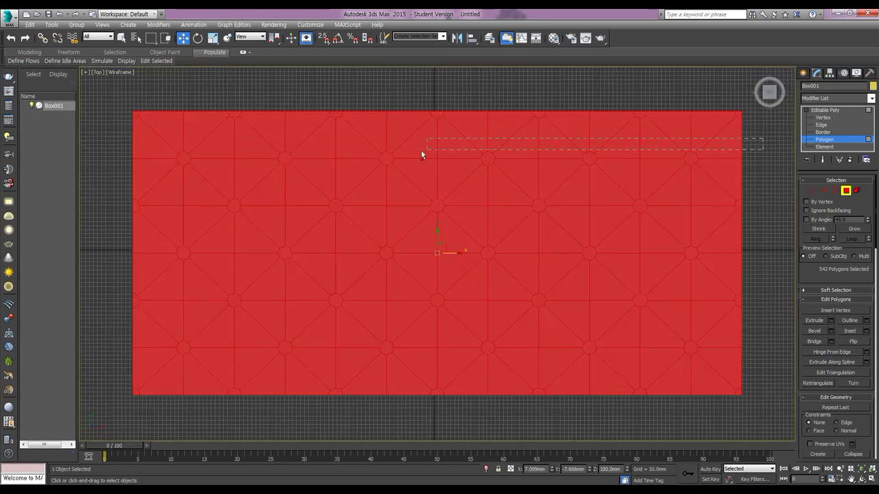
{"action": "left_click_drag", "start_coordinate": [129, 123], "coordinate": [129, 134], "text": "alt"}
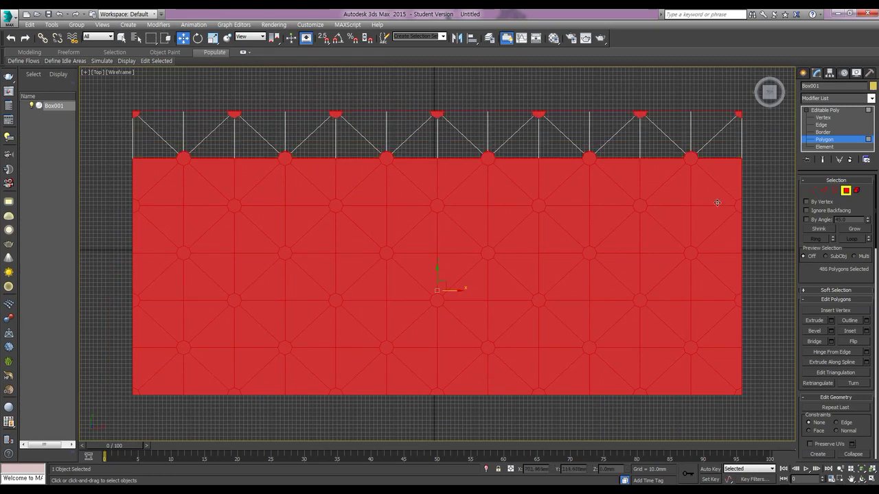
{"action": "left_click_drag", "start_coordinate": [761, 188], "coordinate": [124, 187], "text": "alt"}
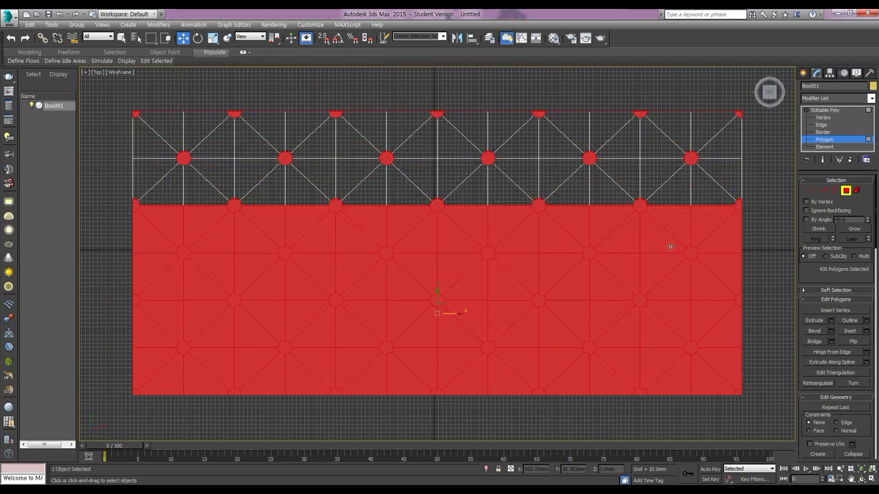
{"action": "left_click_drag", "start_coordinate": [765, 234], "coordinate": [127, 231], "text": "alt"}
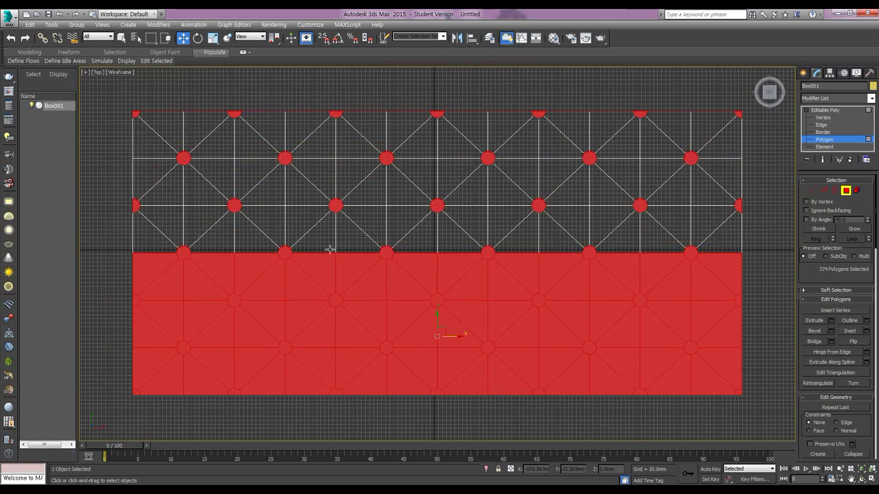
{"action": "left_click_drag", "start_coordinate": [759, 289], "coordinate": [101, 277], "text": "alt"}
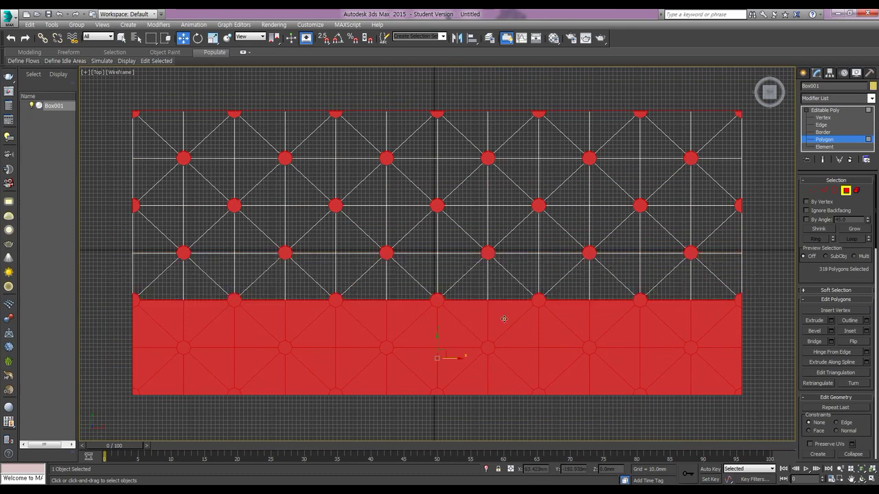
{"action": "left_click_drag", "start_coordinate": [758, 341], "coordinate": [125, 324], "text": "alt"}
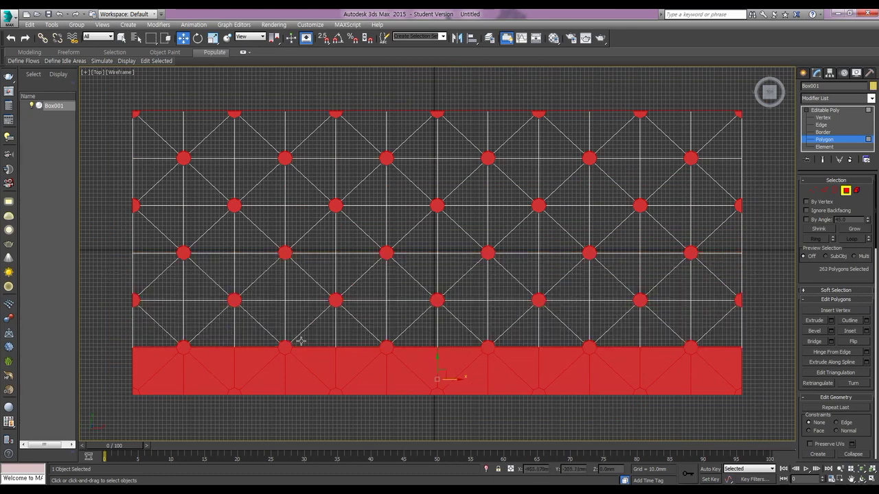
{"action": "left_click_drag", "start_coordinate": [767, 372], "coordinate": [114, 368], "text": "alt"}
Step: Deselect both rows of triangular polygons on the long sides in the front view, and check the chamfer polygon selection in perspective
{"action": "key", "text": "alt+w"}
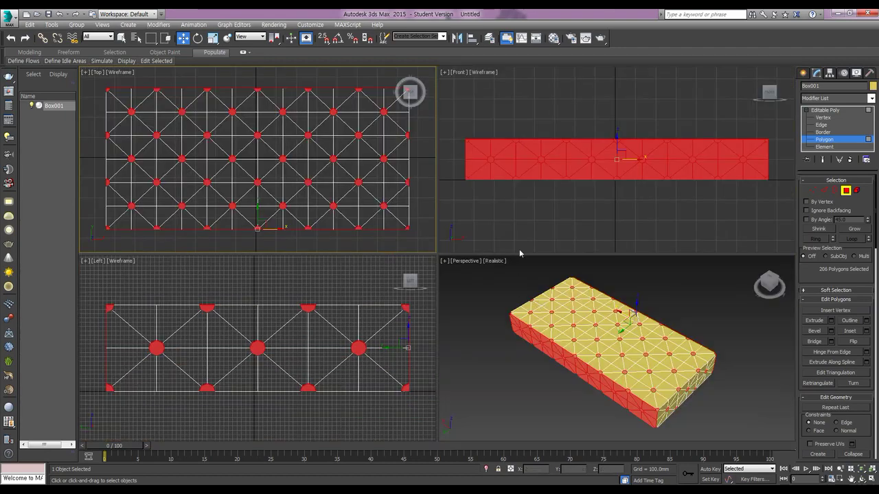
{"action": "left_click_drag", "start_coordinate": [775, 146], "coordinate": [455, 155]}
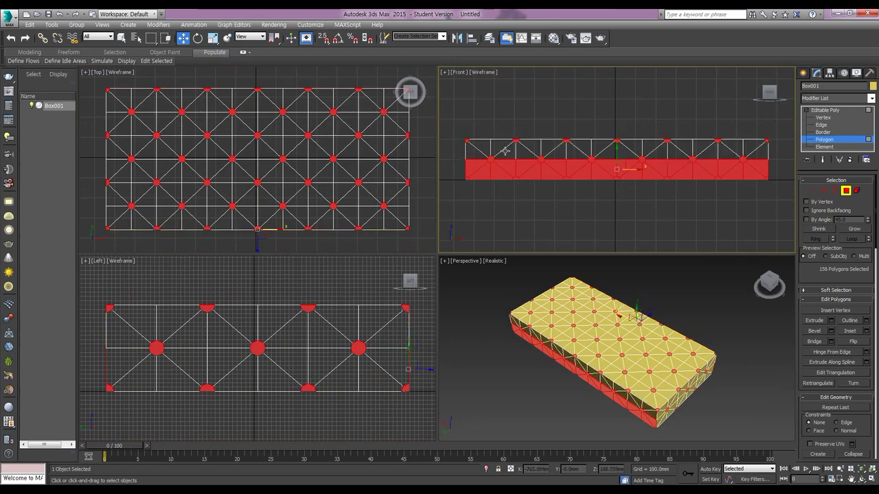
{"action": "left_click_drag", "start_coordinate": [776, 165], "coordinate": [455, 171]}
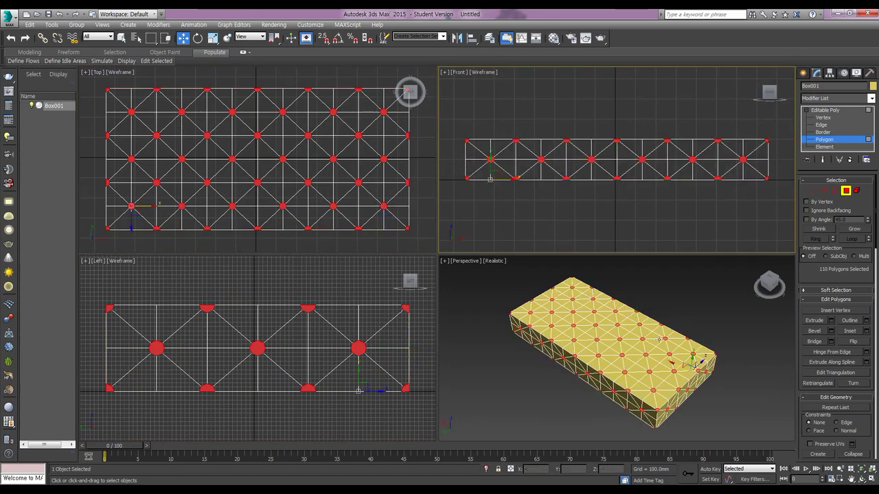
{"action": "right_click", "coordinate": [632, 379]}
{"action": "key", "text": "alt+w"}
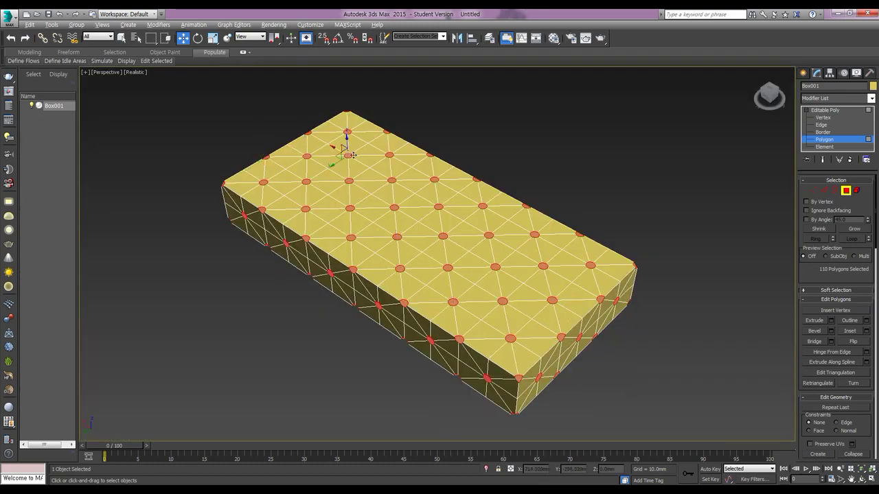
{"action": "middle_click_drag", "start_coordinate": [462, 309], "coordinate": [794, 299], "text": "alt"}
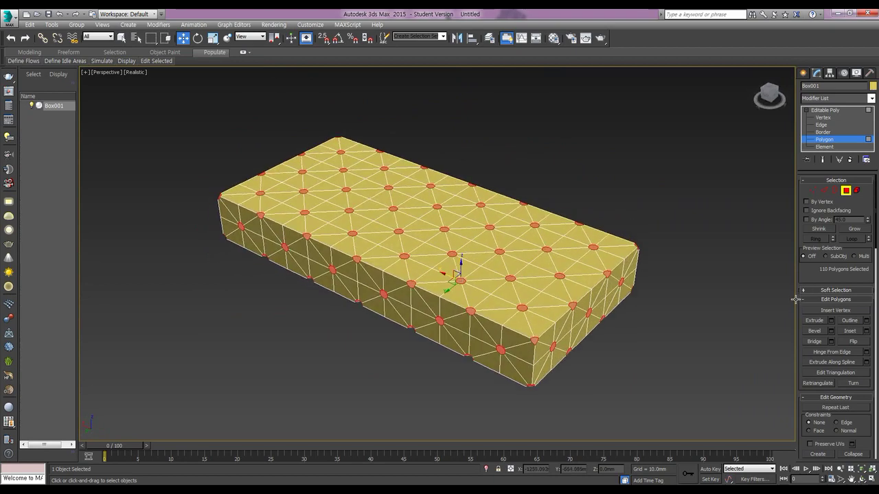
{"action": "middle_click_drag", "start_coordinate": [638, 271], "coordinate": [628, 282], "text": "alt"}
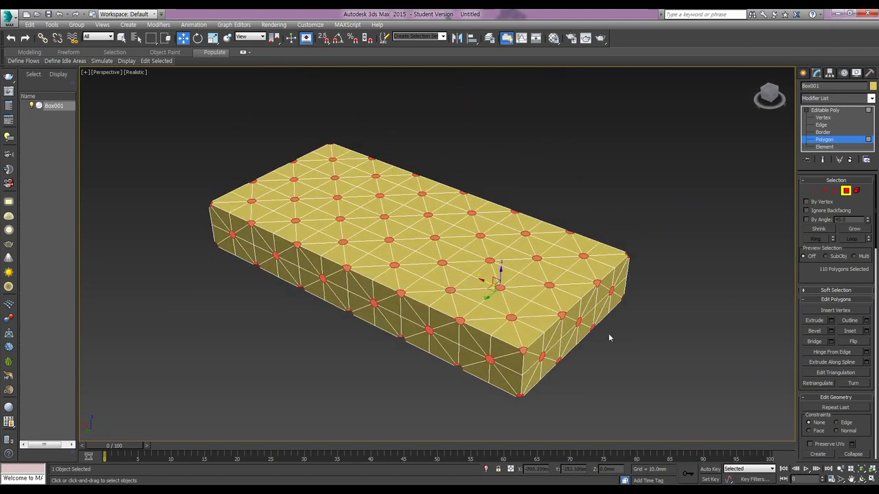
Step: Bevel the selected chamfer polygons with a height of -50 mm and an outline of -5 mm
{"action": "left_click", "coordinate": [831, 331]}
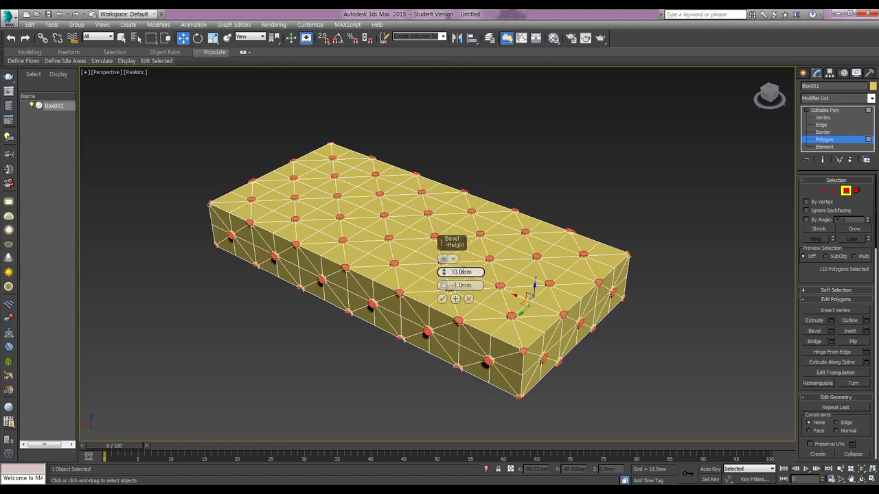
{"action": "double_click", "coordinate": [462, 272]}
{"action": "type", "text": "-50"}
{"action": "key", "text": "Tab"}
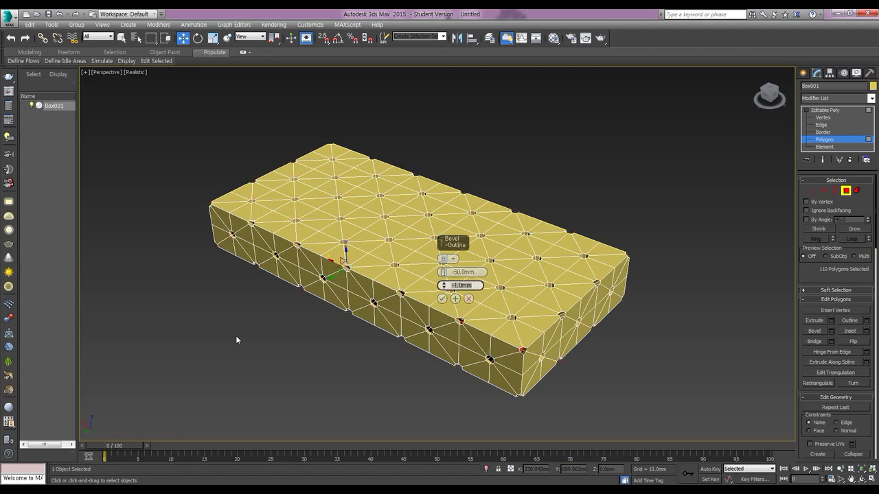
{"action": "type", "text": "-5"}
{"action": "key", "text": "Return"}
Step: Tighten the bevel outline to -15 mm while checking one recess in the left view, and apply the bevel
{"action": "key", "text": "alt+w"}
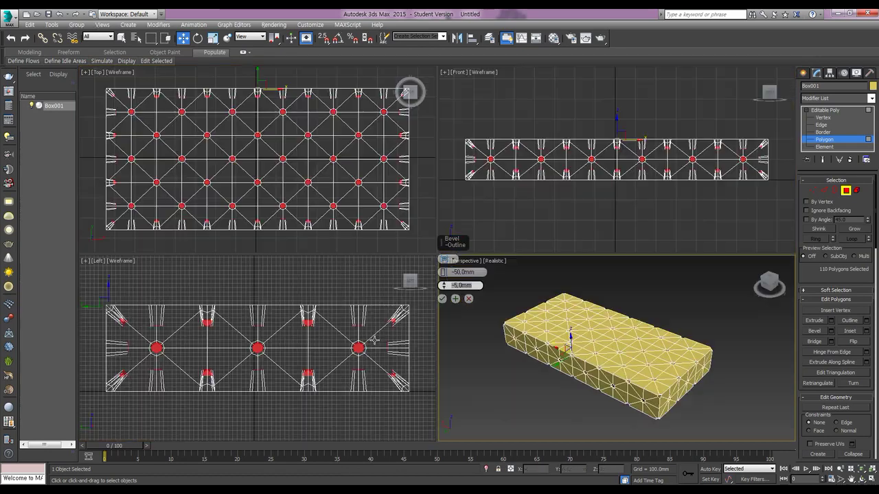
{"action": "scroll", "coordinate": [320, 343], "scroll_direction": "up", "scroll_amount": 10}
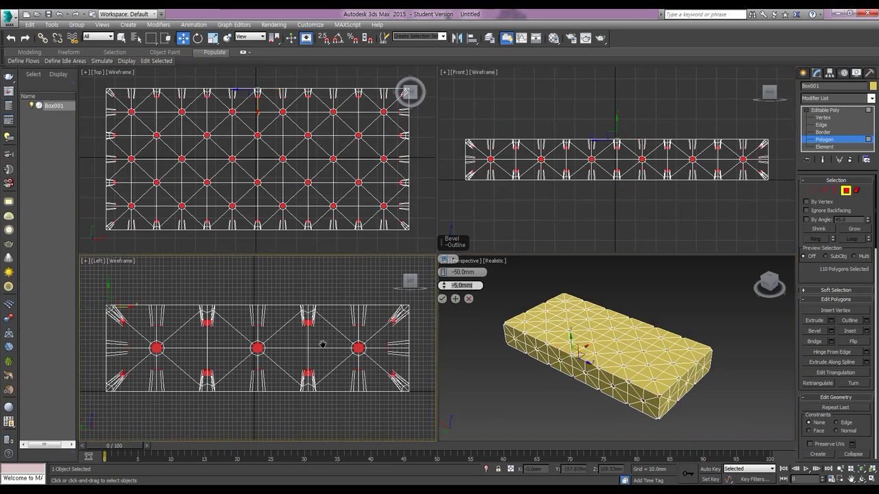
{"action": "scroll", "coordinate": [295, 325], "scroll_direction": "up", "scroll_amount": 1}
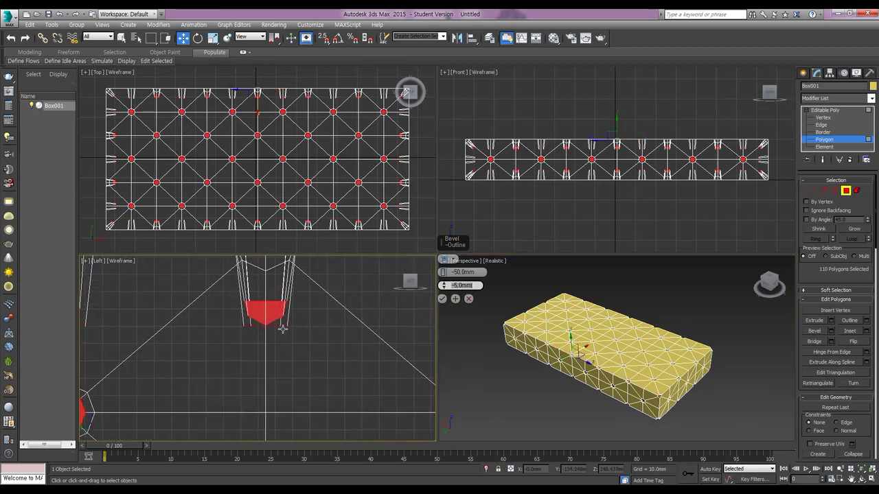
{"action": "middle_click_drag", "start_coordinate": [318, 320], "coordinate": [309, 386]}
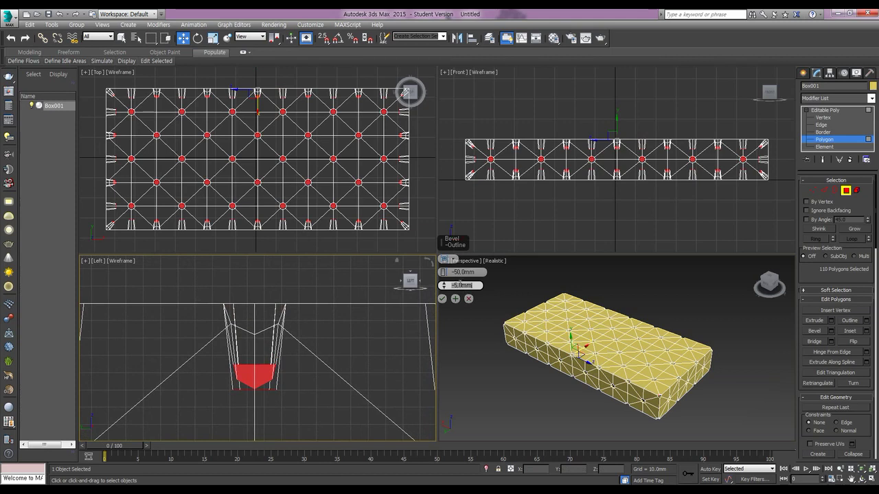
{"action": "left_click_drag", "start_coordinate": [443, 289], "coordinate": [444, 306]}
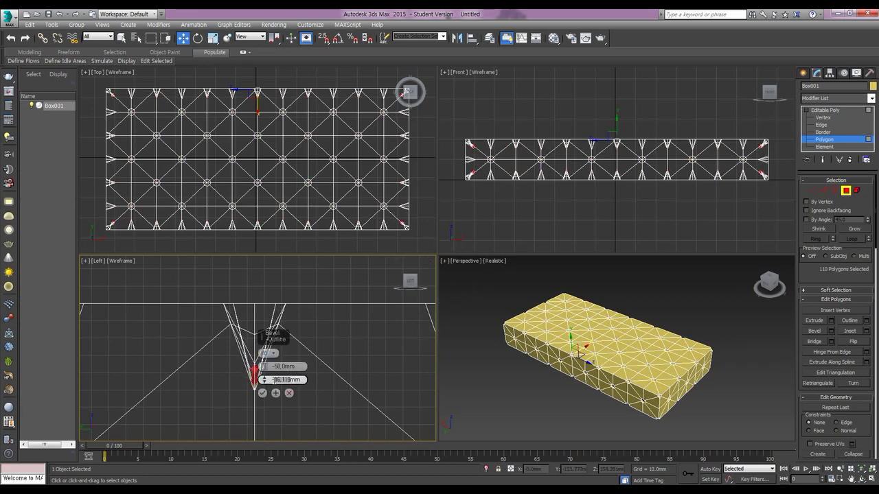
{"action": "type", "text": "-15"}
{"action": "key", "text": "Return"}
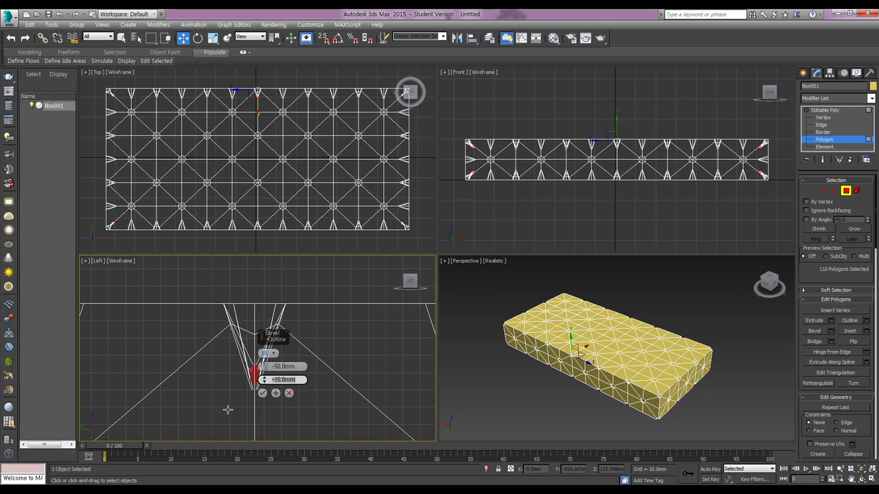
{"action": "left_click", "coordinate": [262, 393]}
Step: Examine the shape of the beveled recesses along the edges and corners in the left and front views
{"action": "scroll", "coordinate": [264, 392], "scroll_direction": "down", "scroll_amount": 6}
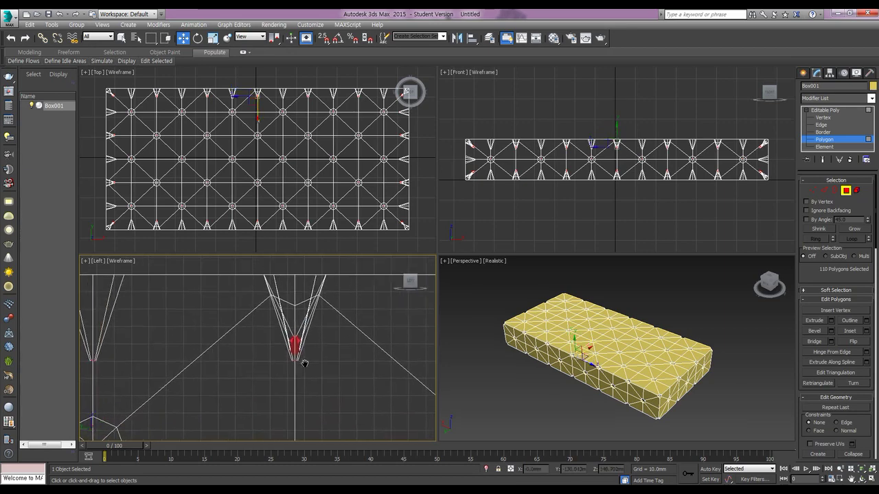
{"action": "middle_click_drag", "start_coordinate": [297, 386], "coordinate": [318, 358]}
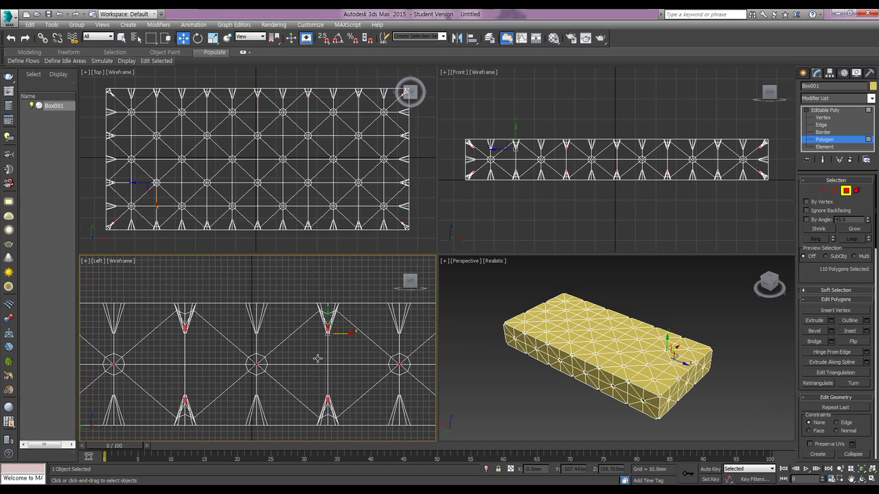
{"action": "middle_click_drag", "start_coordinate": [573, 149], "coordinate": [577, 181]}
{"action": "scroll", "coordinate": [577, 181], "scroll_direction": "up", "scroll_amount": 6}
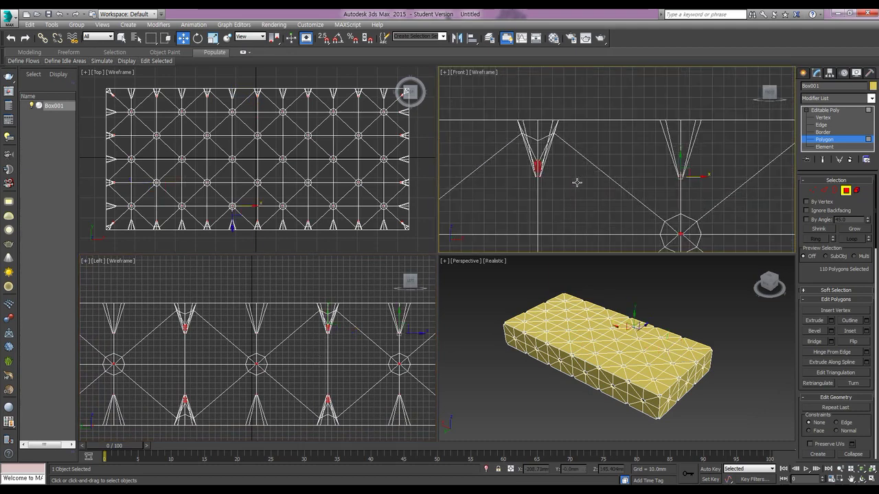
{"action": "middle_click_drag", "start_coordinate": [640, 189], "coordinate": [671, 158]}
{"action": "scroll", "coordinate": [656, 178], "scroll_direction": "down", "scroll_amount": 5}
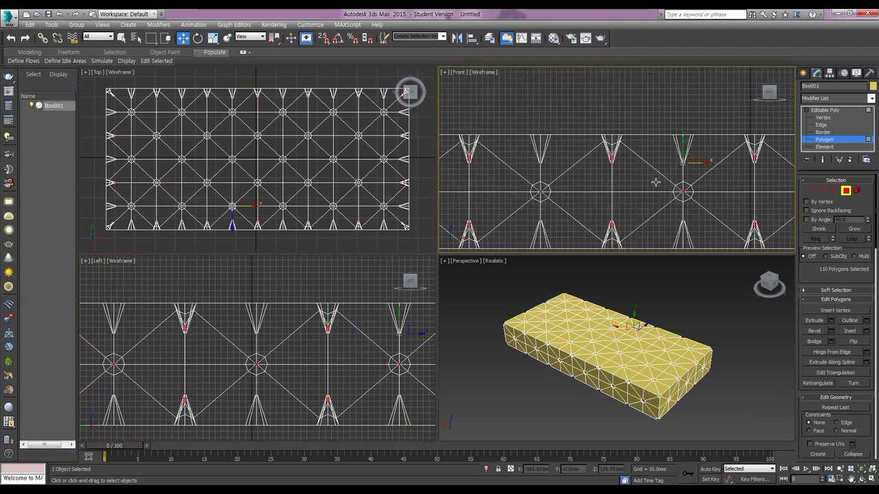
{"action": "middle_click_drag", "start_coordinate": [637, 190], "coordinate": [618, 188]}
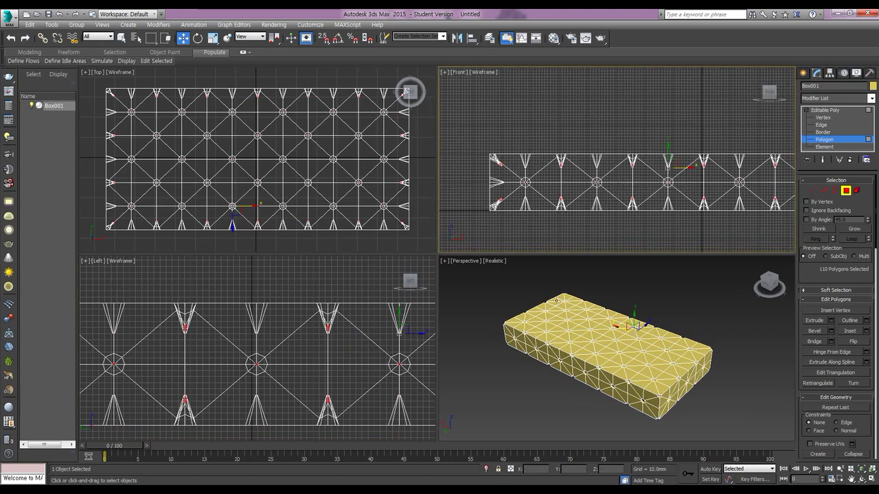
{"action": "scroll", "coordinate": [338, 409], "scroll_direction": "down", "scroll_amount": 4}
{"action": "middle_click_drag", "start_coordinate": [227, 364], "coordinate": [289, 370]}
{"action": "middle_click_drag", "start_coordinate": [677, 167], "coordinate": [637, 194]}
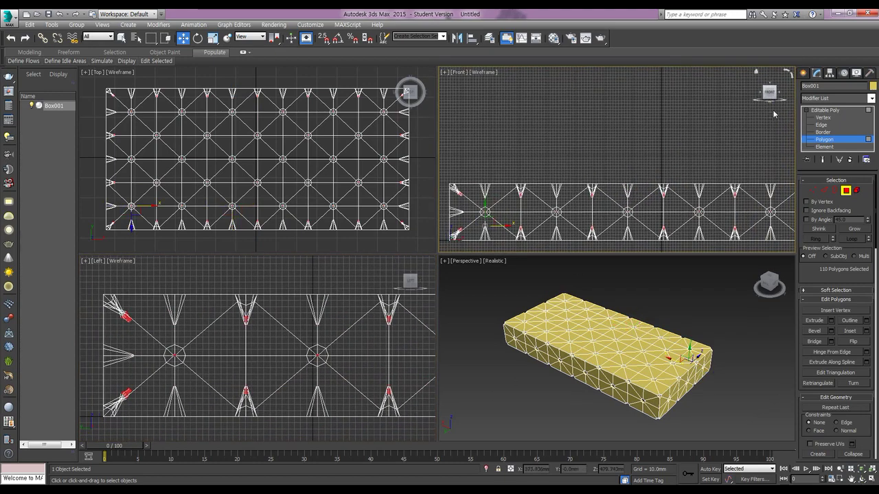
Step: Switch to vertex editing, select all vertices of the box, and inspect the narrow recess tips in the front view
{"action": "left_click", "coordinate": [823, 118]}
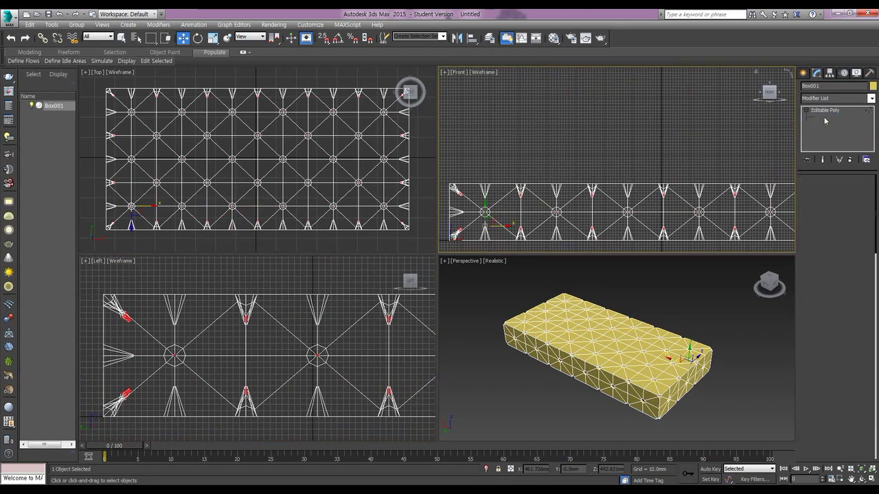
{"action": "key", "text": "ctrl+a"}
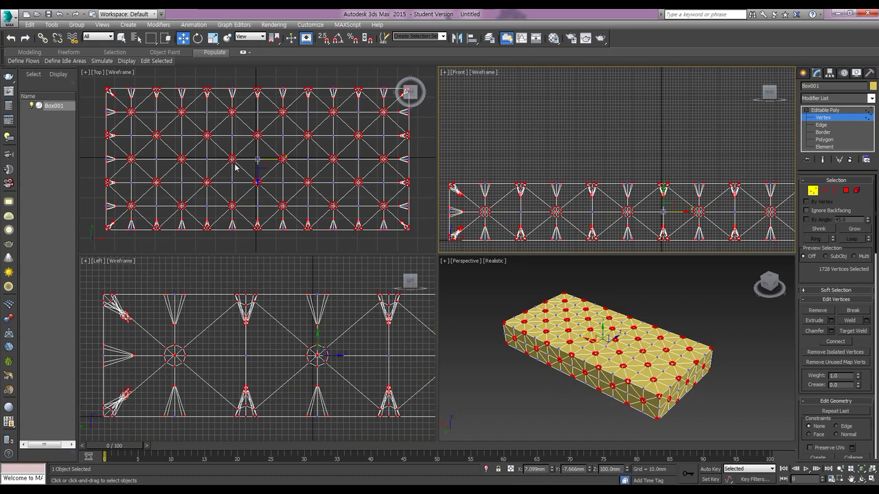
{"action": "middle_click_drag", "start_coordinate": [571, 200], "coordinate": [569, 197]}
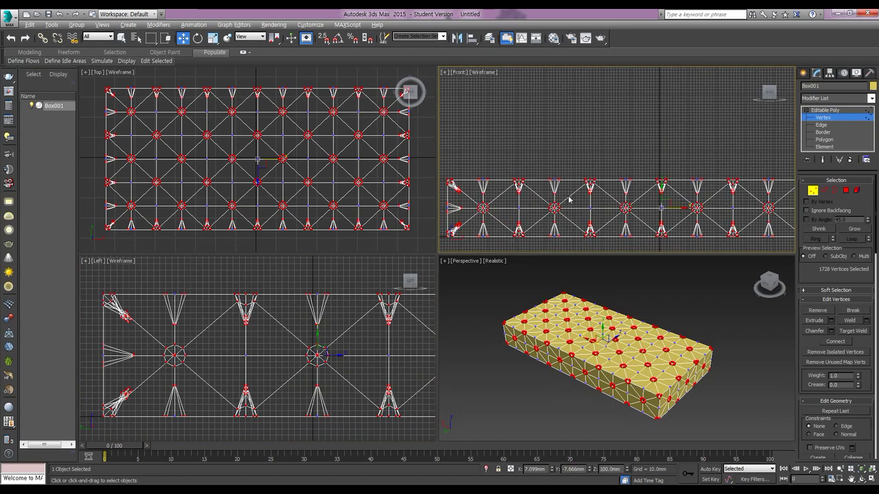
{"action": "key", "text": "alt+w"}
{"action": "scroll", "coordinate": [522, 227], "scroll_direction": "down", "scroll_amount": 2}
{"action": "middle_click_drag", "start_coordinate": [529, 198], "coordinate": [446, 194]}
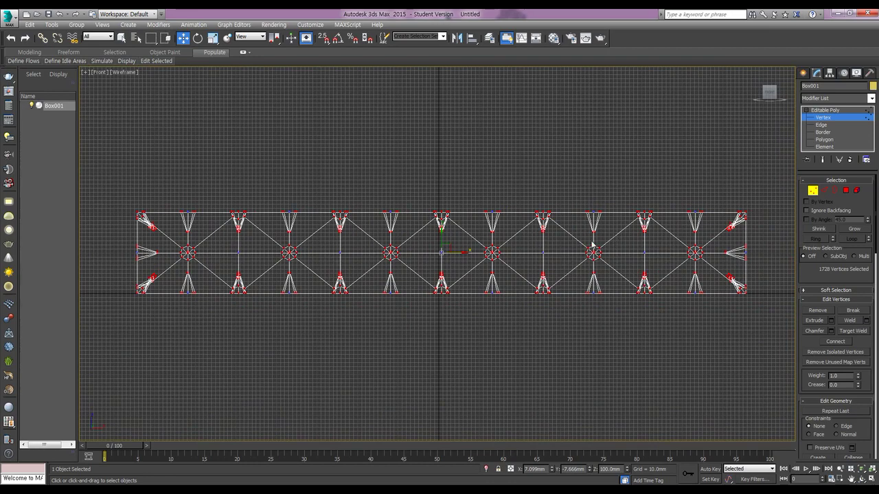
{"action": "scroll", "coordinate": [553, 240], "scroll_direction": "up", "scroll_amount": 5}
{"action": "scroll", "coordinate": [553, 239], "scroll_direction": "up", "scroll_amount": 4}
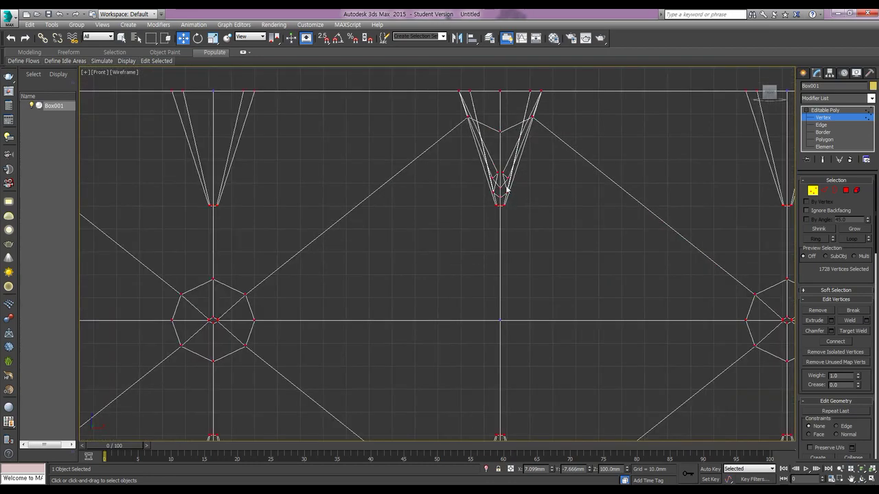
{"action": "scroll", "coordinate": [545, 177], "scroll_direction": "down", "scroll_amount": 11}
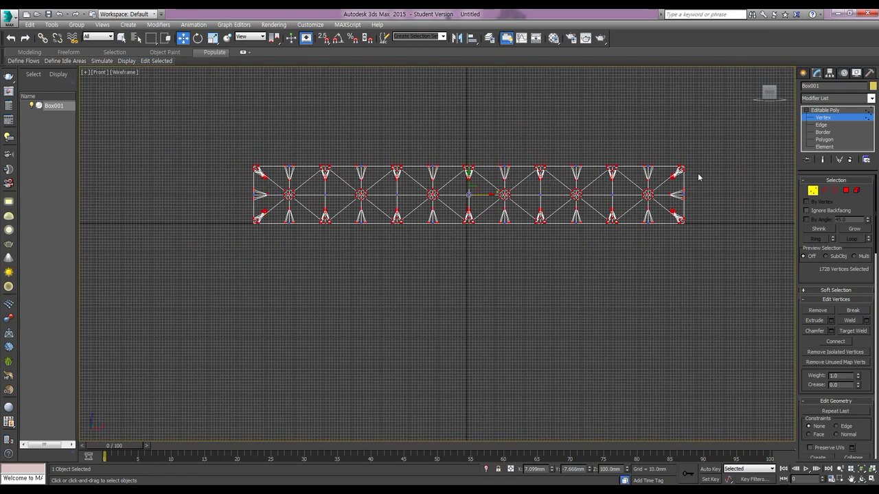
Step: In the front view, deselect the vertices along the box's outer outline so the inner recess tips stay selected
{"action": "left_click_drag", "start_coordinate": [696, 169], "coordinate": [681, 152]}
{"action": "scroll", "coordinate": [682, 194], "scroll_direction": "up", "scroll_amount": 6}
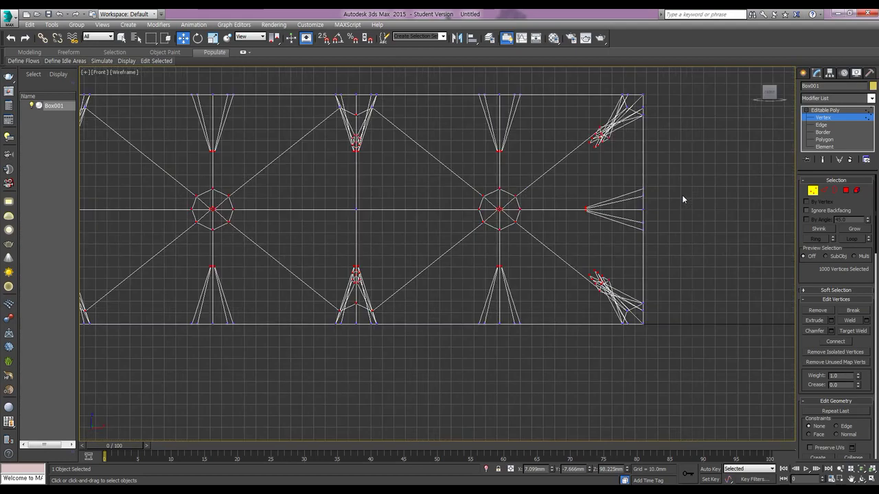
{"action": "middle_click_drag", "start_coordinate": [554, 163], "coordinate": [529, 279]}
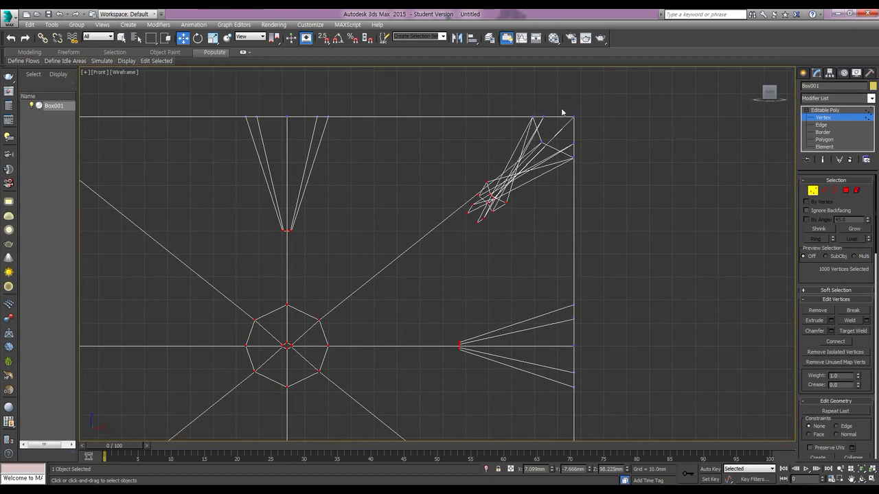
Step: Deselect the middle rim vertex of each V-shaped recess along the box's upper edge in the front view
{"action": "middle_click_drag", "start_coordinate": [382, 180], "coordinate": [458, 199]}
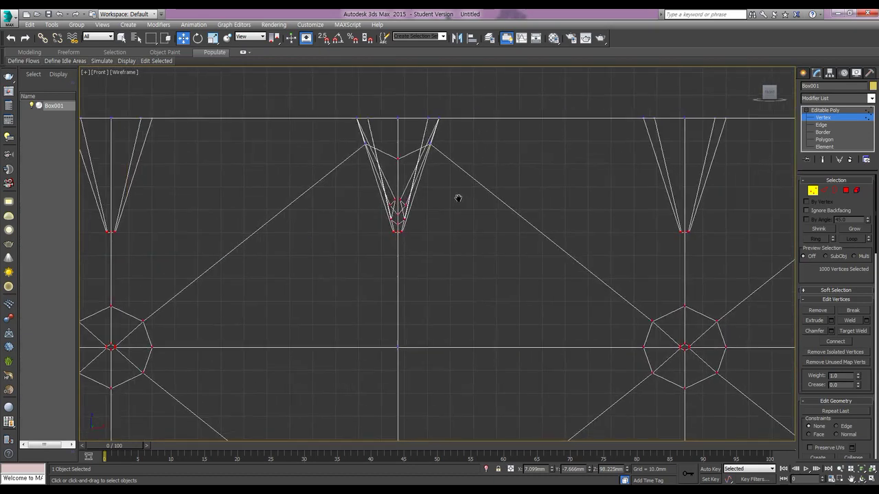
{"action": "middle_click_drag", "start_coordinate": [293, 186], "coordinate": [600, 196]}
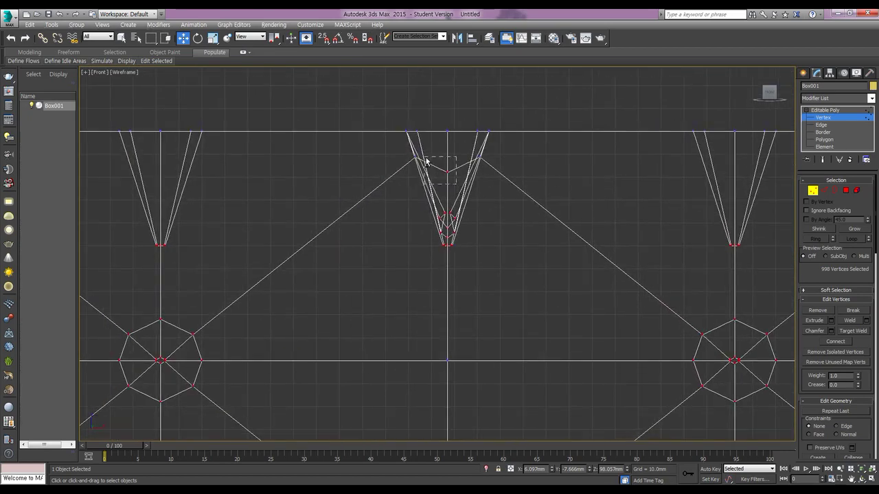
{"action": "middle_click_drag", "start_coordinate": [298, 195], "coordinate": [310, 193]}
{"action": "middle_click_drag", "start_coordinate": [635, 210], "coordinate": [426, 240]}
{"action": "middle_click_drag", "start_coordinate": [340, 223], "coordinate": [581, 219]}
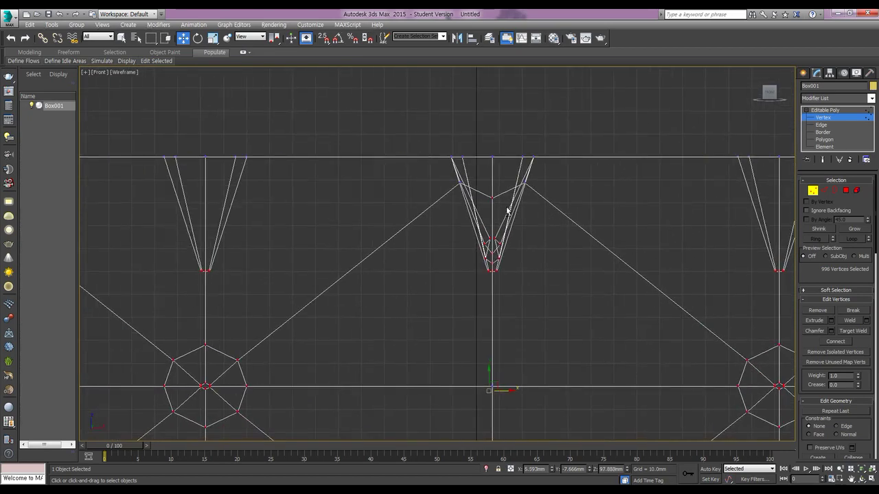
{"action": "middle_click_drag", "start_coordinate": [654, 230], "coordinate": [629, 222]}
{"action": "middle_click_drag", "start_coordinate": [364, 213], "coordinate": [534, 199]}
{"action": "middle_click_drag", "start_coordinate": [331, 196], "coordinate": [344, 199]}
{"action": "left_click_drag", "start_coordinate": [369, 193], "coordinate": [343, 172]}
{"action": "middle_click_drag", "start_coordinate": [343, 178], "coordinate": [356, 217]}
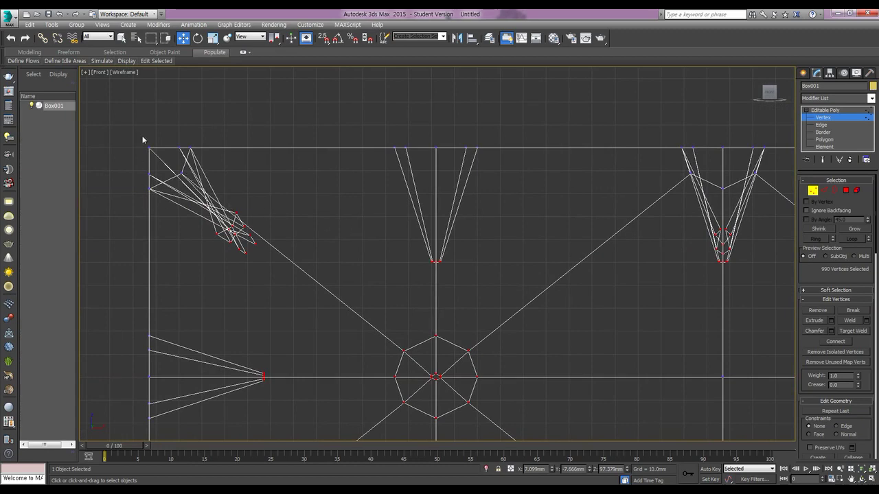
Step: Examine the recesses along the box's lower edge in the front view for rim vertices that are still selected
{"action": "middle_click_drag", "start_coordinate": [306, 224], "coordinate": [304, 147]}
{"action": "middle_click_drag", "start_coordinate": [369, 308], "coordinate": [296, 145]}
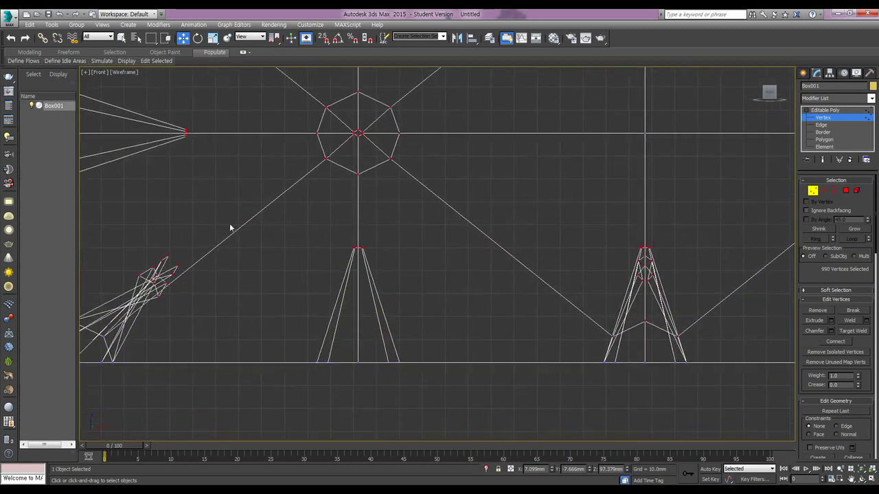
{"action": "middle_click_drag", "start_coordinate": [231, 227], "coordinate": [329, 225]}
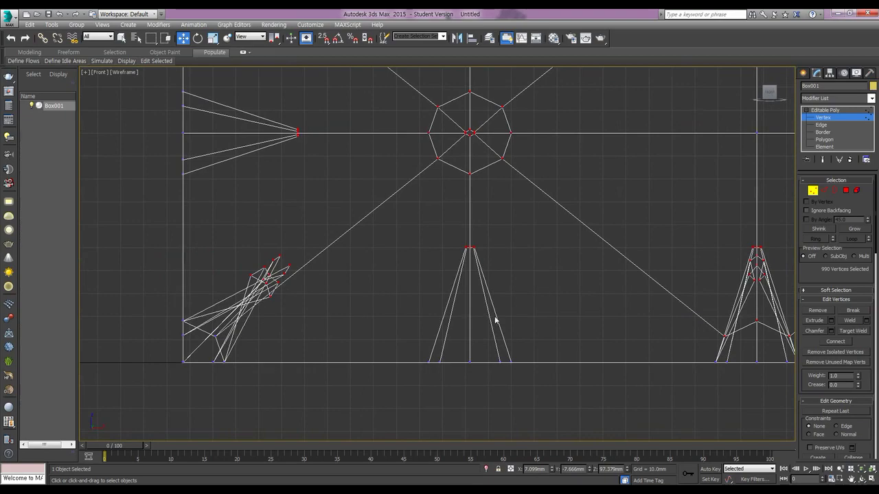
{"action": "middle_click_drag", "start_coordinate": [495, 320], "coordinate": [434, 314]}
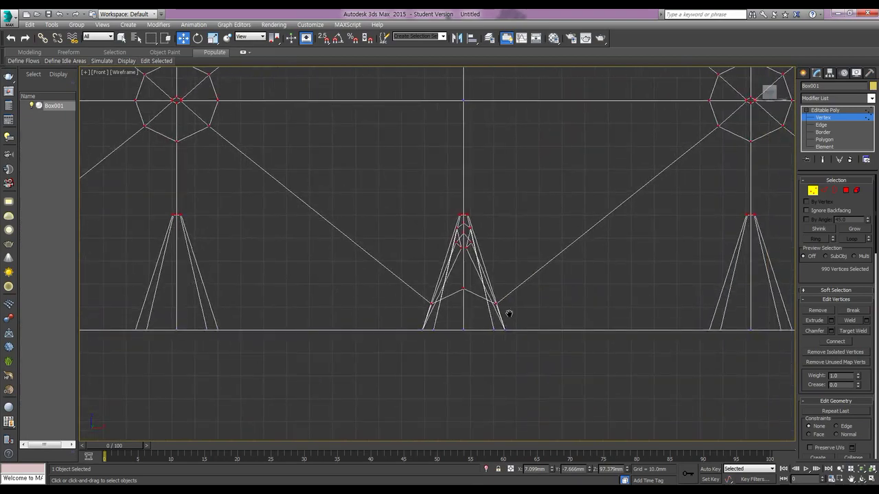
{"action": "middle_click_drag", "start_coordinate": [506, 314], "coordinate": [378, 314]}
{"action": "scroll", "coordinate": [488, 310], "scroll_direction": "down", "scroll_amount": 4}
{"action": "middle_click_drag", "start_coordinate": [600, 329], "coordinate": [414, 313]}
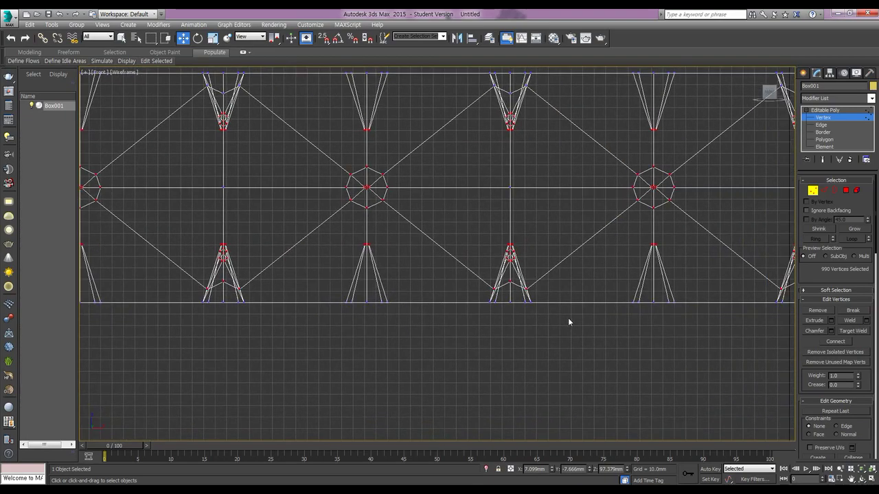
{"action": "middle_click_drag", "start_coordinate": [568, 318], "coordinate": [514, 320]}
{"action": "scroll", "coordinate": [514, 320], "scroll_direction": "down", "scroll_amount": 3}
{"action": "mouse_move", "coordinate": [569, 329]}
{"action": "middle_mouse_down"}
{"action": "mouse_move", "coordinate": [477, 327]}
{"action": "mouse_move", "coordinate": [492, 333]}
{"action": "middle_mouse_up"}
{"action": "scroll", "coordinate": [476, 328], "scroll_direction": "down", "scroll_amount": 3}
{"action": "middle_click_drag", "start_coordinate": [620, 343], "coordinate": [516, 339]}
{"action": "scroll", "coordinate": [559, 347], "scroll_direction": "down", "scroll_amount": 2}
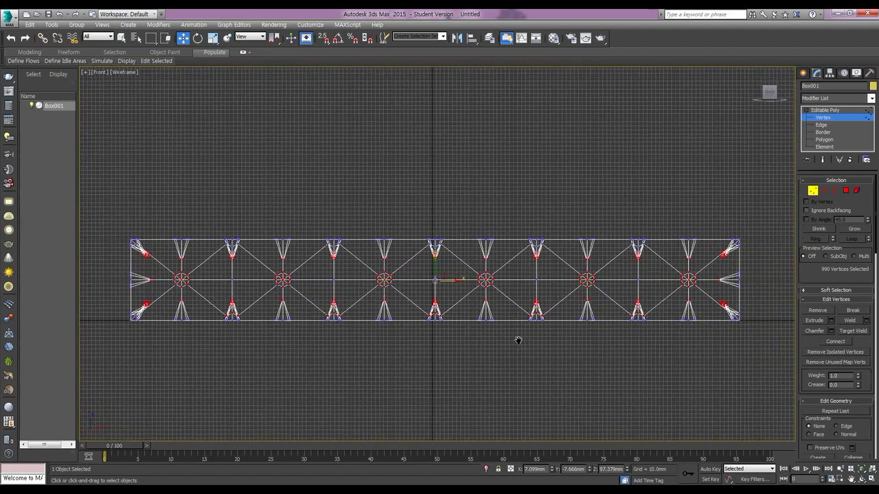
Step: Deselect the remaining rim vertices of the recesses along the box's lower edge and check the lower corner in the front view
{"action": "left_click_drag", "start_coordinate": [657, 327], "coordinate": [201, 315]}
{"action": "key", "text": "ctrl+i"}
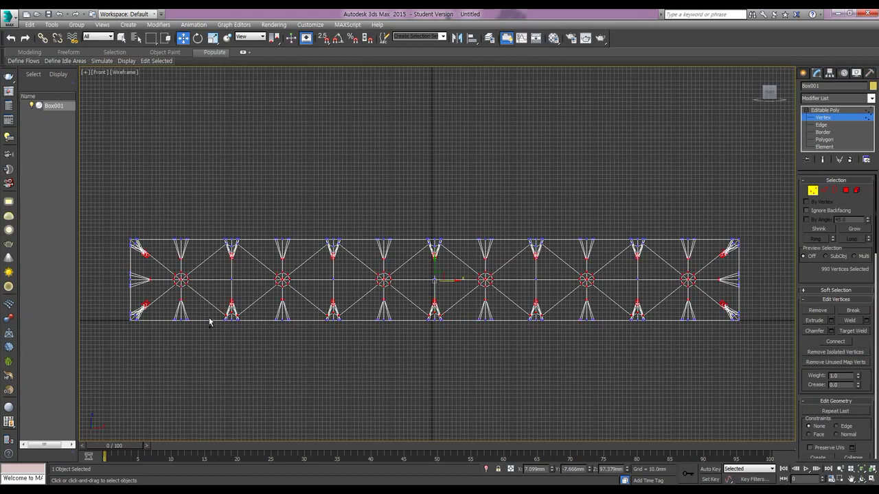
{"action": "left_click_drag", "start_coordinate": [212, 314], "coordinate": [649, 417], "text": "alt"}
{"action": "scroll", "coordinate": [293, 319], "scroll_direction": "up", "scroll_amount": 8}
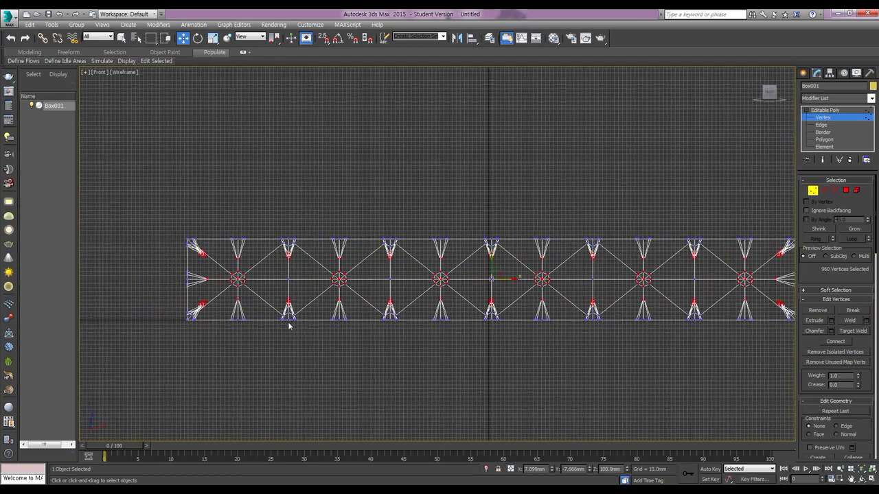
{"action": "middle_click_drag", "start_coordinate": [377, 306], "coordinate": [433, 297]}
{"action": "middle_click_drag", "start_coordinate": [565, 319], "coordinate": [412, 274]}
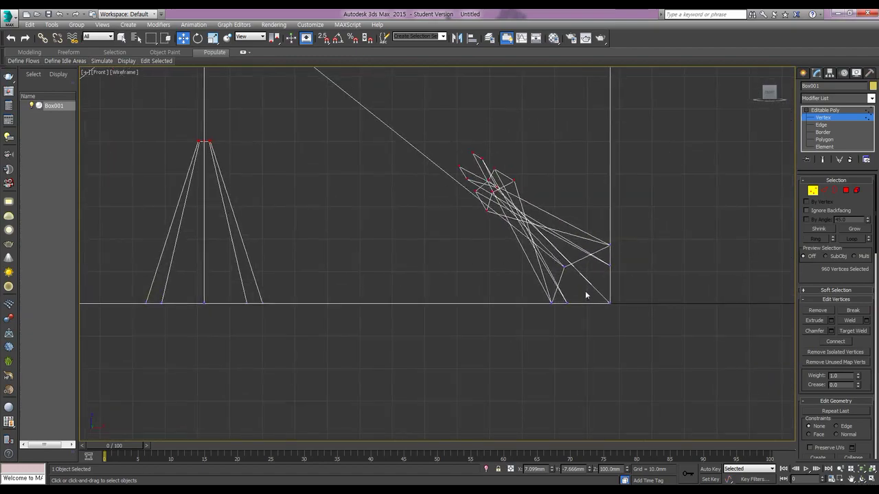
{"action": "scroll", "coordinate": [586, 289], "scroll_direction": "down", "scroll_amount": 6}
{"action": "scroll", "coordinate": [469, 300], "scroll_direction": "up", "scroll_amount": 1}
{"action": "middle_click_drag", "start_coordinate": [469, 300], "coordinate": [551, 289]}
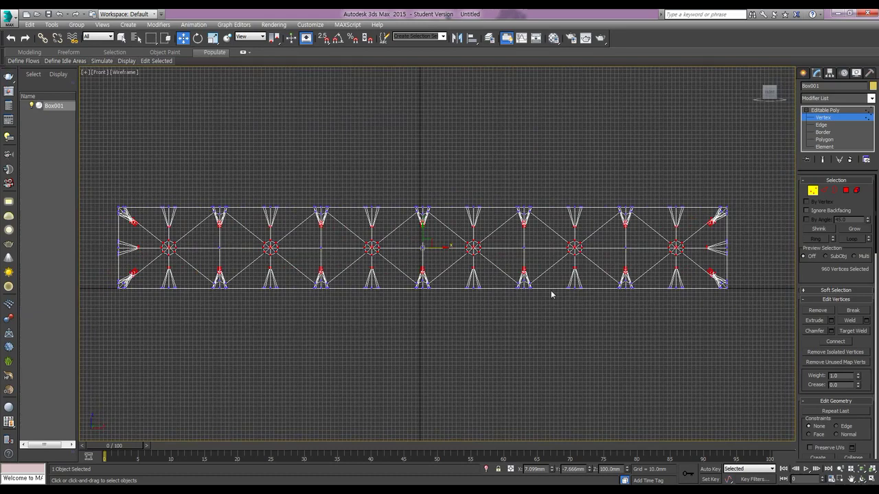
Step: Switch to the maximized left view and deselect the rim vertices of the middle recess on the box's left end
{"action": "key", "text": "alt+w"}
{"action": "middle_click_drag", "start_coordinate": [270, 357], "coordinate": [274, 368]}
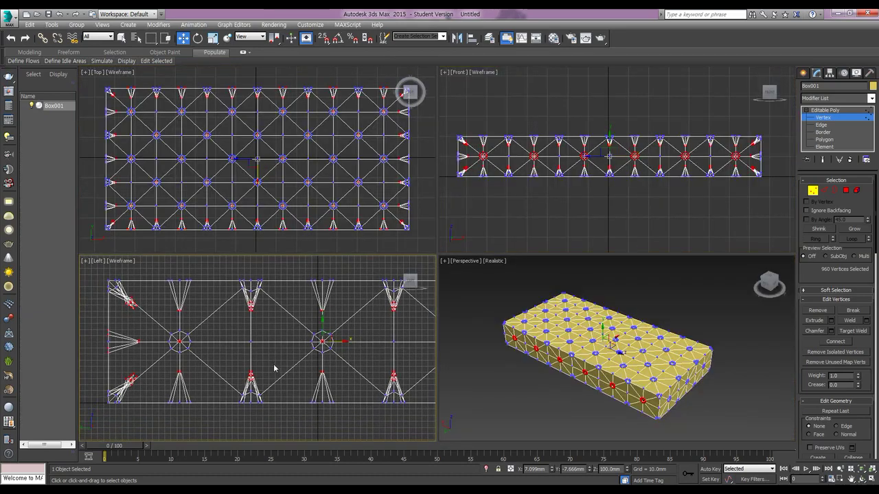
{"action": "key", "text": "alt+w"}
{"action": "middle_click_drag", "start_coordinate": [357, 319], "coordinate": [327, 318]}
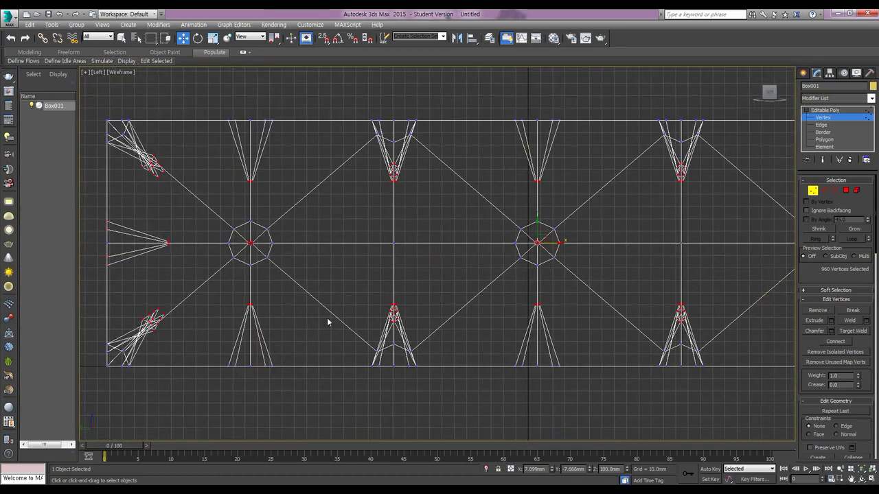
{"action": "middle_click_drag", "start_coordinate": [128, 275], "coordinate": [152, 280]}
{"action": "left_click_drag", "start_coordinate": [130, 205], "coordinate": [168, 294], "text": "alt"}
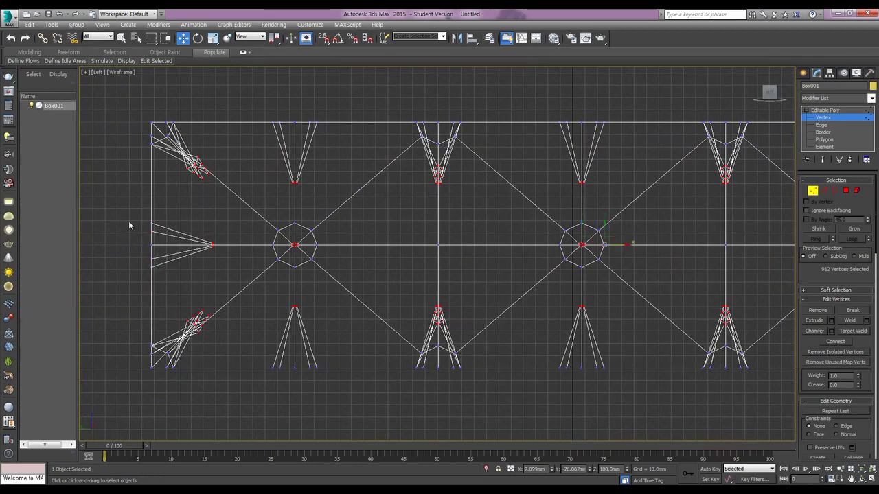
Step: Deselect the rim vertices of the middle recess on the opposite, right end of the box in the left view
{"action": "middle_click_drag", "start_coordinate": [570, 282], "coordinate": [250, 273]}
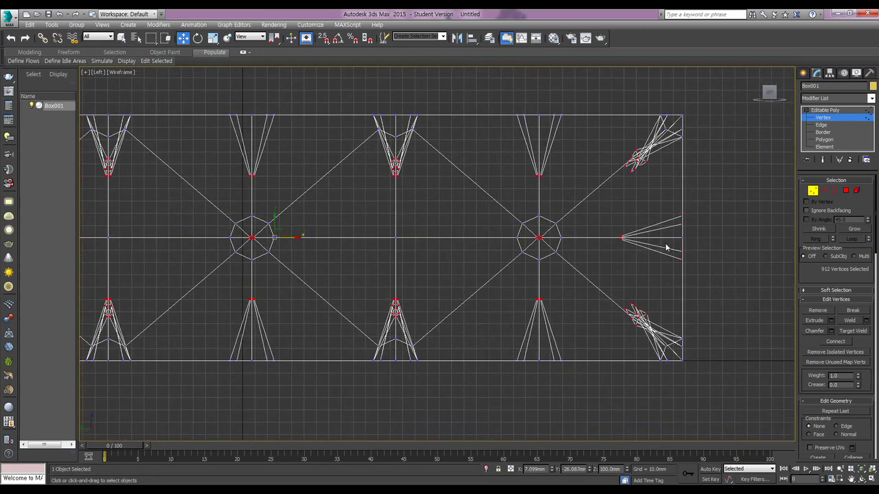
{"action": "middle_click_drag", "start_coordinate": [665, 247], "coordinate": [607, 260]}
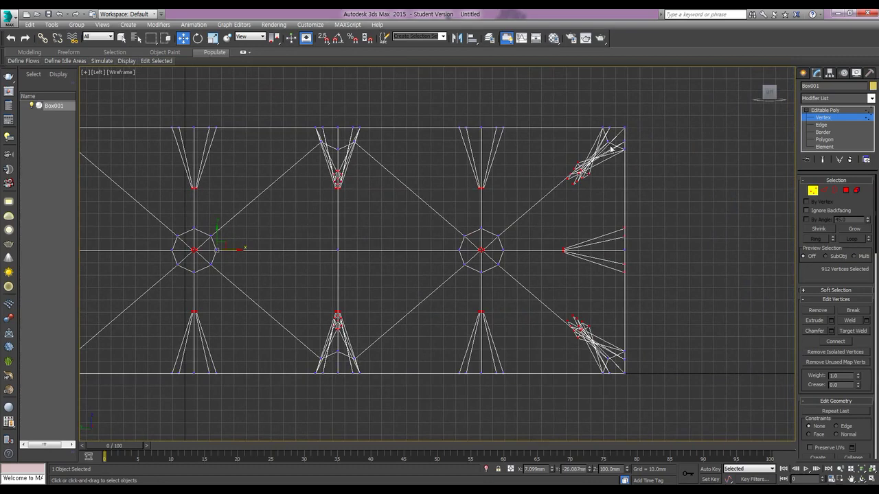
{"action": "left_click_drag", "start_coordinate": [613, 209], "coordinate": [645, 294], "text": "alt"}
{"action": "middle_click_drag", "start_coordinate": [276, 349], "coordinate": [475, 330]}
{"action": "scroll", "coordinate": [541, 334], "scroll_direction": "down", "scroll_amount": 3}
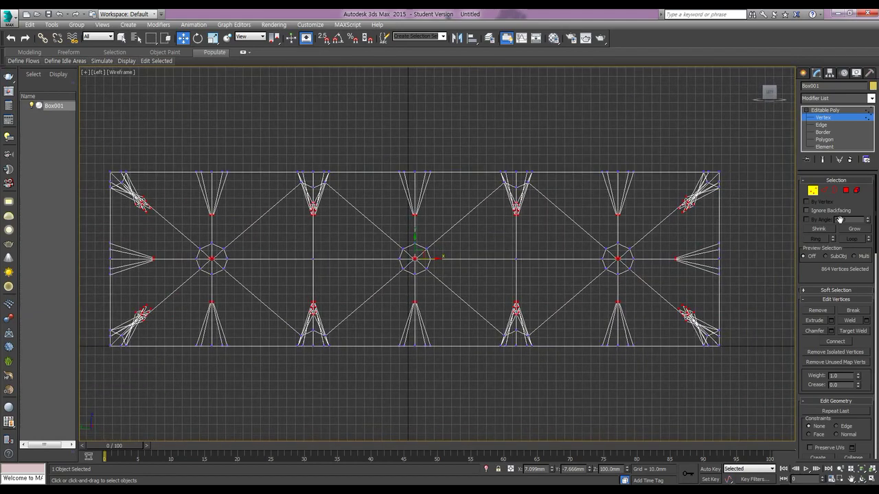
Step: Weld the selected recess tip vertices with a threshold of about 13 mm so each recess ends in one point
{"action": "left_click", "coordinate": [867, 322]}
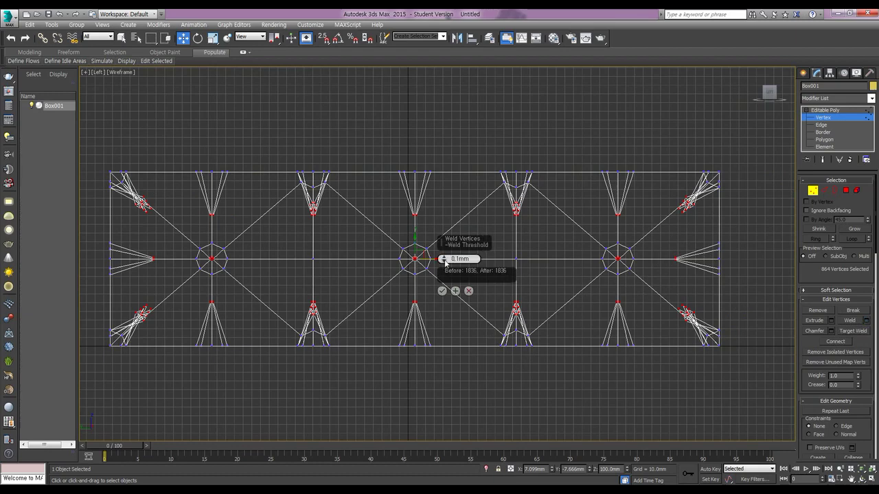
{"action": "mouse_move", "coordinate": [446, 261]}
{"action": "left_mouse_down"}
{"action": "mouse_move", "coordinate": [443, 215]}
{"action": "mouse_move", "coordinate": [441, 271]}
{"action": "left_mouse_up"}
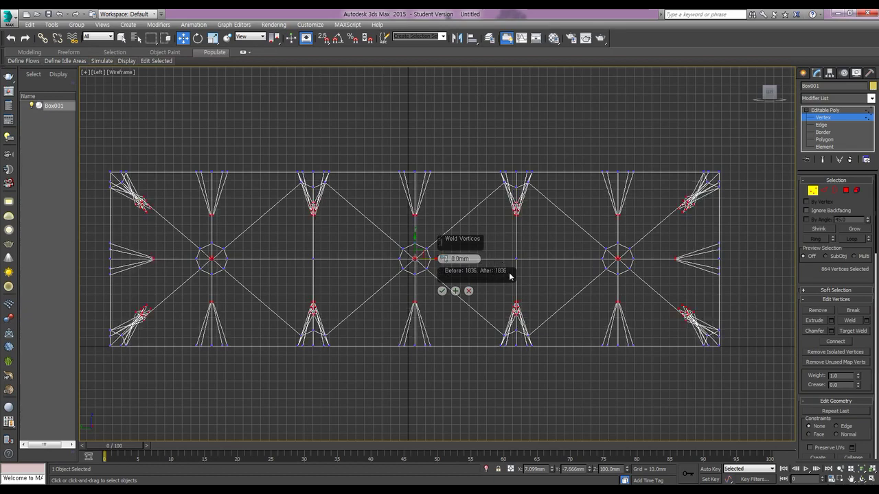
{"action": "left_click_drag", "start_coordinate": [443, 259], "coordinate": [441, 245]}
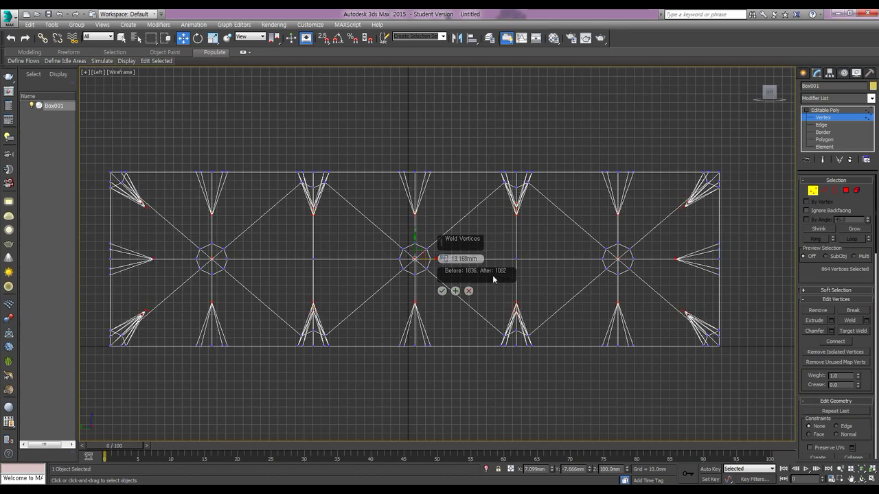
{"action": "mouse_move", "coordinate": [442, 259]}
{"action": "left_mouse_down"}
{"action": "mouse_move", "coordinate": [442, 248]}
{"action": "mouse_move", "coordinate": [441, 256]}
{"action": "left_mouse_up"}
{"action": "left_click", "coordinate": [442, 291]}
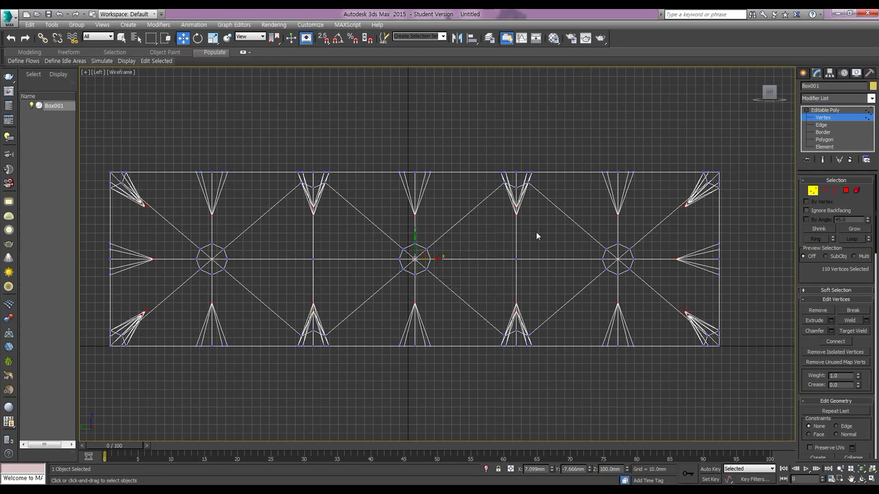
Step: Inspect the welded recess tips along the edges and corners in the left view, and the recesses in the perspective view
{"action": "middle_click_drag", "start_coordinate": [547, 227], "coordinate": [478, 229]}
{"action": "scroll", "coordinate": [535, 238], "scroll_direction": "up", "scroll_amount": 6}
{"action": "scroll", "coordinate": [363, 245], "scroll_direction": "down", "scroll_amount": 4}
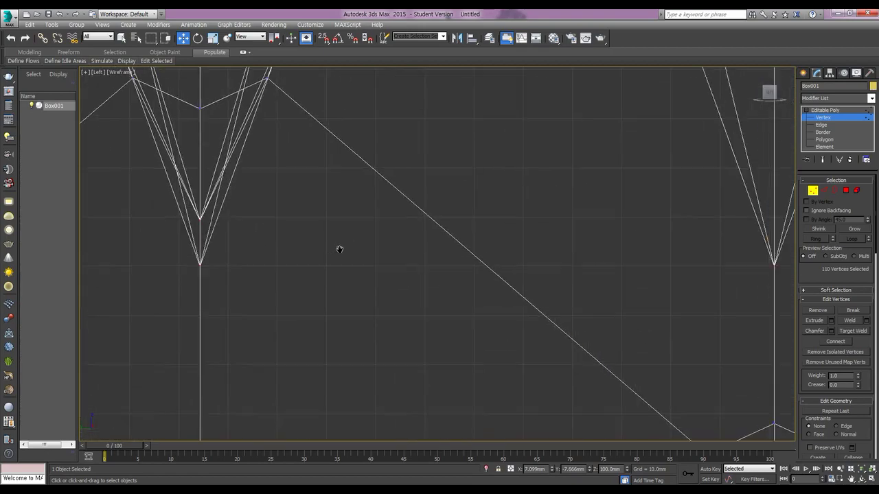
{"action": "middle_click_drag", "start_coordinate": [421, 296], "coordinate": [272, 307]}
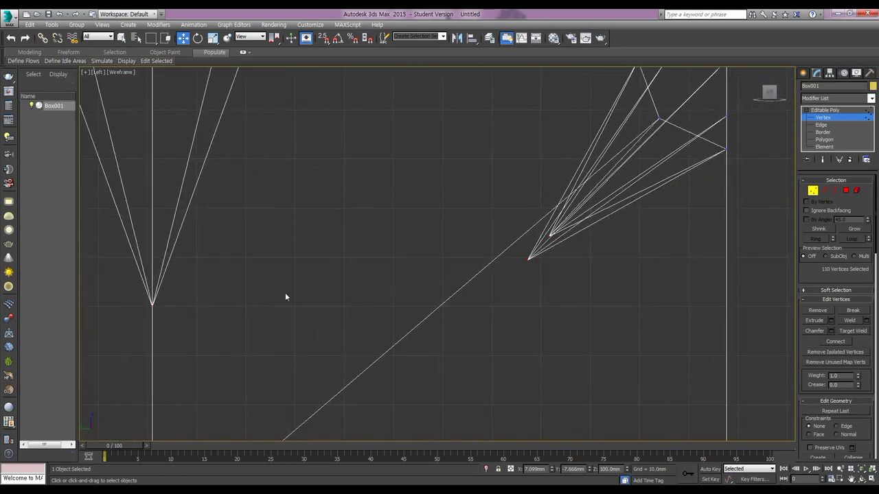
{"action": "middle_click_drag", "start_coordinate": [687, 316], "coordinate": [602, 293]}
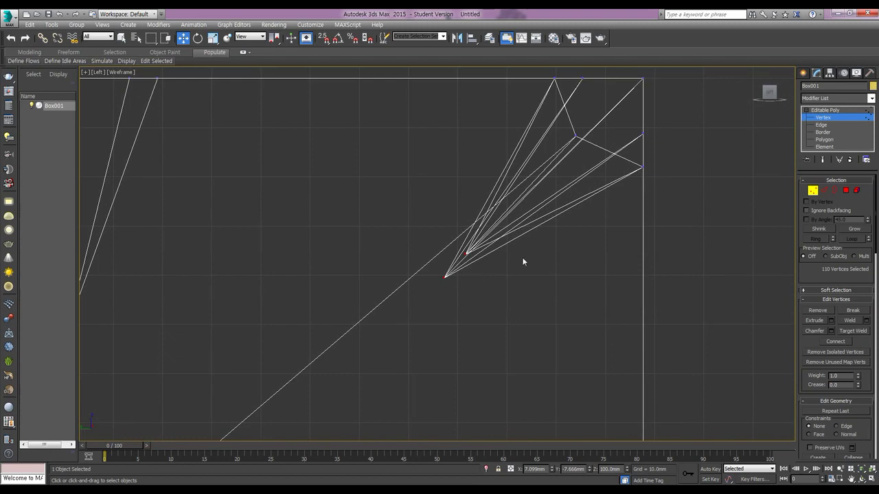
{"action": "middle_click_drag", "start_coordinate": [522, 257], "coordinate": [557, 240]}
{"action": "key", "text": "alt+w"}
{"action": "middle_click_drag", "start_coordinate": [340, 298], "coordinate": [355, 291]}
{"action": "key", "text": "z"}
{"action": "right_click", "coordinate": [602, 335]}
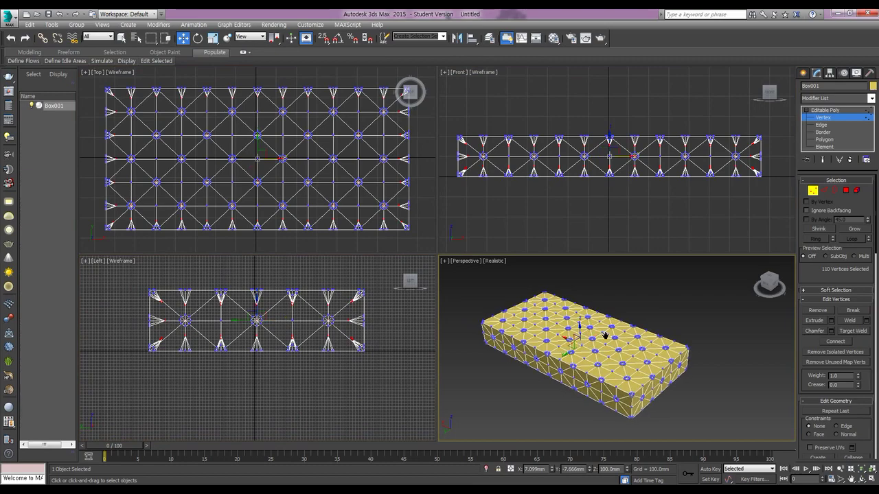
{"action": "scroll", "coordinate": [622, 354], "scroll_direction": "up", "scroll_amount": 10}
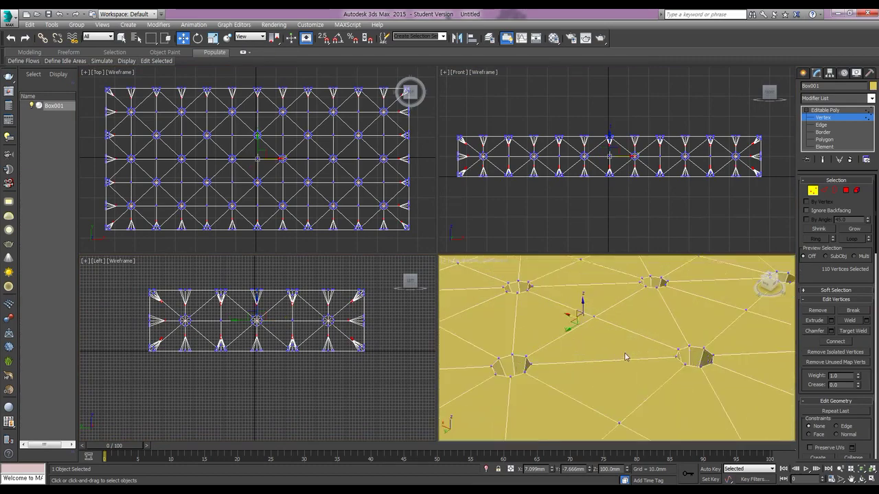
{"action": "scroll", "coordinate": [625, 357], "scroll_direction": "up", "scroll_amount": 5}
{"action": "middle_click_drag", "start_coordinate": [659, 348], "coordinate": [693, 341], "text": "alt"}
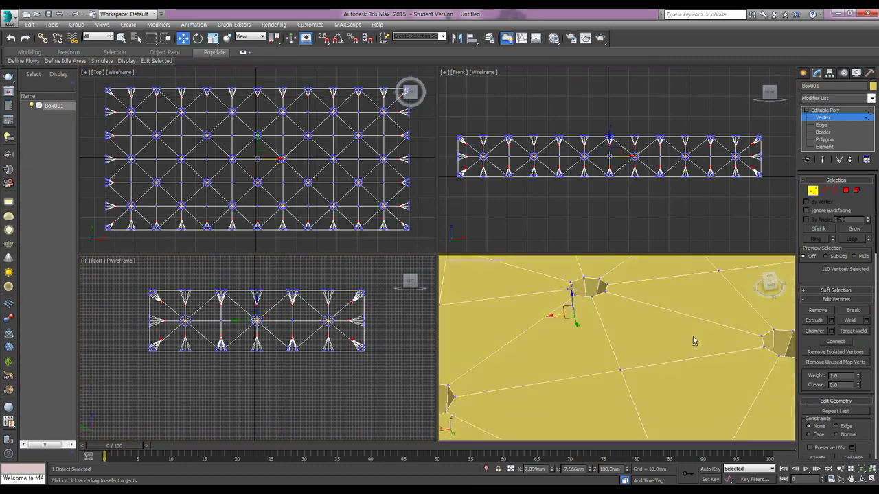
{"action": "key", "text": "z"}
{"action": "middle_click_drag", "start_coordinate": [686, 338], "coordinate": [657, 336], "text": "alt"}
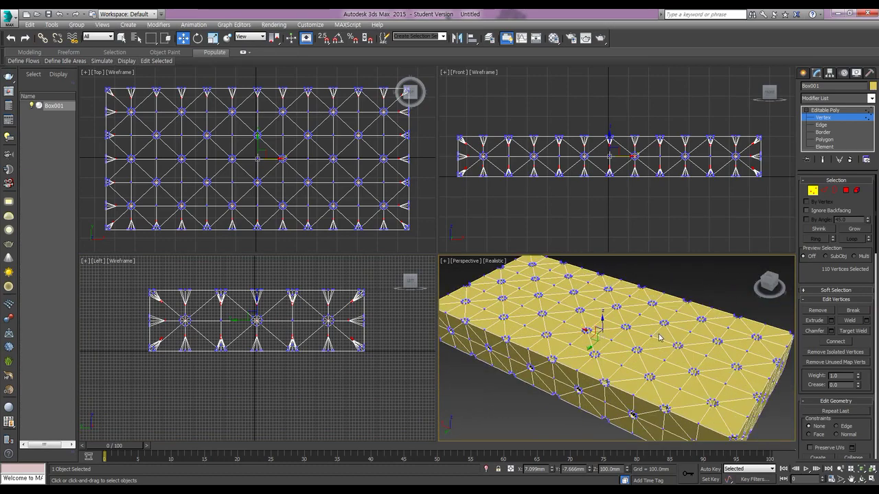
Step: Switch to edge editing with the diagonal edges selected, and inspect how they meet a recess in the perspective view
{"action": "left_click", "coordinate": [821, 125]}
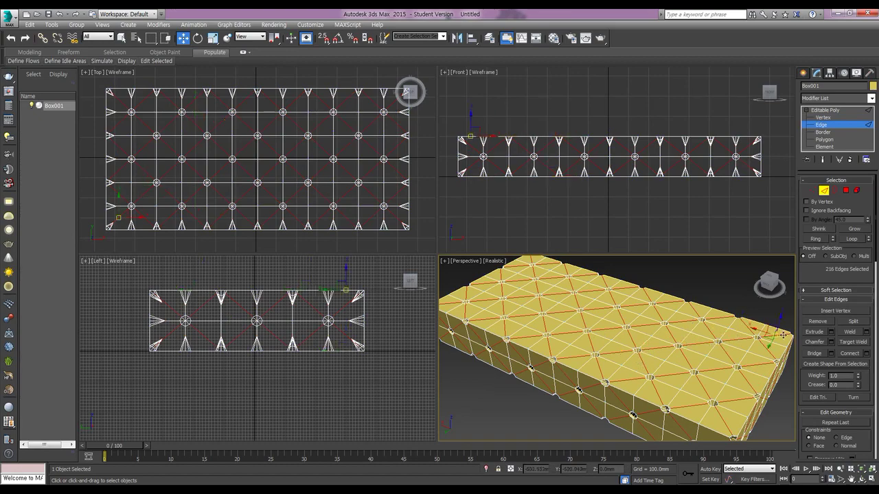
{"action": "middle_click_drag", "start_coordinate": [584, 346], "coordinate": [627, 321], "text": "alt"}
{"action": "scroll", "coordinate": [627, 321], "scroll_direction": "up", "scroll_amount": 15}
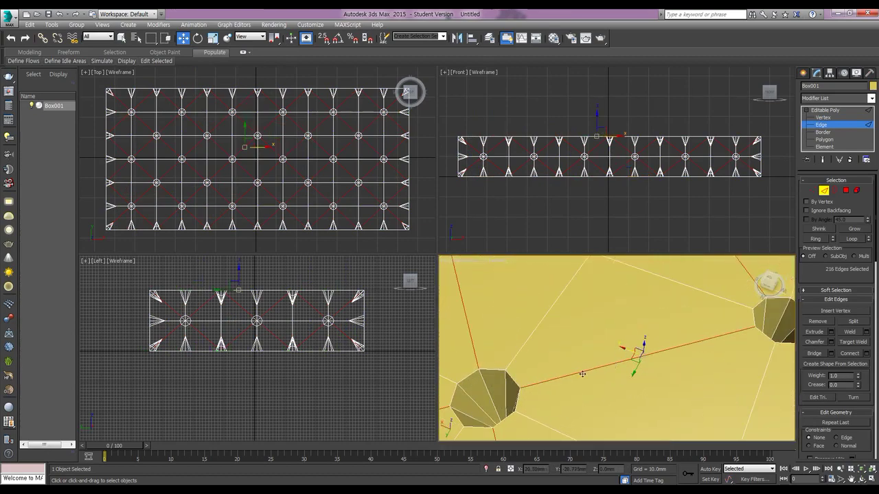
{"action": "middle_click_drag", "start_coordinate": [631, 332], "coordinate": [652, 318]}
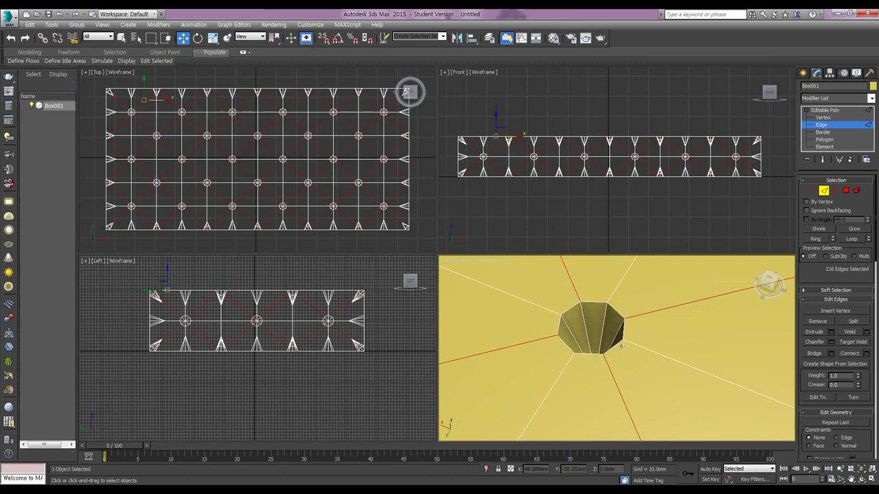
Step: Extend the selected diagonal edges to full loops so the selection runs down into the recesses, and check it across the box
{"action": "left_click", "coordinate": [856, 239]}
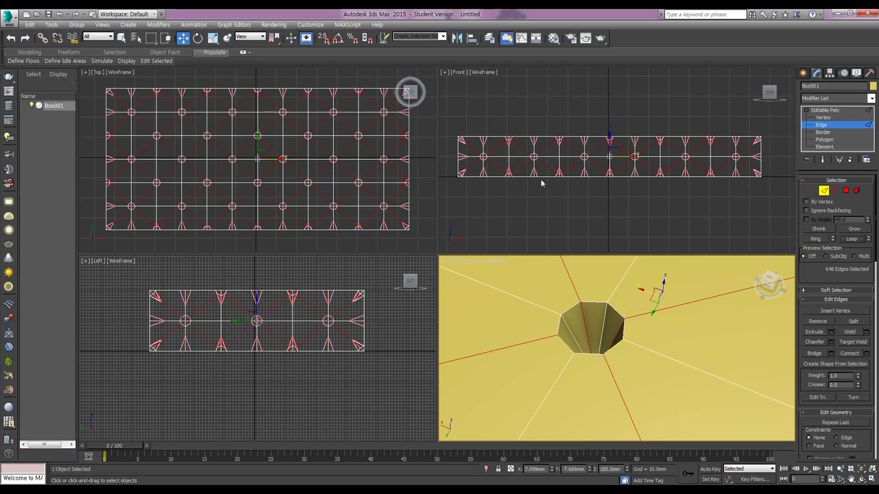
{"action": "scroll", "coordinate": [542, 184], "scroll_direction": "up", "scroll_amount": 8}
{"action": "middle_click_drag", "start_coordinate": [625, 156], "coordinate": [619, 162]}
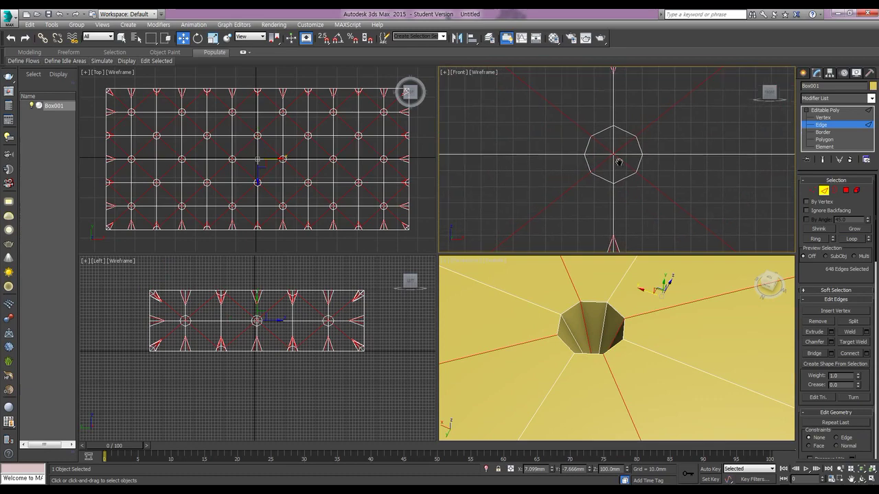
{"action": "scroll", "coordinate": [653, 185], "scroll_direction": "down", "scroll_amount": 4}
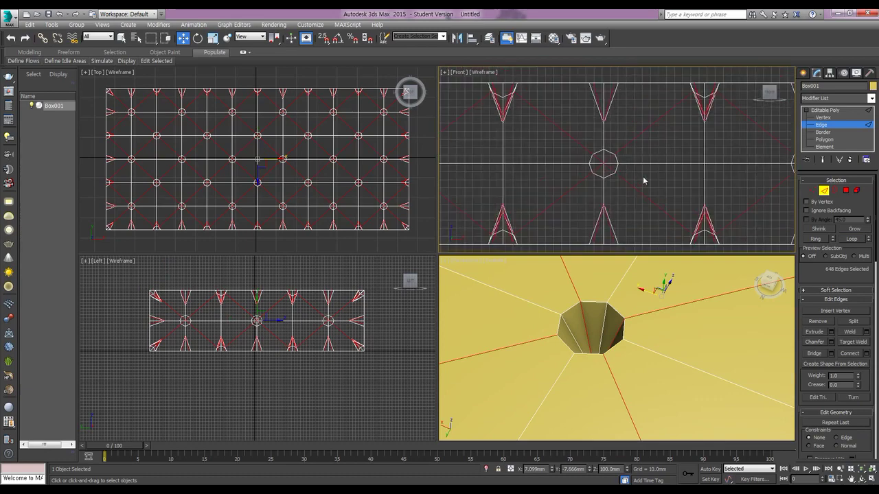
{"action": "scroll", "coordinate": [644, 180], "scroll_direction": "down", "scroll_amount": 5}
{"action": "scroll", "coordinate": [658, 325], "scroll_direction": "down", "scroll_amount": 8}
{"action": "middle_click_drag", "start_coordinate": [682, 350], "coordinate": [588, 304], "text": "alt"}
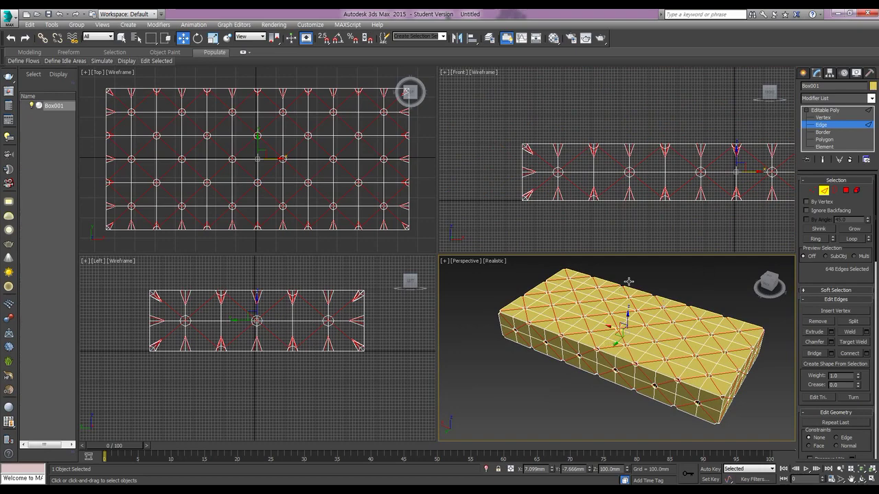
Step: Apply a MeshSmooth modifier to the box and set its subdivision iterations to 2
{"action": "left_click", "coordinate": [835, 99]}
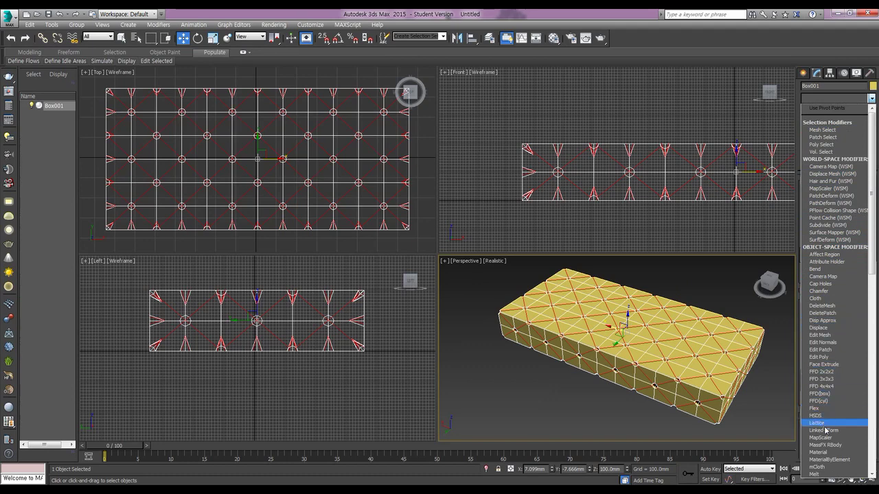
{"action": "scroll", "coordinate": [831, 406], "scroll_direction": "down", "scroll_amount": 8}
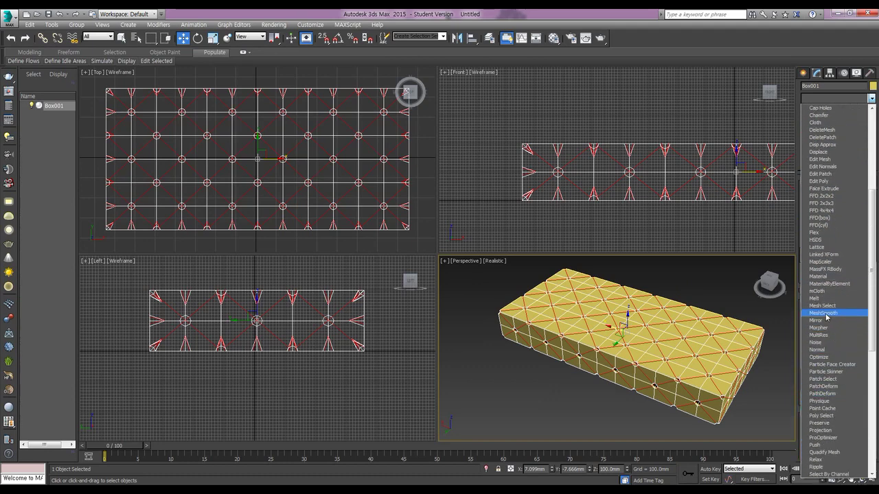
{"action": "left_click", "coordinate": [823, 313]}
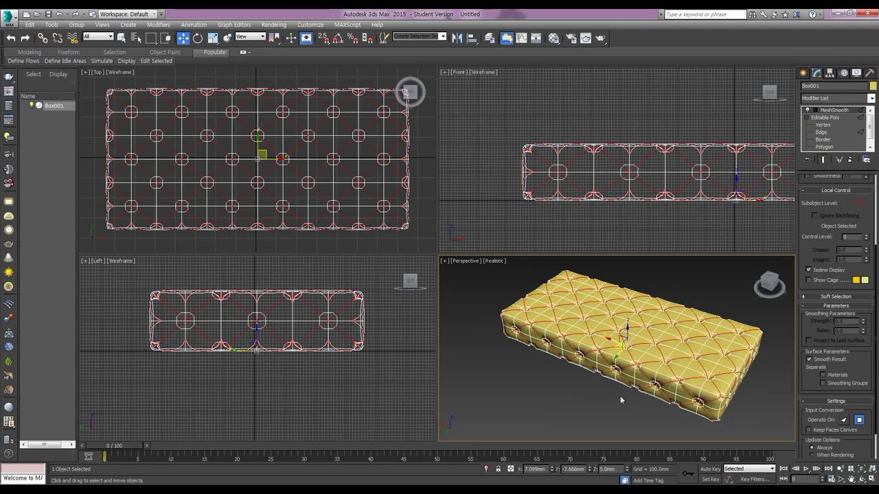
{"action": "mouse_move", "coordinate": [642, 338]}
{"action": "middle_mouse_down", "text": "alt"}
{"action": "mouse_move", "coordinate": [613, 350]}
{"action": "mouse_move", "coordinate": [684, 330]}
{"action": "mouse_move", "coordinate": [666, 350]}
{"action": "mouse_move", "coordinate": [647, 325]}
{"action": "middle_mouse_up", "text": "alt"}
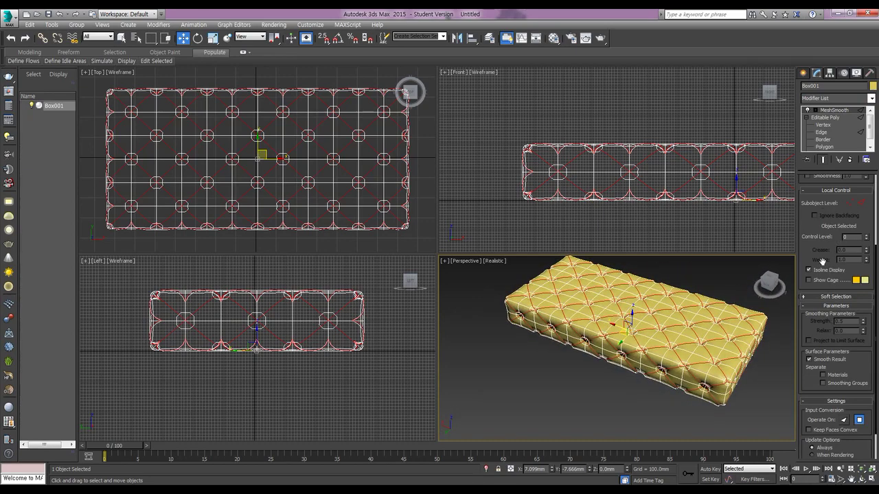
{"action": "scroll", "coordinate": [804, 221], "scroll_direction": "up", "scroll_amount": 5}
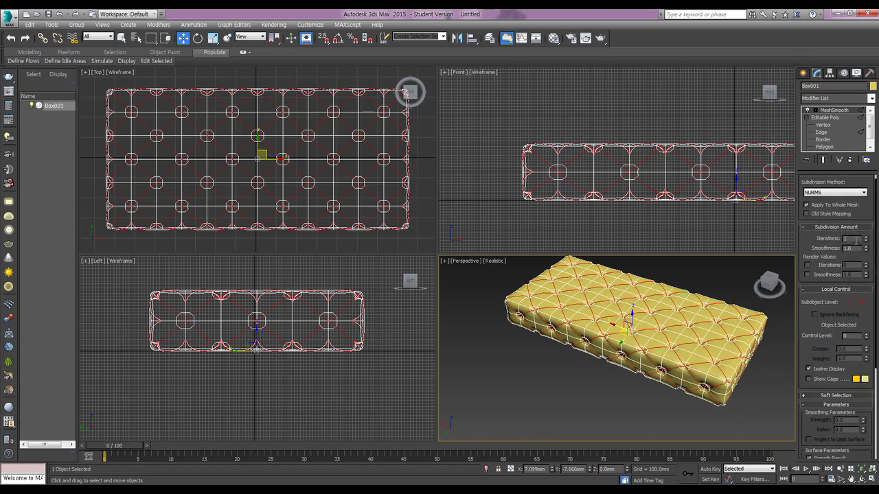
{"action": "left_click", "coordinate": [865, 236]}
Step: Examine the smoothed tufted surface around the recesses and along the box's sides in the perspective view
{"action": "middle_click_drag", "start_coordinate": [692, 376], "coordinate": [597, 355], "text": "alt"}
{"action": "scroll", "coordinate": [611, 353], "scroll_direction": "up", "scroll_amount": 5}
{"action": "scroll", "coordinate": [591, 358], "scroll_direction": "up", "scroll_amount": 3}
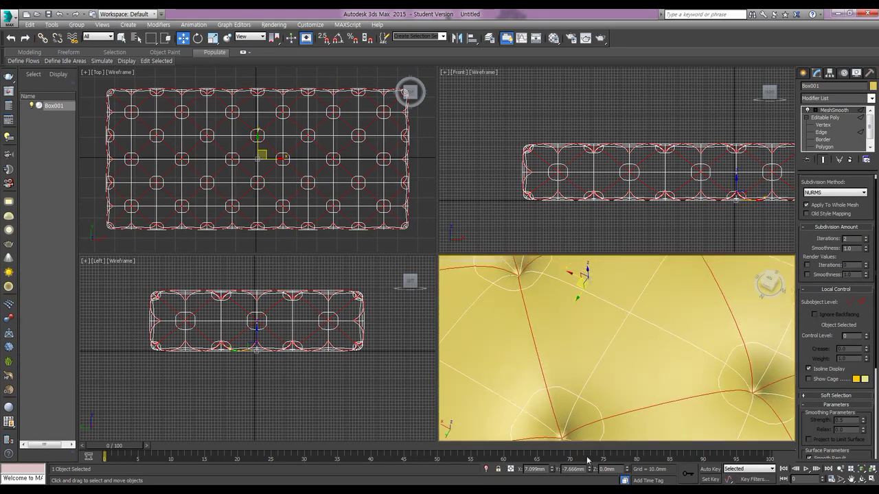
{"action": "middle_click_drag", "start_coordinate": [585, 418], "coordinate": [629, 352], "text": "alt"}
{"action": "scroll", "coordinate": [643, 337], "scroll_direction": "down", "scroll_amount": 8}
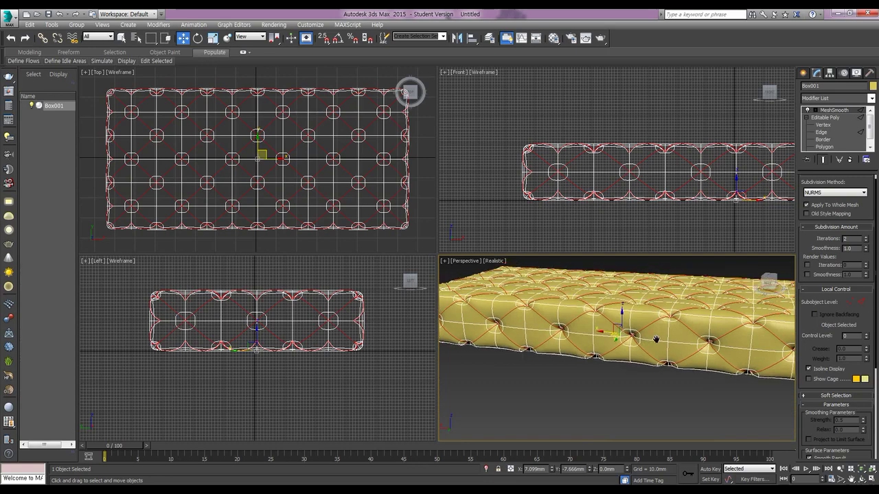
{"action": "middle_click_drag", "start_coordinate": [656, 339], "coordinate": [646, 352], "text": "alt"}
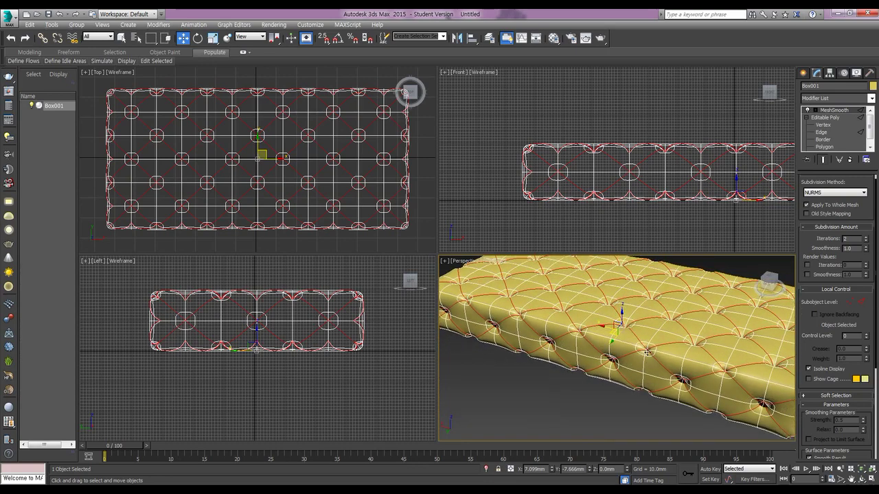
{"action": "scroll", "coordinate": [711, 330], "scroll_direction": "down", "scroll_amount": 4}
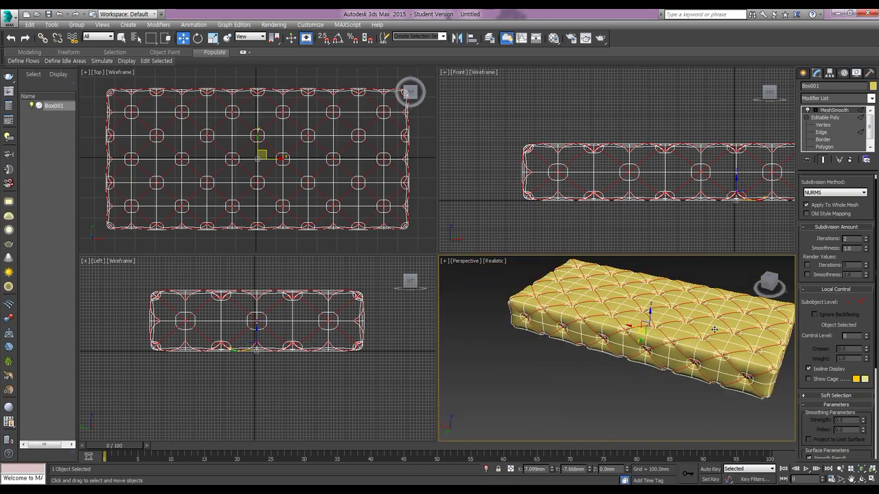
{"action": "middle_click_drag", "start_coordinate": [696, 343], "coordinate": [644, 301], "text": "alt"}
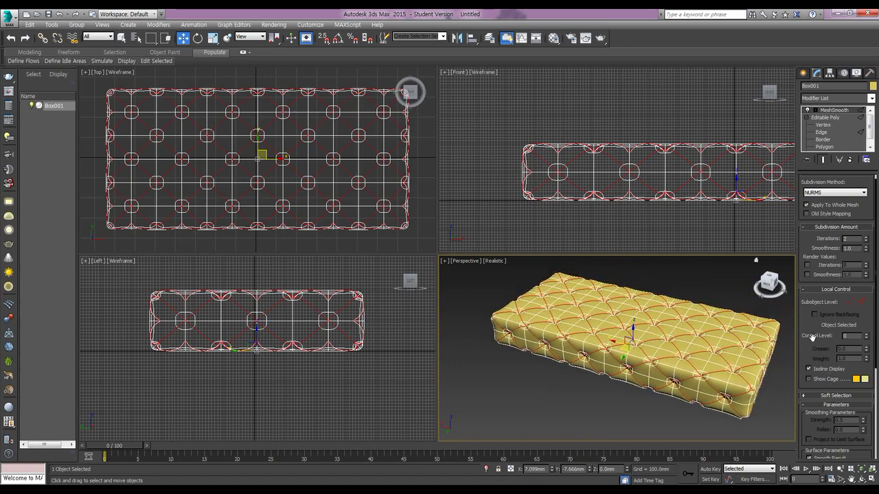
Step: Return to the box's edge level and create a linear shape named "seam" from the selected edges
{"action": "left_click", "coordinate": [821, 132]}
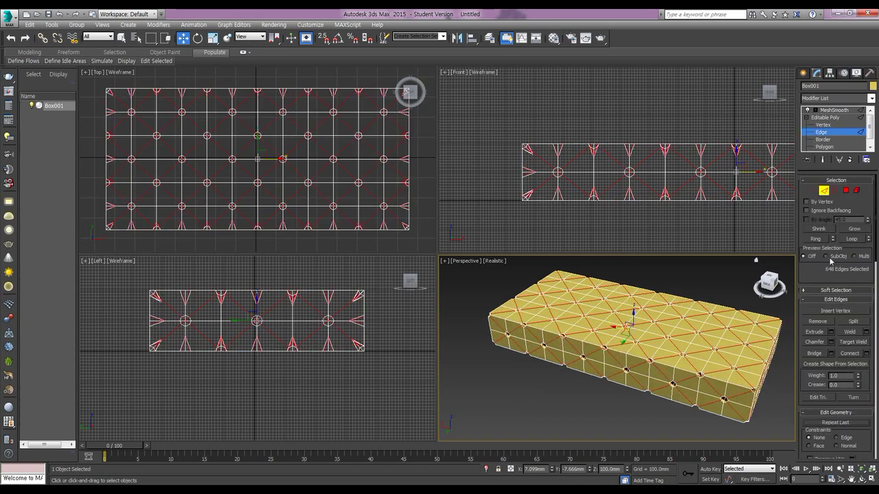
{"action": "left_click", "coordinate": [851, 366]}
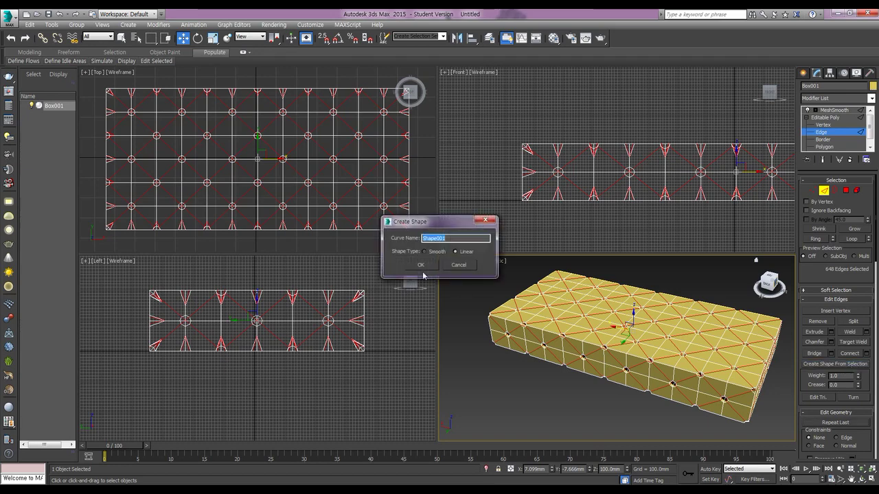
{"action": "type", "text": "seam"}
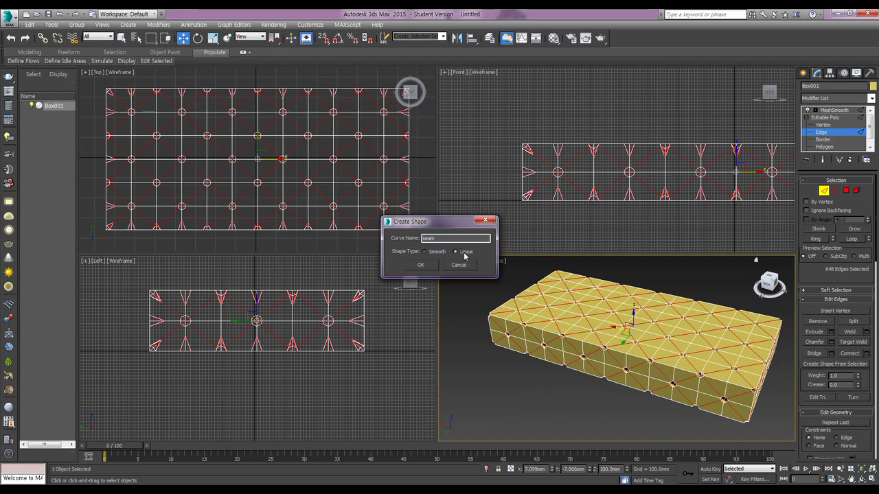
{"action": "left_click", "coordinate": [422, 265]}
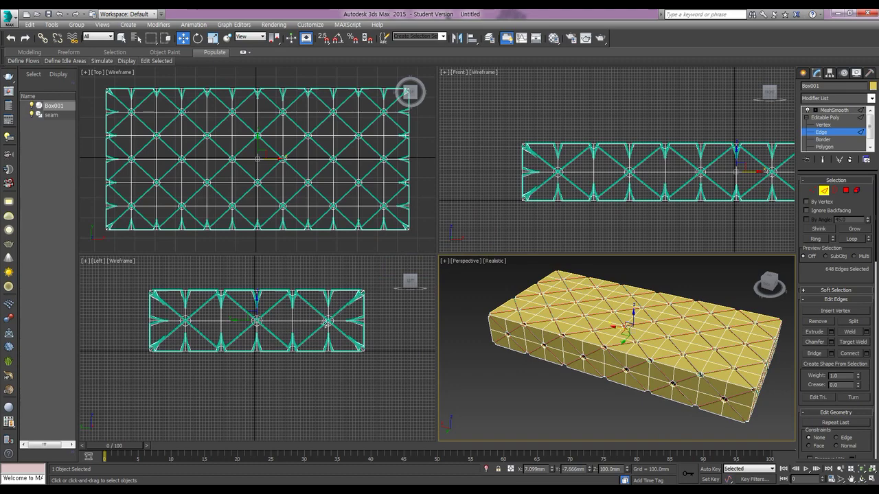
Step: Select the seam spline, keep its thickness enabled in the viewport, and set its radial thickness to 5 mm
{"action": "left_click", "coordinate": [54, 116]}
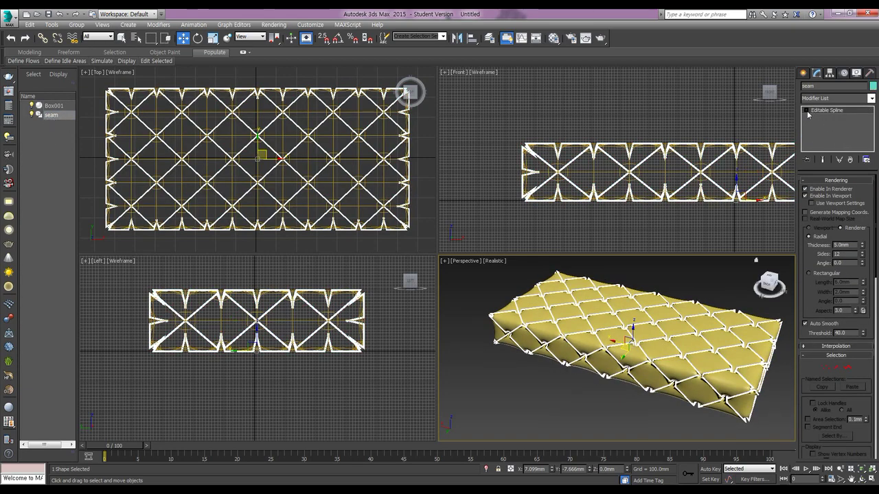
{"action": "left_click", "coordinate": [831, 181]}
{"action": "left_click", "coordinate": [835, 181]}
{"action": "left_click", "coordinate": [805, 196]}
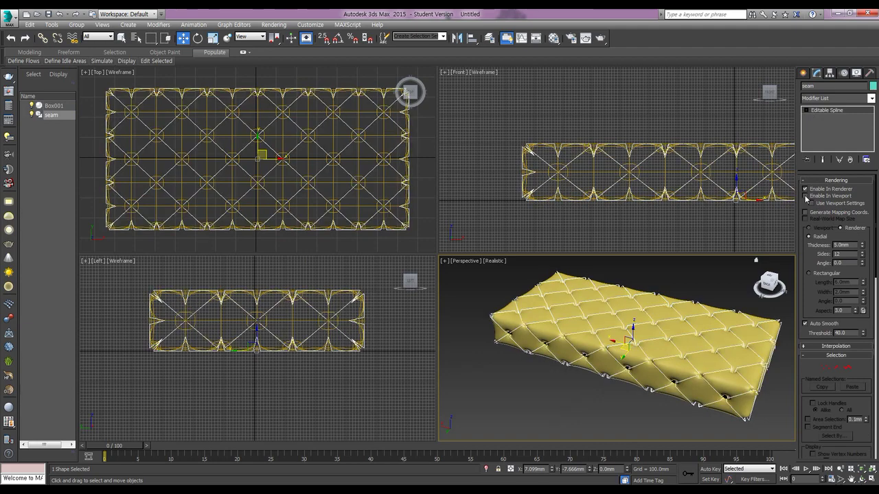
{"action": "left_click", "coordinate": [805, 196]}
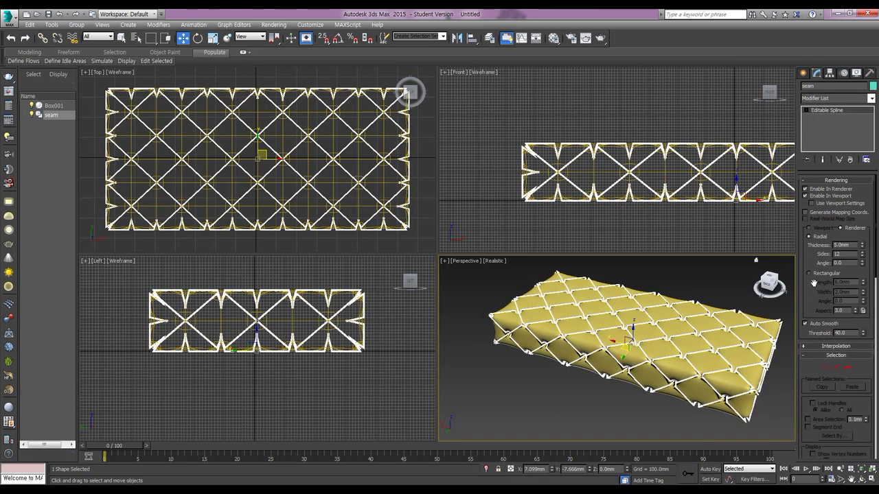
{"action": "double_click", "coordinate": [843, 245]}
{"action": "type", "text": "5"}
{"action": "key", "text": "Return"}
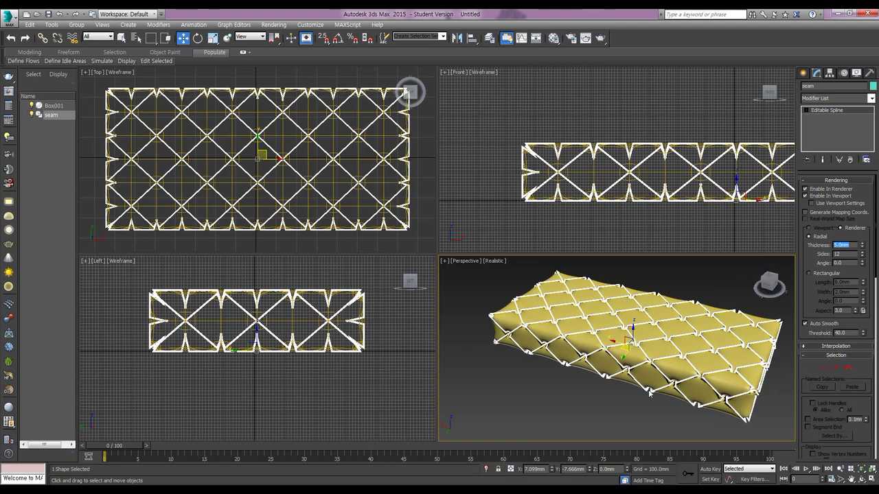
Step: Inspect how the seam lies on the cushion, and apply MeshSmooth to the seam with 2 iterations
{"action": "scroll", "coordinate": [617, 371], "scroll_direction": "up", "scroll_amount": 10}
{"action": "scroll", "coordinate": [623, 385], "scroll_direction": "up", "scroll_amount": 5}
{"action": "middle_click_drag", "start_coordinate": [594, 374], "coordinate": [603, 355], "text": "alt"}
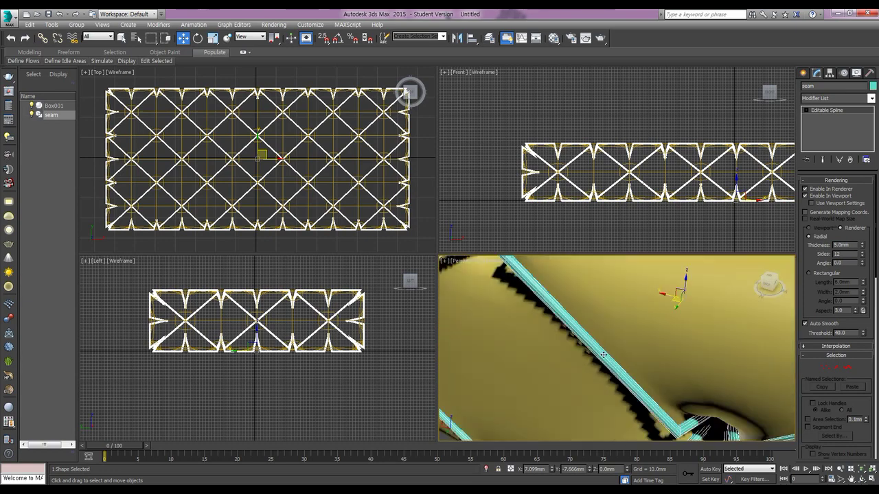
{"action": "scroll", "coordinate": [603, 355], "scroll_direction": "down", "scroll_amount": 4}
{"action": "middle_click_drag", "start_coordinate": [677, 397], "coordinate": [680, 391], "text": "alt"}
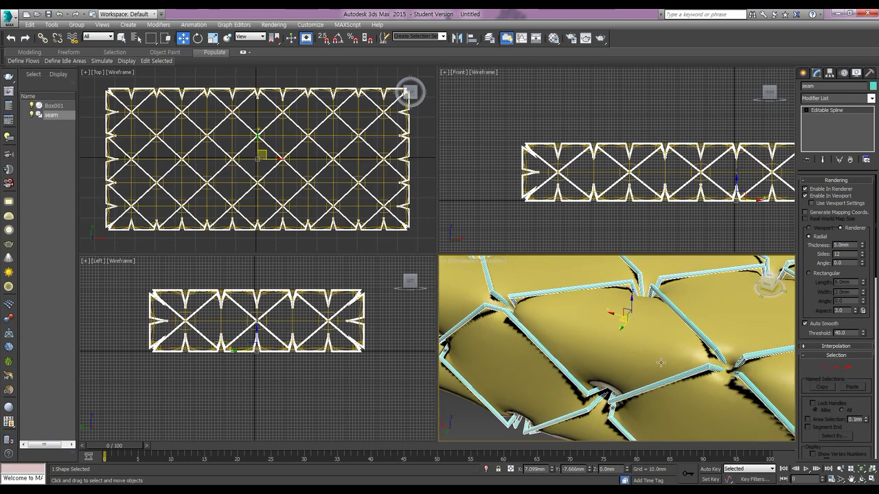
{"action": "left_click", "coordinate": [833, 101]}
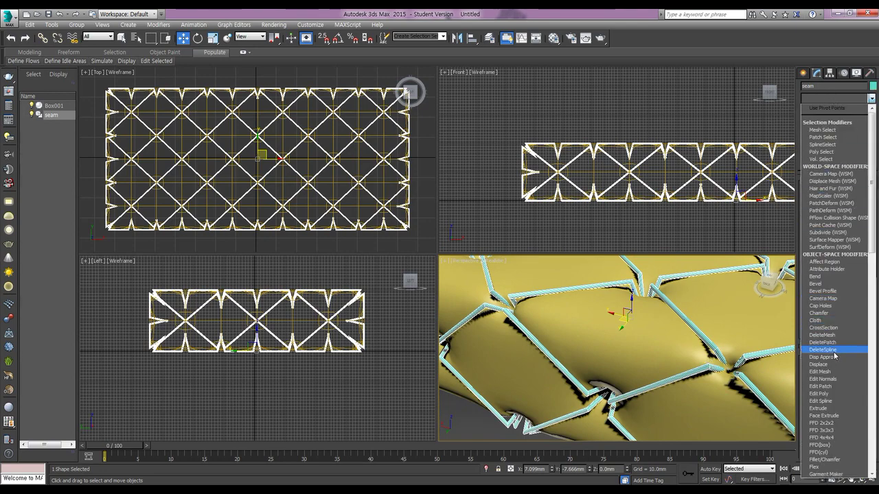
{"action": "key", "text": "m"}
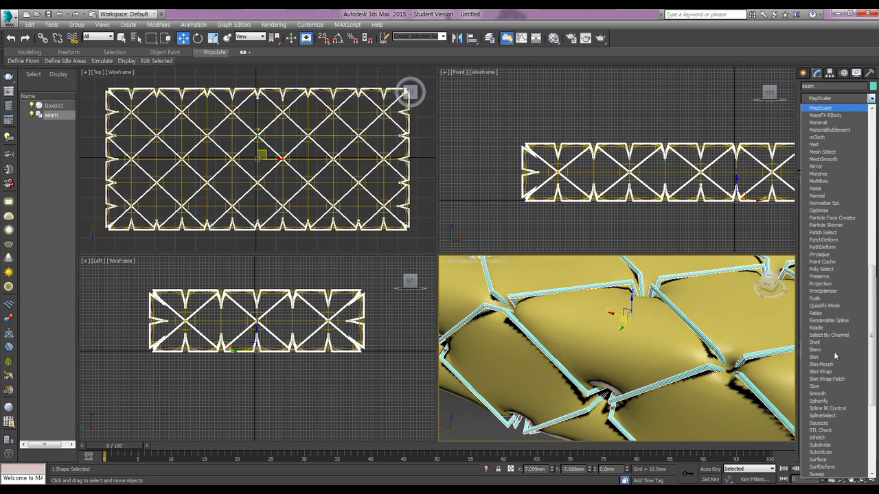
{"action": "left_click", "coordinate": [827, 160]}
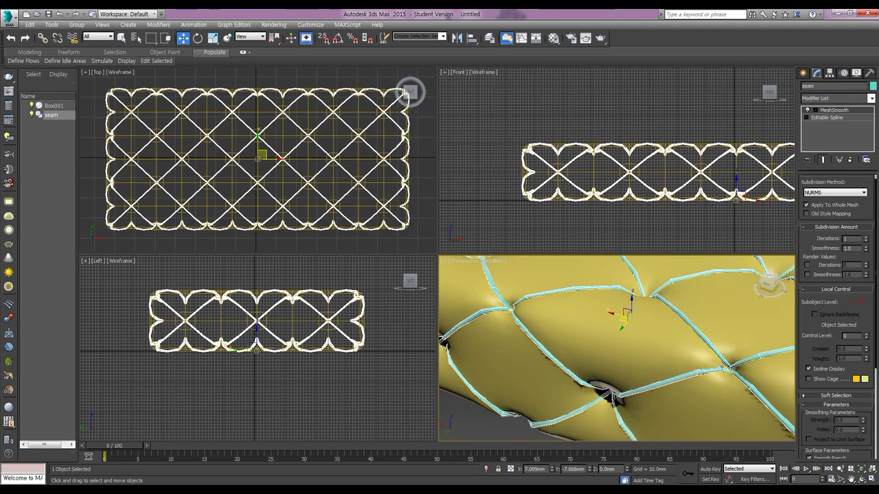
{"action": "left_click", "coordinate": [866, 237]}
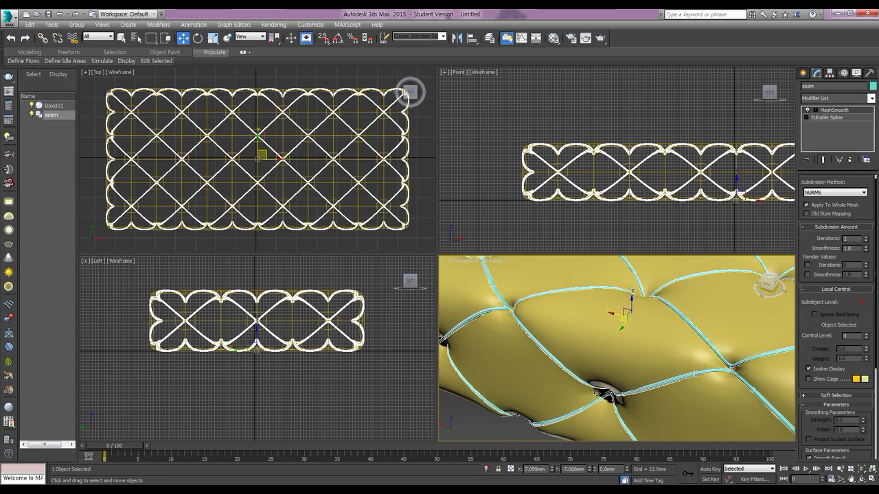
Step: Select the box at its base edge level and examine how the selected diagonal edges run into the recesses
{"action": "left_click", "coordinate": [55, 105]}
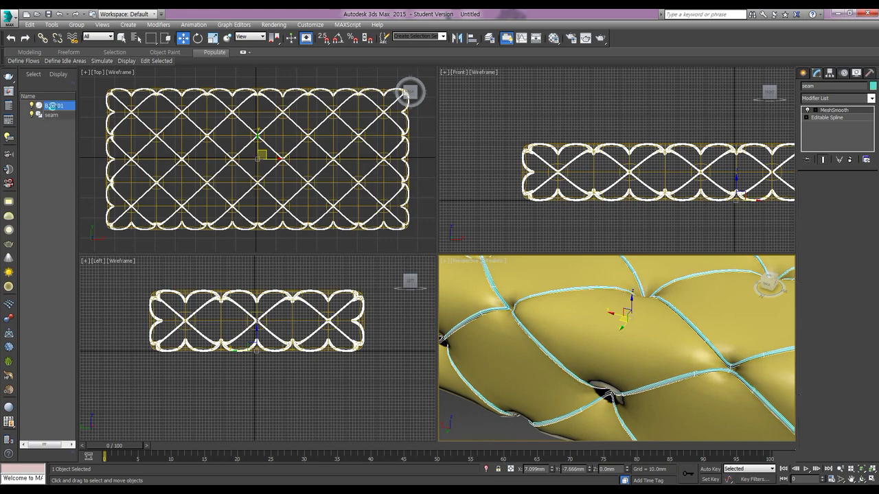
{"action": "scroll", "coordinate": [660, 339], "scroll_direction": "down", "scroll_amount": 3}
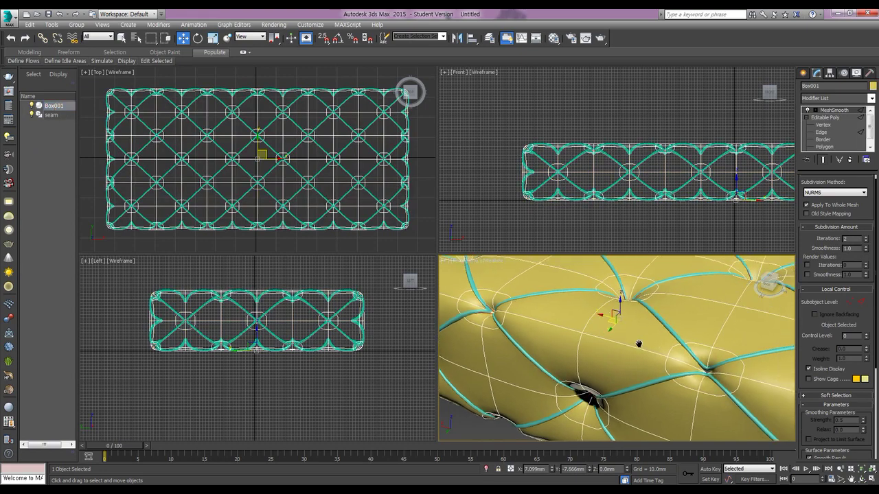
{"action": "middle_click_drag", "start_coordinate": [657, 336], "coordinate": [678, 336], "text": "alt"}
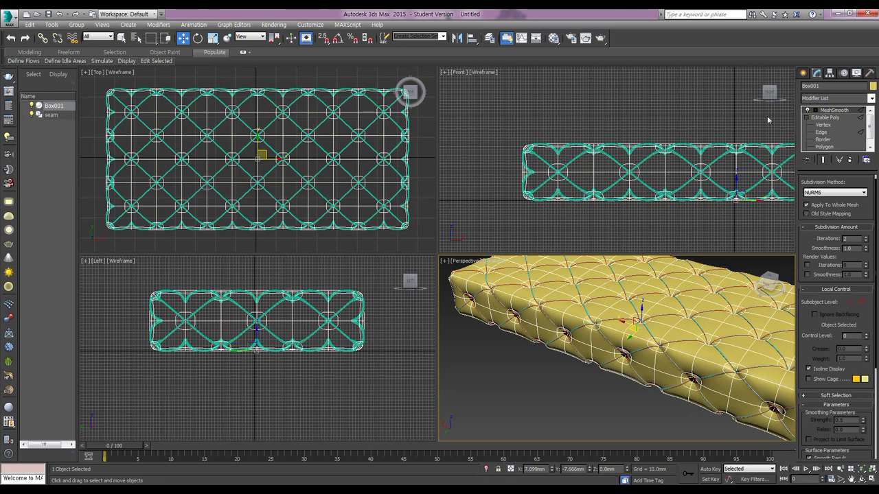
{"action": "left_click", "coordinate": [822, 132]}
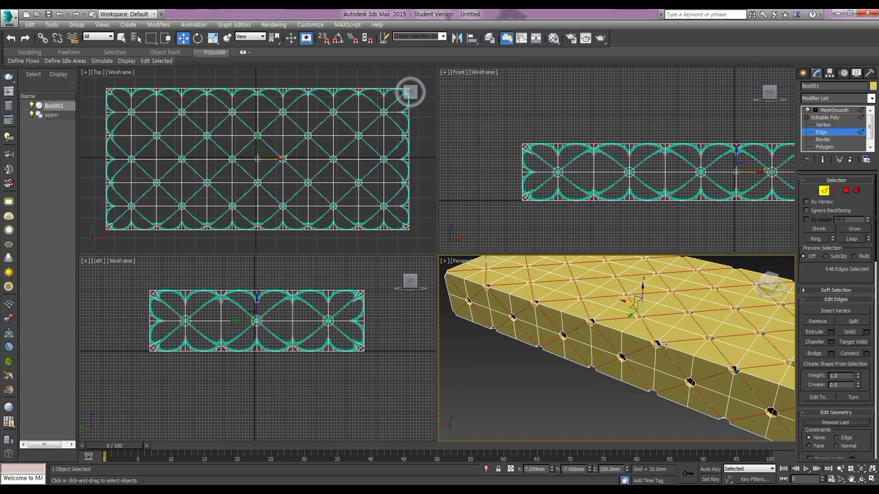
{"action": "scroll", "coordinate": [700, 339], "scroll_direction": "up", "scroll_amount": 10}
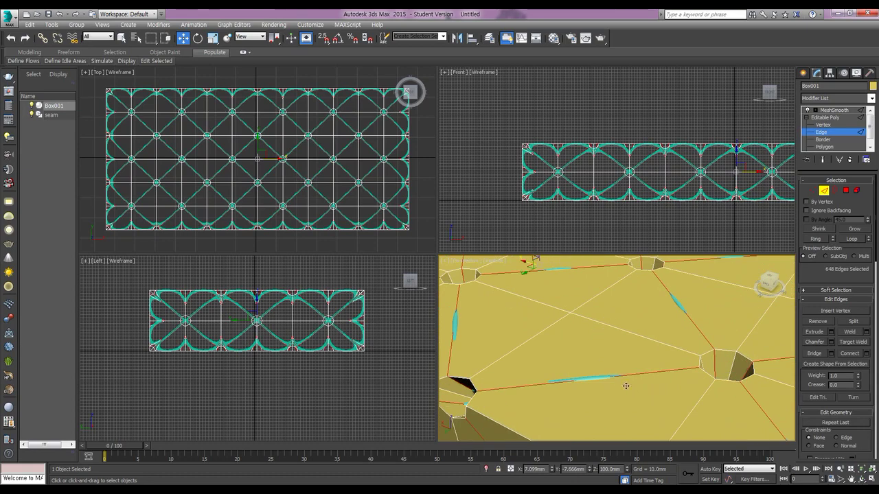
{"action": "middle_click_drag", "start_coordinate": [707, 352], "coordinate": [659, 338]}
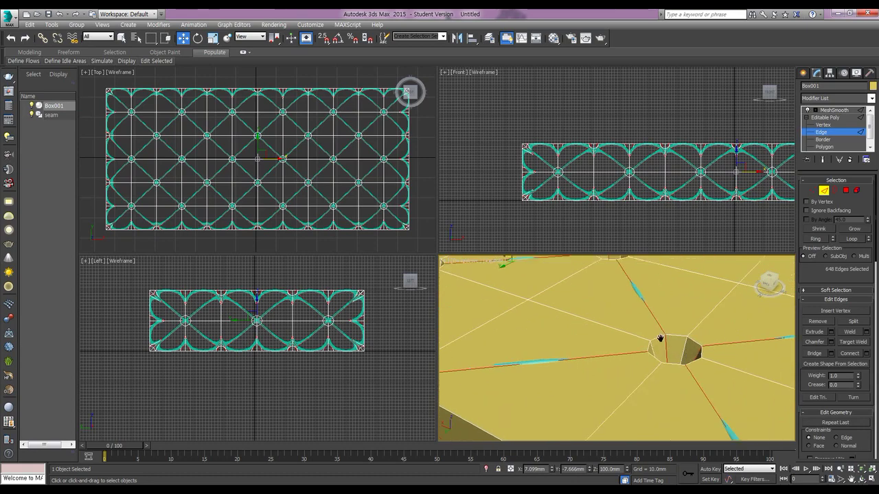
{"action": "scroll", "coordinate": [666, 343], "scroll_direction": "down", "scroll_amount": 8}
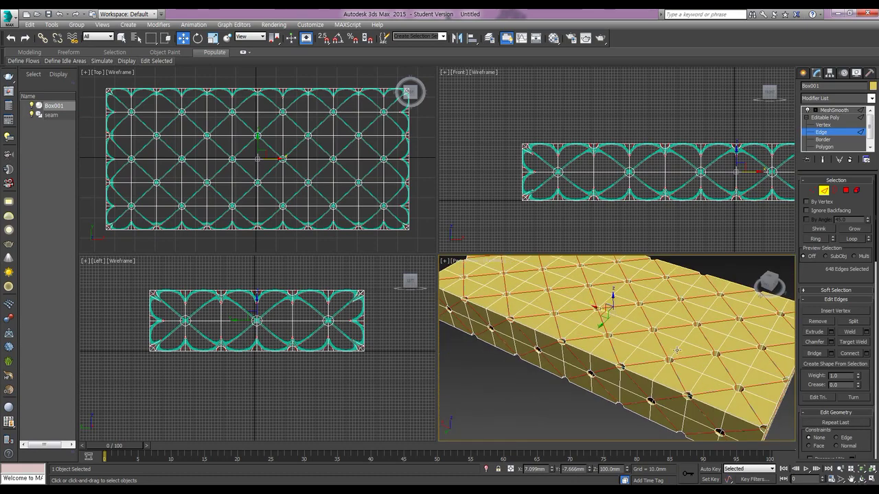
Step: Extrude the box's selected diagonal edges with a height of -5 mm and a width of 5 mm
{"action": "scroll", "coordinate": [679, 345], "scroll_direction": "up", "scroll_amount": 6}
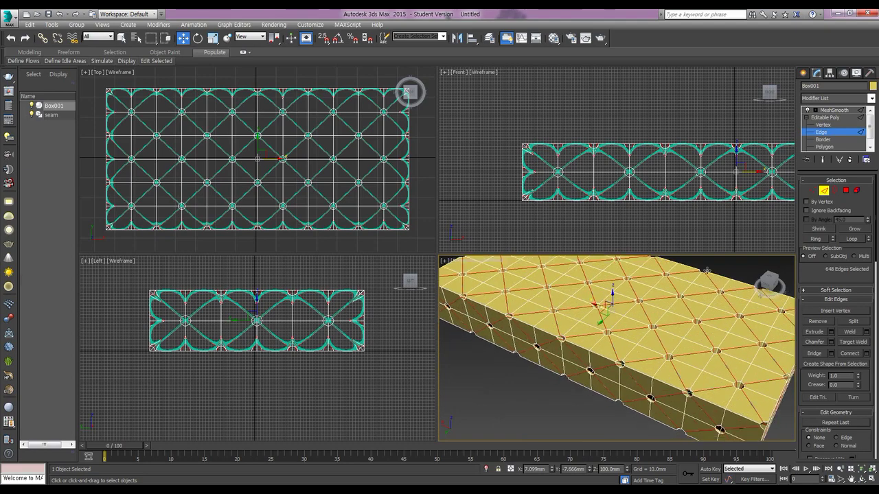
{"action": "left_click", "coordinate": [831, 333]}
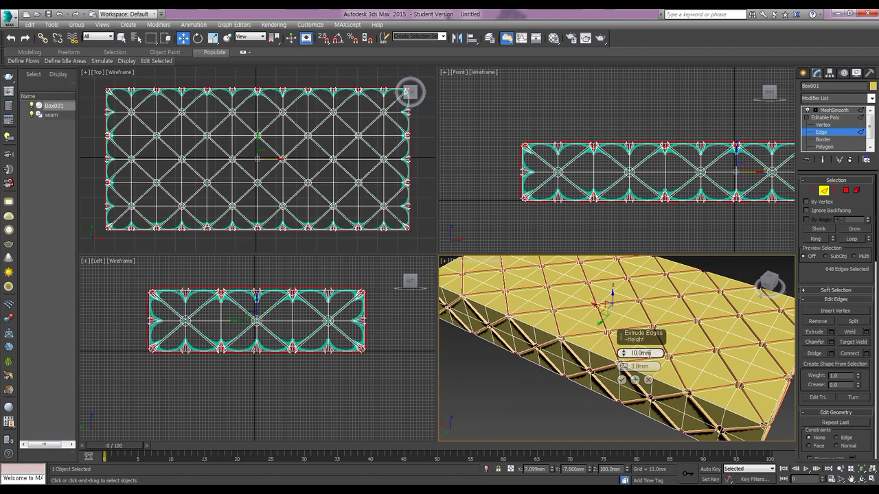
{"action": "left_click_drag", "start_coordinate": [650, 353], "coordinate": [626, 354]}
{"action": "type", "text": "-5"}
{"action": "key", "text": "Return"}
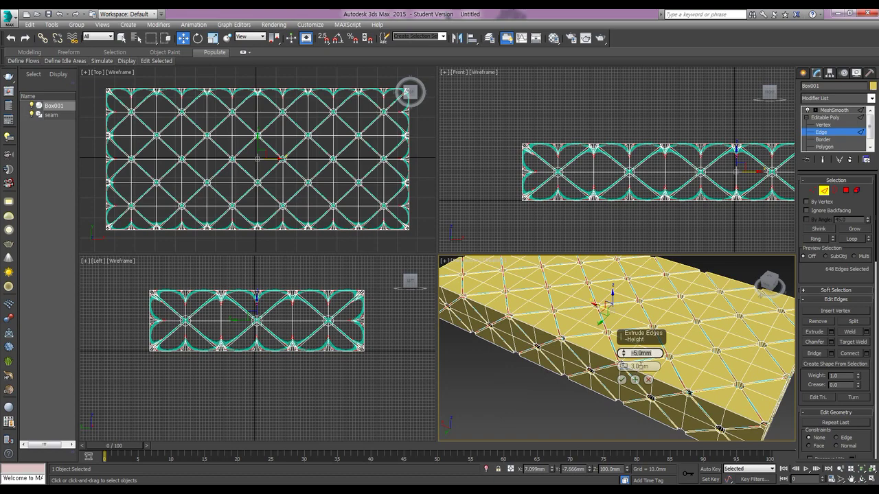
{"action": "left_click", "coordinate": [639, 366]}
{"action": "type", "text": "5"}
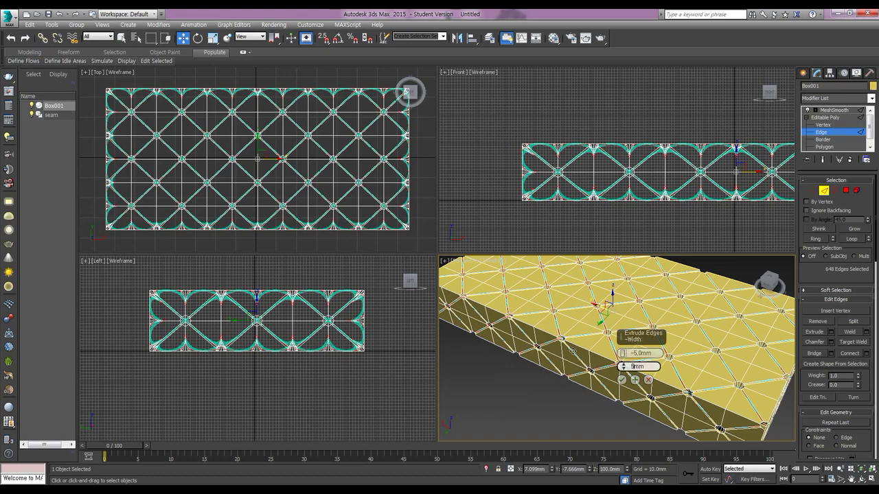
{"action": "key", "text": "Return"}
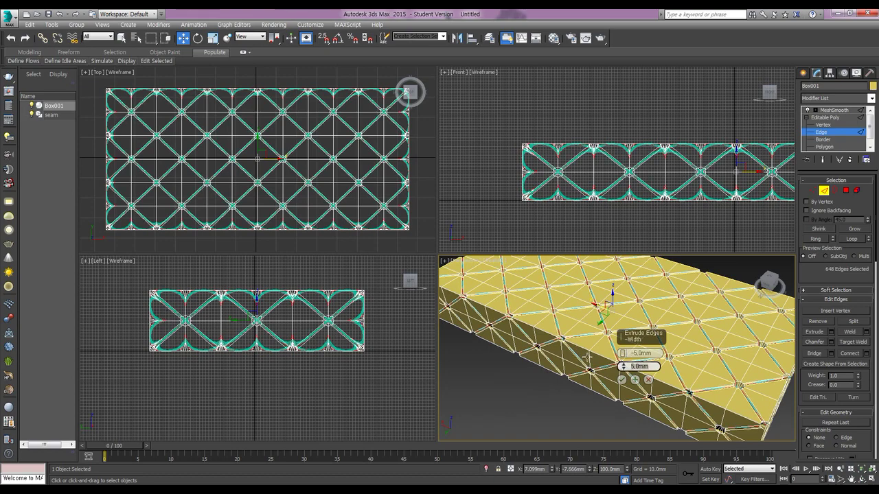
Step: Try other extrusion widths and heights up close at a recess, and return both to the 5 mm settings
{"action": "scroll", "coordinate": [669, 376], "scroll_direction": "up", "scroll_amount": 3}
{"action": "scroll", "coordinate": [684, 373], "scroll_direction": "up", "scroll_amount": 6}
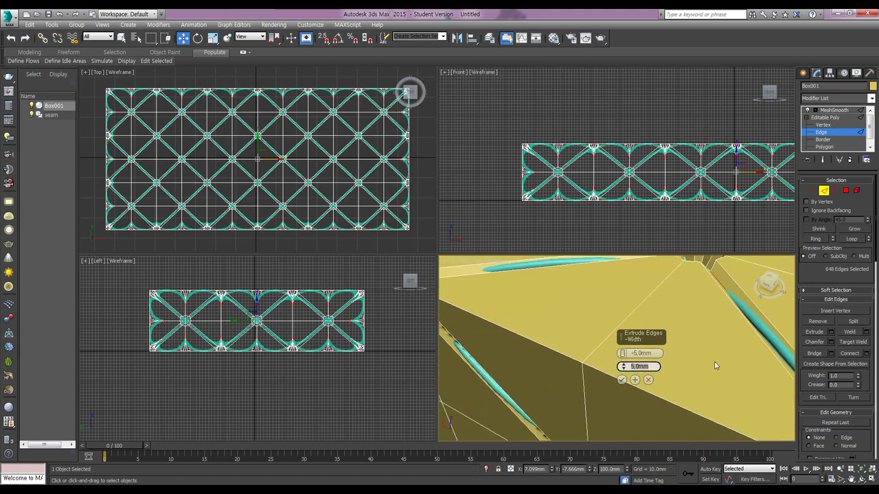
{"action": "middle_click_drag", "start_coordinate": [610, 268], "coordinate": [571, 311]}
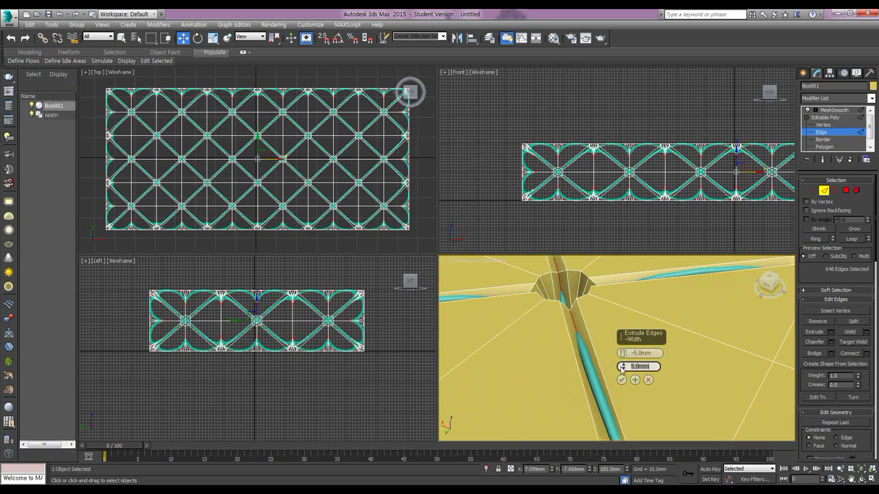
{"action": "left_click_drag", "start_coordinate": [623, 366], "coordinate": [623, 367]}
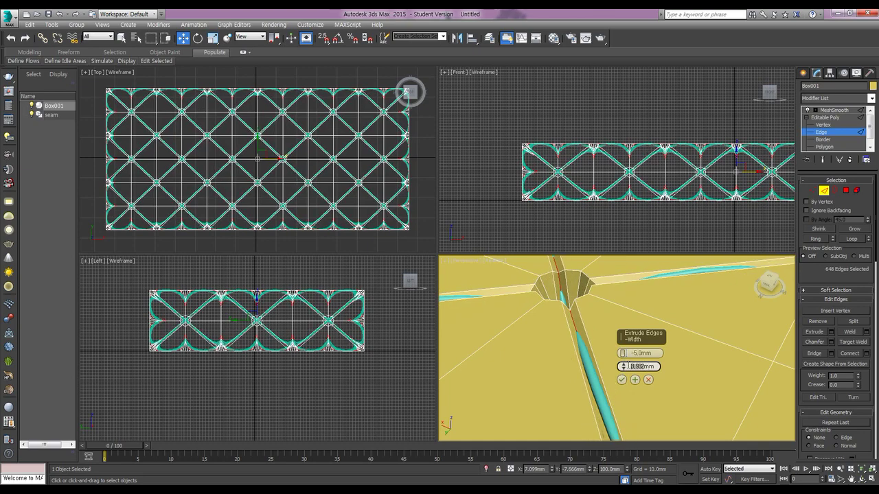
{"action": "key", "text": "Return"}
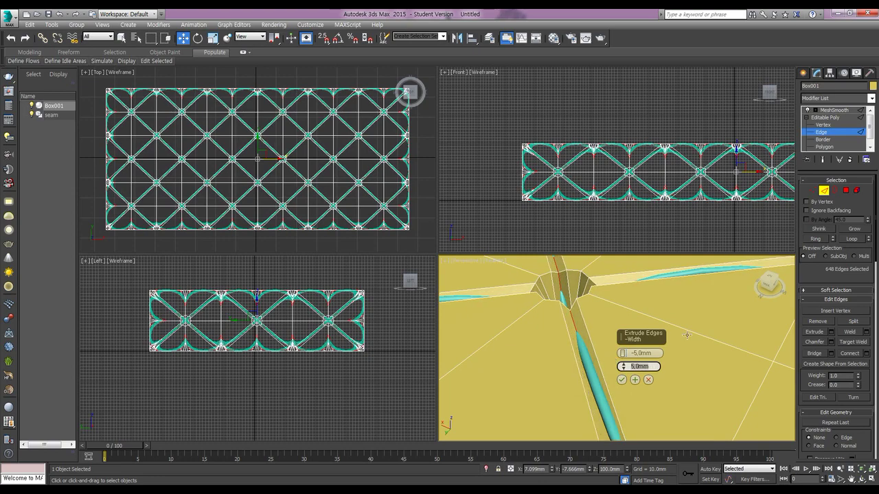
{"action": "left_click_drag", "start_coordinate": [624, 356], "coordinate": [624, 362]}
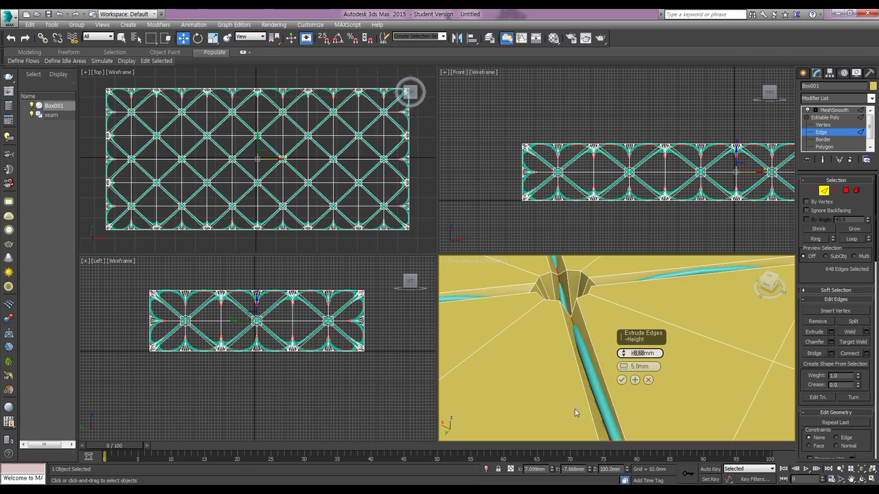
{"action": "type", "text": "5"}
{"action": "key", "text": "Return"}
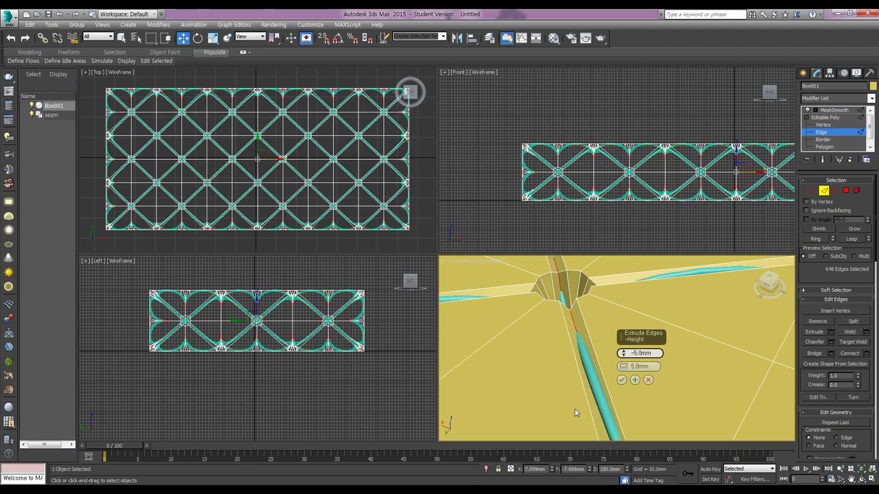
Step: Apply the edge extrusion and inspect how the seam sits in the grooves with the MeshSmooth result shown and hidden
{"action": "left_click", "coordinate": [621, 381]}
{"action": "middle_click_drag", "start_coordinate": [571, 366], "coordinate": [638, 338], "text": "alt"}
{"action": "scroll", "coordinate": [638, 338], "scroll_direction": "down", "scroll_amount": 5}
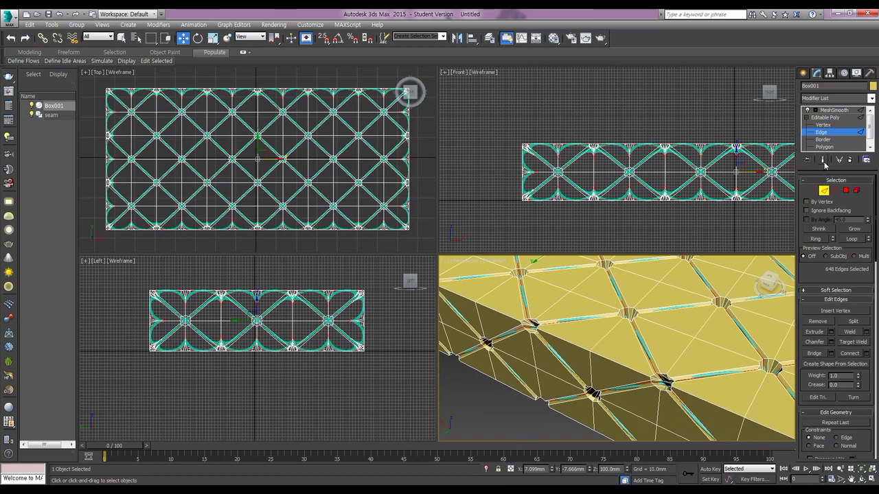
{"action": "left_click", "coordinate": [824, 160]}
{"action": "mouse_move", "coordinate": [629, 353]}
{"action": "middle_mouse_down", "text": "alt"}
{"action": "mouse_move", "coordinate": [619, 377]}
{"action": "mouse_move", "coordinate": [587, 377]}
{"action": "mouse_move", "coordinate": [546, 329]}
{"action": "mouse_move", "coordinate": [629, 348]}
{"action": "middle_mouse_up", "text": "alt"}
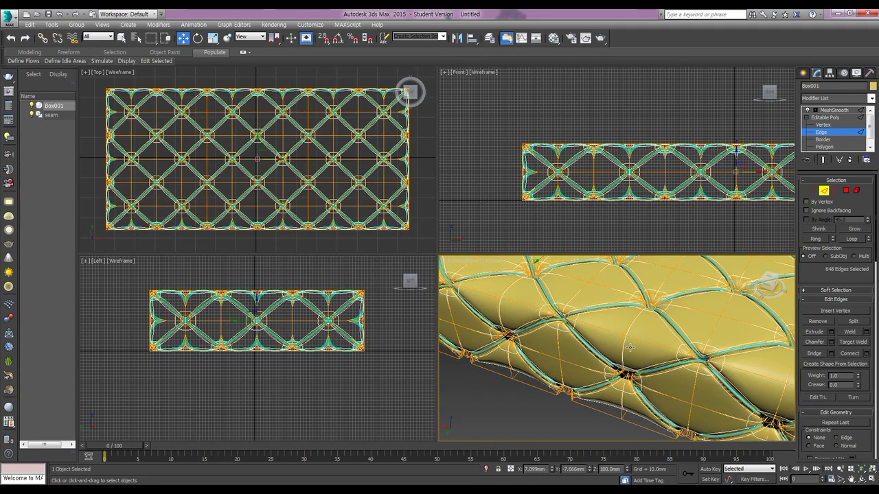
{"action": "left_click", "coordinate": [825, 161]}
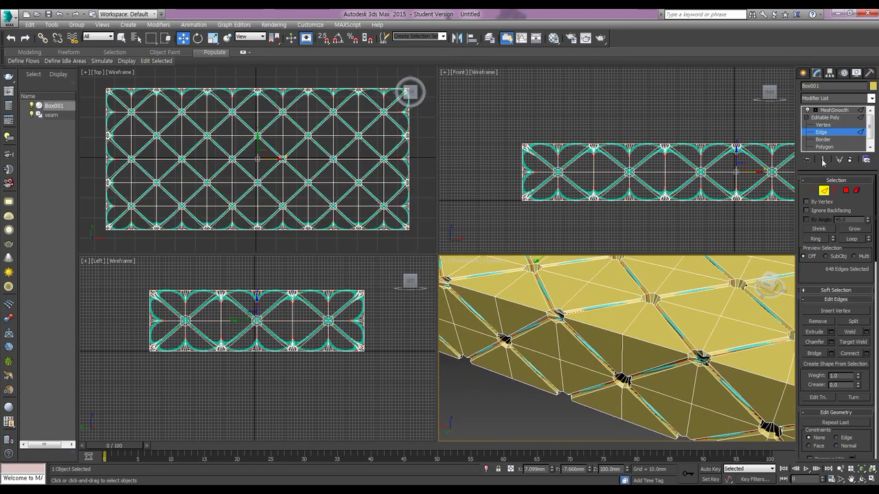
{"action": "left_click", "coordinate": [832, 110]}
{"action": "middle_click_drag", "start_coordinate": [604, 344], "coordinate": [652, 365], "text": "alt"}
{"action": "scroll", "coordinate": [609, 352], "scroll_direction": "down", "scroll_amount": 5}
{"action": "scroll", "coordinate": [651, 364], "scroll_direction": "up", "scroll_amount": 5}
{"action": "scroll", "coordinate": [651, 364], "scroll_direction": "down", "scroll_amount": 5}
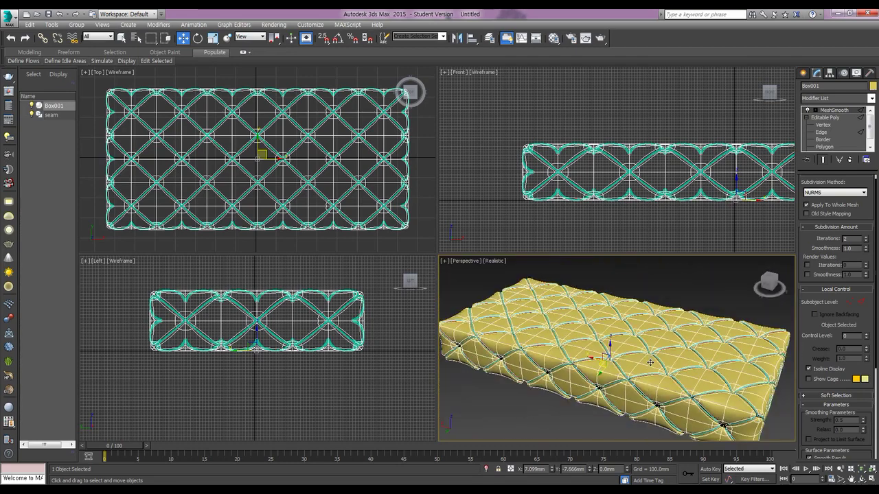
{"action": "middle_click_drag", "start_coordinate": [650, 362], "coordinate": [660, 352]}
Step: At the box's vertex level, select the centre vertex of every full diamond across the top view, including the matching vertices on the underside
{"action": "left_click", "coordinate": [828, 125]}
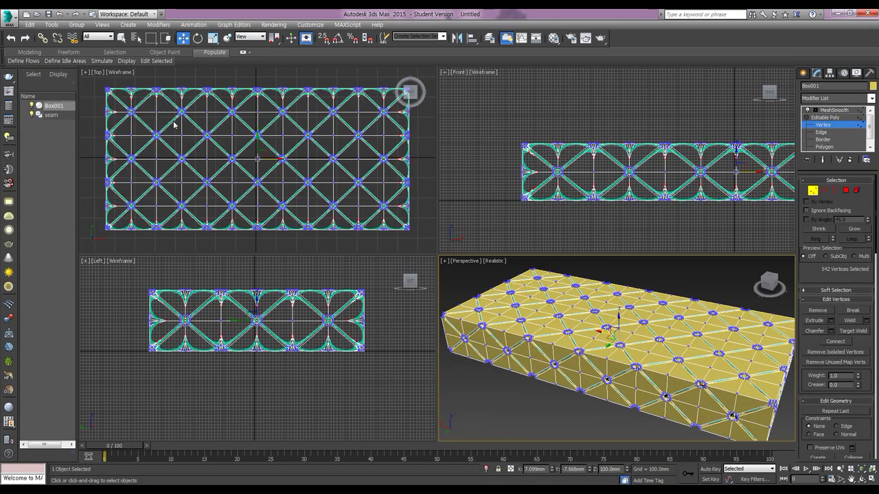
{"action": "right_click", "coordinate": [195, 144]}
{"action": "key", "text": "alt+w"}
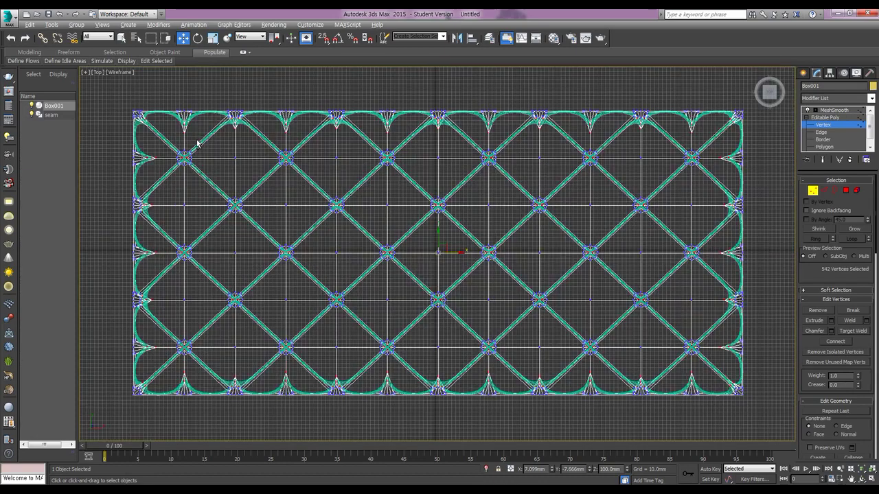
{"action": "left_click_drag", "start_coordinate": [227, 151], "coordinate": [245, 172]}
{"action": "left_click_drag", "start_coordinate": [326, 152], "coordinate": [353, 174], "text": "ctrl"}
{"action": "left_click_drag", "start_coordinate": [431, 152], "coordinate": [450, 171], "text": "ctrl"}
{"action": "left_click_drag", "start_coordinate": [533, 152], "coordinate": [544, 170], "text": "ctrl"}
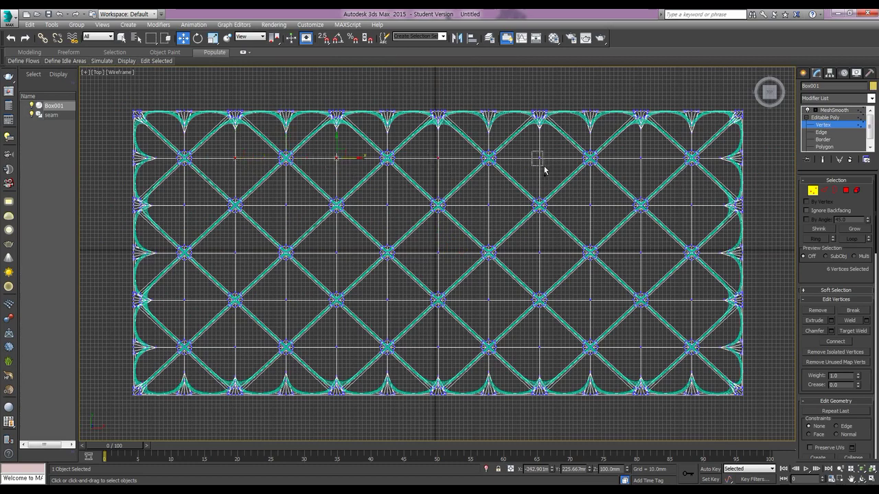
{"action": "left_click_drag", "start_coordinate": [631, 150], "coordinate": [645, 172], "text": "ctrl"}
{"action": "left_click_drag", "start_coordinate": [686, 203], "coordinate": [699, 218], "text": "ctrl"}
{"action": "left_click_drag", "start_coordinate": [585, 197], "coordinate": [600, 219], "text": "ctrl"}
{"action": "left_click_drag", "start_coordinate": [482, 198], "coordinate": [495, 216], "text": "ctrl"}
{"action": "left_click_drag", "start_coordinate": [386, 202], "coordinate": [403, 222], "text": "ctrl"}
{"action": "left_click_drag", "start_coordinate": [277, 198], "coordinate": [294, 219], "text": "ctrl"}
{"action": "left_click_drag", "start_coordinate": [179, 200], "coordinate": [196, 221], "text": "ctrl"}
{"action": "left_click_drag", "start_coordinate": [227, 245], "coordinate": [246, 270], "text": "ctrl"}
{"action": "left_click_drag", "start_coordinate": [328, 244], "coordinate": [350, 274], "text": "ctrl"}
{"action": "left_click_drag", "start_coordinate": [434, 245], "coordinate": [453, 271], "text": "ctrl"}
{"action": "left_click_drag", "start_coordinate": [532, 243], "coordinate": [546, 272], "text": "ctrl"}
{"action": "left_click_drag", "start_coordinate": [635, 247], "coordinate": [649, 275], "text": "ctrl"}
{"action": "left_click", "coordinate": [591, 300], "text": "ctrl"}
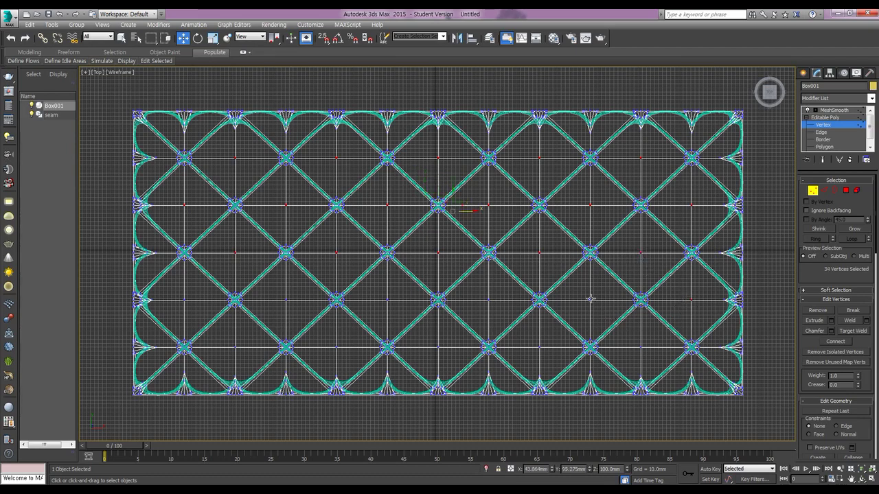
{"action": "left_click_drag", "start_coordinate": [479, 293], "coordinate": [500, 322], "text": "ctrl"}
{"action": "left_click_drag", "start_coordinate": [378, 293], "coordinate": [404, 324], "text": "ctrl"}
{"action": "left_click_drag", "start_coordinate": [277, 296], "coordinate": [300, 320], "text": "ctrl"}
{"action": "left_click", "coordinate": [183, 299], "text": "ctrl"}
{"action": "left_click_drag", "start_coordinate": [221, 339], "coordinate": [251, 370], "text": "ctrl"}
{"action": "left_click_drag", "start_coordinate": [330, 341], "coordinate": [346, 355], "text": "ctrl"}
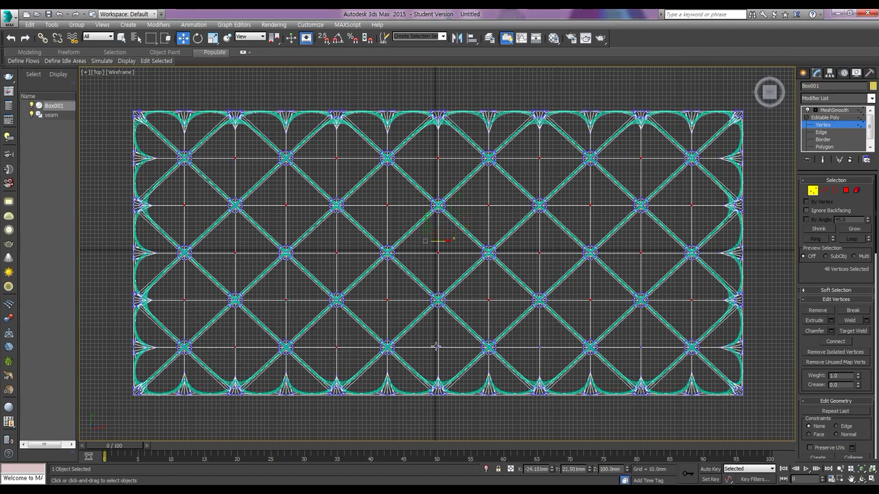
{"action": "left_click_drag", "start_coordinate": [431, 340], "coordinate": [444, 364], "text": "ctrl"}
{"action": "left_click_drag", "start_coordinate": [532, 337], "coordinate": [554, 368], "text": "ctrl"}
{"action": "left_click_drag", "start_coordinate": [638, 350], "coordinate": [653, 367], "text": "ctrl"}
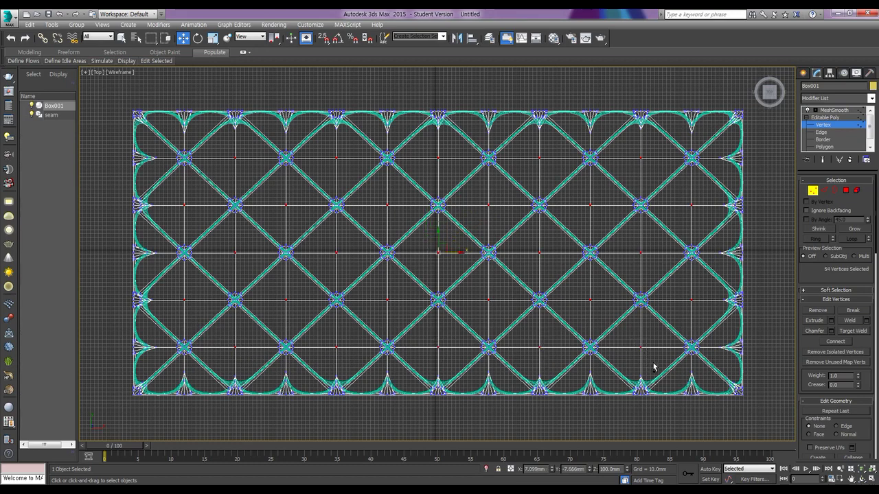
{"action": "key", "text": "alt+w"}
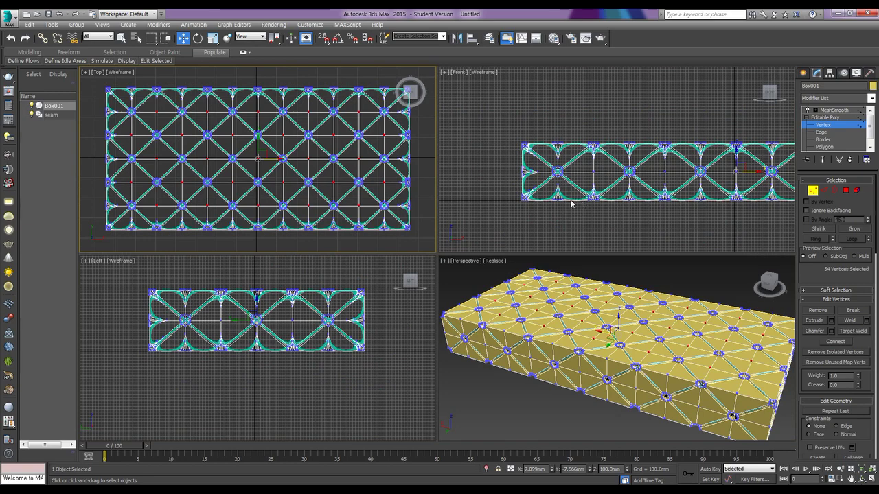
Step: Scale the selected diamond-centre vertices vertically in the front view so the cushion's top and underside bulge outward, and check the bulges
{"action": "middle_click_drag", "start_coordinate": [593, 180], "coordinate": [574, 188]}
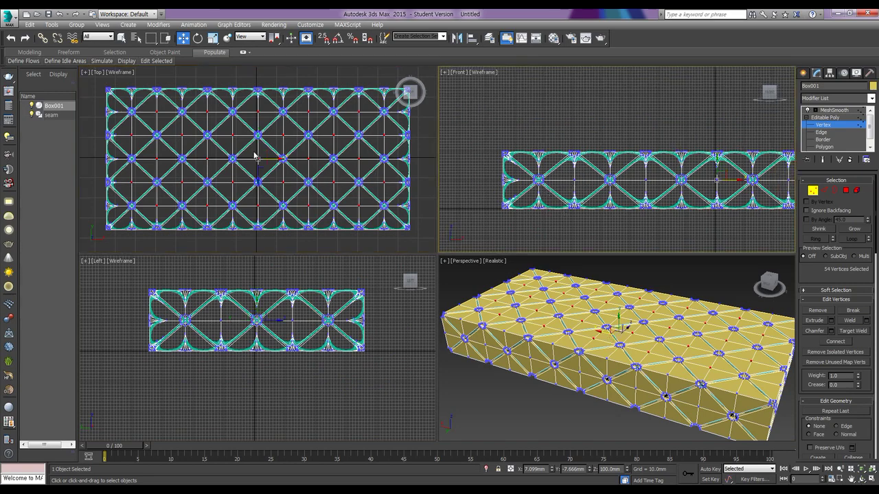
{"action": "middle_click_drag", "start_coordinate": [578, 364], "coordinate": [604, 357], "text": "alt"}
{"action": "key", "text": "alt+w"}
{"action": "middle_click_drag", "start_coordinate": [535, 300], "coordinate": [549, 200], "text": "alt"}
{"action": "middle_click_drag", "start_coordinate": [553, 255], "coordinate": [529, 256], "text": "alt"}
{"action": "key", "text": "alt+w"}
{"action": "scroll", "coordinate": [602, 166], "scroll_direction": "down", "scroll_amount": 4}
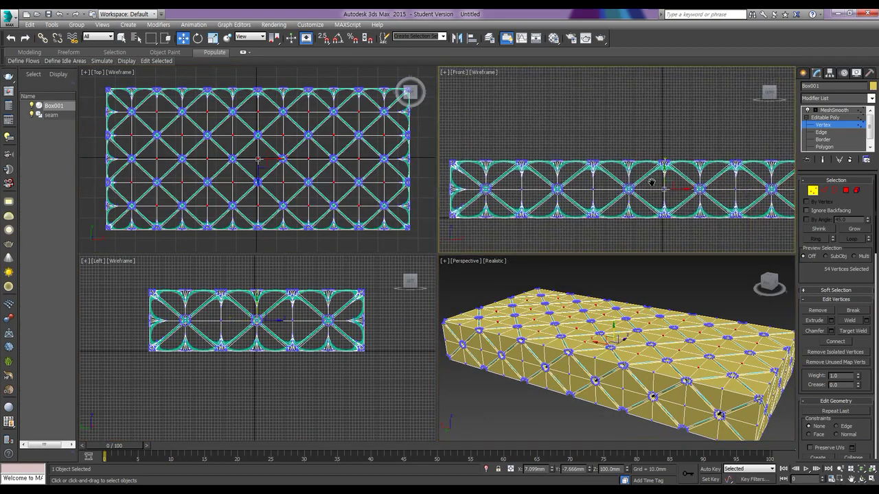
{"action": "middle_click_drag", "start_coordinate": [645, 179], "coordinate": [606, 180]}
{"action": "scroll", "coordinate": [605, 181], "scroll_direction": "up", "scroll_amount": 3}
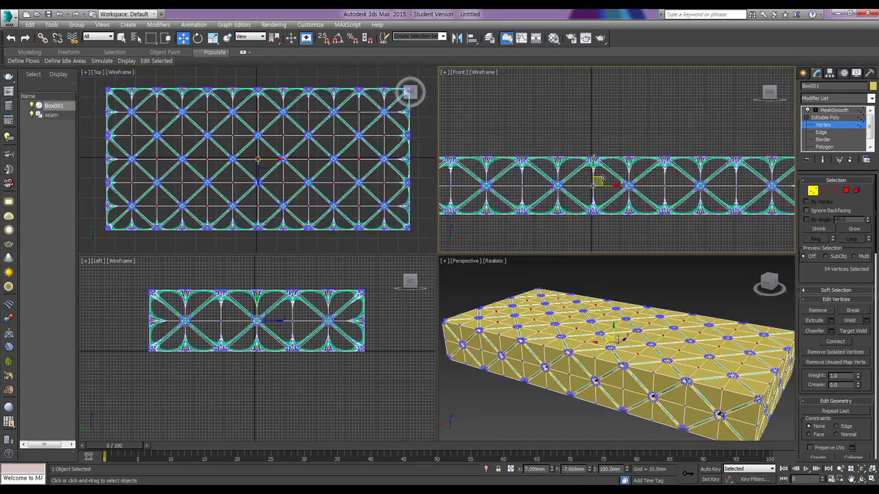
{"action": "key", "text": "alt+w"}
{"action": "scroll", "coordinate": [402, 243], "scroll_direction": "down", "scroll_amount": 2}
{"action": "scroll", "coordinate": [402, 244], "scroll_direction": "down", "scroll_amount": 2}
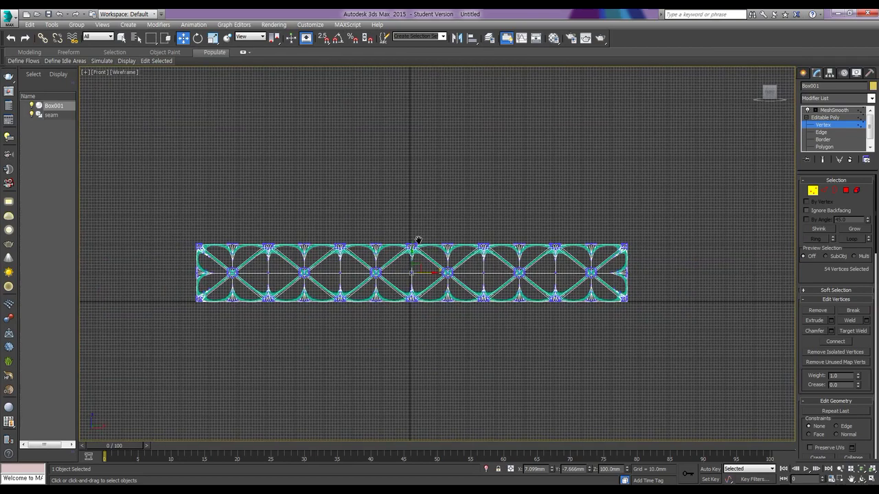
{"action": "left_click", "coordinate": [213, 39]}
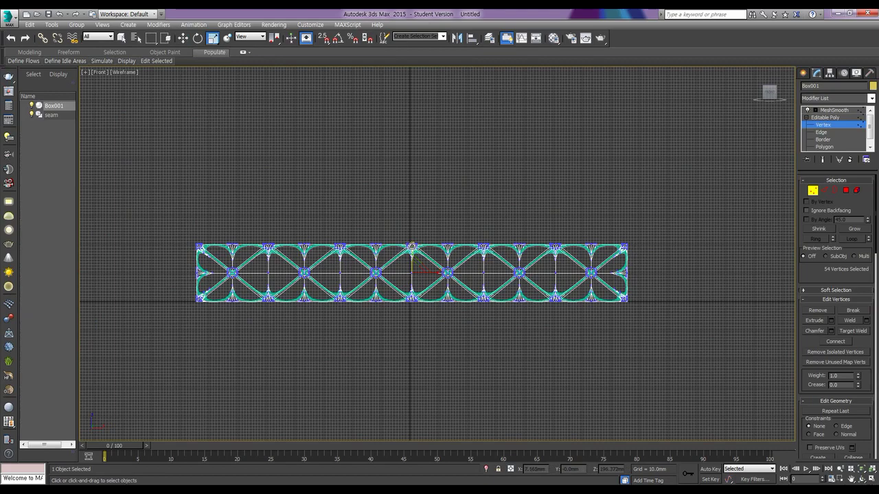
{"action": "scroll", "coordinate": [412, 252], "scroll_direction": "up", "scroll_amount": 2}
{"action": "middle_click_drag", "start_coordinate": [412, 263], "coordinate": [433, 255]}
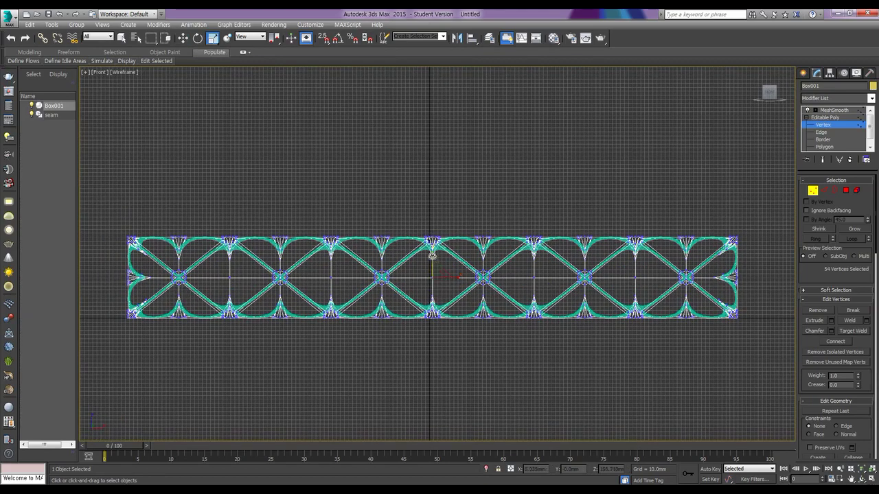
{"action": "left_click_drag", "start_coordinate": [431, 248], "coordinate": [432, 241]}
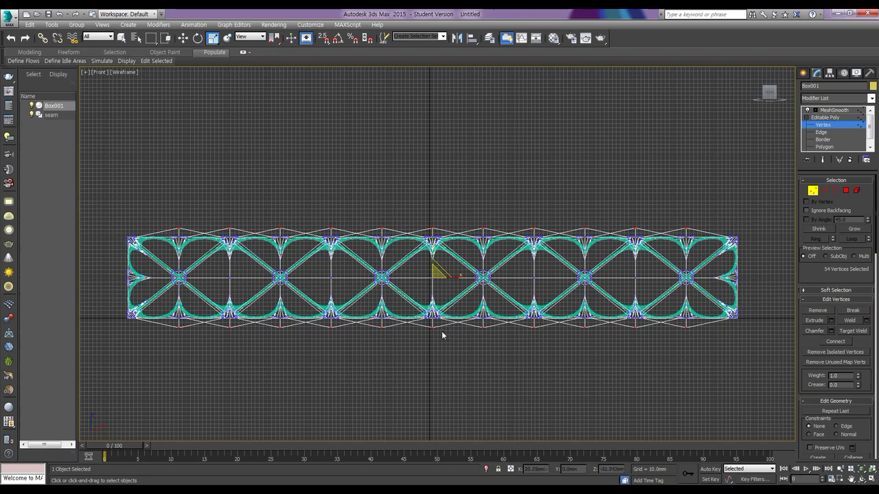
{"action": "key", "text": "alt+w"}
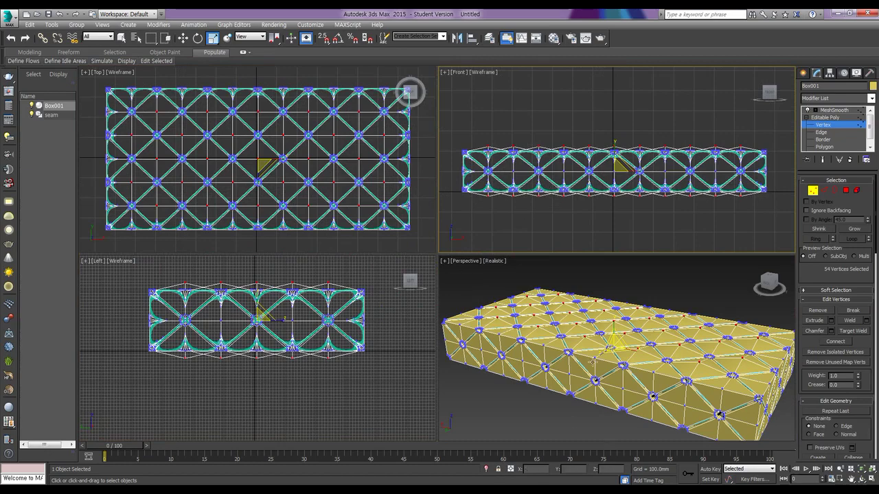
{"action": "scroll", "coordinate": [592, 361], "scroll_direction": "up", "scroll_amount": 10}
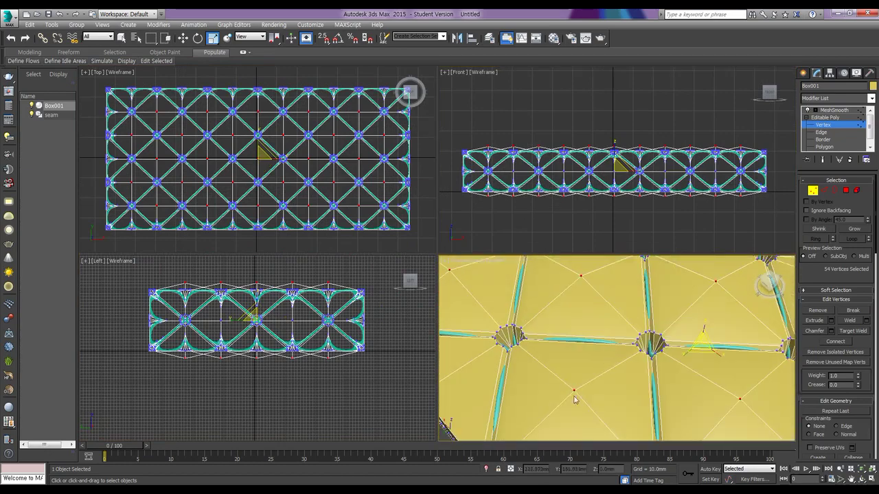
{"action": "middle_click_drag", "start_coordinate": [617, 340], "coordinate": [677, 324], "text": "alt"}
{"action": "scroll", "coordinate": [712, 334], "scroll_direction": "down", "scroll_amount": 5}
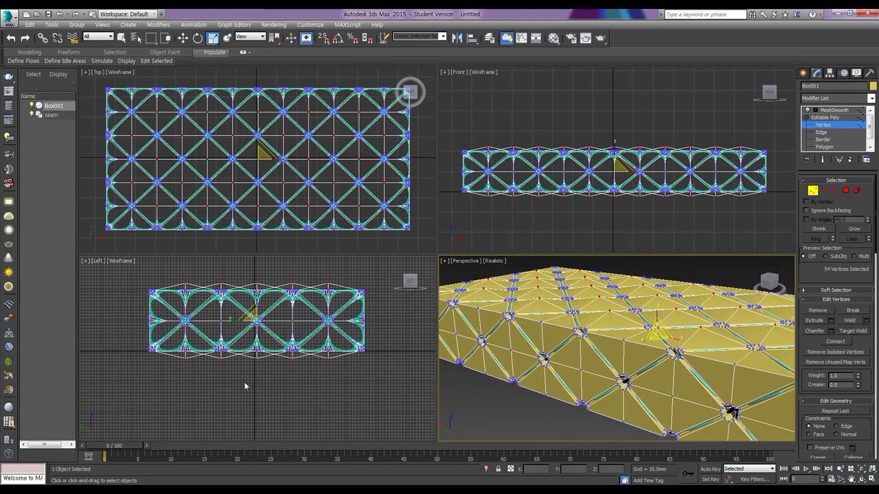
Step: In the left view, select the centre vertices of the two full diamonds on both short ends of the cushion
{"action": "left_click", "coordinate": [182, 38]}
{"action": "scroll", "coordinate": [225, 326], "scroll_direction": "up", "scroll_amount": 5}
{"action": "middle_click_drag", "start_coordinate": [223, 329], "coordinate": [222, 359]}
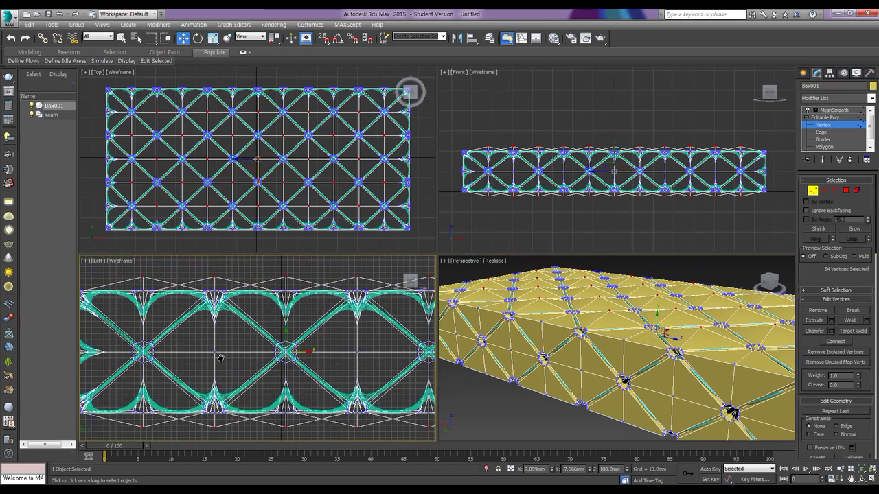
{"action": "key", "text": "alt+w"}
{"action": "scroll", "coordinate": [383, 321], "scroll_direction": "down", "scroll_amount": 2}
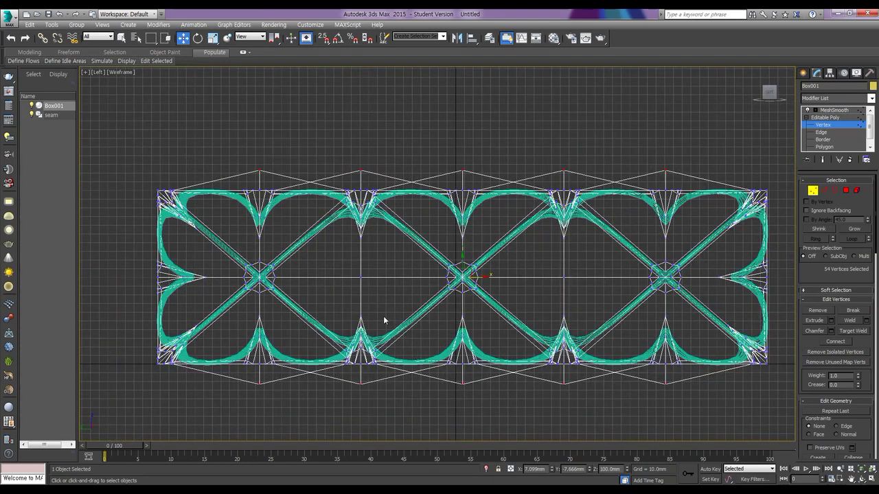
{"action": "middle_click_drag", "start_coordinate": [384, 320], "coordinate": [371, 323]}
{"action": "scroll", "coordinate": [340, 302], "scroll_direction": "down", "scroll_amount": 1}
{"action": "left_click_drag", "start_coordinate": [328, 281], "coordinate": [327, 283]}
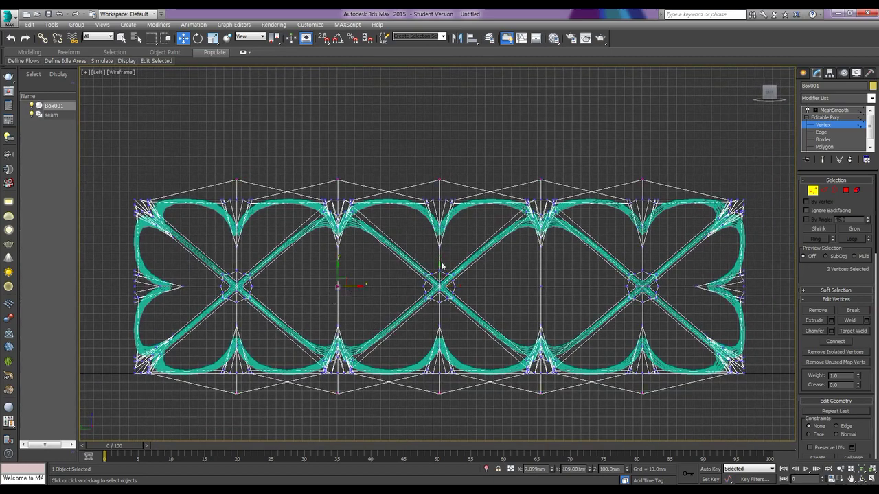
{"action": "left_click", "coordinate": [533, 286], "text": "ctrl"}
{"action": "key", "text": "alt+w"}
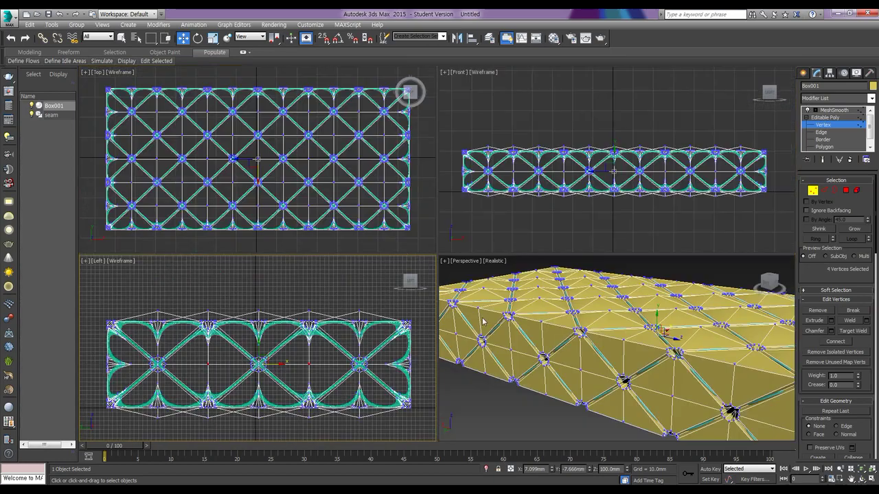
Step: Scale the selected short-end vertices horizontally in the front view so both ends bulge outward, and check the shape in perspective
{"action": "middle_click_drag", "start_coordinate": [596, 168], "coordinate": [613, 164]}
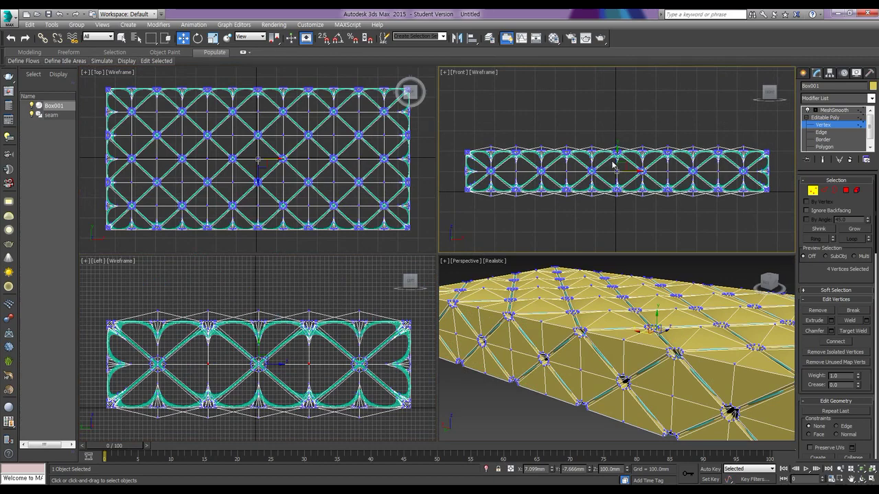
{"action": "left_click", "coordinate": [212, 39]}
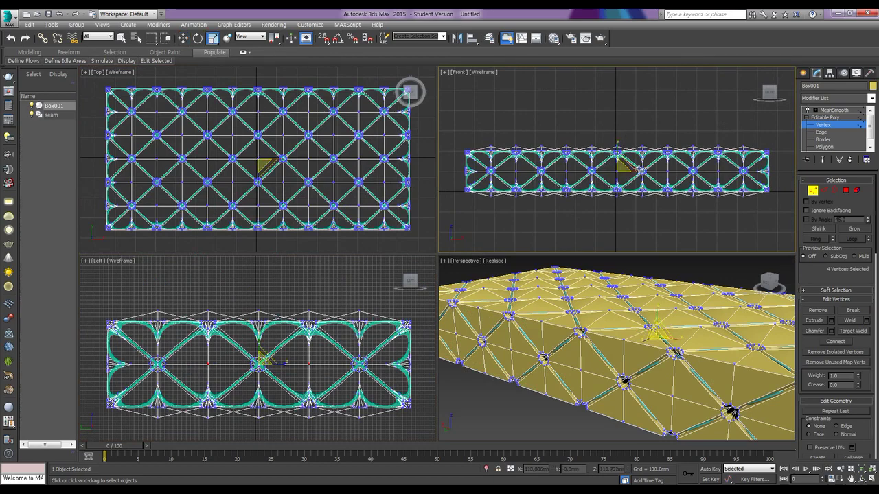
{"action": "key", "text": "alt+w"}
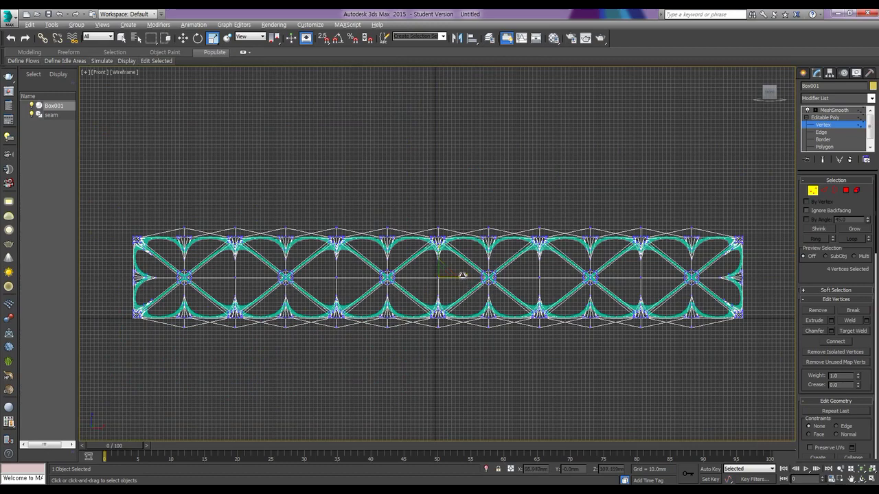
{"action": "left_click_drag", "start_coordinate": [464, 276], "coordinate": [466, 277]}
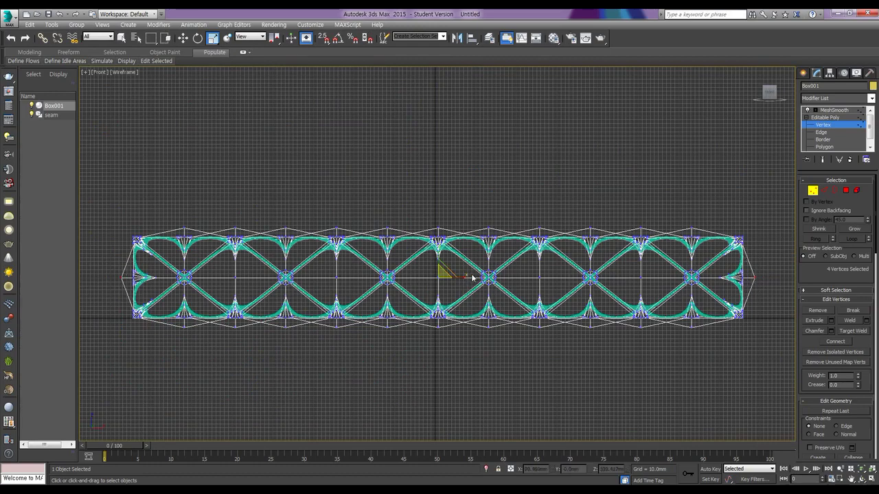
{"action": "middle_click_drag", "start_coordinate": [495, 282], "coordinate": [508, 278]}
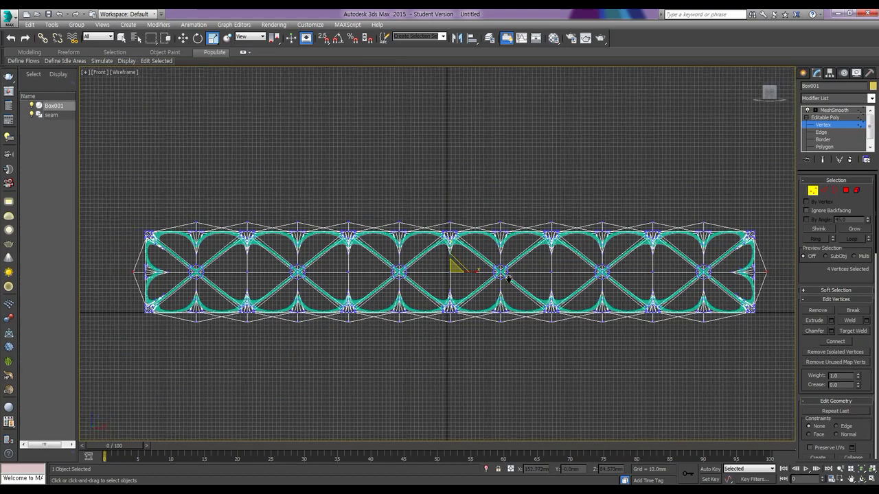
{"action": "key", "text": "alt+w"}
{"action": "key", "text": "alt+w"}
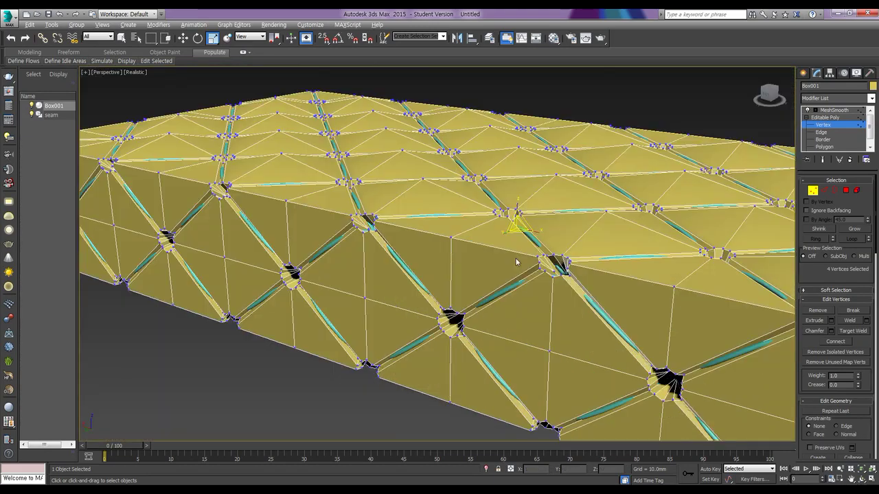
Step: In the front view, select the mid-height centre vertices of the five full diamonds on both long sides
{"action": "key", "text": "alt+w"}
{"action": "right_click", "coordinate": [551, 199]}
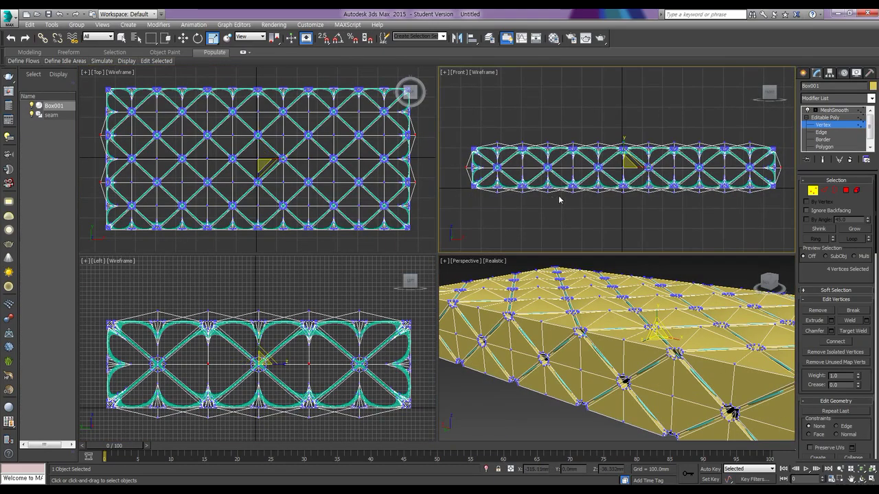
{"action": "key", "text": "alt+w"}
{"action": "key", "text": "w"}
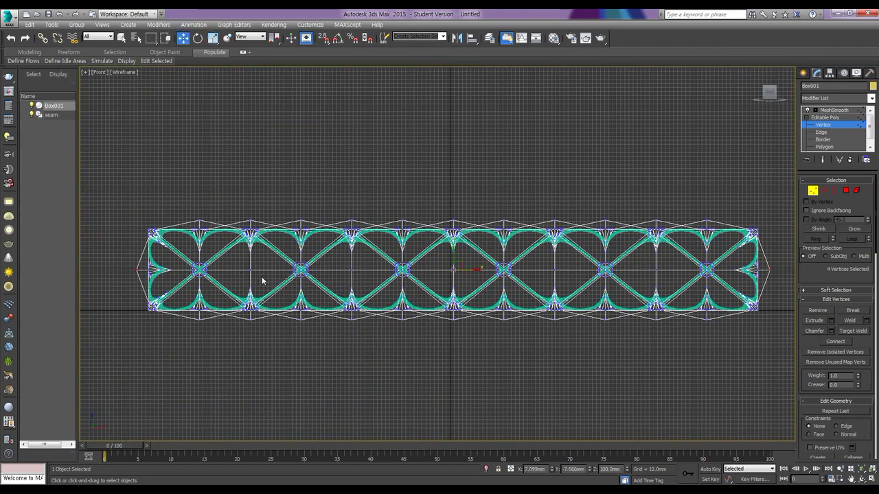
{"action": "left_click", "coordinate": [250, 269]}
{"action": "left_click", "coordinate": [452, 269], "text": "ctrl"}
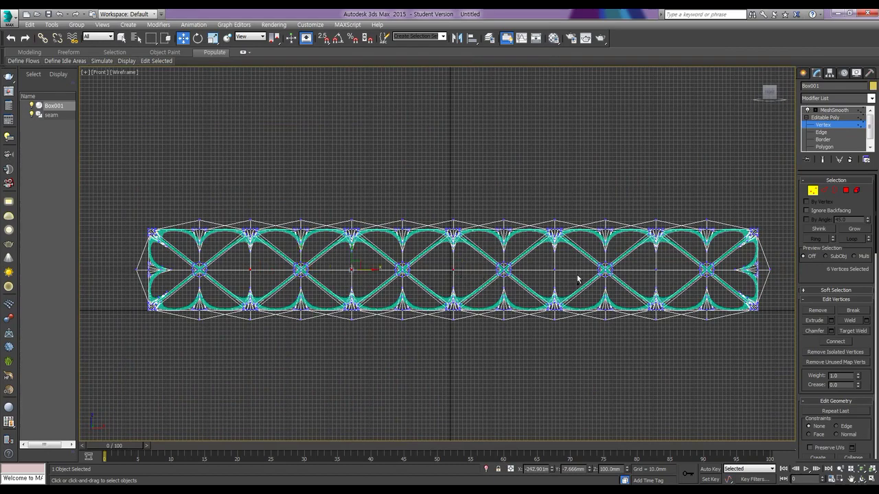
{"action": "left_click", "coordinate": [550, 269], "text": "ctrl"}
{"action": "left_click", "coordinate": [651, 268], "text": "ctrl"}
{"action": "key", "text": "alt+w"}
Step: Scale the selected long-side vertices horizontally in the left view to about 108% so both sides bulge outward, check the bulges, and clear the selection
{"action": "left_click", "coordinate": [283, 349]}
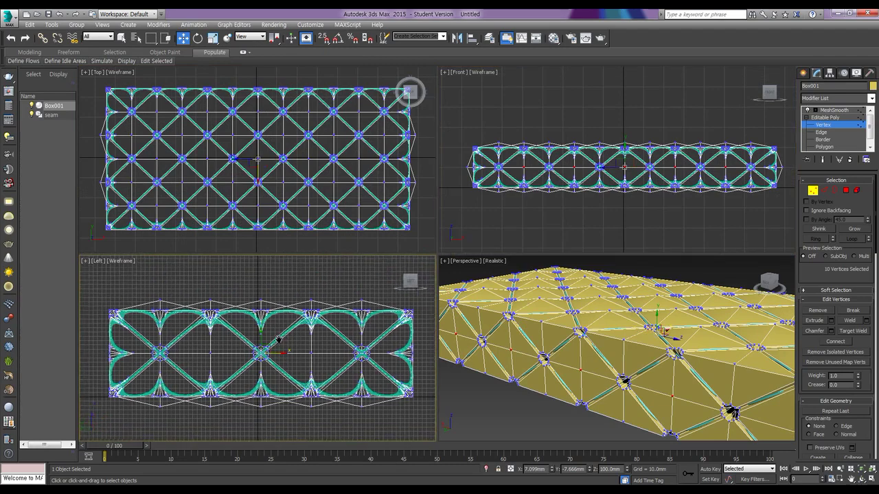
{"action": "key", "text": "r"}
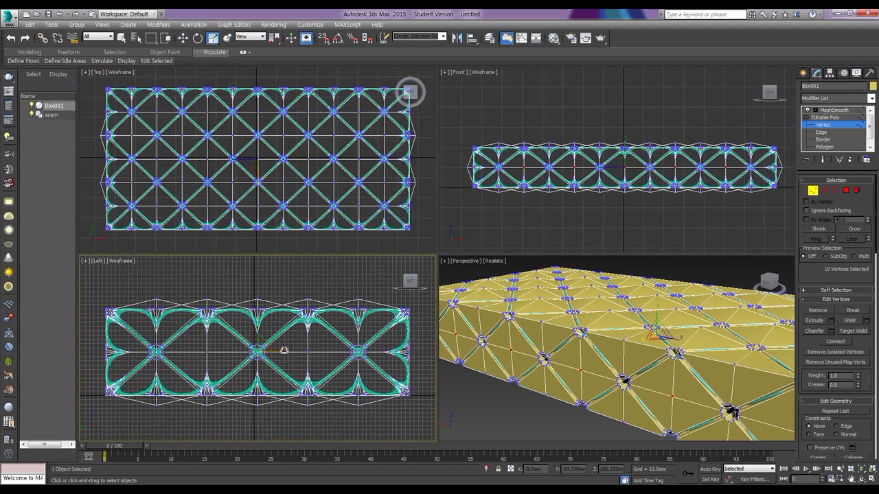
{"action": "left_click_drag", "start_coordinate": [284, 351], "coordinate": [286, 351]}
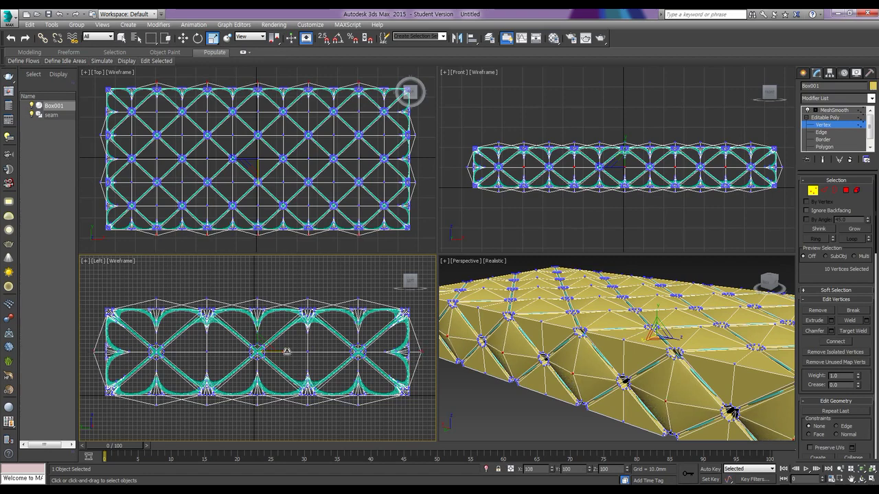
{"action": "left_click_drag", "start_coordinate": [286, 352], "coordinate": [286, 351]}
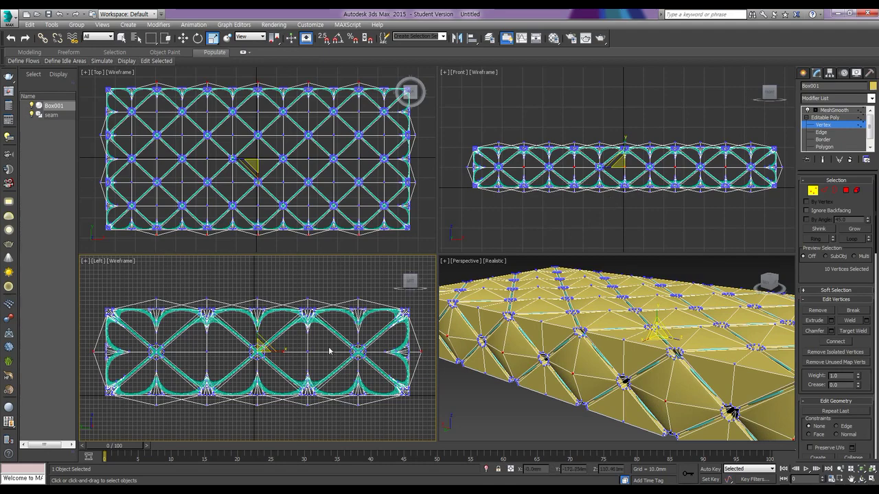
{"action": "scroll", "coordinate": [614, 364], "scroll_direction": "up", "scroll_amount": 5}
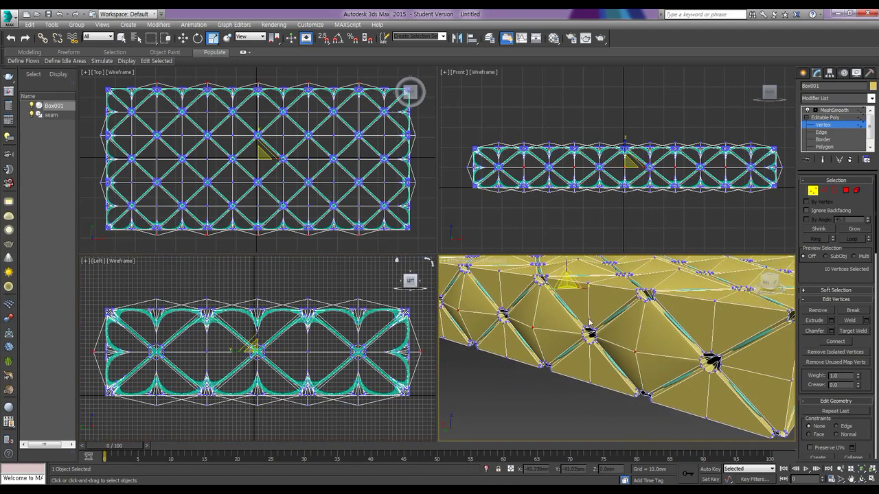
{"action": "middle_click_drag", "start_coordinate": [678, 352], "coordinate": [607, 362], "text": "alt"}
{"action": "left_click", "coordinate": [625, 341]}
Step: Orbit around the cushion and select the mid-height vertex on each of its four vertical corner edges
{"action": "key", "text": "alt+w"}
{"action": "middle_click_drag", "start_coordinate": [577, 290], "coordinate": [538, 298], "text": "alt"}
{"action": "key", "text": "w"}
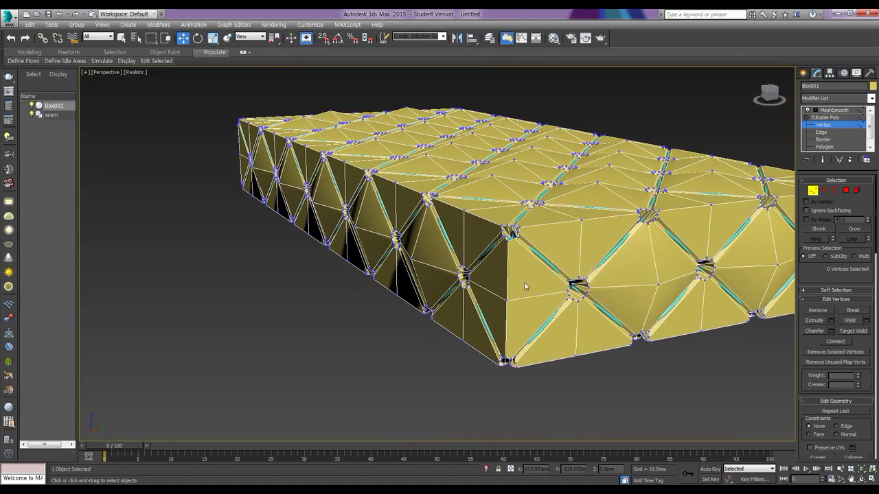
{"action": "key", "text": "ctrl+a"}
{"action": "middle_click_drag", "start_coordinate": [512, 300], "coordinate": [613, 309], "text": "alt"}
{"action": "left_click", "coordinate": [656, 287]}
{"action": "middle_click_drag", "start_coordinate": [692, 300], "coordinate": [575, 388], "text": "alt"}
{"action": "scroll", "coordinate": [696, 269], "scroll_direction": "down", "scroll_amount": 3}
{"action": "left_click", "coordinate": [549, 404], "text": "ctrl"}
{"action": "middle_click_drag", "start_coordinate": [674, 364], "coordinate": [333, 260], "text": "alt"}
{"action": "left_click", "coordinate": [290, 239], "text": "ctrl"}
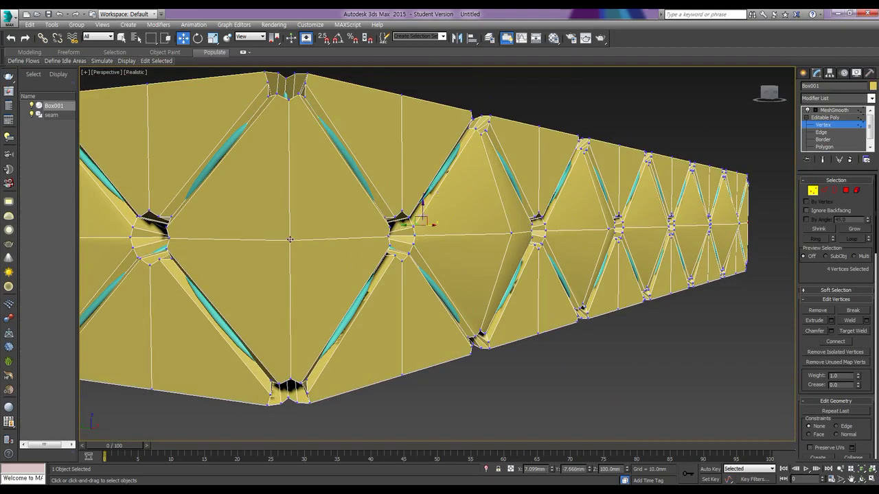
{"action": "middle_click_drag", "start_coordinate": [427, 252], "coordinate": [559, 290], "text": "alt"}
{"action": "scroll", "coordinate": [520, 272], "scroll_direction": "down", "scroll_amount": 6}
Step: Scale the four corner vertices along the cushion's length in the top view until they line up with the short-end bulges
{"action": "key", "text": "alt+w"}
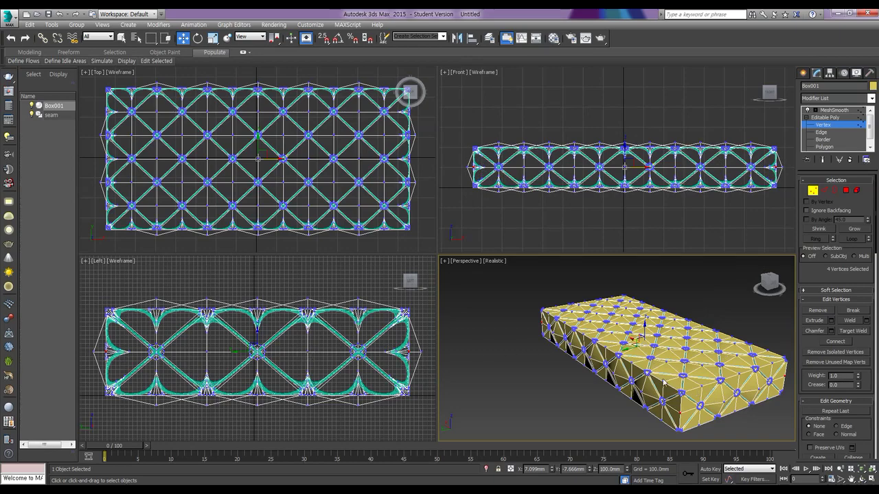
{"action": "middle_click_drag", "start_coordinate": [310, 176], "coordinate": [296, 184]}
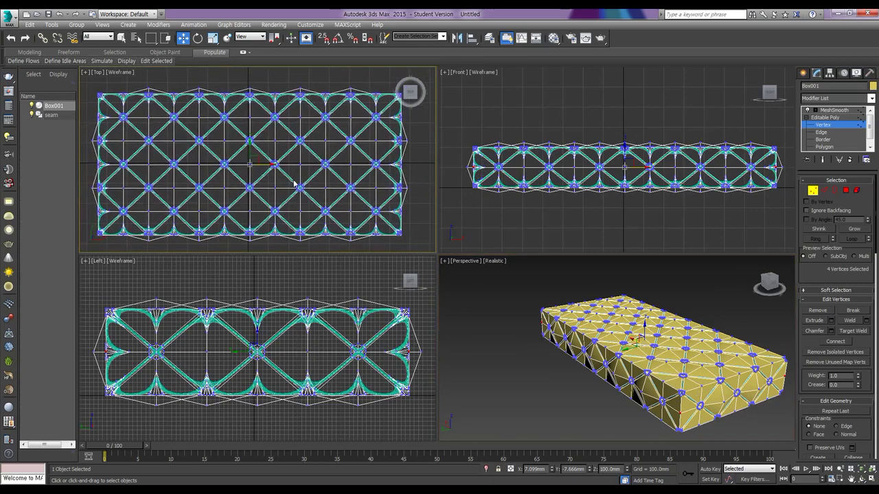
{"action": "key", "text": "alt+w"}
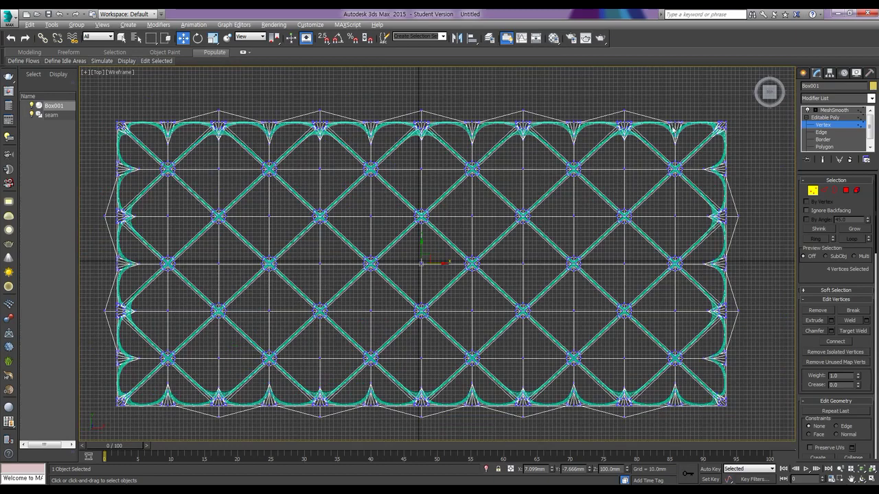
{"action": "key", "text": "r"}
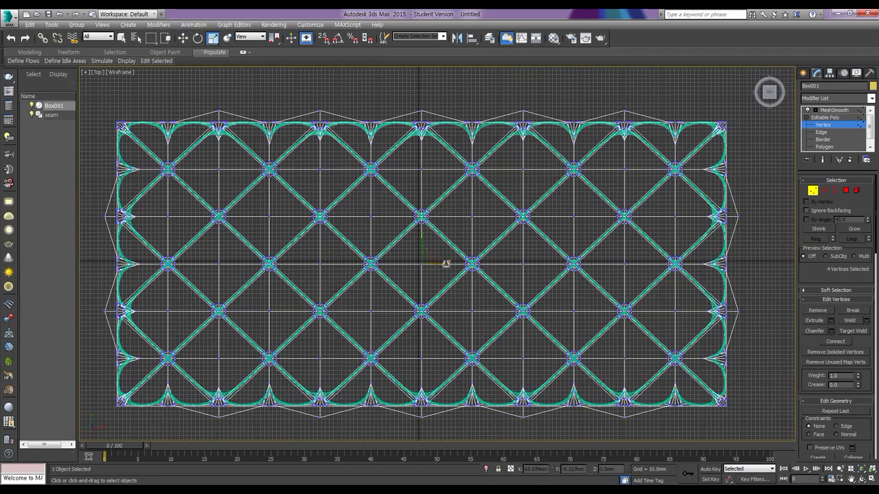
{"action": "left_click_drag", "start_coordinate": [446, 264], "coordinate": [446, 264]}
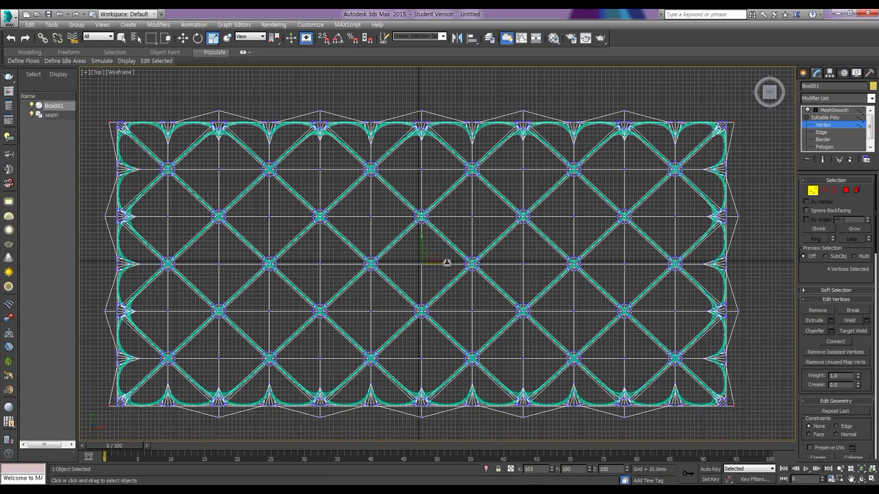
{"action": "left_click_drag", "start_coordinate": [447, 263], "coordinate": [447, 262]}
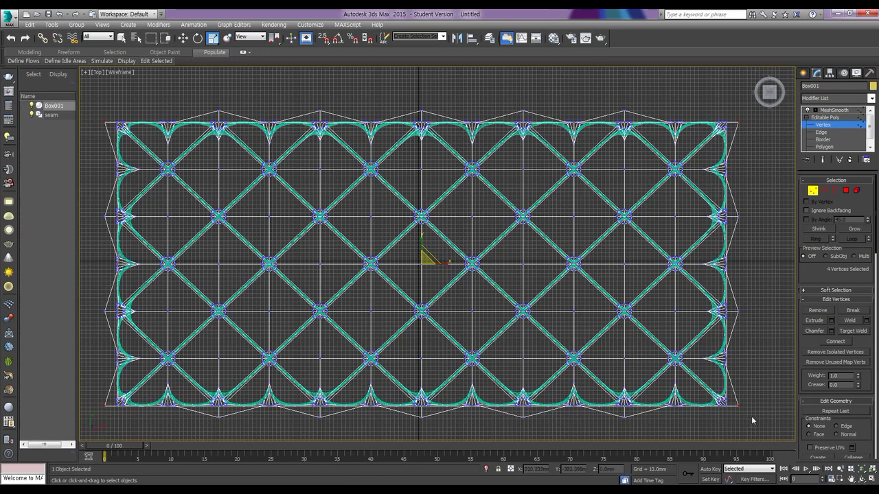
Step: In the top view, move the back and front pairs of corner vertices outward across the width, level with the long-side bulges
{"action": "left_click_drag", "start_coordinate": [756, 427], "coordinate": [96, 395]}
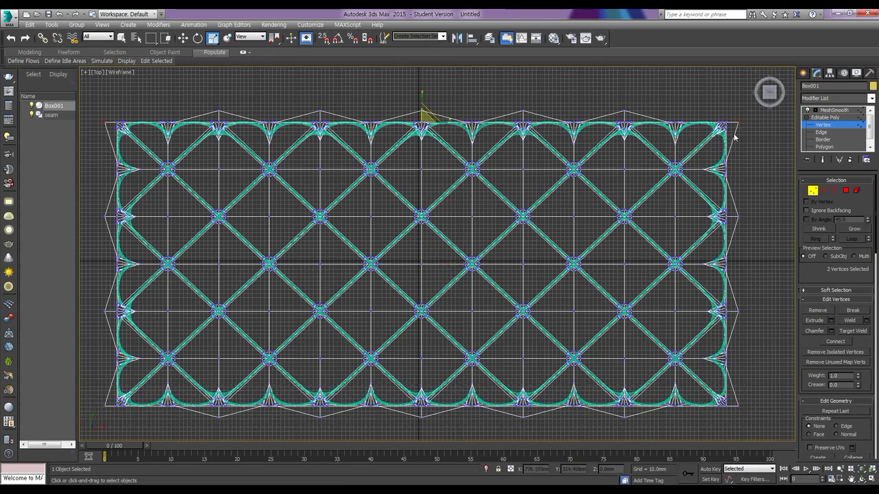
{"action": "left_click", "coordinate": [182, 38]}
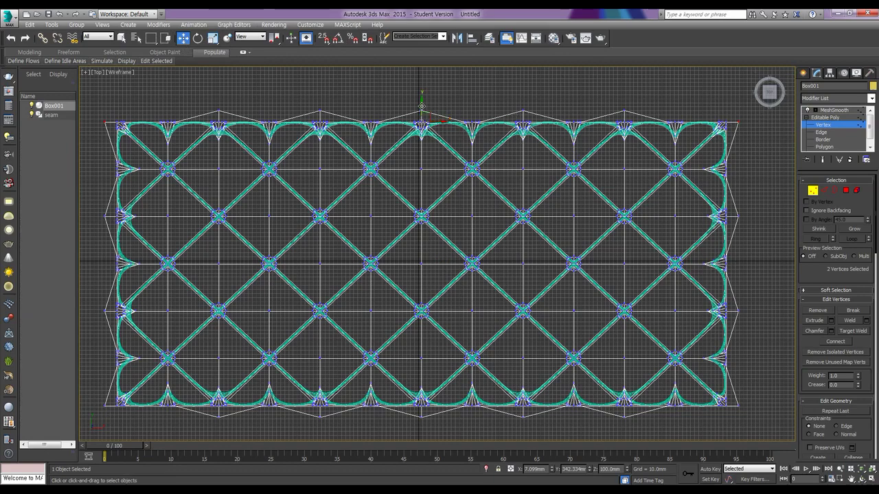
{"action": "left_click_drag", "start_coordinate": [421, 102], "coordinate": [422, 95]}
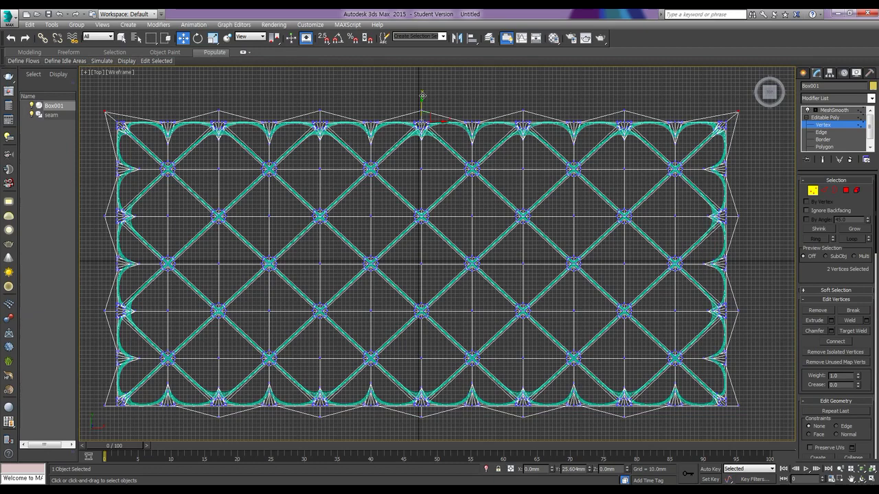
{"action": "left_click_drag", "start_coordinate": [422, 95], "coordinate": [422, 95]}
{"action": "left_click", "coordinate": [771, 408]}
{"action": "left_click_drag", "start_coordinate": [735, 405], "coordinate": [734, 404]}
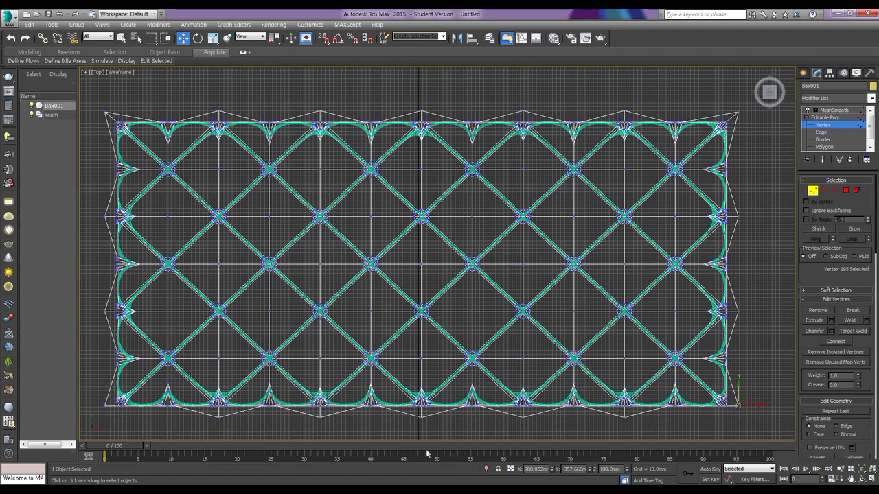
{"action": "left_click_drag", "start_coordinate": [96, 398], "coordinate": [110, 410], "text": "ctrl"}
{"action": "left_click_drag", "start_coordinate": [421, 384], "coordinate": [418, 418]}
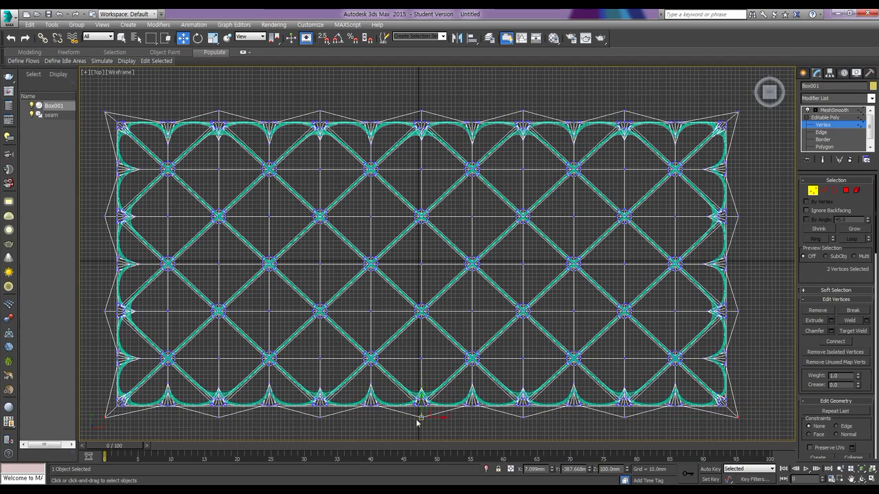
Step: Check the corners in perspective, and select all vertices along the cushion's upper surface in the front view
{"action": "mouse_move", "coordinate": [532, 310]}
{"action": "middle_mouse_down"}
{"action": "mouse_move", "coordinate": [526, 305]}
{"action": "mouse_move", "coordinate": [539, 299]}
{"action": "middle_mouse_up"}
{"action": "key", "text": "alt+w"}
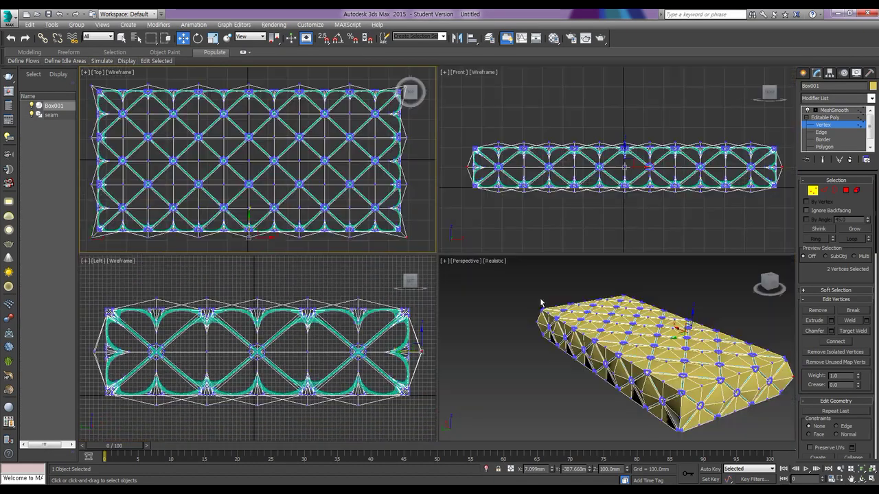
{"action": "middle_click_drag", "start_coordinate": [652, 375], "coordinate": [620, 364]}
{"action": "middle_click_drag", "start_coordinate": [618, 404], "coordinate": [639, 389]}
{"action": "right_click", "coordinate": [565, 178]}
{"action": "left_click", "coordinate": [563, 114]}
{"action": "key", "text": "alt+w"}
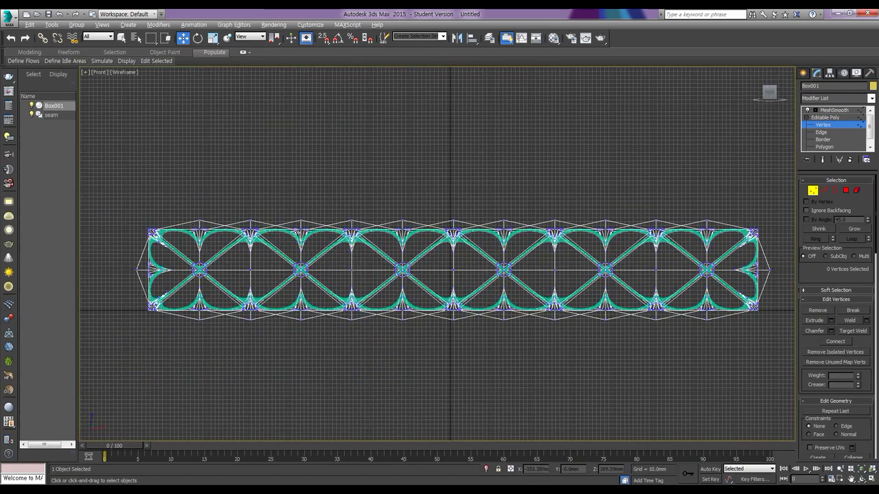
{"action": "left_click_drag", "start_coordinate": [138, 201], "coordinate": [775, 242]}
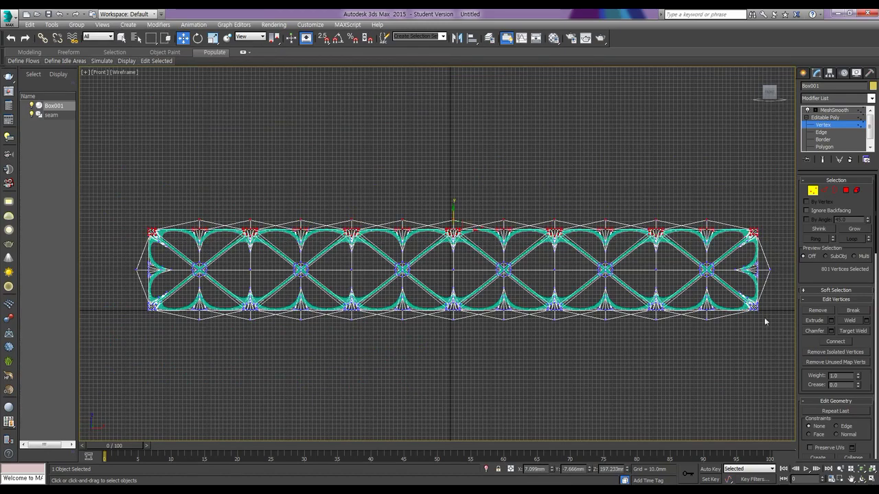
Step: Select the box's upper and lower vertex rows, then deselect the outer cage points and all interior vertices, keeping only the two long sides
{"action": "left_click_drag", "start_coordinate": [772, 354], "coordinate": [145, 298]}
{"action": "left_click_drag", "start_coordinate": [739, 348], "coordinate": [185, 319]}
{"action": "left_click_drag", "start_coordinate": [162, 204], "coordinate": [738, 229], "text": "alt"}
{"action": "key", "text": "alt+w"}
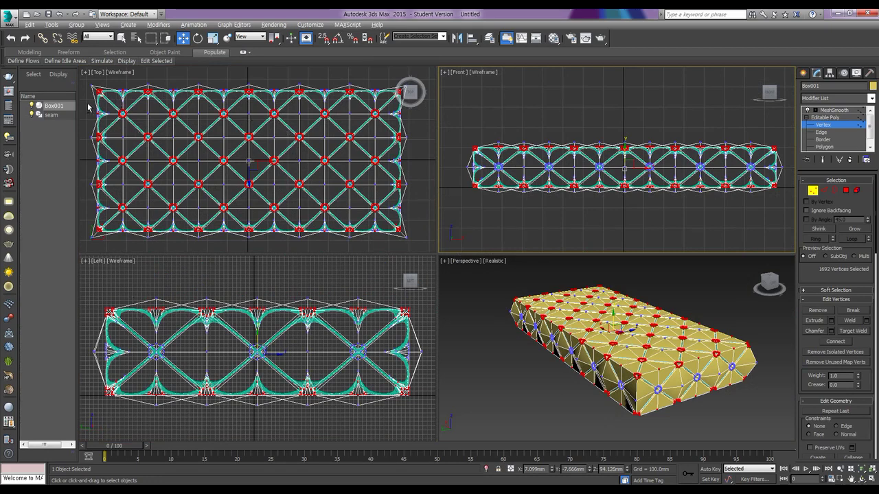
{"action": "left_click_drag", "start_coordinate": [87, 105], "coordinate": [416, 225]}
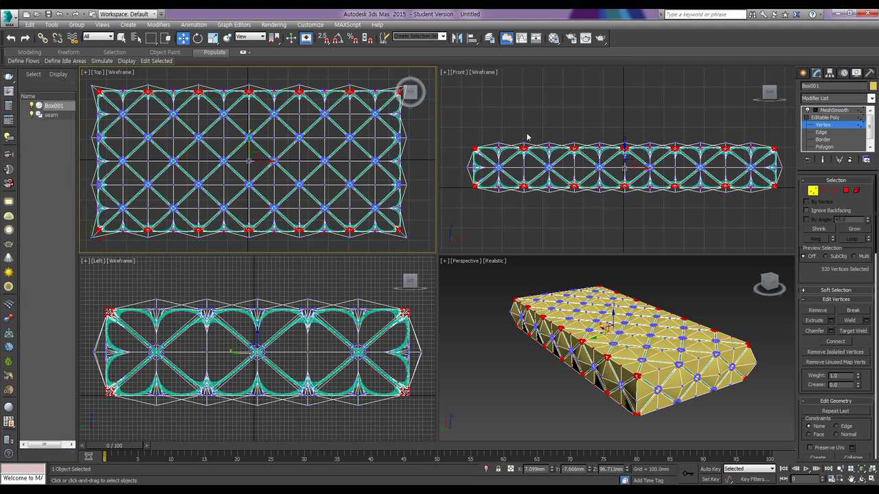
Step: Deselect the dense vertex clusters along the long sides in the front view, leaving only the single edge vertices midway between them
{"action": "left_click_drag", "start_coordinate": [467, 136], "coordinate": [486, 203], "text": "alt"}
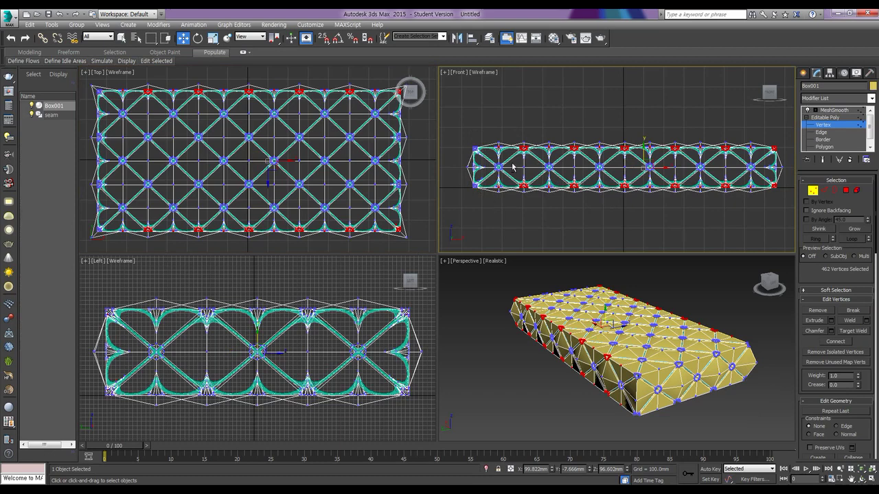
{"action": "left_click_drag", "start_coordinate": [516, 134], "coordinate": [543, 225], "text": "alt"}
{"action": "left_click_drag", "start_coordinate": [566, 131], "coordinate": [591, 206], "text": "alt"}
{"action": "left_click_drag", "start_coordinate": [611, 134], "coordinate": [628, 220], "text": "alt"}
{"action": "left_click_drag", "start_coordinate": [663, 132], "coordinate": [684, 214], "text": "alt"}
{"action": "left_click_drag", "start_coordinate": [717, 129], "coordinate": [743, 204], "text": "alt"}
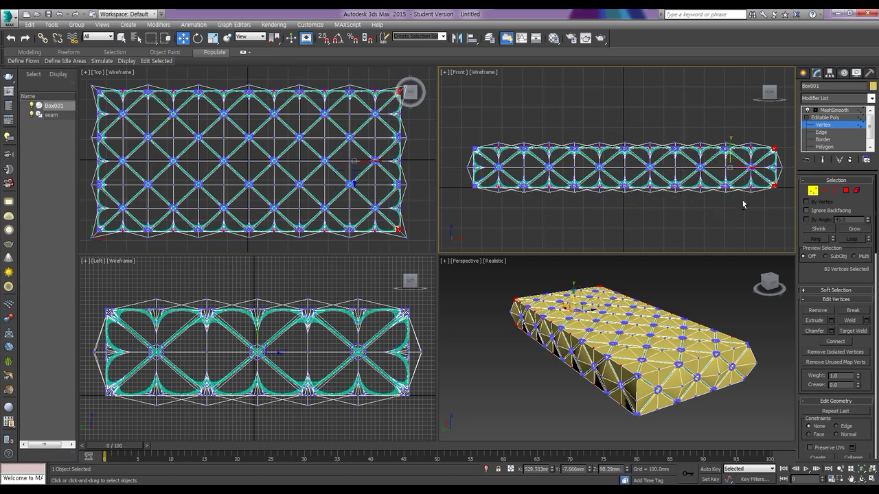
{"action": "left_click_drag", "start_coordinate": [767, 126], "coordinate": [783, 213], "text": "alt"}
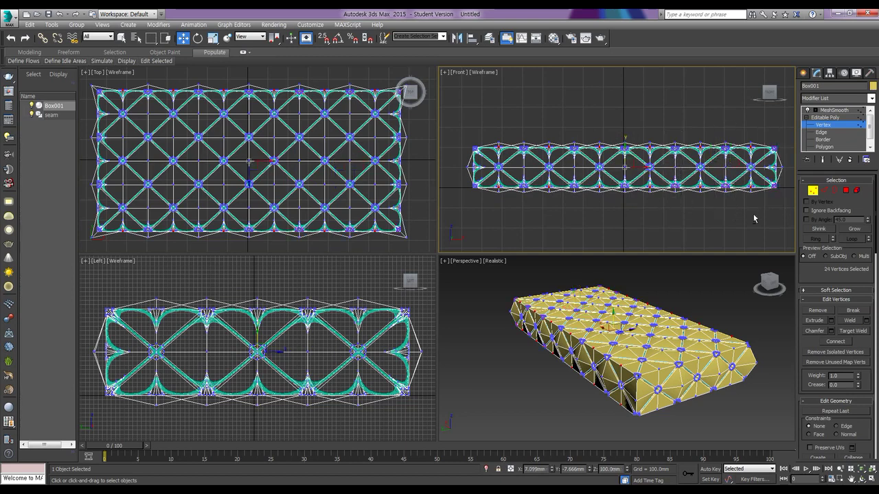
Step: Examine the selected midpoint vertices along the long edges in the front and perspective views
{"action": "middle_click_drag", "start_coordinate": [625, 167], "coordinate": [617, 170]}
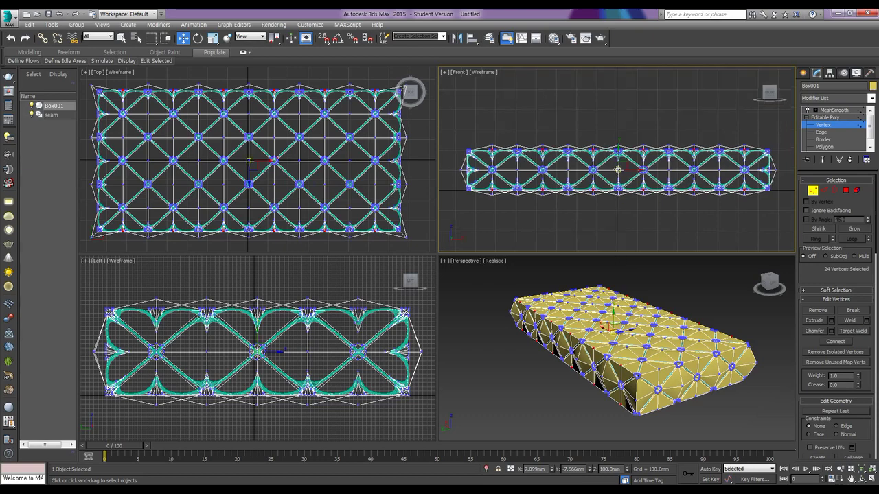
{"action": "key", "text": "alt+w"}
{"action": "scroll", "coordinate": [414, 263], "scroll_direction": "up", "scroll_amount": 4}
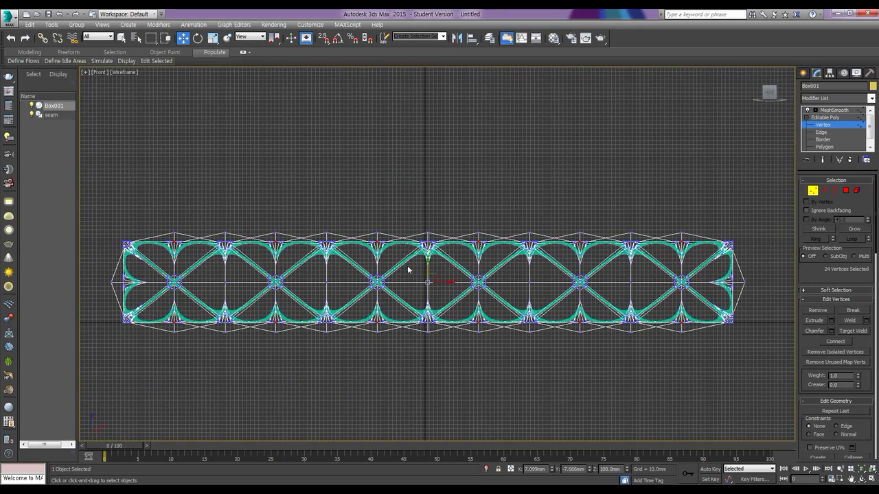
{"action": "scroll", "coordinate": [448, 254], "scroll_direction": "down", "scroll_amount": 4}
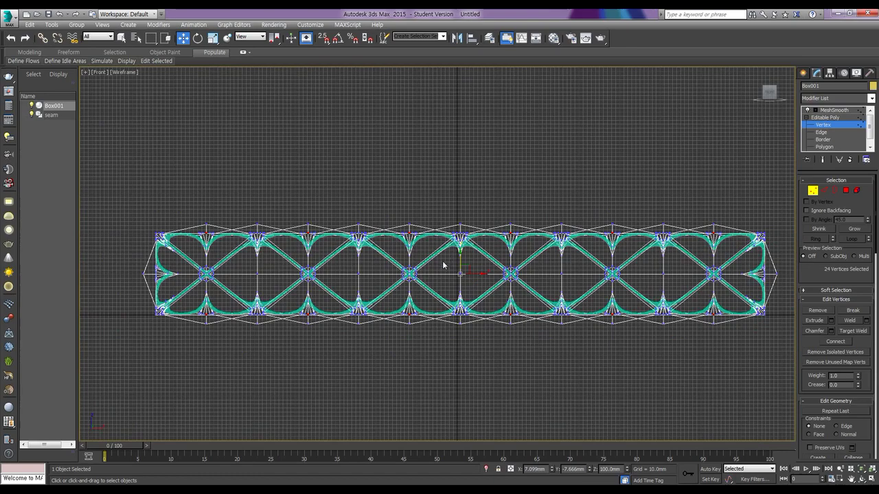
{"action": "scroll", "coordinate": [442, 265], "scroll_direction": "up", "scroll_amount": 6}
{"action": "scroll", "coordinate": [251, 164], "scroll_direction": "down", "scroll_amount": 3}
{"action": "middle_click_drag", "start_coordinate": [439, 237], "coordinate": [416, 213]}
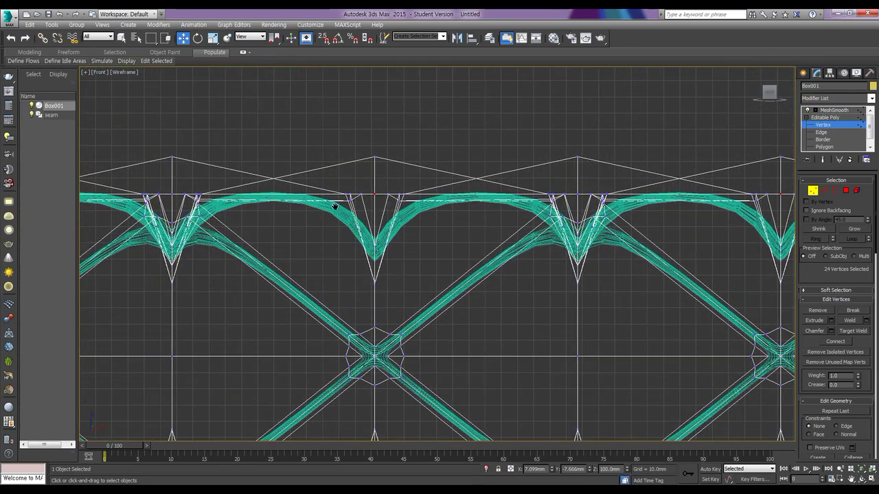
{"action": "middle_click_drag", "start_coordinate": [335, 206], "coordinate": [265, 224]}
{"action": "scroll", "coordinate": [343, 239], "scroll_direction": "down", "scroll_amount": 2}
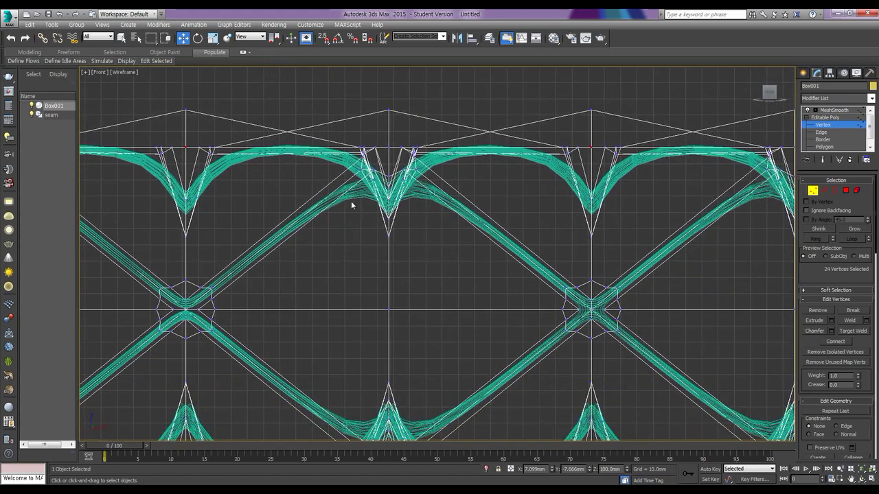
{"action": "key", "text": "alt+w"}
{"action": "middle_click_drag", "start_coordinate": [583, 370], "coordinate": [648, 383]}
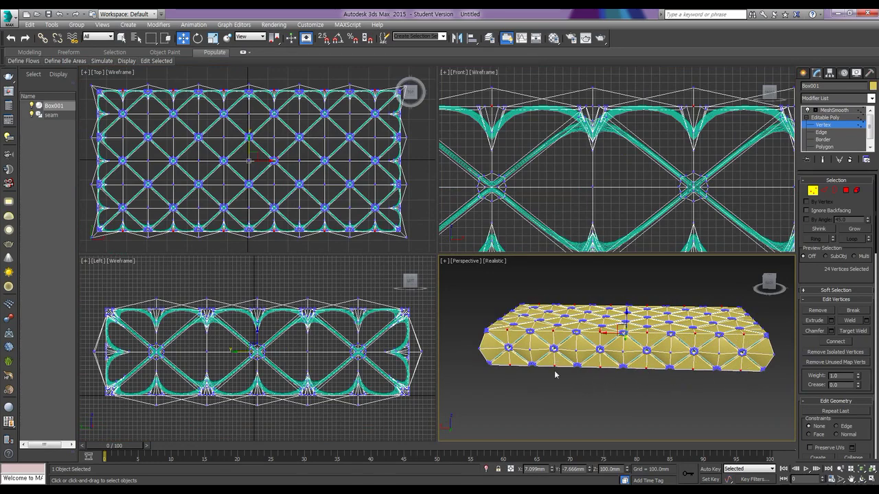
{"action": "middle_click_drag", "start_coordinate": [530, 359], "coordinate": [649, 333], "text": "alt"}
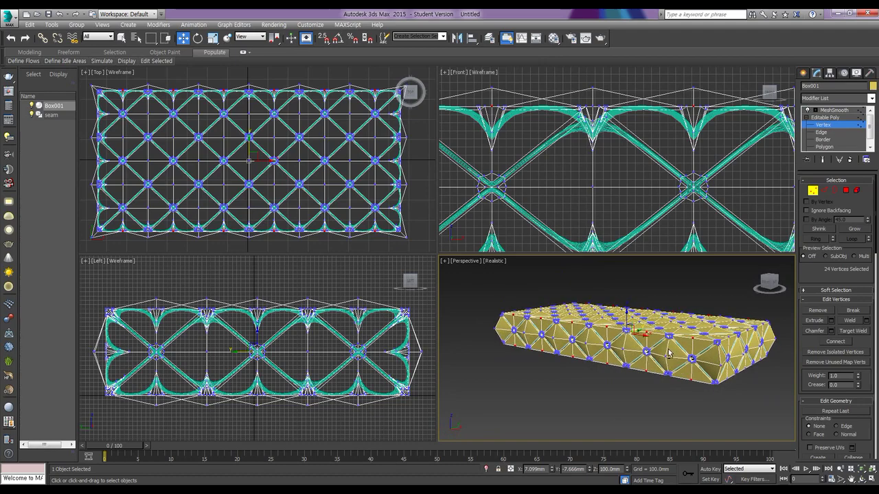
{"action": "scroll", "coordinate": [582, 197], "scroll_direction": "down", "scroll_amount": 5}
Step: Scale the selected long-edge midpoint vertices vertically outward in the front view, level with the raised cage points
{"action": "key", "text": "alt+w"}
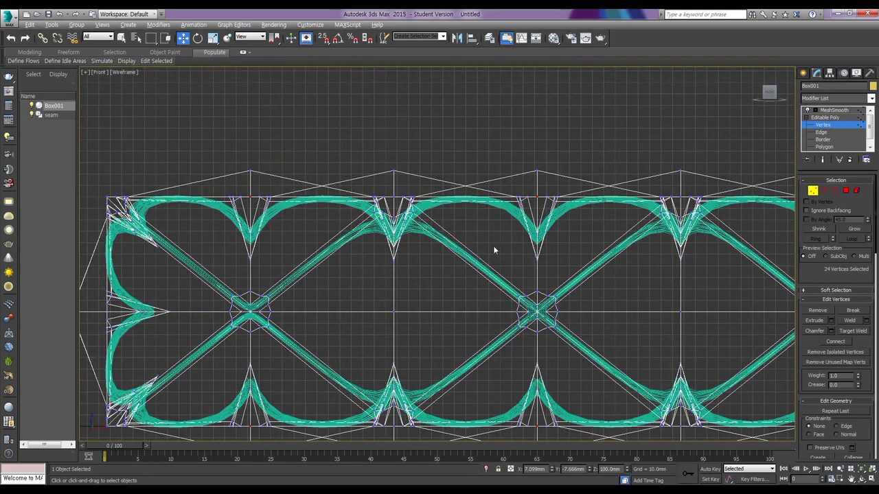
{"action": "scroll", "coordinate": [492, 179], "scroll_direction": "down", "scroll_amount": 3}
{"action": "middle_click_drag", "start_coordinate": [637, 230], "coordinate": [502, 237]}
{"action": "scroll", "coordinate": [587, 235], "scroll_direction": "down", "scroll_amount": 2}
{"action": "middle_click_drag", "start_coordinate": [586, 232], "coordinate": [440, 235]}
{"action": "scroll", "coordinate": [563, 240], "scroll_direction": "down", "scroll_amount": 2}
{"action": "scroll", "coordinate": [501, 245], "scroll_direction": "down", "scroll_amount": 1}
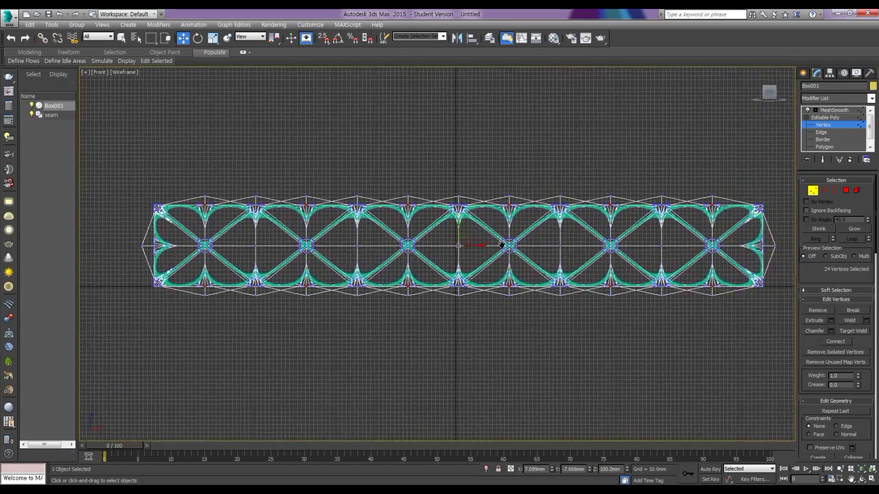
{"action": "middle_click_drag", "start_coordinate": [502, 245], "coordinate": [494, 245]}
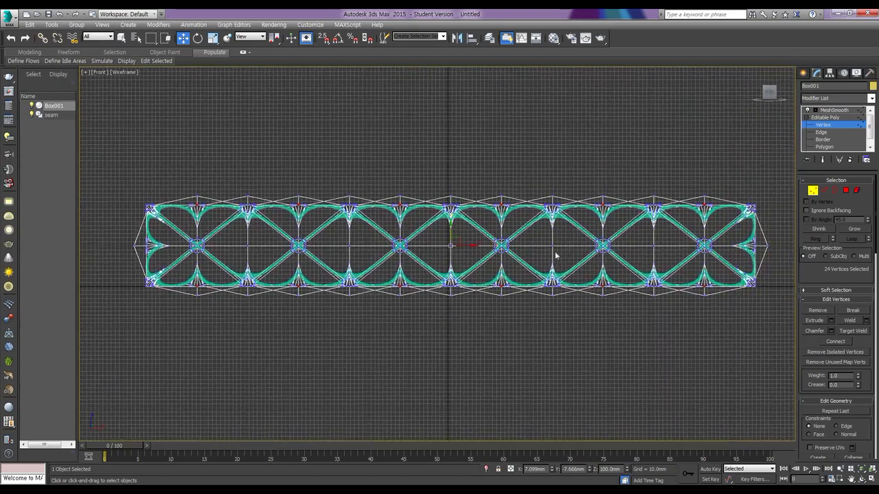
{"action": "left_click", "coordinate": [212, 39]}
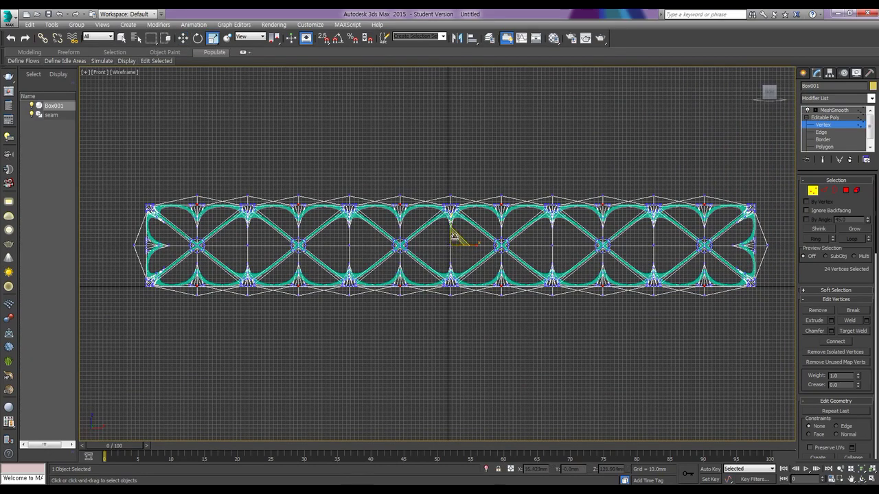
{"action": "left_click_drag", "start_coordinate": [449, 220], "coordinate": [451, 214]}
{"action": "key", "text": "alt+w"}
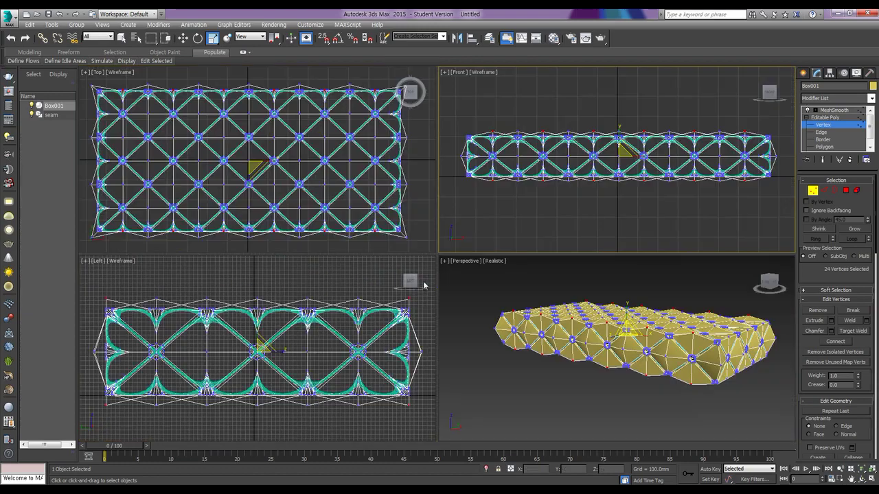
Step: Scale the same long-edge vertices outward along Y in the top view, in line with the side cage points
{"action": "scroll", "coordinate": [599, 343], "scroll_direction": "up", "scroll_amount": 8}
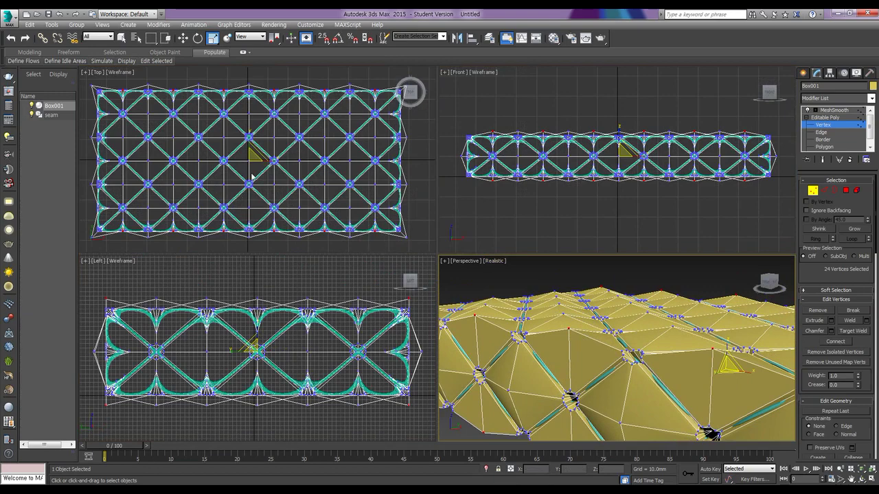
{"action": "scroll", "coordinate": [221, 139], "scroll_direction": "up", "scroll_amount": 2}
{"action": "scroll", "coordinate": [234, 130], "scroll_direction": "down", "scroll_amount": 2}
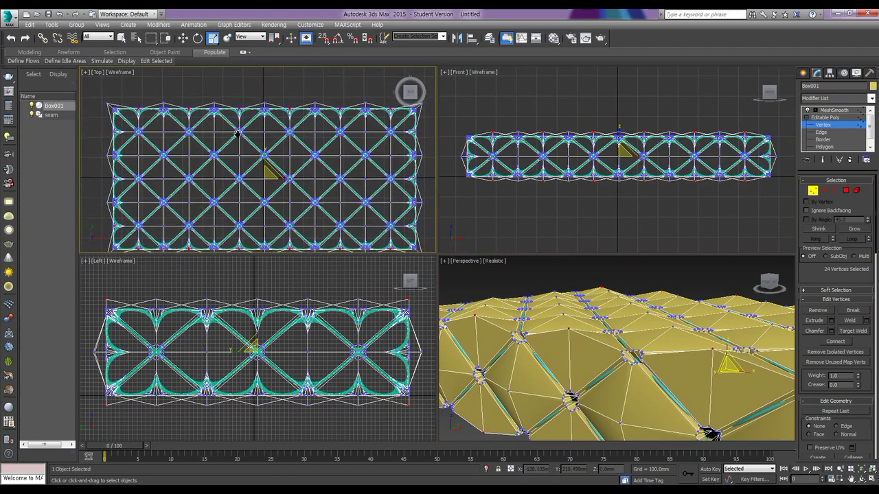
{"action": "scroll", "coordinate": [239, 127], "scroll_direction": "up", "scroll_amount": 1}
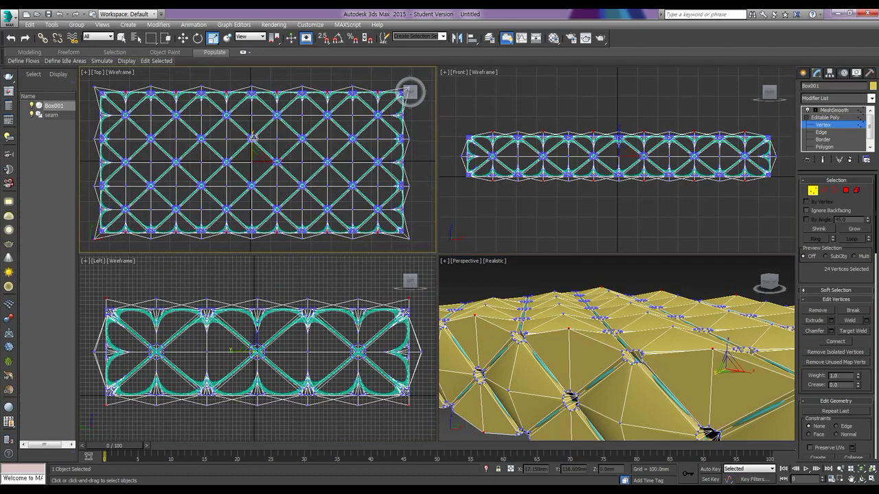
{"action": "left_click_drag", "start_coordinate": [253, 136], "coordinate": [251, 136]}
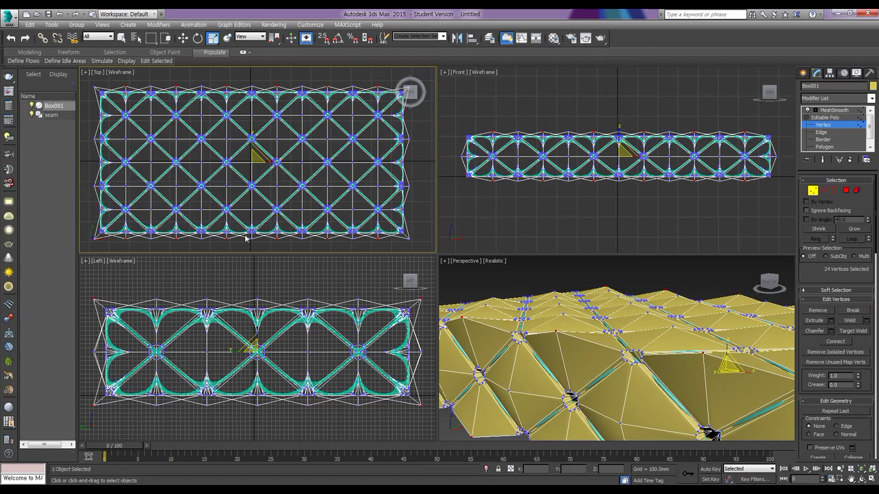
Step: Select the upper and lower vertex rows in the left view without the outer points, keeping only those along the two short ends
{"action": "right_click", "coordinate": [291, 299]}
{"action": "key", "text": "alt+w"}
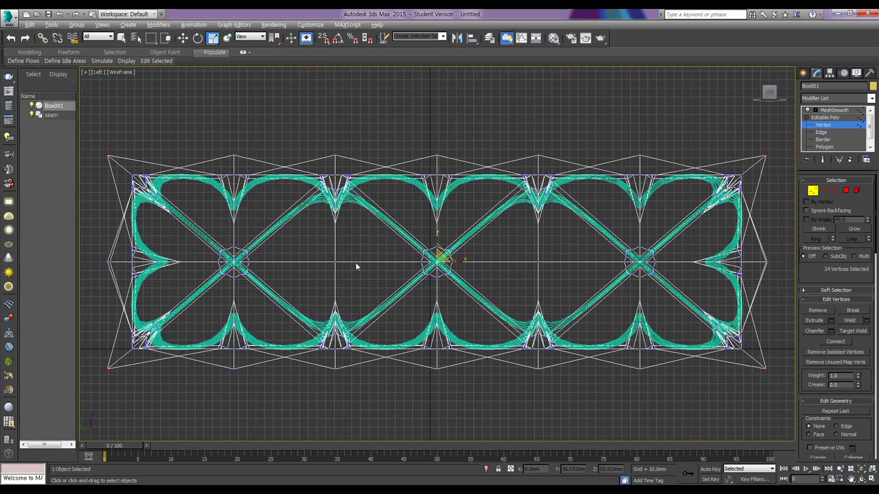
{"action": "left_click", "coordinate": [216, 169]}
{"action": "left_click_drag", "start_coordinate": [97, 136], "coordinate": [775, 208]}
{"action": "left_click_drag", "start_coordinate": [776, 400], "coordinate": [98, 339], "text": "ctrl"}
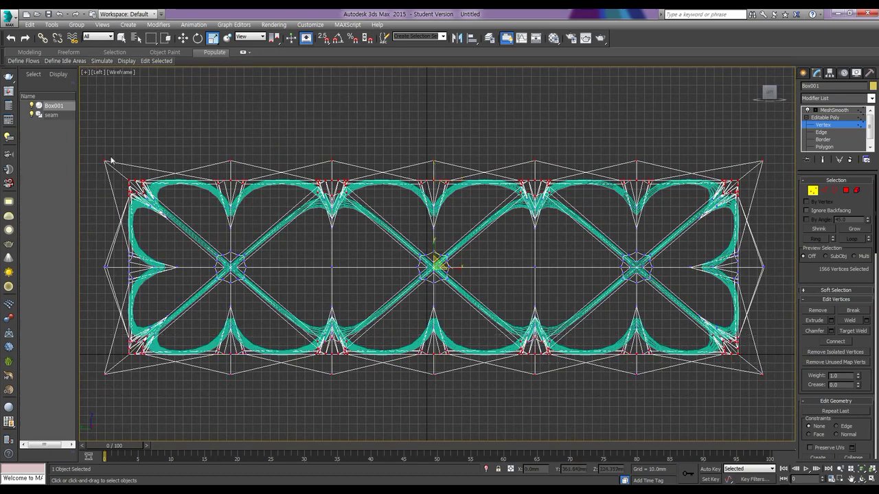
{"action": "left_click_drag", "start_coordinate": [91, 133], "coordinate": [782, 168]}
{"action": "left_click_drag", "start_coordinate": [771, 399], "coordinate": [93, 368]}
{"action": "key", "text": "alt+w"}
{"action": "middle_click", "coordinate": [556, 178]}
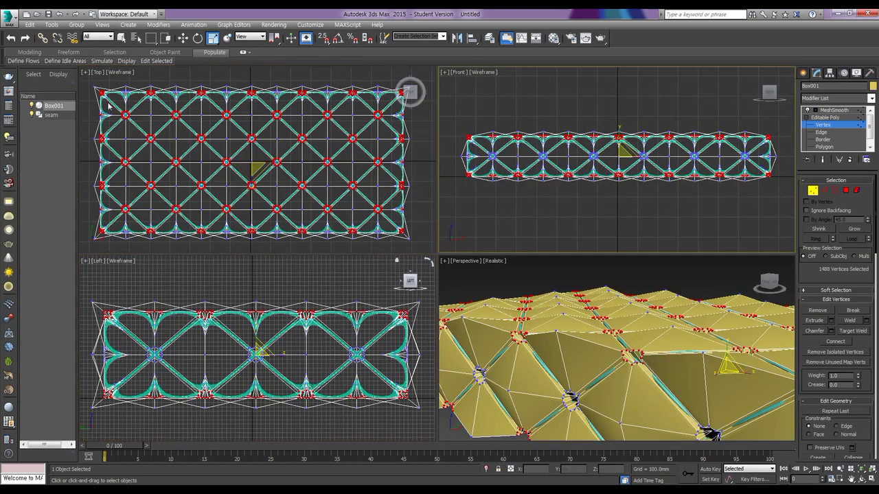
{"action": "left_click_drag", "start_coordinate": [115, 84], "coordinate": [390, 253]}
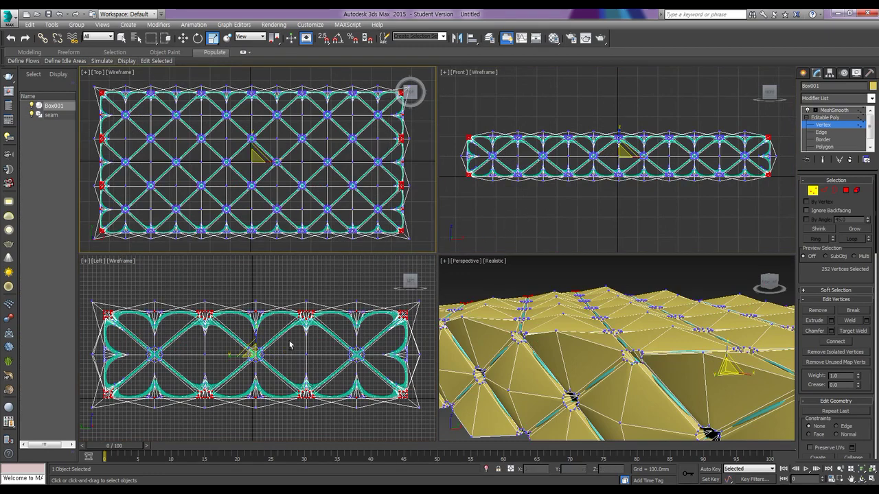
Step: Deselect the four dense vertex cluster columns in the left view, leaving only the midpoint vertices on the short edges
{"action": "left_click_drag", "start_coordinate": [89, 298], "coordinate": [134, 426], "text": "alt"}
{"action": "left_click_drag", "start_coordinate": [189, 303], "coordinate": [237, 431], "text": "alt"}
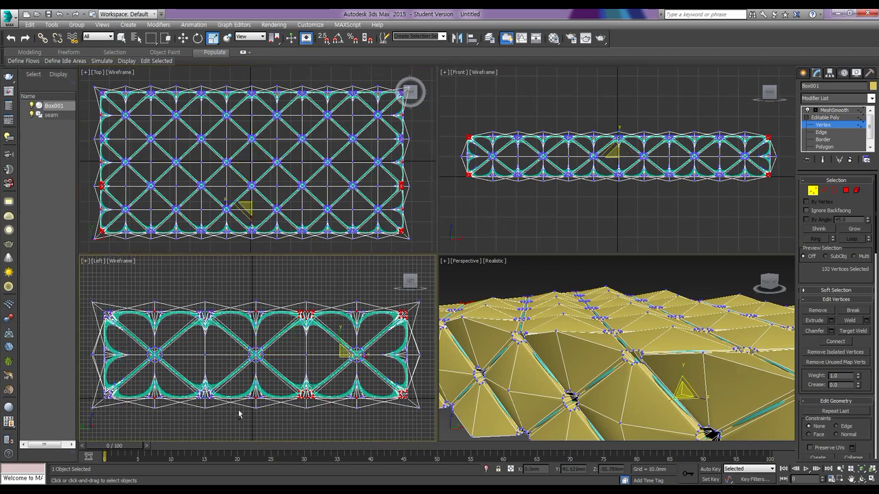
{"action": "left_click_drag", "start_coordinate": [282, 298], "coordinate": [323, 408], "text": "alt"}
{"action": "left_click_drag", "start_coordinate": [382, 294], "coordinate": [423, 428], "text": "alt"}
Step: Scale the short-edge midpoint vertices vertically to about 123% in the left view
{"action": "left_click_drag", "start_coordinate": [255, 335], "coordinate": [260, 329]}
{"action": "key", "text": "alt+w"}
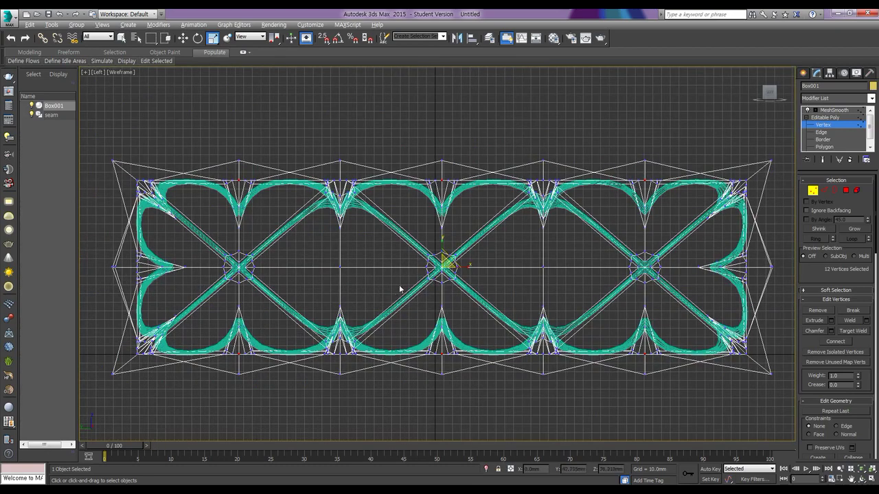
{"action": "left_click_drag", "start_coordinate": [441, 245], "coordinate": [442, 238]}
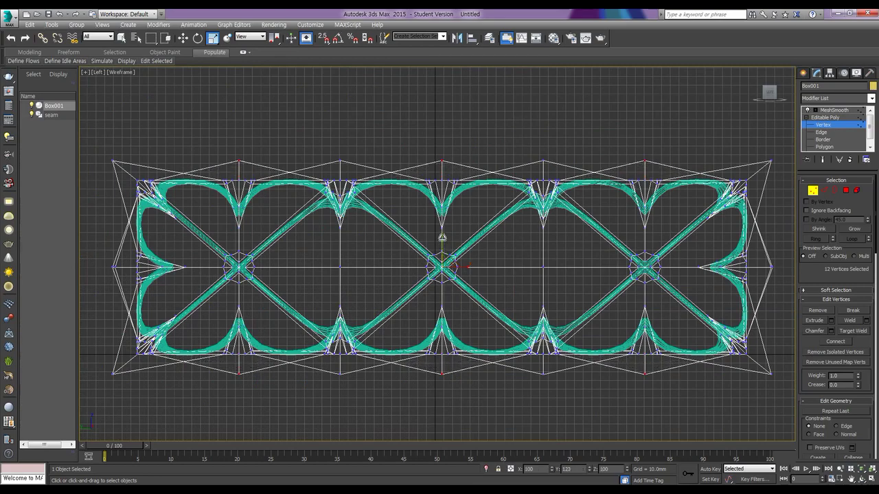
{"action": "key", "text": "alt+w"}
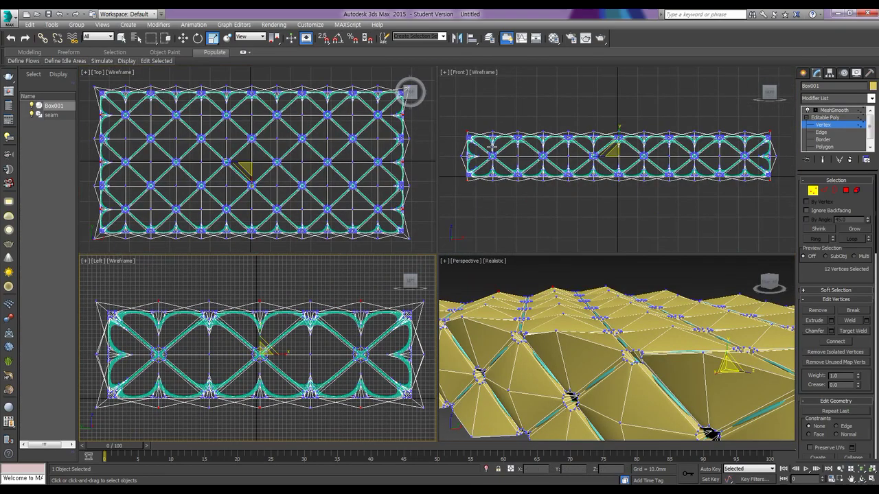
Step: Scale the short-edge midpoint vertices outward along X to about 104% in the top view
{"action": "middle_click_drag", "start_coordinate": [246, 142], "coordinate": [262, 140]}
{"action": "key", "text": "w"}
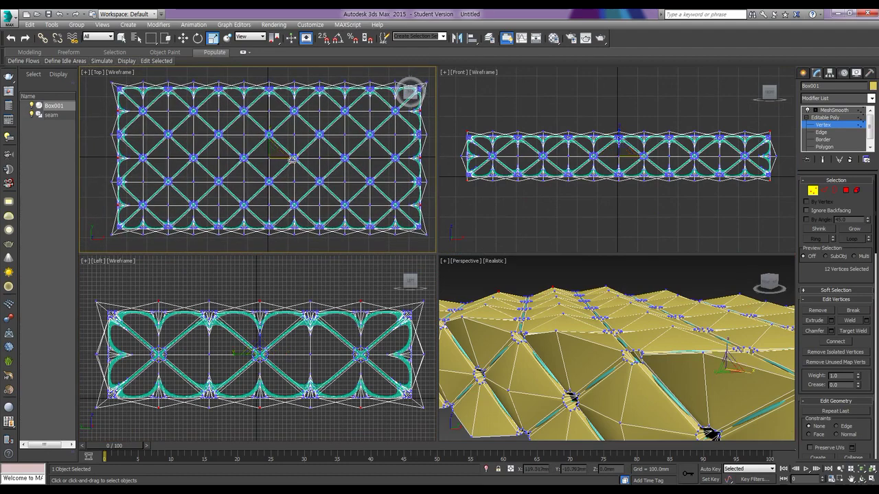
{"action": "left_click_drag", "start_coordinate": [294, 159], "coordinate": [295, 159]}
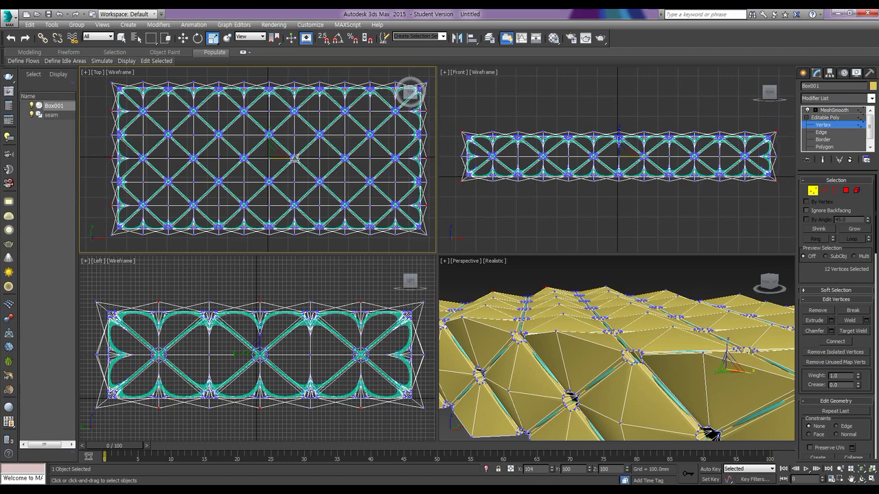
{"action": "key", "text": "w"}
Step: Clear the vertex selection and return to the MeshSmooth modifier level to check the smoothed cushion in perspective
{"action": "middle_click_drag", "start_coordinate": [585, 351], "coordinate": [637, 365], "text": "alt"}
{"action": "scroll", "coordinate": [613, 338], "scroll_direction": "down", "scroll_amount": 3}
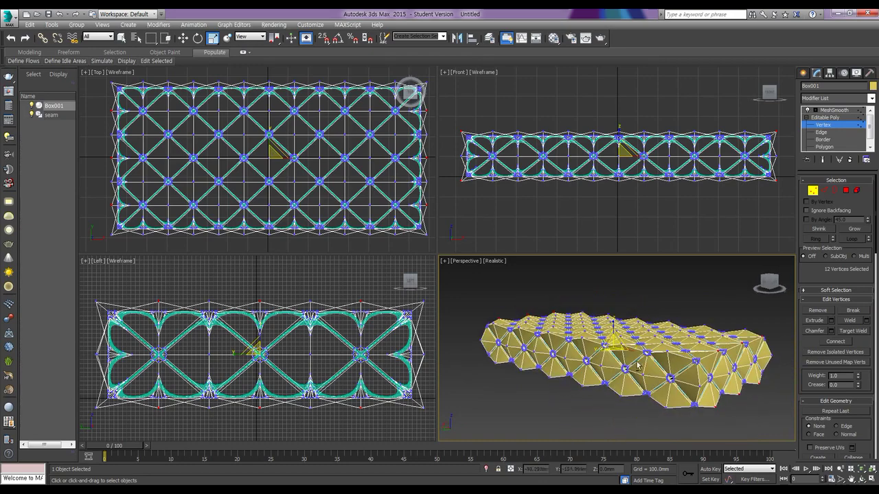
{"action": "left_click", "coordinate": [574, 403]}
{"action": "key", "text": "w"}
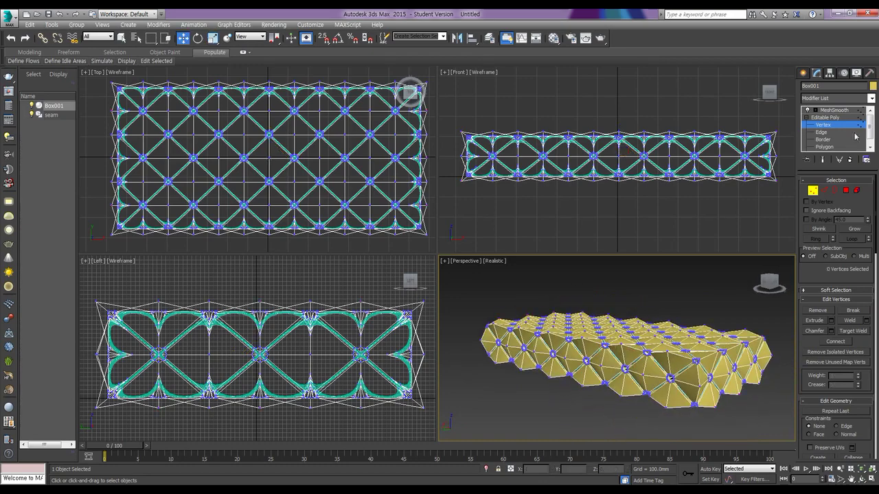
{"action": "left_click", "coordinate": [833, 111]}
{"action": "mouse_move", "coordinate": [635, 343]}
{"action": "middle_mouse_down", "text": "alt"}
{"action": "mouse_move", "coordinate": [649, 354]}
{"action": "mouse_move", "coordinate": [607, 354]}
{"action": "mouse_move", "coordinate": [637, 347]}
{"action": "middle_mouse_up", "text": "alt"}
{"action": "scroll", "coordinate": [605, 356], "scroll_direction": "up", "scroll_amount": 8}
{"action": "key", "text": "z"}
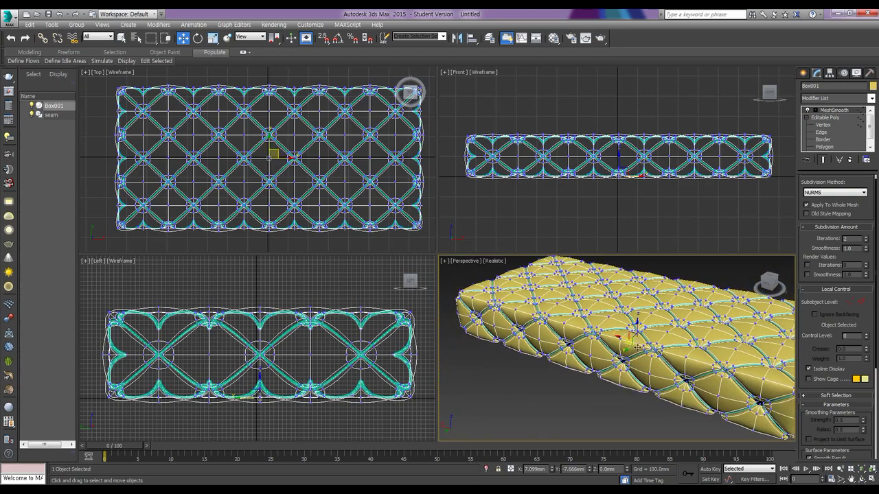
{"action": "scroll", "coordinate": [636, 347], "scroll_direction": "down", "scroll_amount": 5}
{"action": "scroll", "coordinate": [610, 350], "scroll_direction": "up", "scroll_amount": 5}
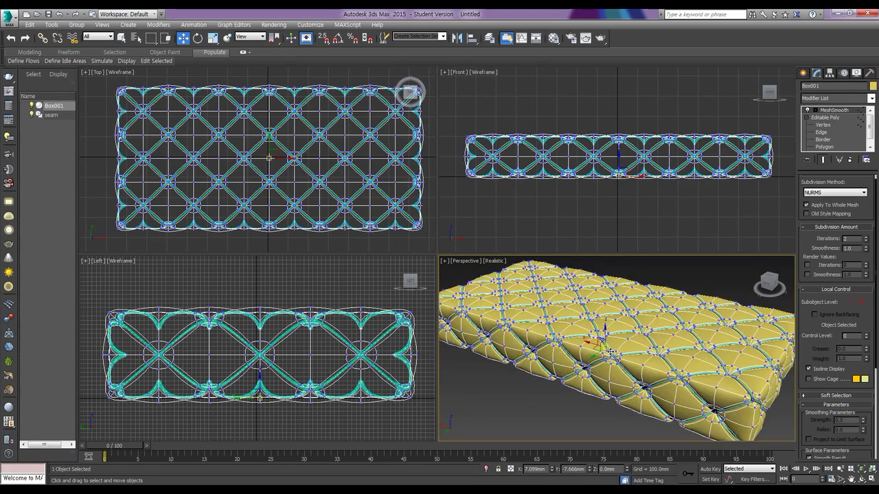
Step: Deselect the cushion and inspect its smoothed shape and seams in an enlarged perspective view
{"action": "scroll", "coordinate": [620, 361], "scroll_direction": "down", "scroll_amount": 4}
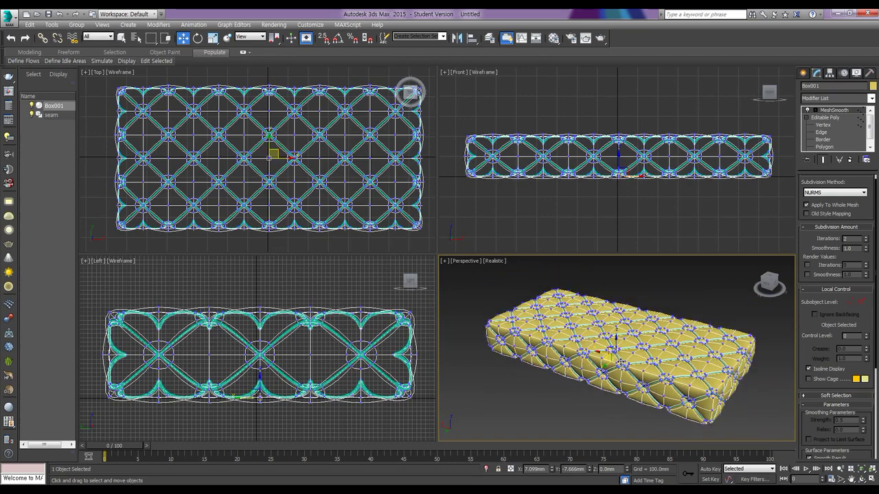
{"action": "left_click", "coordinate": [530, 400]}
{"action": "middle_click_drag", "start_coordinate": [669, 364], "coordinate": [641, 358], "text": "alt"}
{"action": "key", "text": "alt+w"}
{"action": "middle_click_drag", "start_coordinate": [406, 320], "coordinate": [388, 277], "text": "alt"}
{"action": "scroll", "coordinate": [390, 295], "scroll_direction": "up", "scroll_amount": 10}
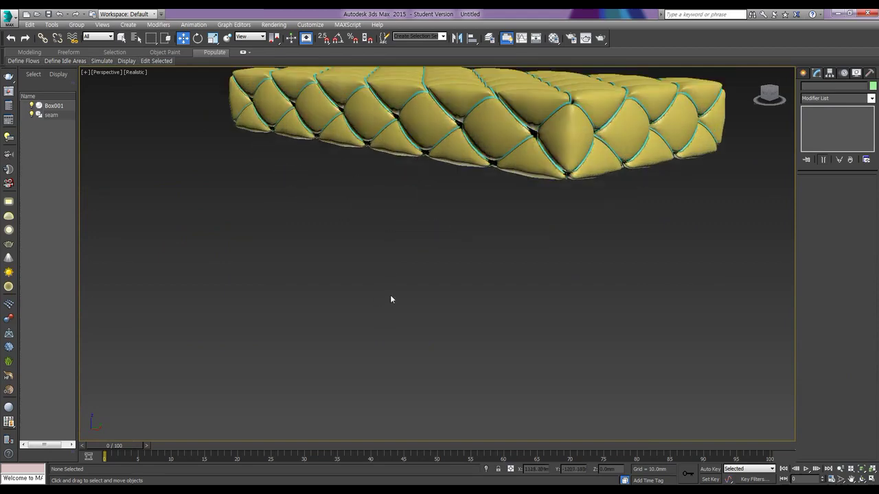
{"action": "scroll", "coordinate": [421, 214], "scroll_direction": "down", "scroll_amount": 8}
{"action": "mouse_move", "coordinate": [400, 354]}
{"action": "middle_mouse_down", "text": "alt"}
{"action": "mouse_move", "coordinate": [391, 314]}
{"action": "mouse_move", "coordinate": [390, 359]}
{"action": "mouse_move", "coordinate": [407, 362]}
{"action": "middle_mouse_up", "text": "alt"}
{"action": "scroll", "coordinate": [447, 300], "scroll_direction": "up", "scroll_amount": 8}
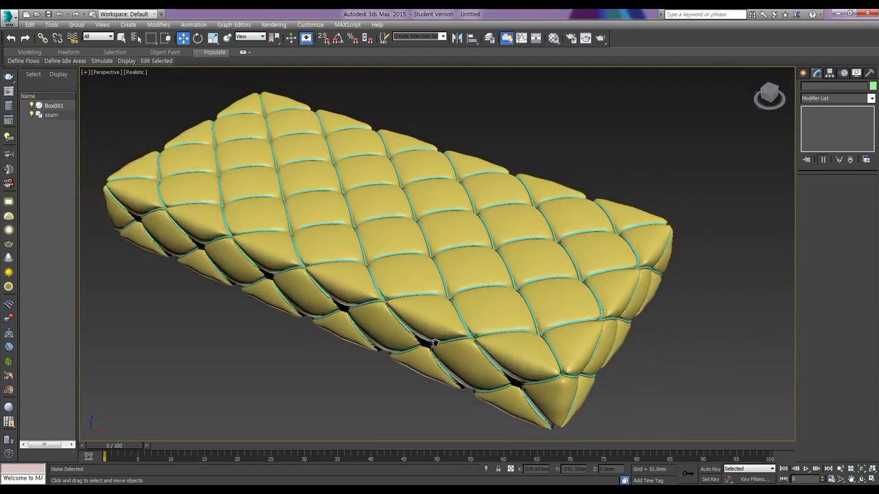
{"action": "scroll", "coordinate": [485, 296], "scroll_direction": "down", "scroll_amount": 7}
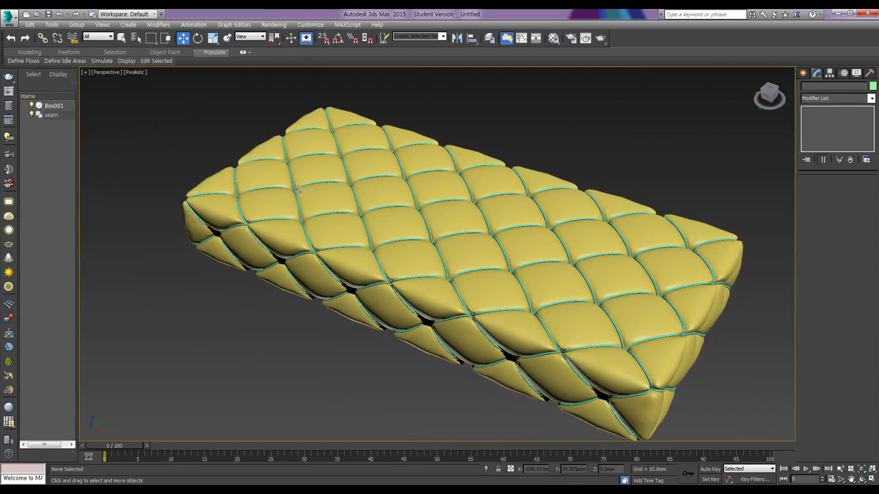
{"action": "middle_click_drag", "start_coordinate": [299, 191], "coordinate": [248, 182]}
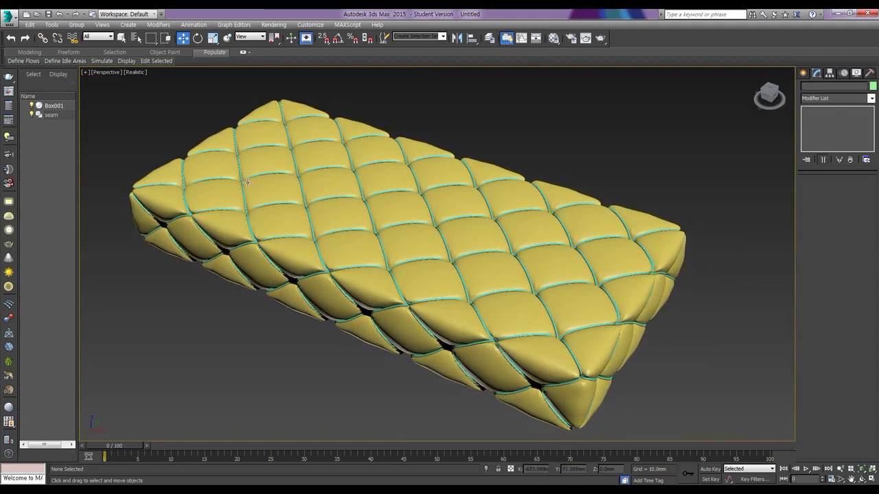
Step: Create a sphere with a radius of about 15 mm centred on the first side seam crossing in the left view
{"action": "left_click", "coordinate": [804, 73]}
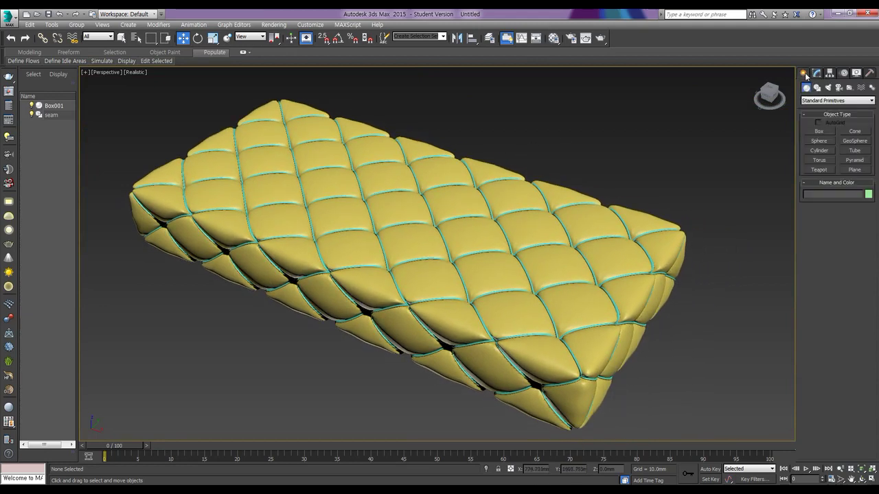
{"action": "left_click", "coordinate": [820, 141]}
{"action": "key", "text": "alt+w"}
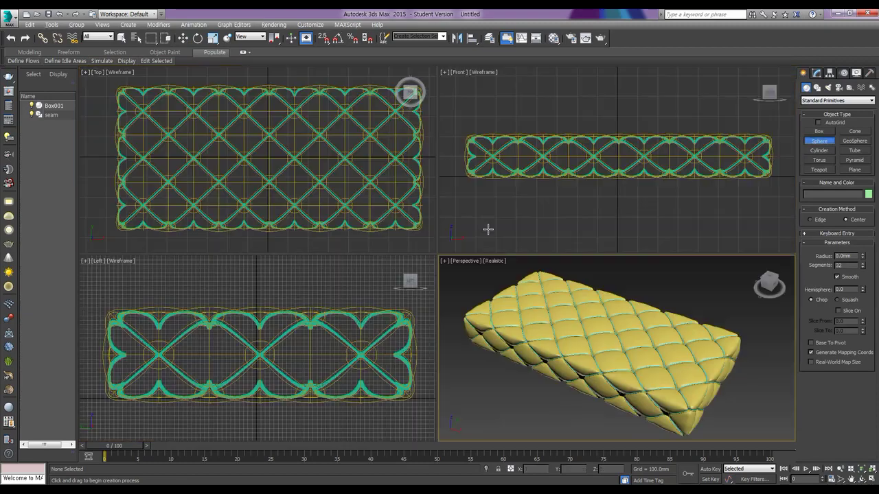
{"action": "middle_click", "coordinate": [156, 354]}
{"action": "key", "text": "alt+w"}
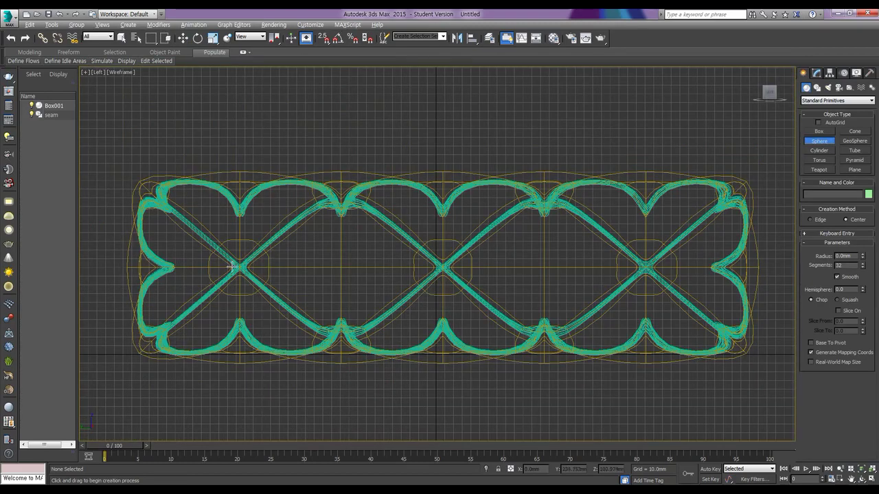
{"action": "scroll", "coordinate": [240, 267], "scroll_direction": "up", "scroll_amount": 5}
{"action": "middle_click_drag", "start_coordinate": [241, 263], "coordinate": [319, 272]}
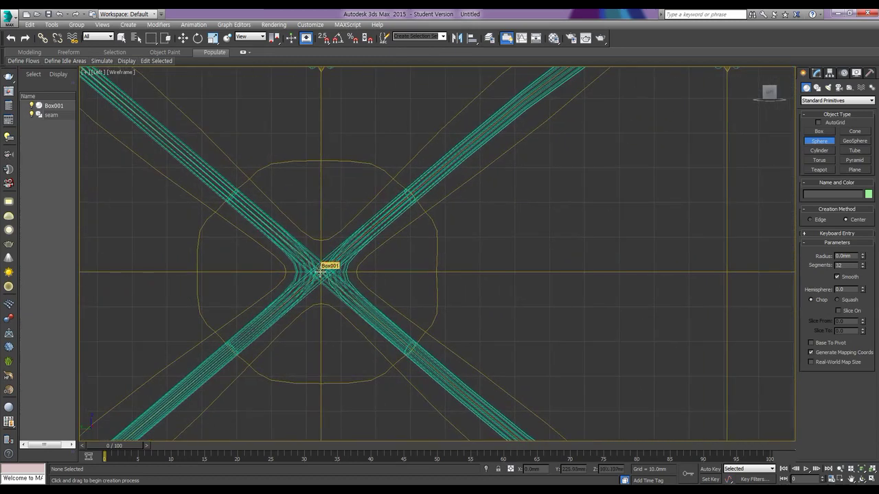
{"action": "left_click_drag", "start_coordinate": [321, 272], "coordinate": [293, 225]}
{"action": "key", "text": "alt+w"}
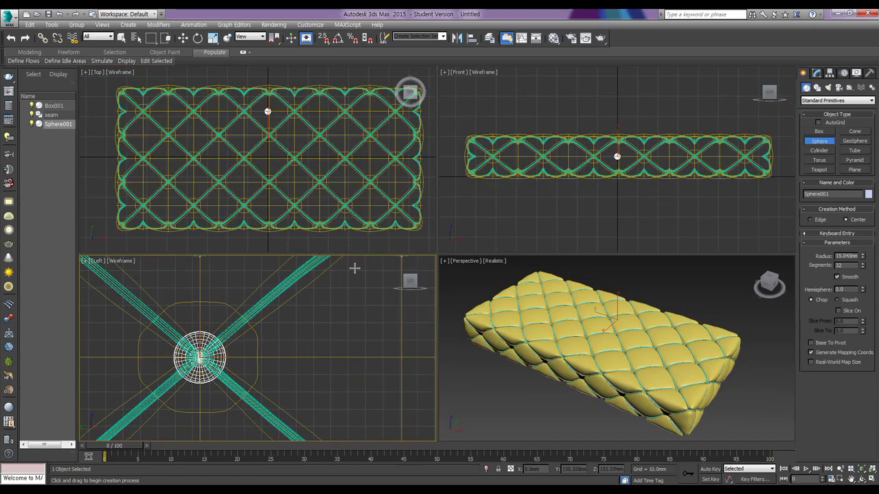
Step: Move the sphere to the corner-most seam crossing at about X -620 mm and raise it to the cushion's top surface, about Z 193 mm
{"action": "scroll", "coordinate": [216, 326], "scroll_direction": "down", "scroll_amount": 8}
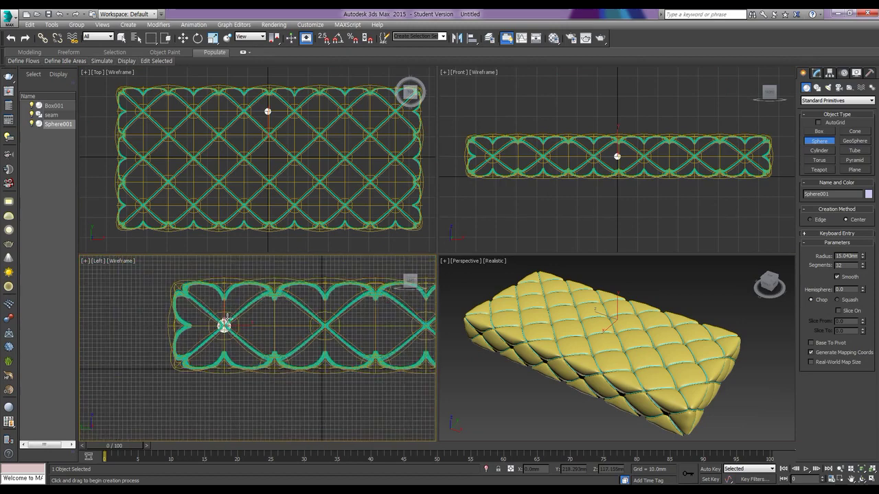
{"action": "scroll", "coordinate": [248, 330], "scroll_direction": "up", "scroll_amount": 8}
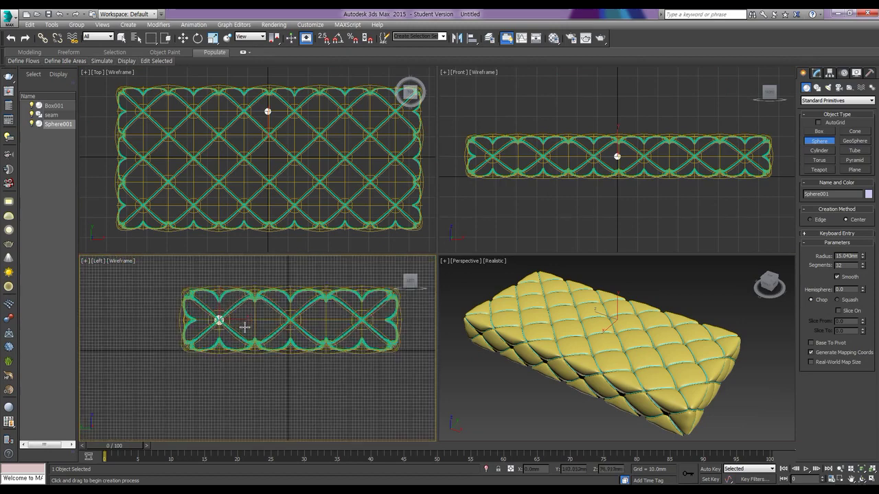
{"action": "middle_click", "coordinate": [286, 132]}
{"action": "middle_click_drag", "start_coordinate": [286, 132], "coordinate": [266, 156]}
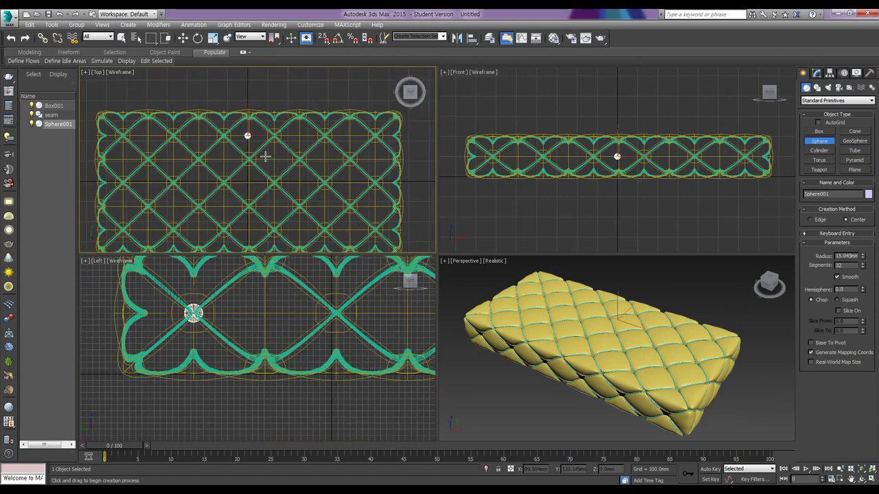
{"action": "key", "text": "w"}
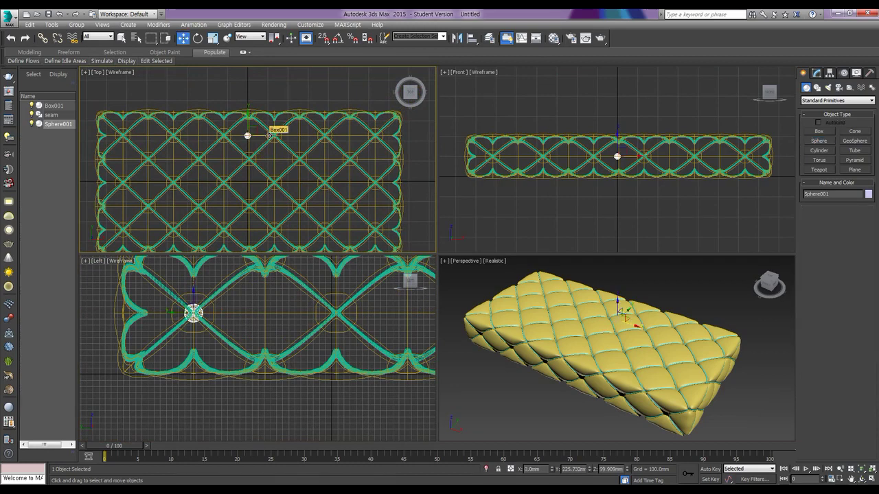
{"action": "left_click_drag", "start_coordinate": [269, 136], "coordinate": [144, 136]}
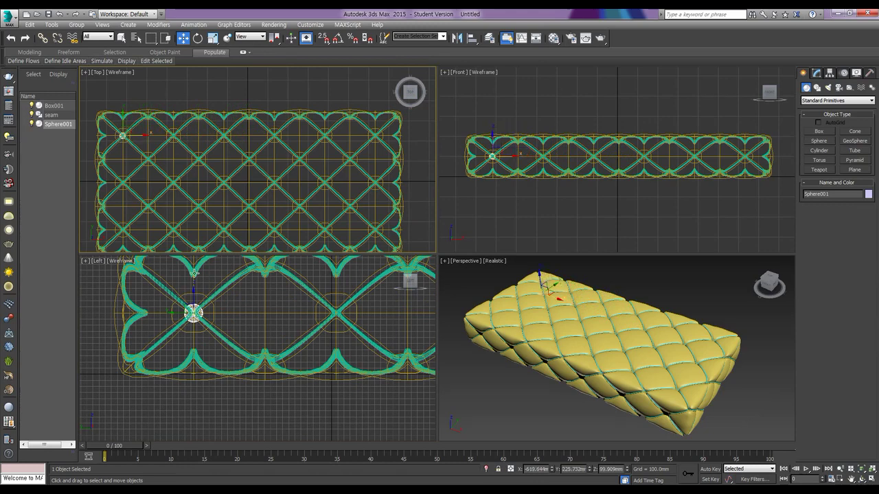
{"action": "middle_click_drag", "start_coordinate": [209, 318], "coordinate": [208, 343]}
{"action": "left_click_drag", "start_coordinate": [196, 326], "coordinate": [201, 268]}
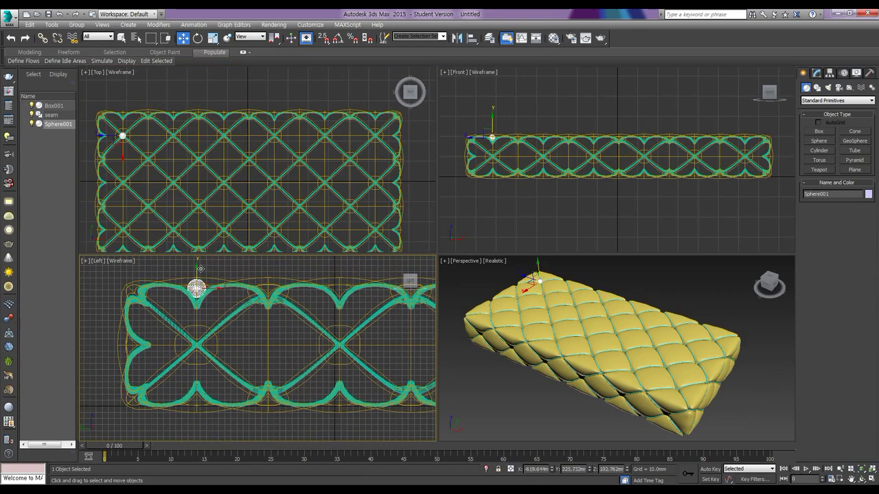
Step: Nudge the sphere along X to about -618 mm in the top view to centre it on the seam crossing
{"action": "scroll", "coordinate": [131, 174], "scroll_direction": "up", "scroll_amount": 8}
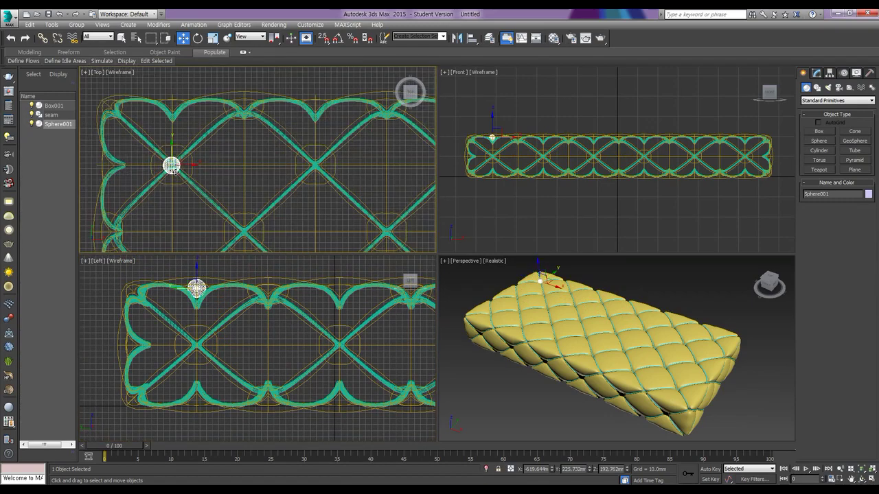
{"action": "scroll", "coordinate": [176, 172], "scroll_direction": "up", "scroll_amount": 2}
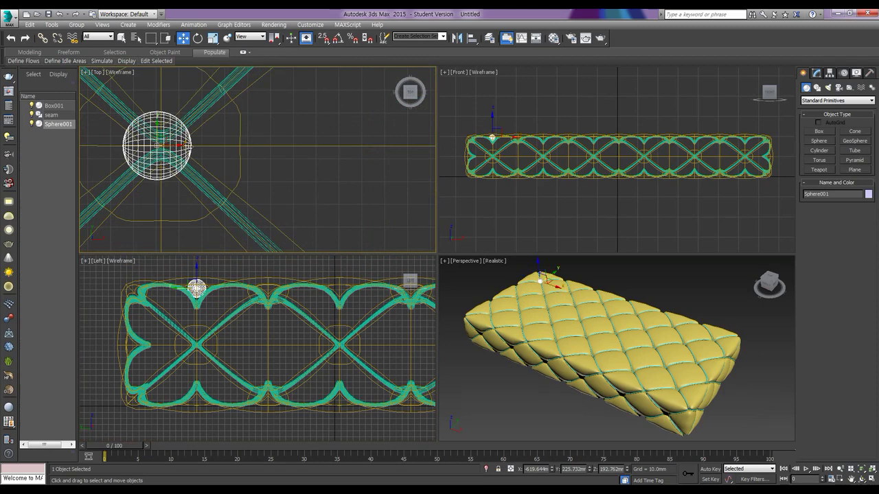
{"action": "scroll", "coordinate": [190, 147], "scroll_direction": "down", "scroll_amount": 3}
{"action": "scroll", "coordinate": [190, 146], "scroll_direction": "up", "scroll_amount": 4}
{"action": "scroll", "coordinate": [203, 146], "scroll_direction": "up", "scroll_amount": 3}
{"action": "left_click_drag", "start_coordinate": [237, 156], "coordinate": [242, 157]}
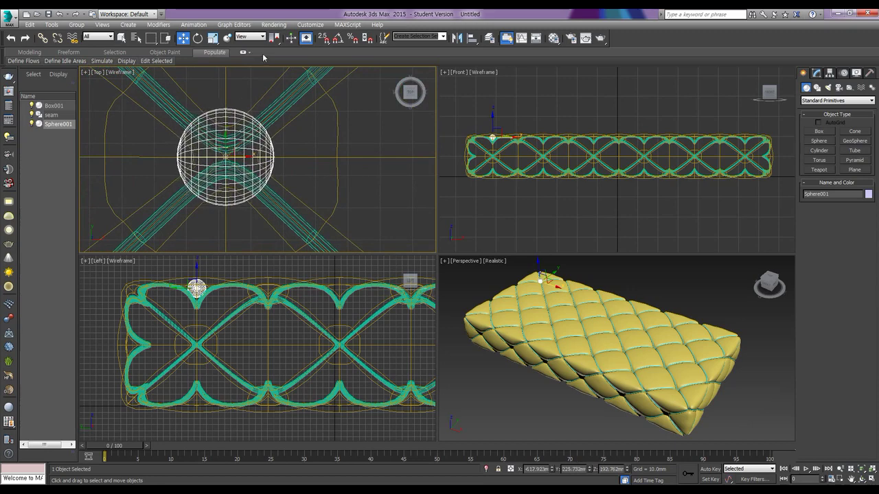
Step: Turn on angle snap and rotate the sphere 90° in the top view so its pole faces upward
{"action": "left_click", "coordinate": [198, 38]}
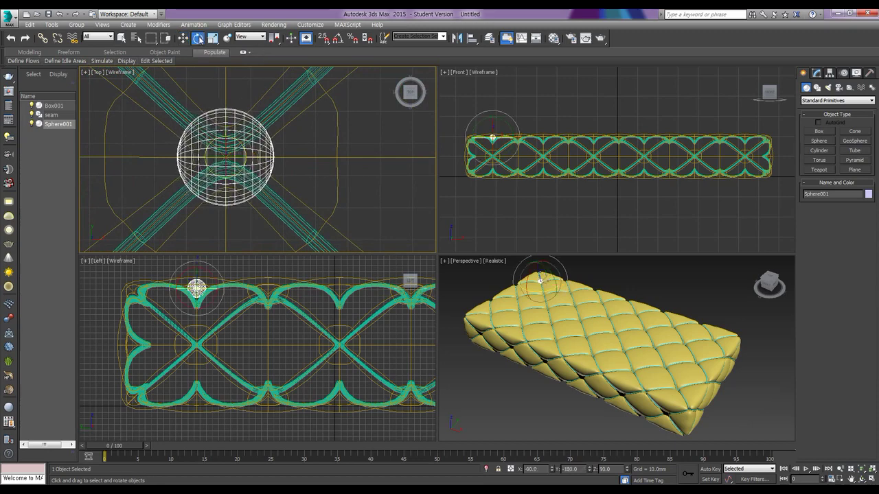
{"action": "left_click", "coordinate": [339, 39]}
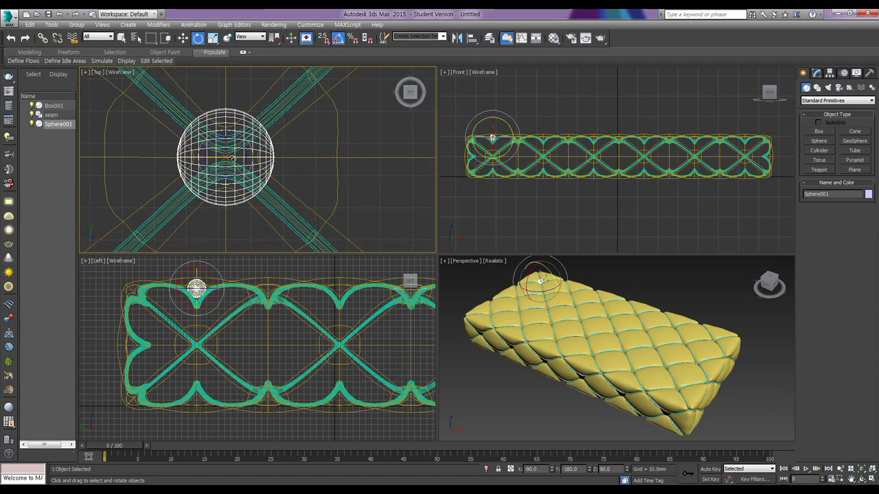
{"action": "left_click_drag", "start_coordinate": [232, 158], "coordinate": [260, 157]}
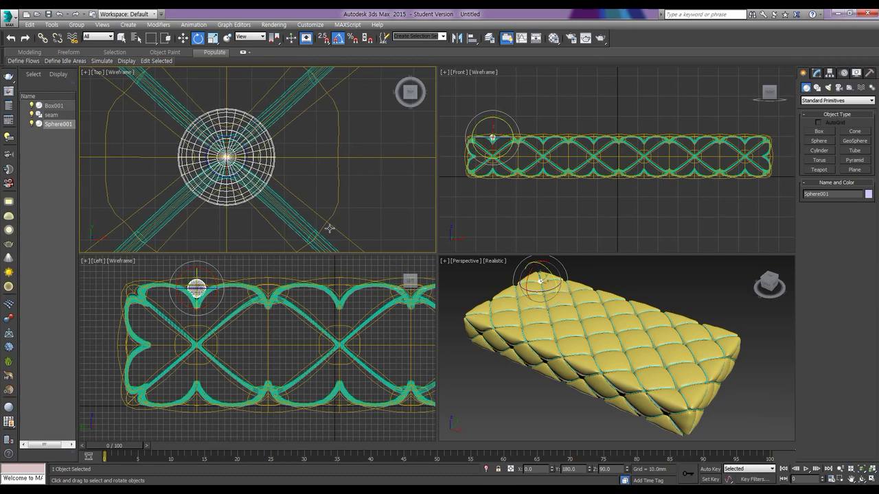
Step: Try a sphere radius of 5 mm, then set it to 8 mm
{"action": "scroll", "coordinate": [492, 144], "scroll_direction": "up", "scroll_amount": 8}
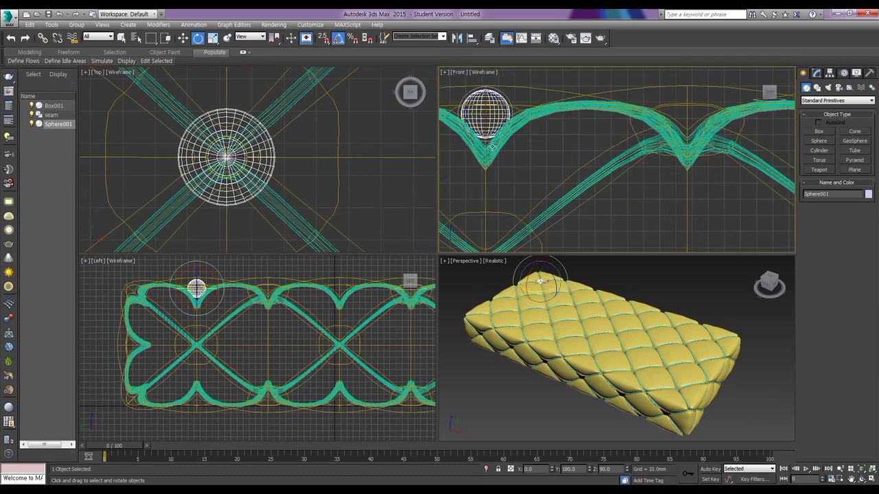
{"action": "scroll", "coordinate": [492, 145], "scroll_direction": "up", "scroll_amount": 3}
{"action": "middle_click_drag", "start_coordinate": [493, 146], "coordinate": [543, 129]}
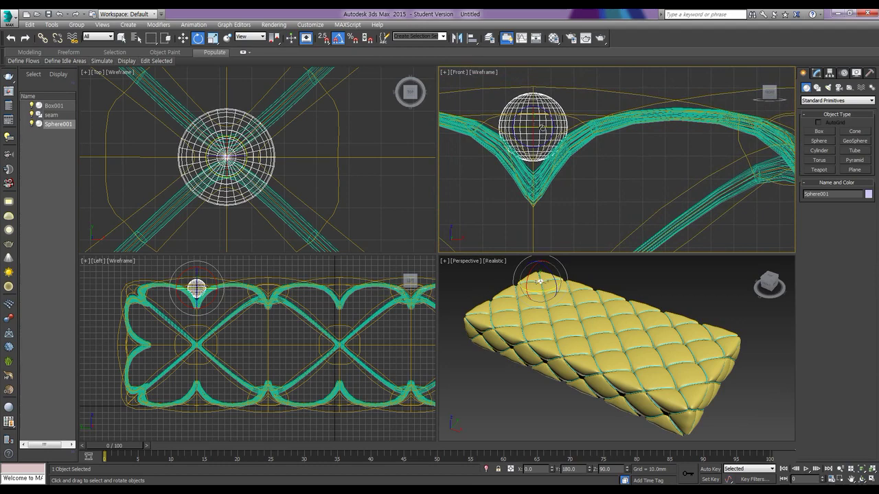
{"action": "left_click", "coordinate": [816, 74]}
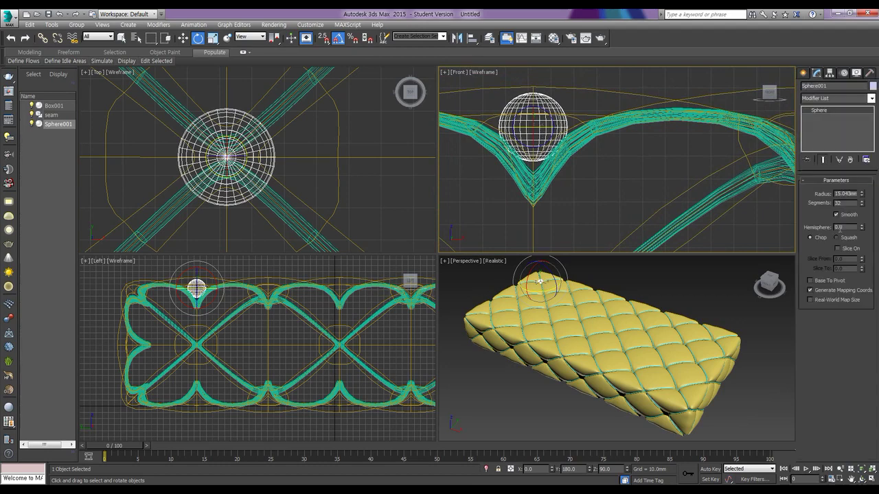
{"action": "double_click", "coordinate": [852, 193]}
{"action": "type", "text": "5"}
{"action": "key", "text": "Return"}
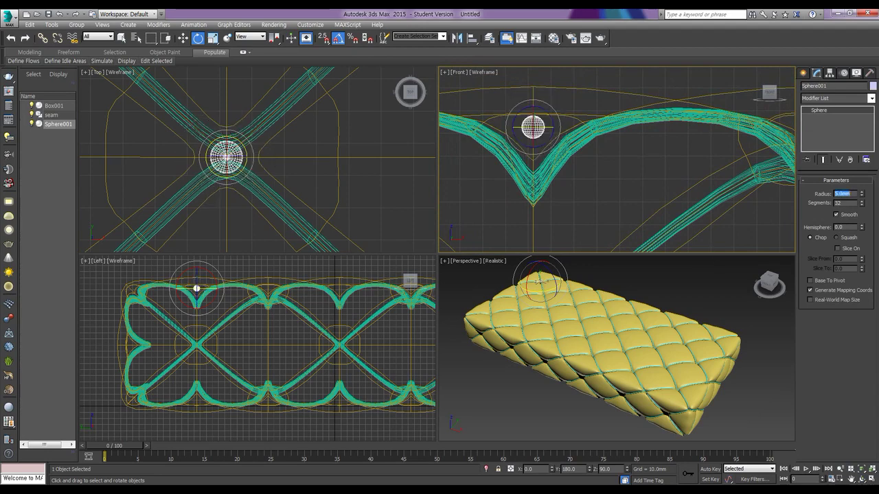
{"action": "type", "text": "8"}
{"action": "key", "text": "Return"}
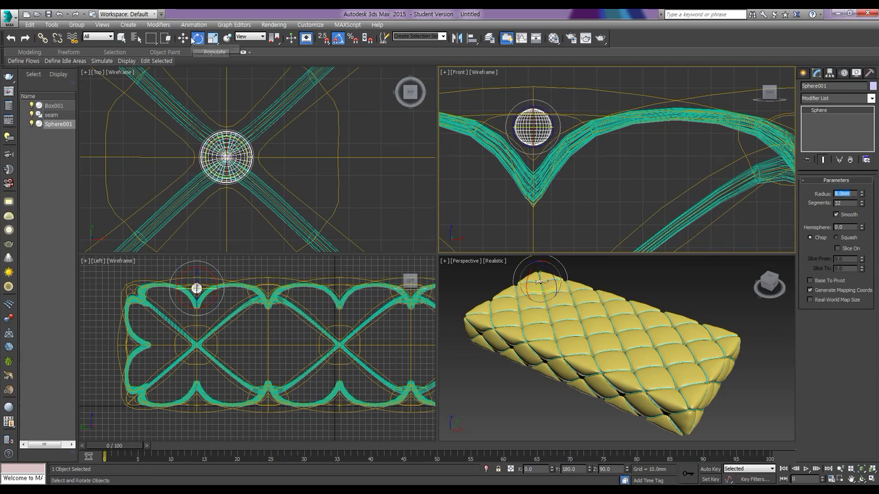
Step: Flatten the sphere vertically into a button shape and lower it into the seam dip, to about Z 182 mm, in the front view
{"action": "left_click", "coordinate": [214, 38]}
{"action": "key", "text": "r"}
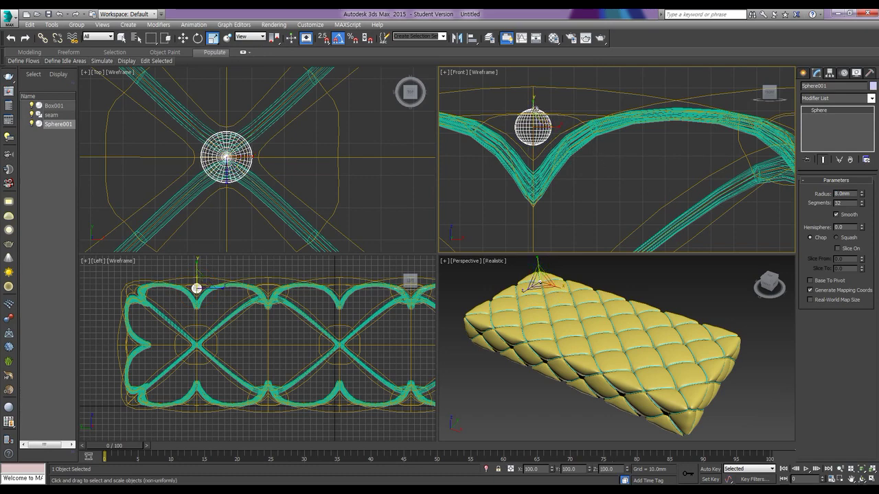
{"action": "left_click_drag", "start_coordinate": [532, 101], "coordinate": [526, 191]}
{"action": "key", "text": "w"}
{"action": "left_click_drag", "start_coordinate": [533, 108], "coordinate": [532, 132]}
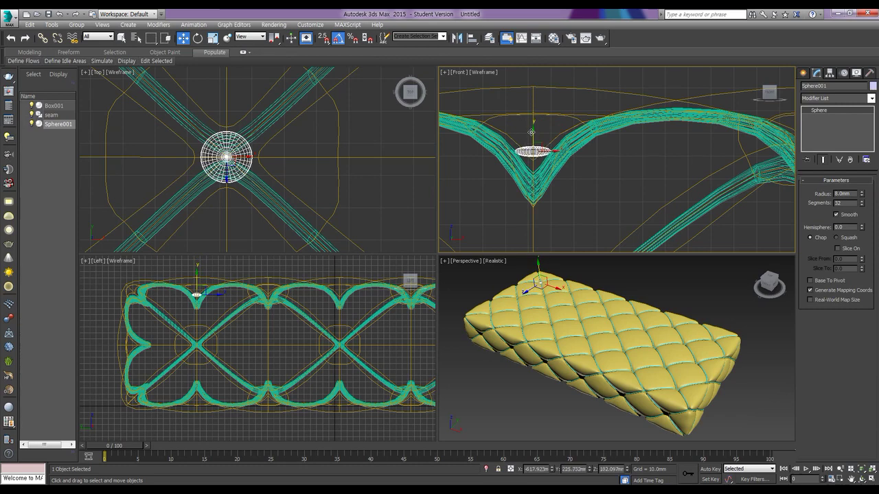
Step: Nudge the flattened sphere along Y to about 225.67 mm in the top view to centre it on the seam crossing
{"action": "scroll", "coordinate": [530, 146], "scroll_direction": "up", "scroll_amount": 3}
{"action": "scroll", "coordinate": [545, 169], "scroll_direction": "up", "scroll_amount": 3}
{"action": "middle_click_drag", "start_coordinate": [544, 170], "coordinate": [586, 168]}
{"action": "scroll", "coordinate": [588, 159], "scroll_direction": "up", "scroll_amount": 1}
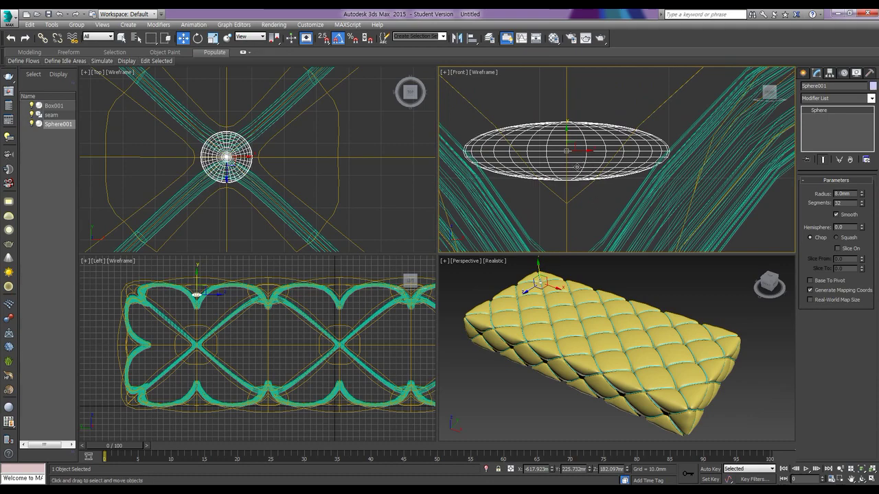
{"action": "scroll", "coordinate": [236, 161], "scroll_direction": "up", "scroll_amount": 6}
{"action": "scroll", "coordinate": [236, 160], "scroll_direction": "down", "scroll_amount": 8}
{"action": "scroll", "coordinate": [235, 157], "scroll_direction": "up", "scroll_amount": 8}
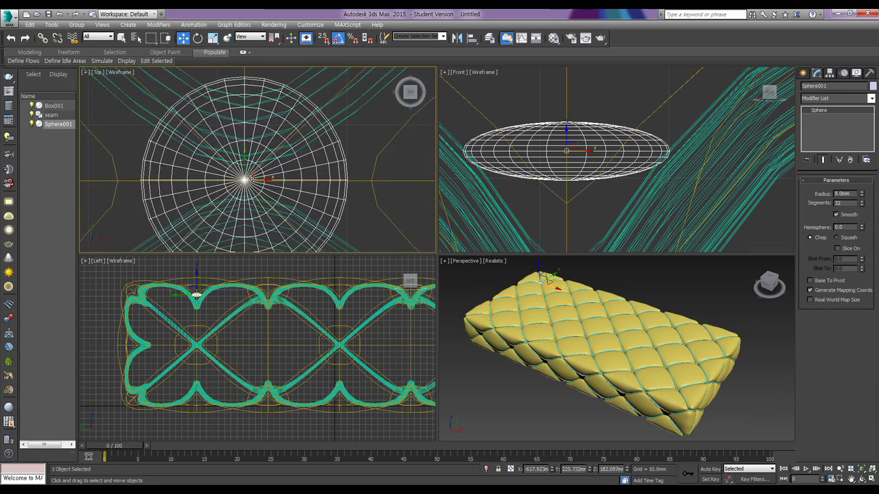
{"action": "left_click_drag", "start_coordinate": [243, 162], "coordinate": [245, 164]}
{"action": "scroll", "coordinate": [247, 164], "scroll_direction": "down", "scroll_amount": 8}
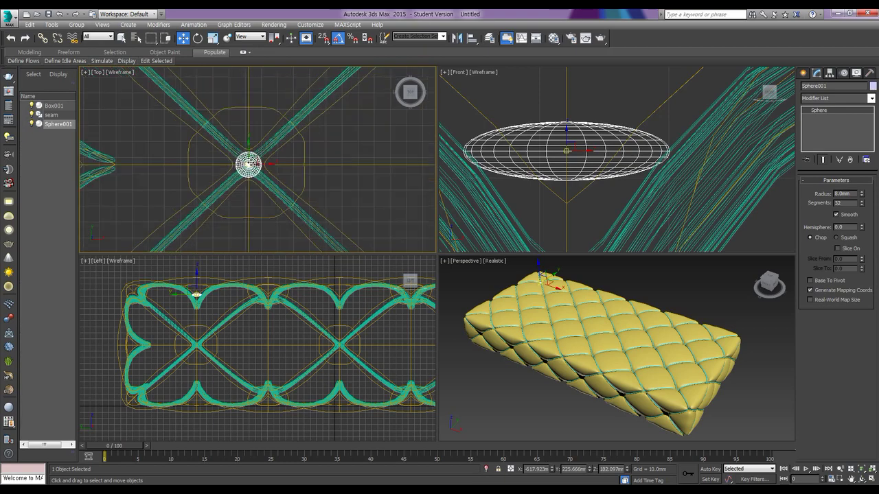
Step: Check the button up close in perspective and set its sphere radius to 10 mm
{"action": "scroll", "coordinate": [533, 306], "scroll_direction": "up", "scroll_amount": 10}
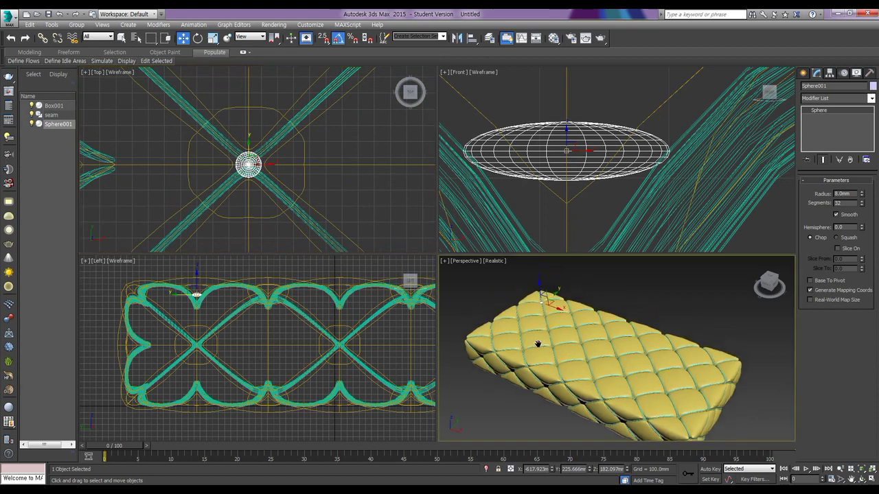
{"action": "scroll", "coordinate": [544, 325], "scroll_direction": "up", "scroll_amount": 5}
{"action": "scroll", "coordinate": [549, 329], "scroll_direction": "down", "scroll_amount": 4}
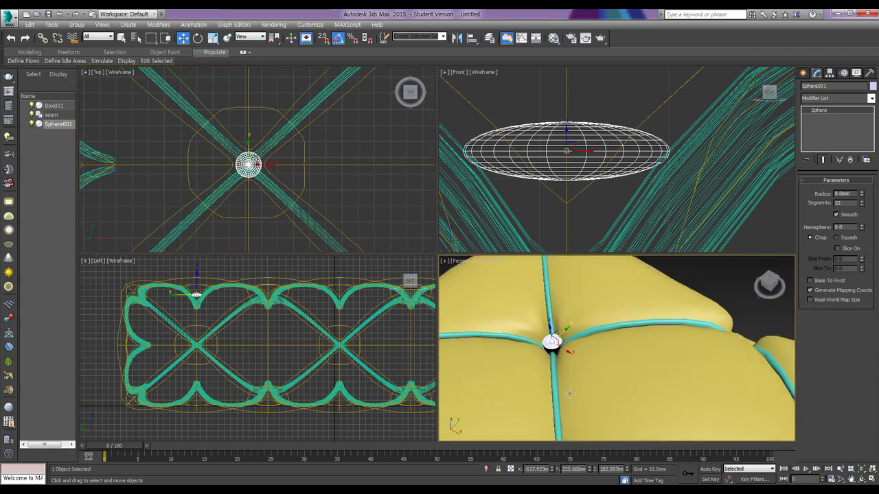
{"action": "scroll", "coordinate": [560, 419], "scroll_direction": "up", "scroll_amount": 3}
{"action": "middle_click_drag", "start_coordinate": [560, 418], "coordinate": [654, 320], "text": "alt"}
{"action": "double_click", "coordinate": [853, 193]}
{"action": "type", "text": "10"}
{"action": "key", "text": "Return"}
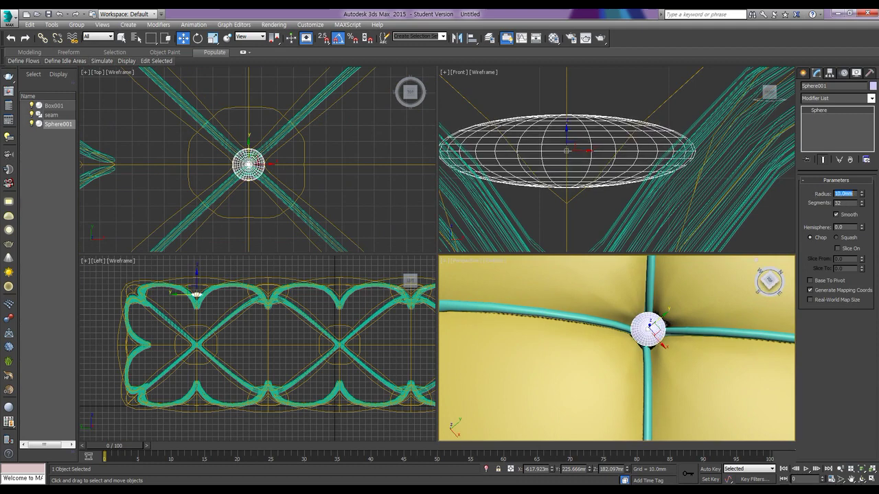
Step: Try sphere radii of 15, 12 and 11 mm on the button, then set the radius back to 10 mm
{"action": "scroll", "coordinate": [657, 357], "scroll_direction": "up", "scroll_amount": 5}
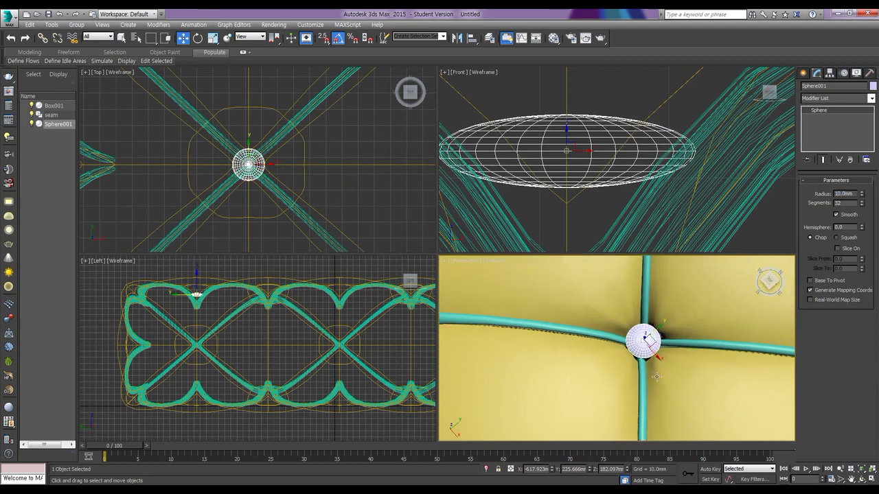
{"action": "middle_click_drag", "start_coordinate": [630, 326], "coordinate": [648, 378]}
{"action": "double_click", "coordinate": [849, 195]}
{"action": "type", "text": "15"}
{"action": "key", "text": "Return"}
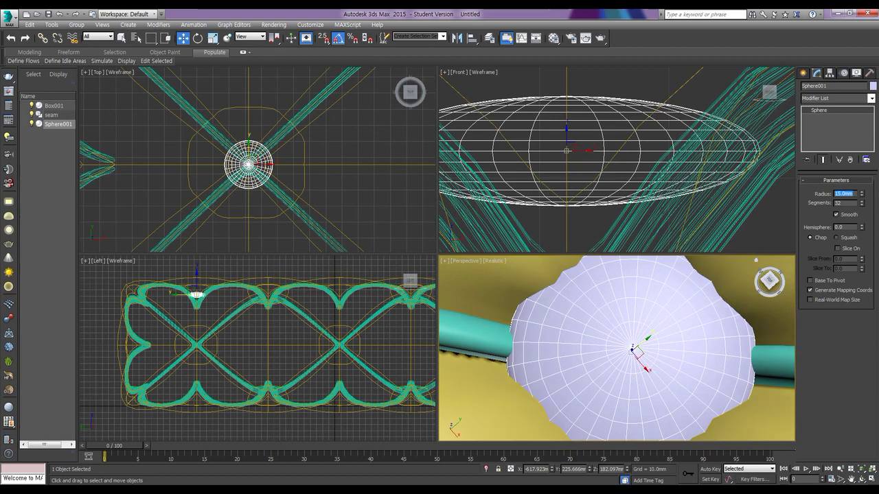
{"action": "type", "text": "12"}
{"action": "key", "text": "Return"}
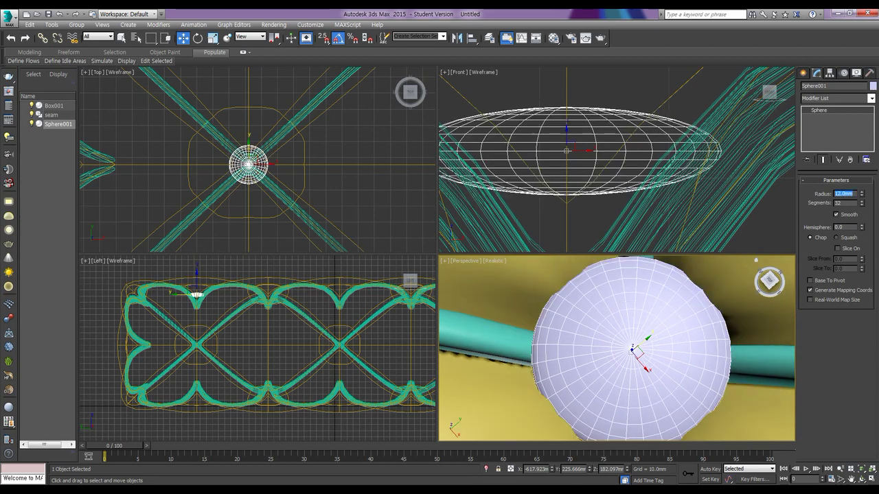
{"action": "type", "text": "11"}
{"action": "key", "text": "Return"}
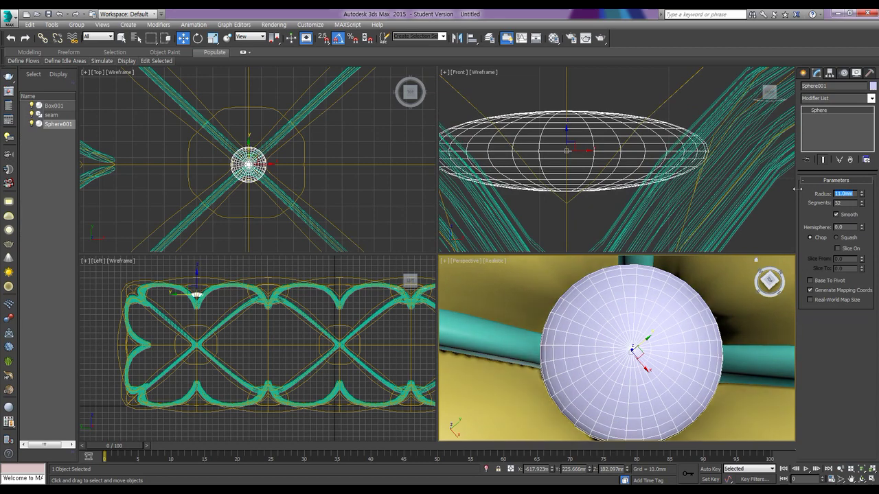
{"action": "type", "text": "10"}
{"action": "key", "text": "Return"}
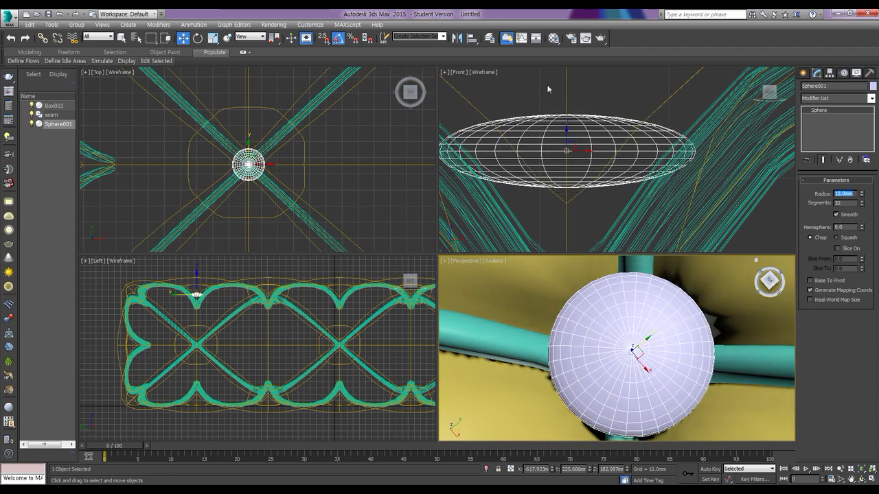
Step: Raise the flattened sphere slightly in the front view, to about Z 182.31 mm
{"action": "left_click", "coordinate": [567, 118]}
{"action": "left_click_drag", "start_coordinate": [566, 128], "coordinate": [565, 127]}
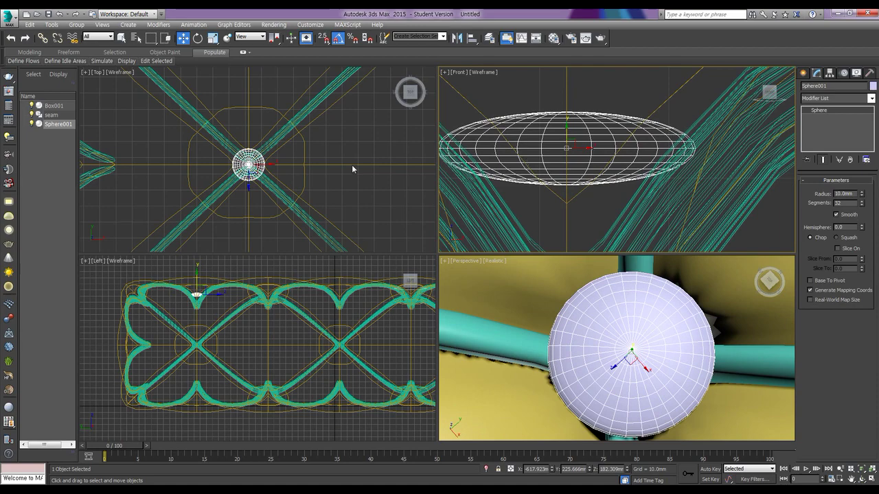
Step: Clone the button along X in the top view as five instances, spaced one seam crossing apart across the first row
{"action": "scroll", "coordinate": [261, 164], "scroll_direction": "down", "scroll_amount": 8}
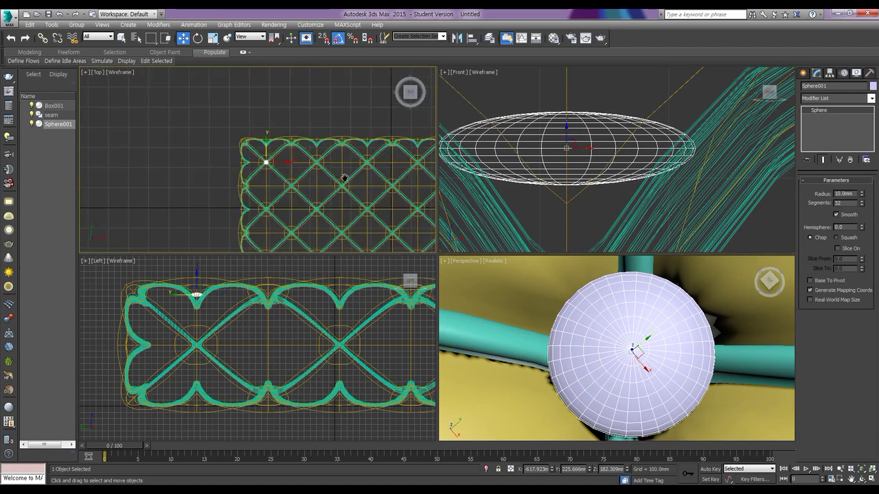
{"action": "scroll", "coordinate": [221, 145], "scroll_direction": "down", "scroll_amount": 3}
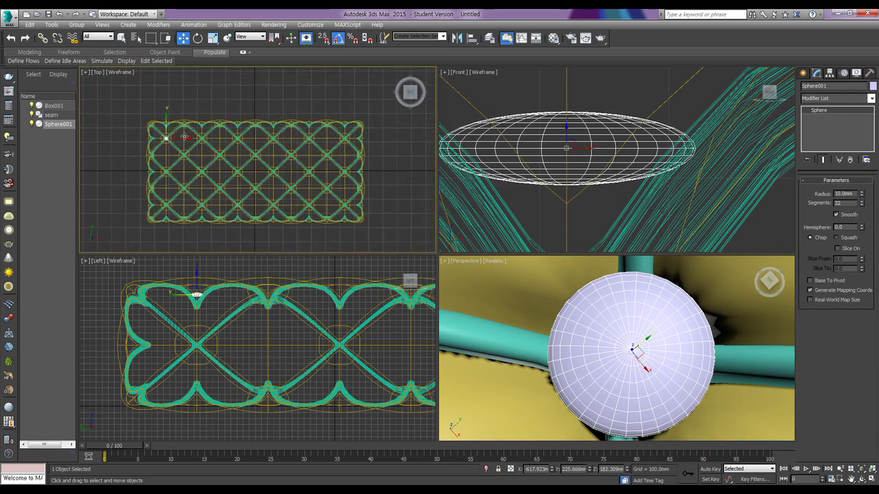
{"action": "key", "text": "alt+w"}
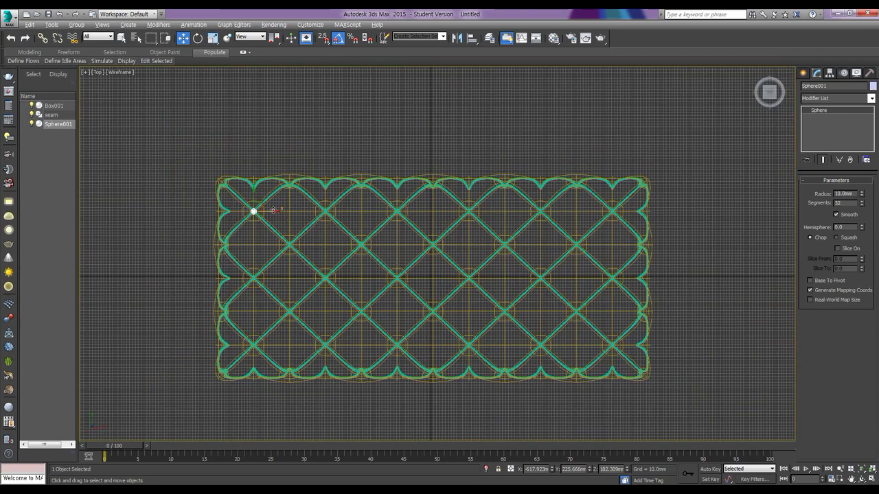
{"action": "scroll", "coordinate": [320, 221], "scroll_direction": "up", "scroll_amount": 5}
{"action": "scroll", "coordinate": [314, 217], "scroll_direction": "down", "scroll_amount": 5}
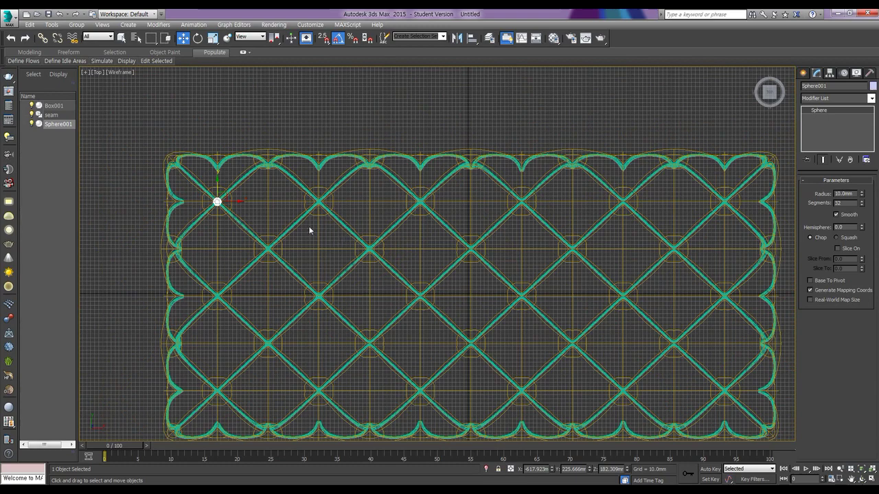
{"action": "scroll", "coordinate": [309, 231], "scroll_direction": "up", "scroll_amount": 8}
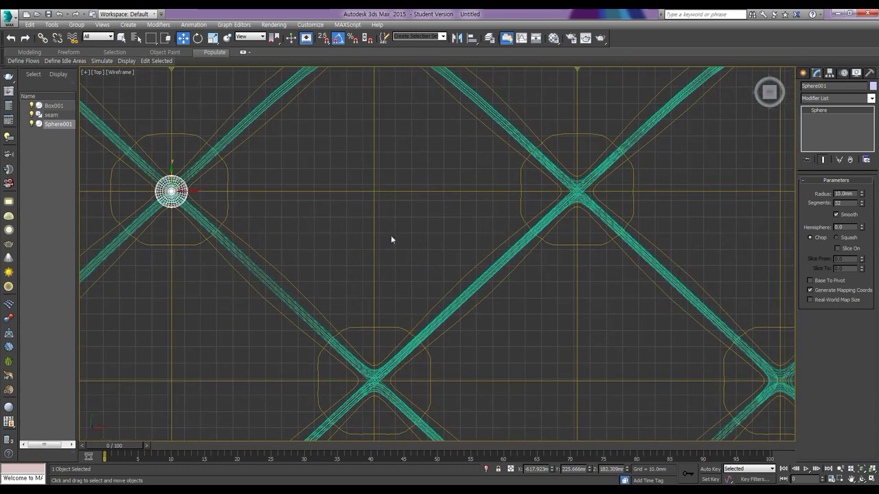
{"action": "left_click_drag", "start_coordinate": [193, 190], "coordinate": [598, 206], "text": "shift"}
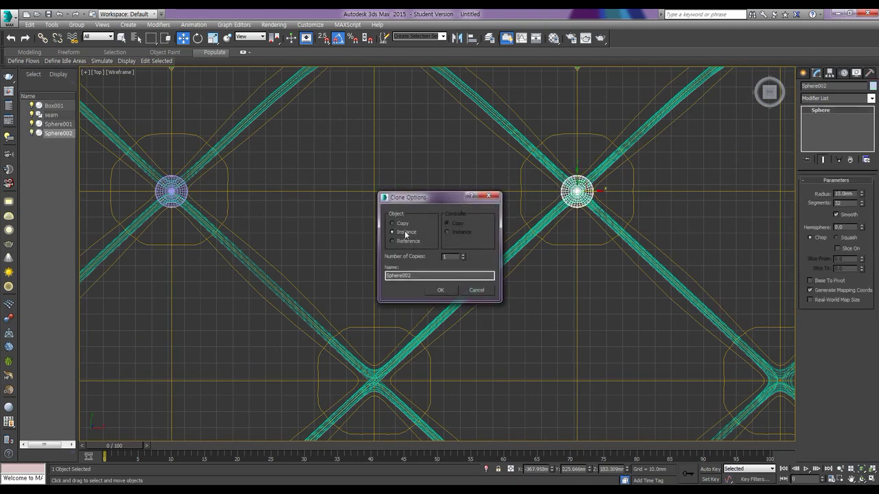
{"action": "left_click", "coordinate": [463, 256]}
{"action": "left_click", "coordinate": [440, 290]}
Step: Select all six buttons of the row and clone them as one set of instances straight down to the cushion's underside in the front view
{"action": "scroll", "coordinate": [430, 246], "scroll_direction": "down", "scroll_amount": 10}
{"action": "middle_click_drag", "start_coordinate": [557, 275], "coordinate": [475, 285]}
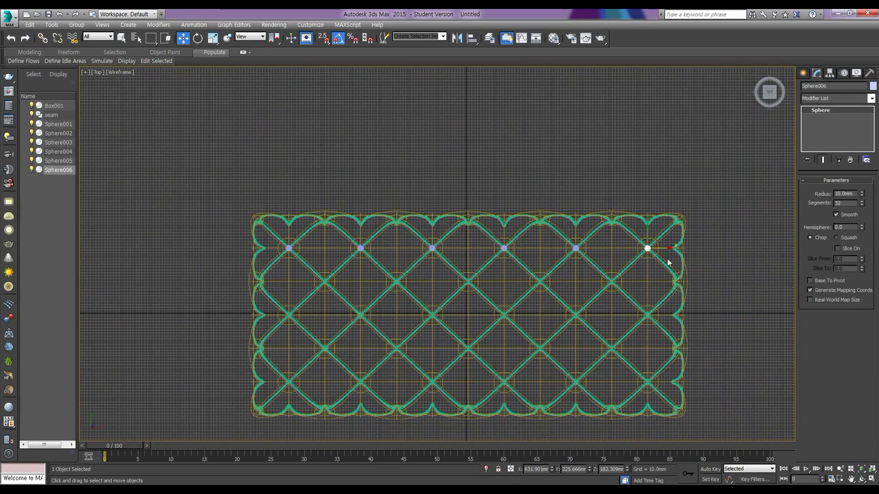
{"action": "left_click", "coordinate": [67, 125], "text": "shift"}
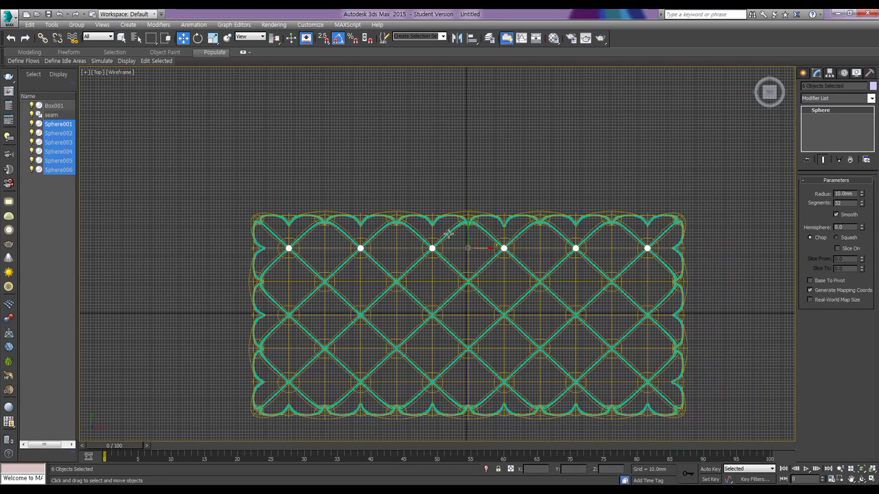
{"action": "key", "text": "alt+w"}
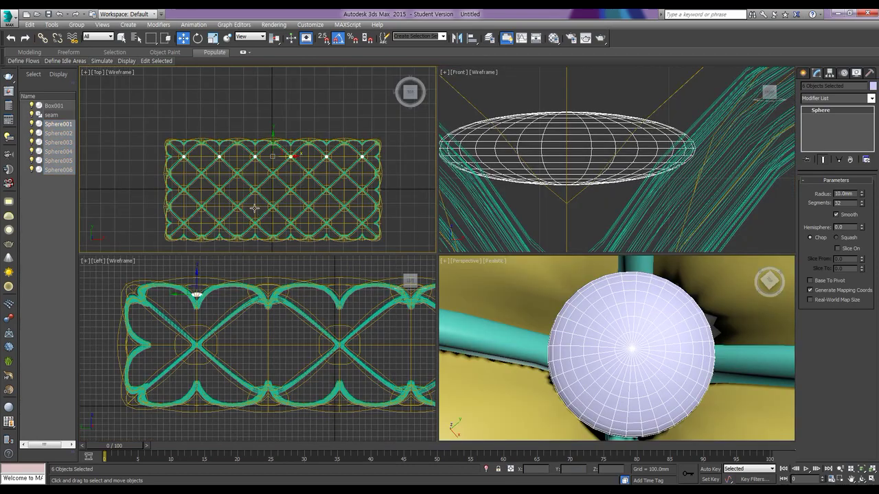
{"action": "scroll", "coordinate": [623, 190], "scroll_direction": "down", "scroll_amount": 10}
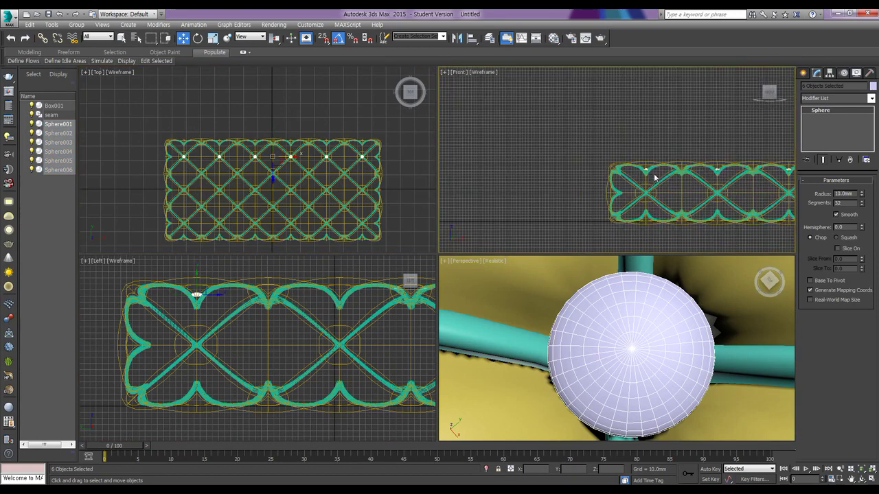
{"action": "middle_click_drag", "start_coordinate": [680, 182], "coordinate": [647, 180]}
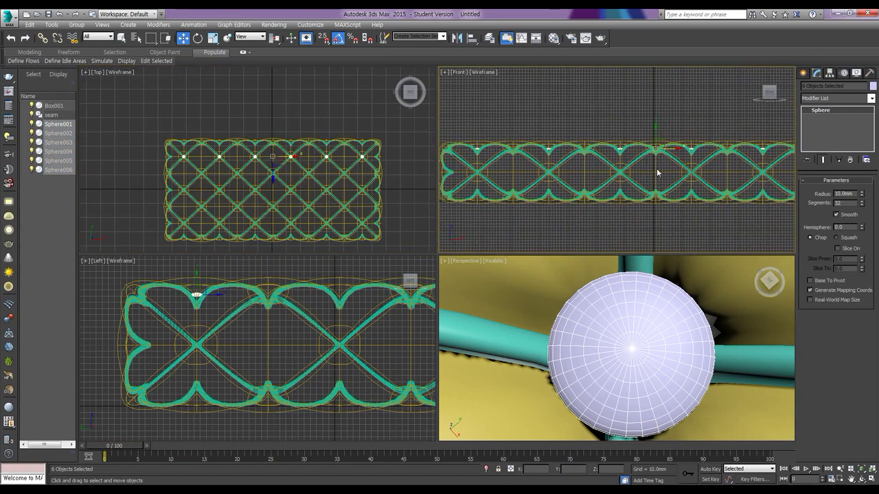
{"action": "key", "text": "alt+w"}
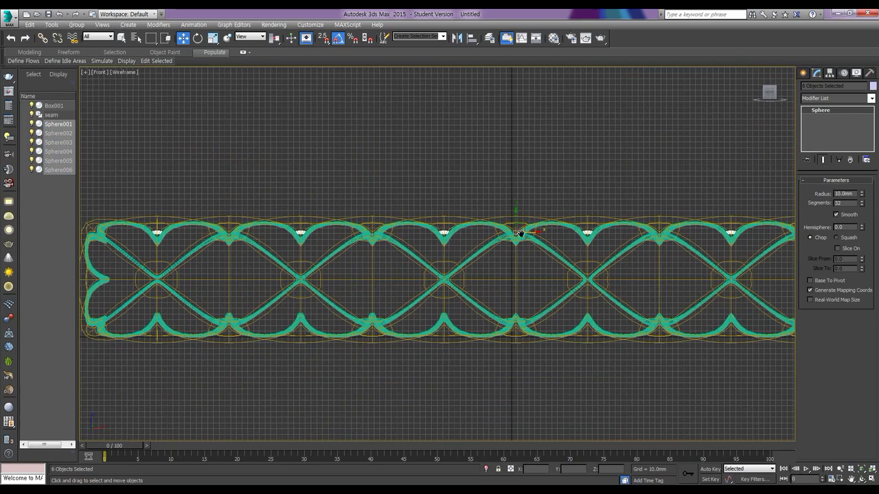
{"action": "scroll", "coordinate": [519, 231], "scroll_direction": "down", "scroll_amount": 4}
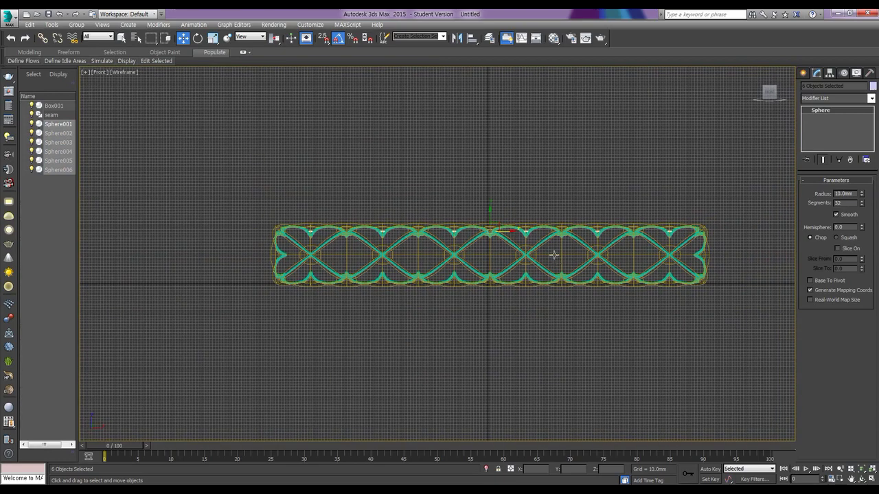
{"action": "left_click", "coordinate": [490, 215]}
{"action": "left_click_drag", "start_coordinate": [489, 215], "coordinate": [489, 267]}
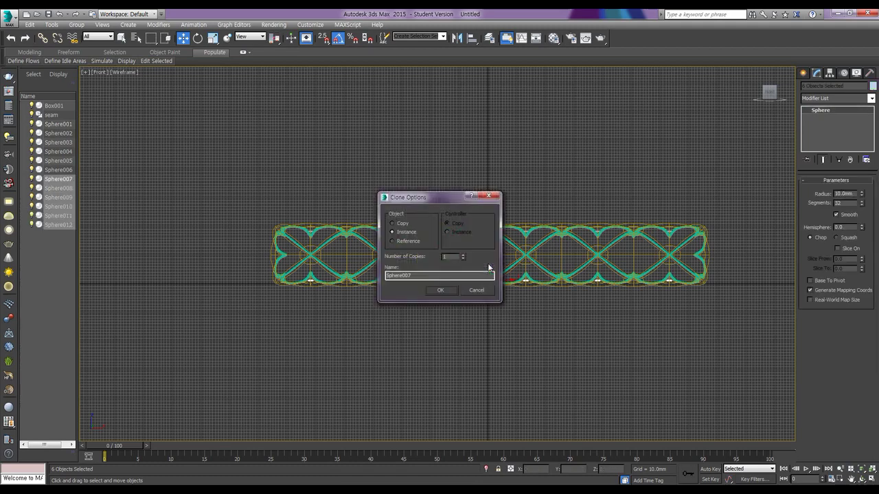
{"action": "left_click", "coordinate": [440, 290]}
Step: Raise the six underside buttons slightly into their seam dips in the front view
{"action": "middle_click_drag", "start_coordinate": [353, 319], "coordinate": [350, 302]}
{"action": "scroll", "coordinate": [351, 302], "scroll_direction": "up", "scroll_amount": 6}
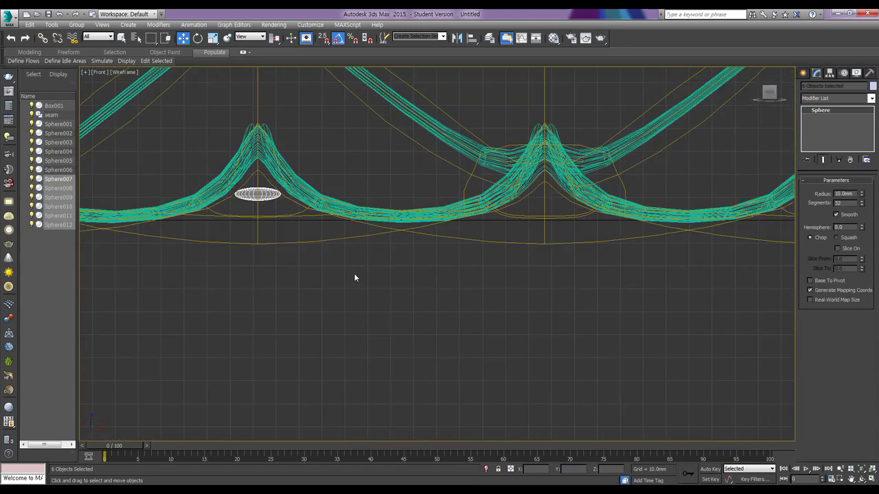
{"action": "middle_click_drag", "start_coordinate": [359, 254], "coordinate": [510, 279]}
{"action": "middle_click_drag", "start_coordinate": [634, 258], "coordinate": [587, 268]}
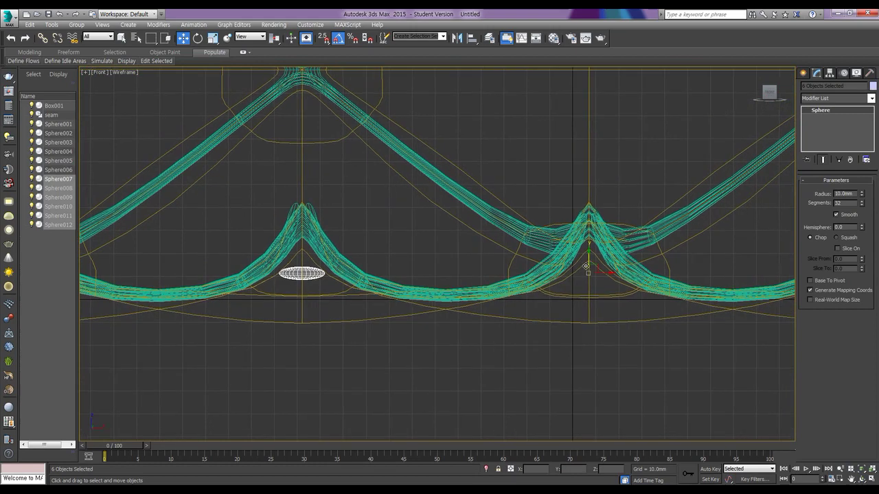
{"action": "left_click_drag", "start_coordinate": [589, 259], "coordinate": [590, 251]}
Step: Compare the underside buttons with the upper button's depth and raise the underside row a little further to match
{"action": "scroll", "coordinate": [510, 250], "scroll_direction": "up", "scroll_amount": 3}
{"action": "middle_click_drag", "start_coordinate": [510, 250], "coordinate": [580, 399]}
{"action": "scroll", "coordinate": [398, 241], "scroll_direction": "up", "scroll_amount": 5}
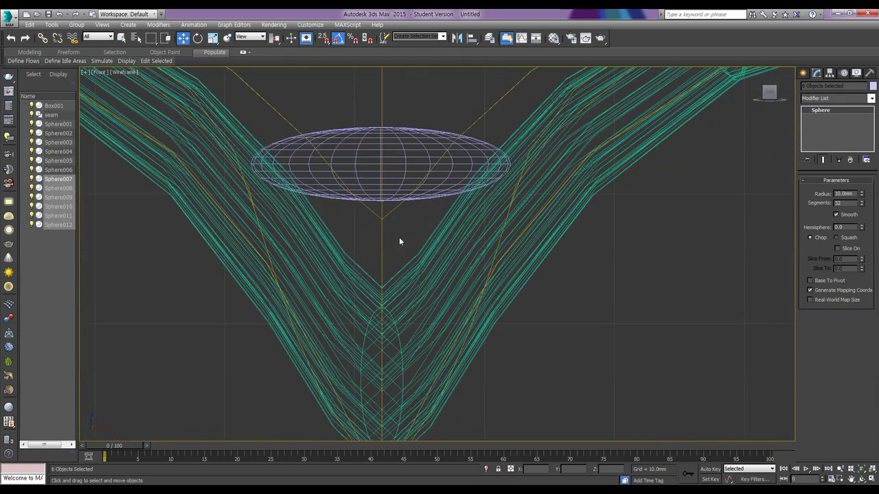
{"action": "scroll", "coordinate": [398, 240], "scroll_direction": "down", "scroll_amount": 3}
{"action": "scroll", "coordinate": [560, 320], "scroll_direction": "down", "scroll_amount": 4}
{"action": "scroll", "coordinate": [586, 337], "scroll_direction": "up", "scroll_amount": 2}
{"action": "middle_click_drag", "start_coordinate": [586, 337], "coordinate": [509, 299]}
{"action": "scroll", "coordinate": [511, 306], "scroll_direction": "up", "scroll_amount": 2}
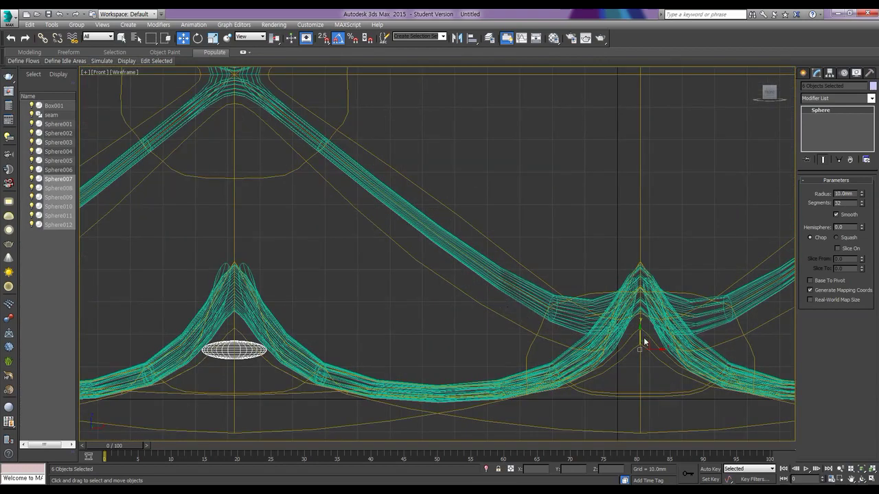
{"action": "left_click_drag", "start_coordinate": [640, 333], "coordinate": [639, 326]}
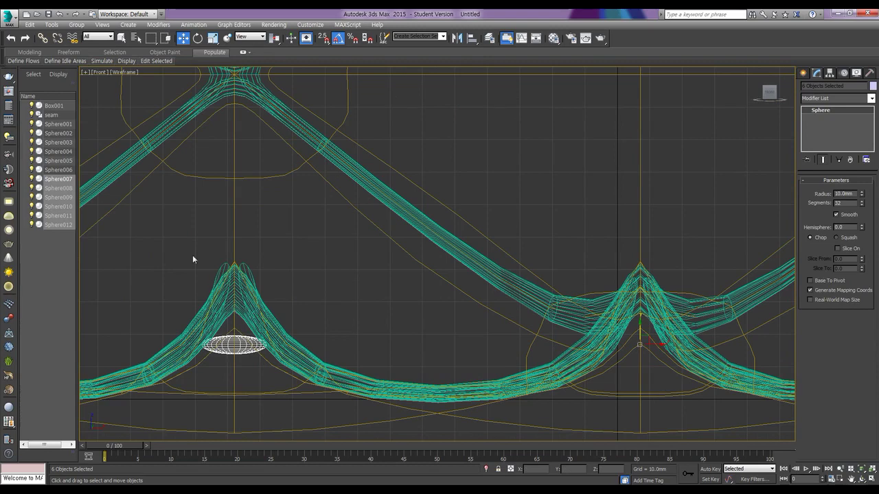
Step: Select all twelve buttons and clone them along Y in the top view as two sets of instances on the remaining two rows of crossings
{"action": "scroll", "coordinate": [323, 290], "scroll_direction": "down", "scroll_amount": 5}
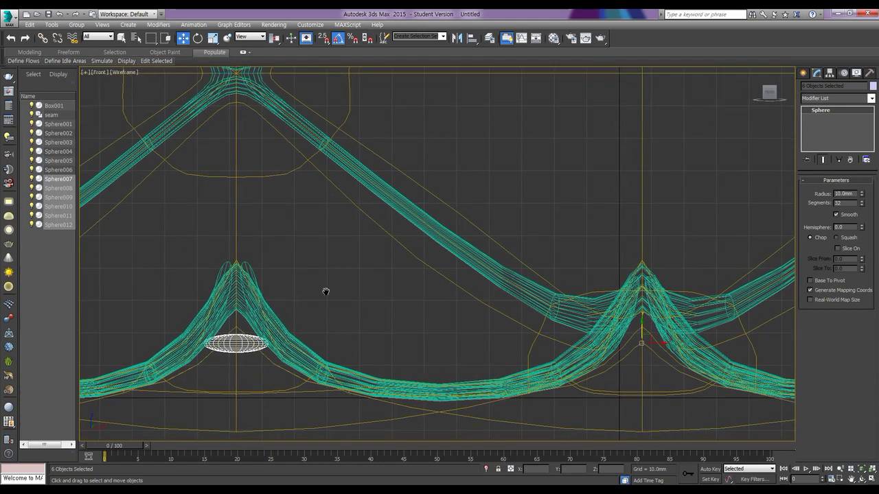
{"action": "key", "text": "alt+w"}
{"action": "scroll", "coordinate": [256, 193], "scroll_direction": "up", "scroll_amount": 3}
{"action": "scroll", "coordinate": [255, 193], "scroll_direction": "down", "scroll_amount": 4}
{"action": "key", "text": "alt+w"}
{"action": "scroll", "coordinate": [313, 226], "scroll_direction": "up", "scroll_amount": 2}
{"action": "left_click", "coordinate": [55, 125]}
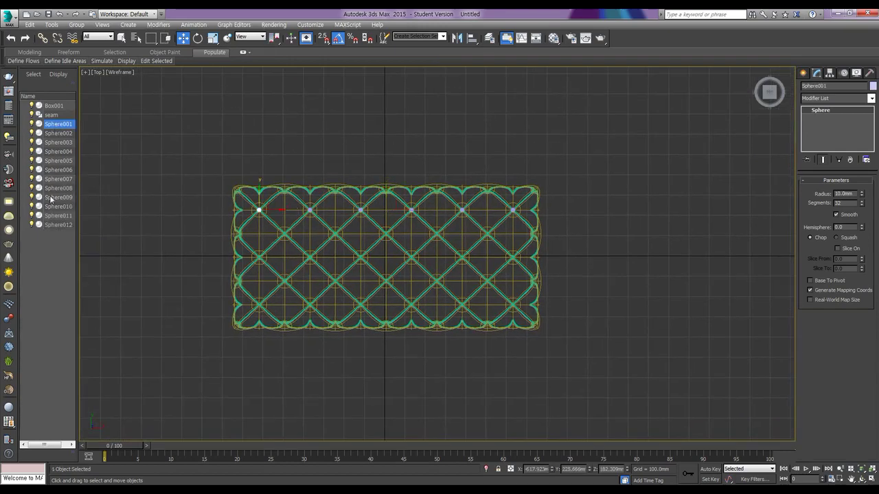
{"action": "left_click", "coordinate": [57, 225], "text": "shift"}
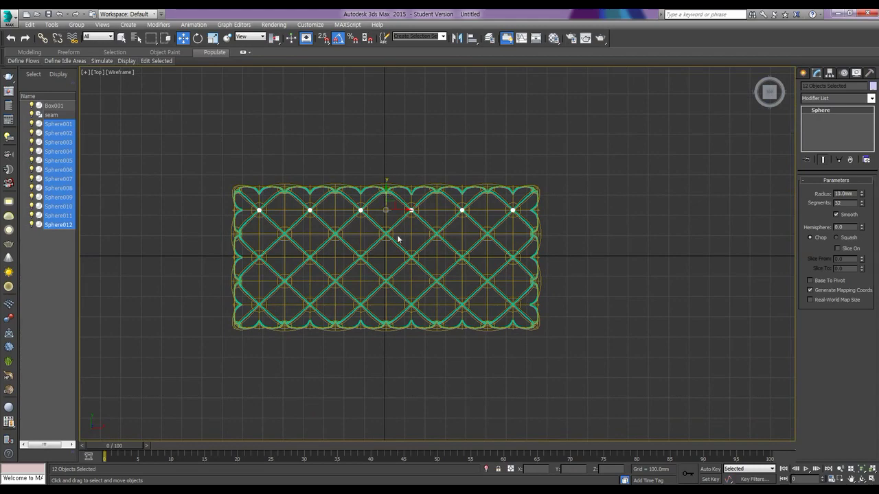
{"action": "scroll", "coordinate": [397, 238], "scroll_direction": "up", "scroll_amount": 4}
{"action": "scroll", "coordinate": [373, 212], "scroll_direction": "up", "scroll_amount": 2}
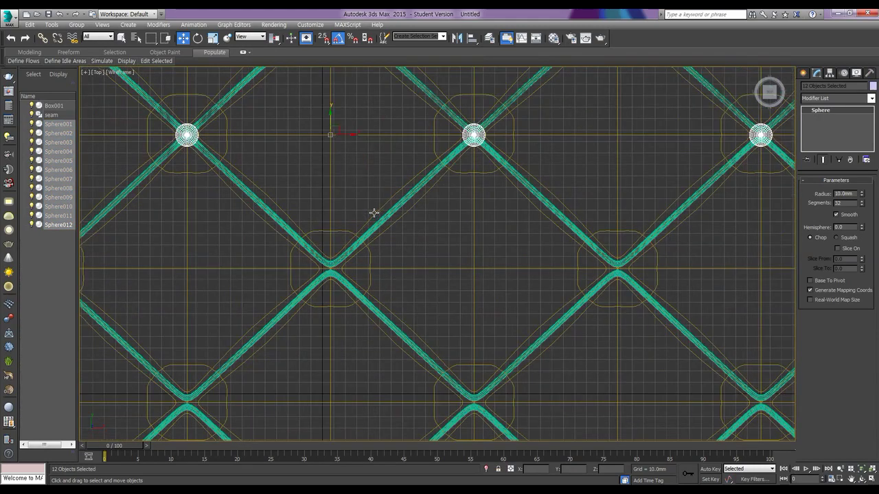
{"action": "left_click_drag", "start_coordinate": [330, 120], "coordinate": [314, 387], "text": "shift"}
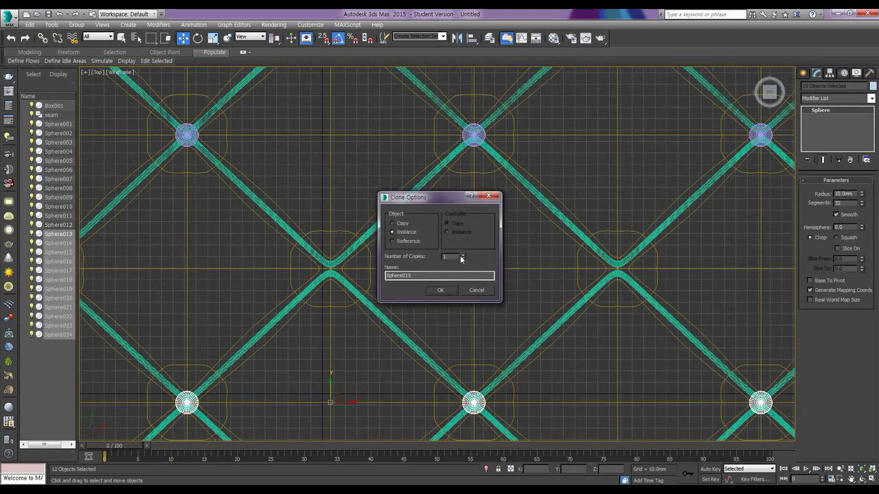
{"action": "left_click", "coordinate": [442, 291]}
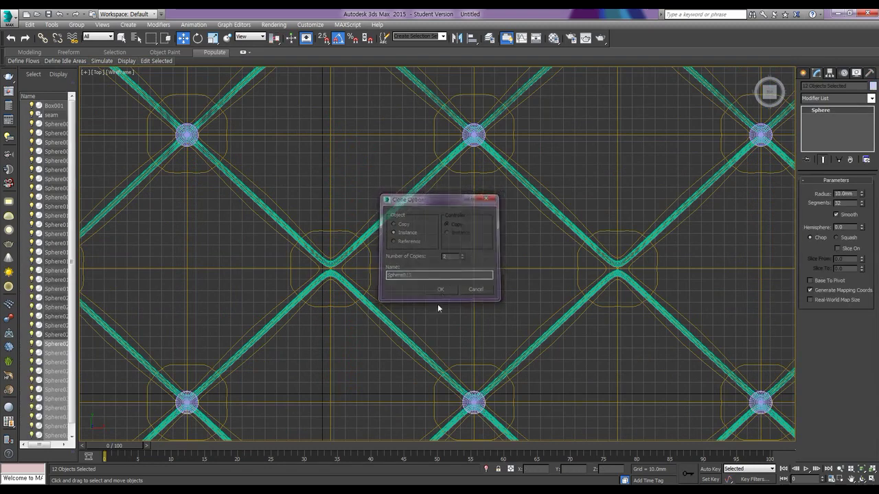
Step: Inspect the button placement across the whole cushion in the top, left and front views
{"action": "scroll", "coordinate": [455, 182], "scroll_direction": "down", "scroll_amount": 5}
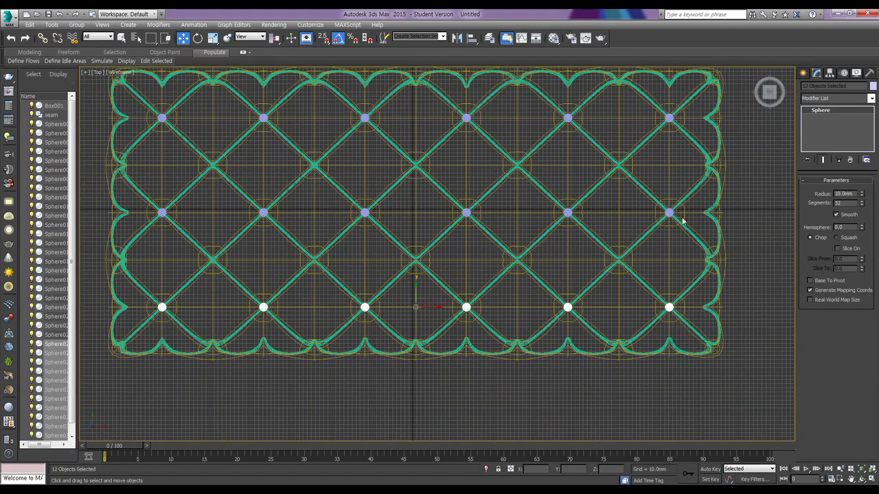
{"action": "key", "text": "alt+w"}
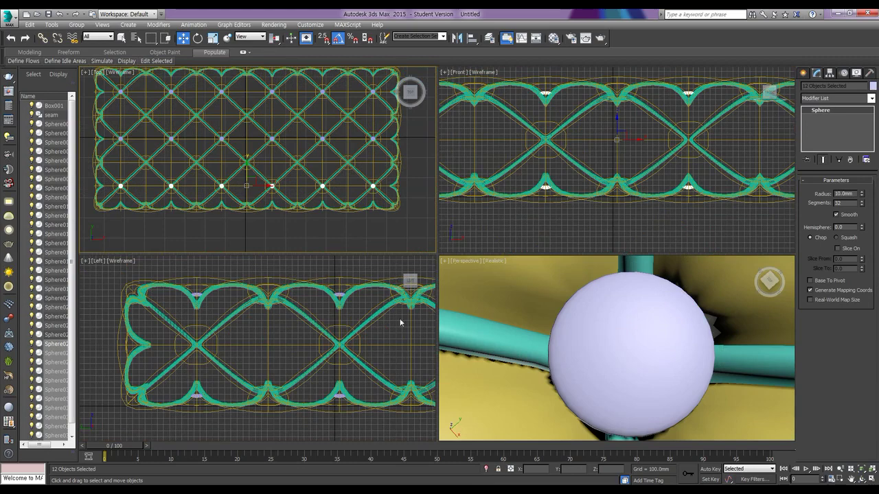
{"action": "scroll", "coordinate": [385, 324], "scroll_direction": "down", "scroll_amount": 4}
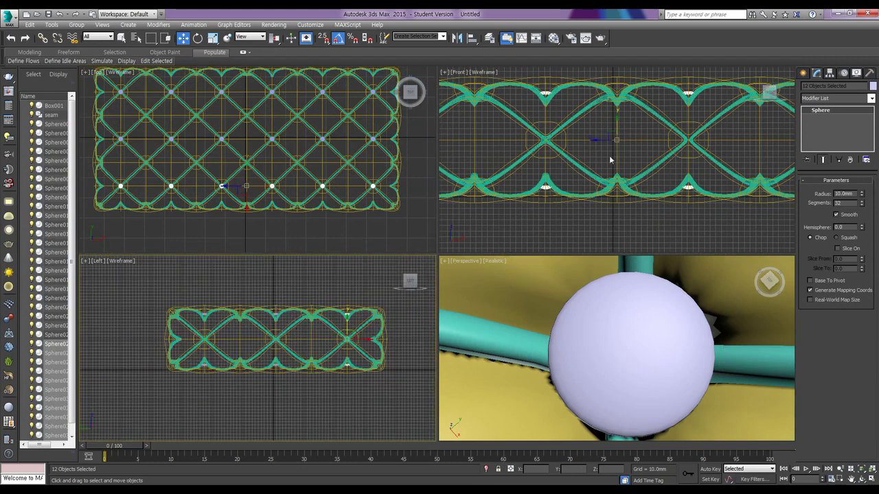
{"action": "scroll", "coordinate": [610, 159], "scroll_direction": "down", "scroll_amount": 8}
{"action": "scroll", "coordinate": [605, 119], "scroll_direction": "up", "scroll_amount": 2}
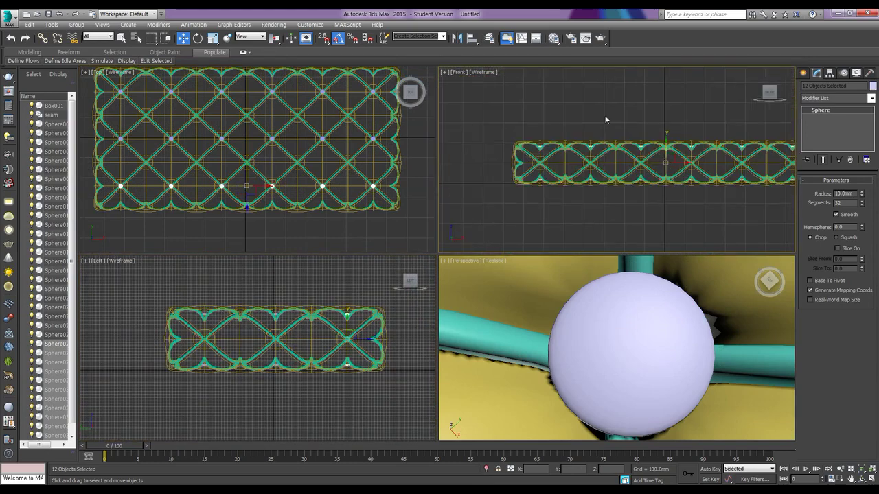
{"action": "middle_click_drag", "start_coordinate": [273, 166], "coordinate": [293, 166]}
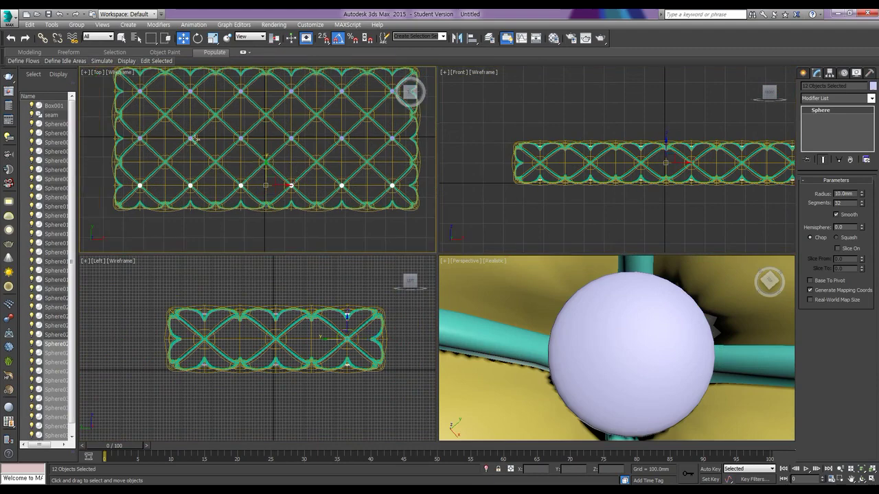
{"action": "scroll", "coordinate": [195, 140], "scroll_direction": "down", "scroll_amount": 1}
{"action": "scroll", "coordinate": [219, 193], "scroll_direction": "up", "scroll_amount": 8}
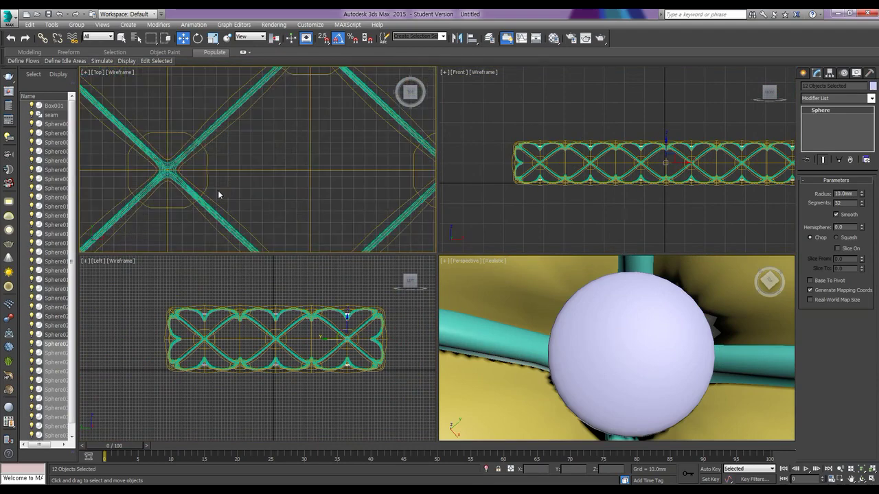
{"action": "middle_click_drag", "start_coordinate": [218, 190], "coordinate": [270, 162]}
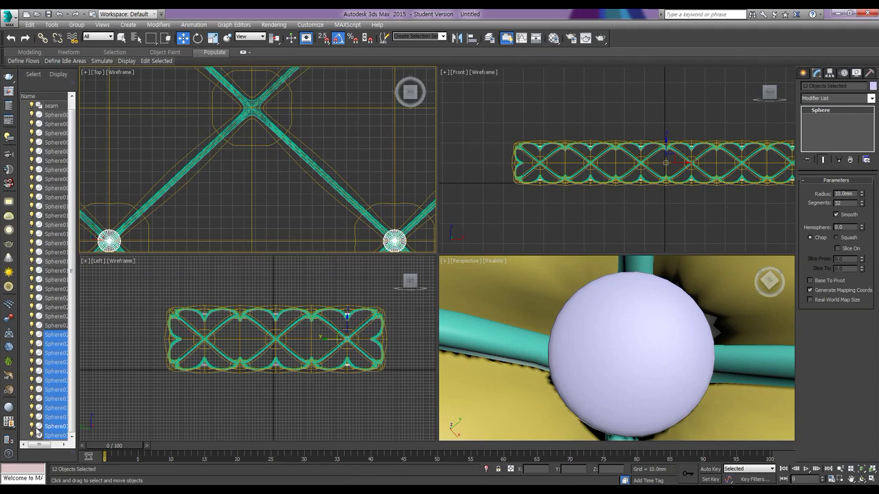
{"action": "left_click", "coordinate": [56, 316]}
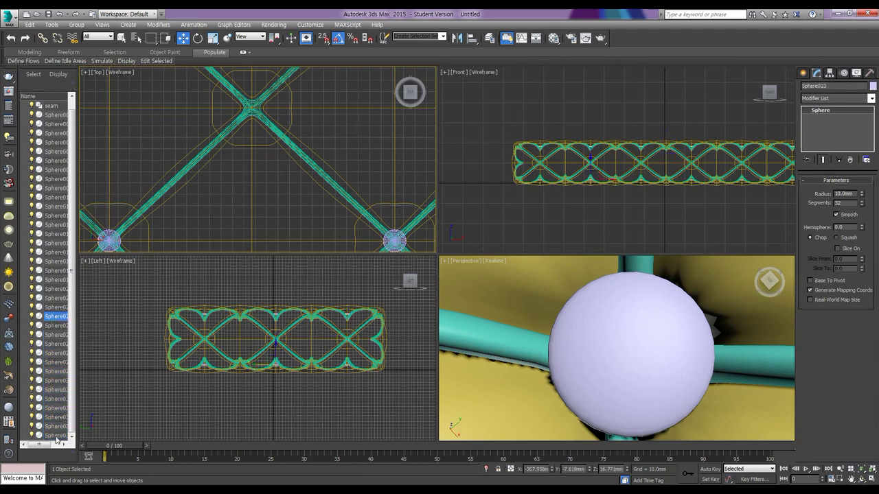
{"action": "left_click", "coordinate": [56, 436]}
{"action": "left_click", "coordinate": [56, 428], "text": "ctrl"}
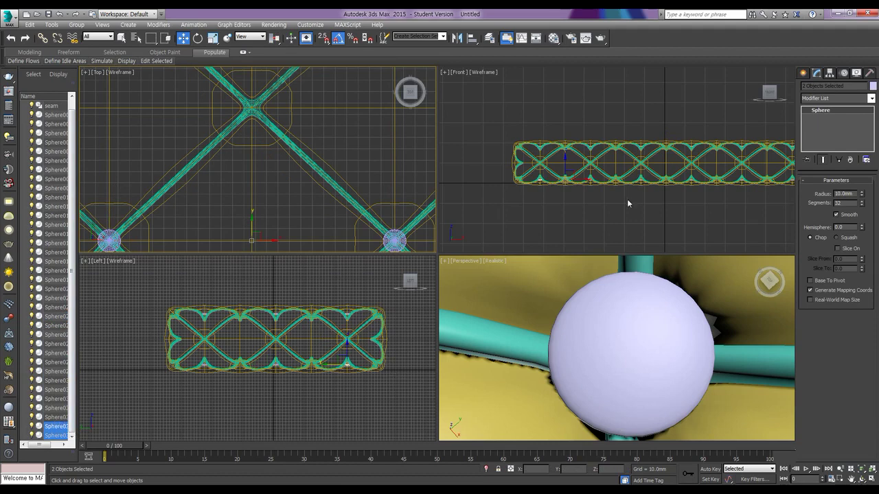
{"action": "middle_click_drag", "start_coordinate": [645, 196], "coordinate": [570, 210]}
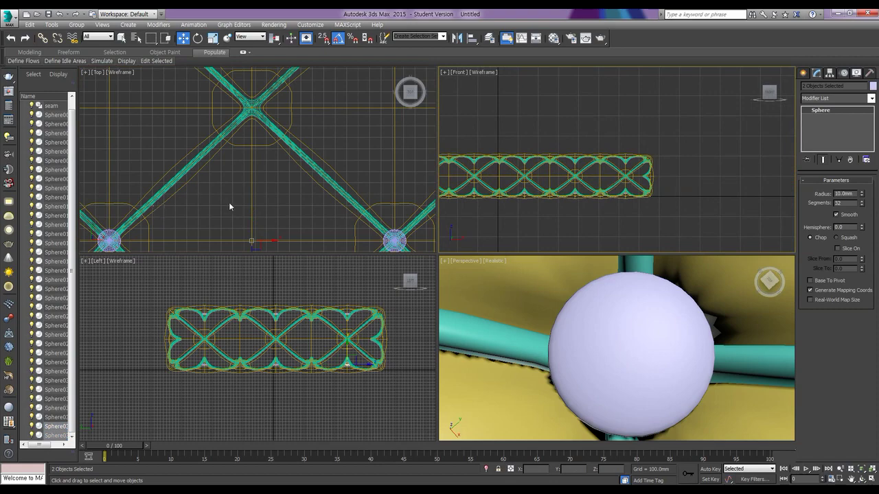
{"action": "scroll", "coordinate": [298, 153], "scroll_direction": "down", "scroll_amount": 4}
{"action": "middle_click_drag", "start_coordinate": [342, 169], "coordinate": [398, 151]}
{"action": "scroll", "coordinate": [254, 172], "scroll_direction": "up", "scroll_amount": 3}
{"action": "key", "text": "z"}
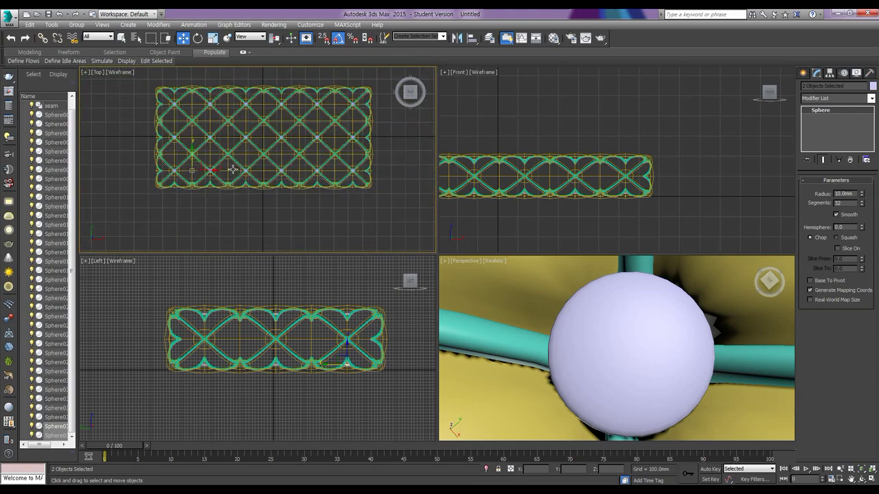
Step: Select the upper and underside buttons at the cushion's front-left corner crossing, using the left view
{"action": "middle_click_drag", "start_coordinate": [247, 165], "coordinate": [251, 173]}
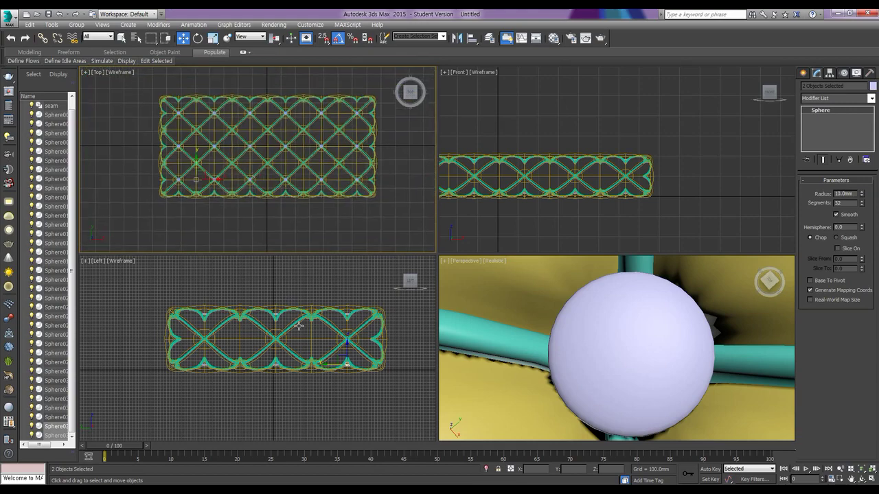
{"action": "middle_click_drag", "start_coordinate": [338, 365], "coordinate": [313, 363]}
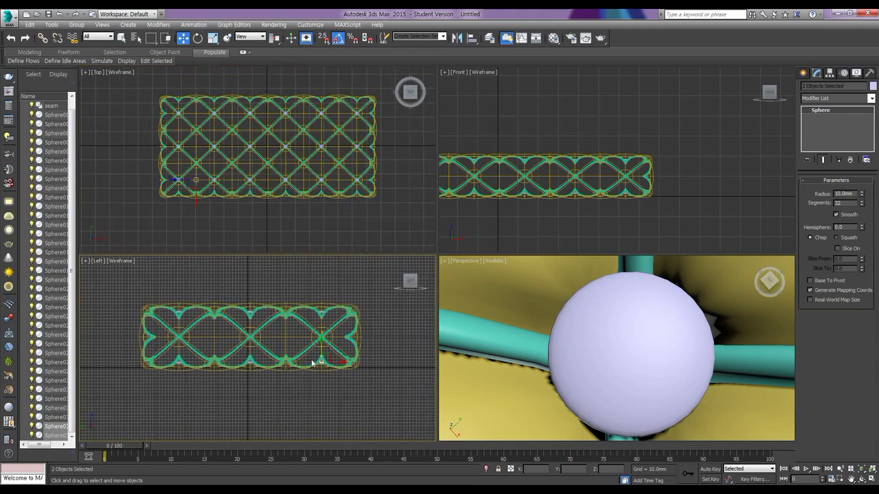
{"action": "scroll", "coordinate": [312, 363], "scroll_direction": "up", "scroll_amount": 5}
{"action": "middle_click_drag", "start_coordinate": [418, 395], "coordinate": [373, 418]}
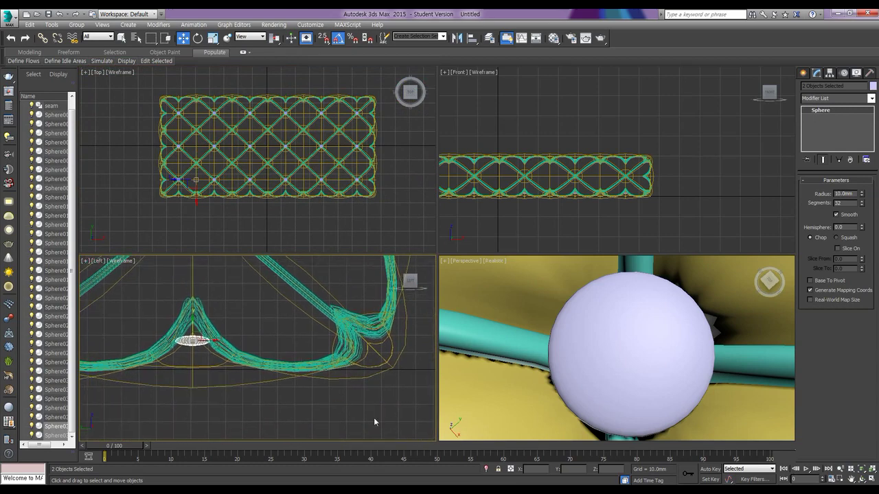
{"action": "left_click", "coordinate": [371, 419]}
{"action": "left_click", "coordinate": [194, 340]}
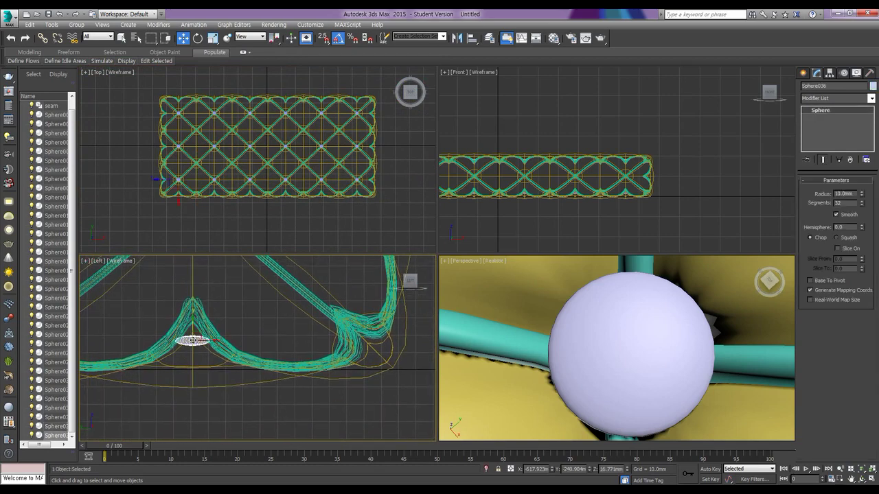
{"action": "middle_click_drag", "start_coordinate": [220, 304], "coordinate": [252, 385]}
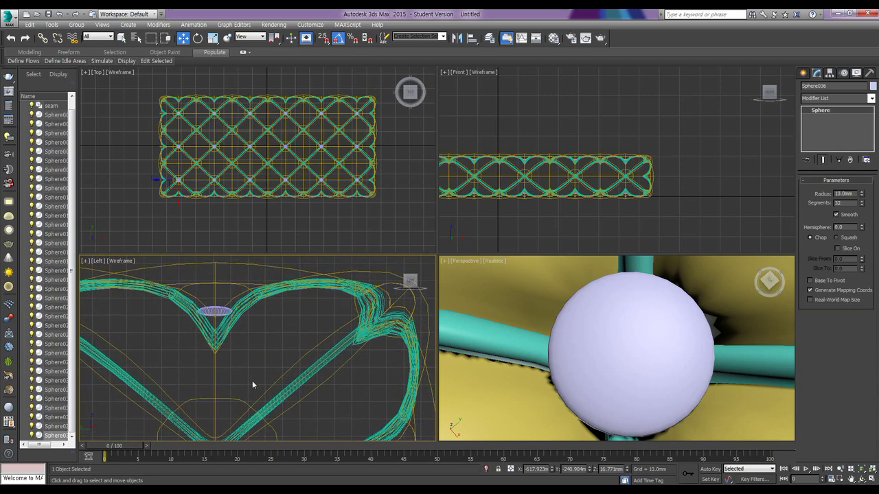
{"action": "left_click", "coordinate": [219, 311], "text": "ctrl"}
{"action": "left_click", "coordinate": [218, 311]}
{"action": "scroll", "coordinate": [251, 363], "scroll_direction": "up", "scroll_amount": 5}
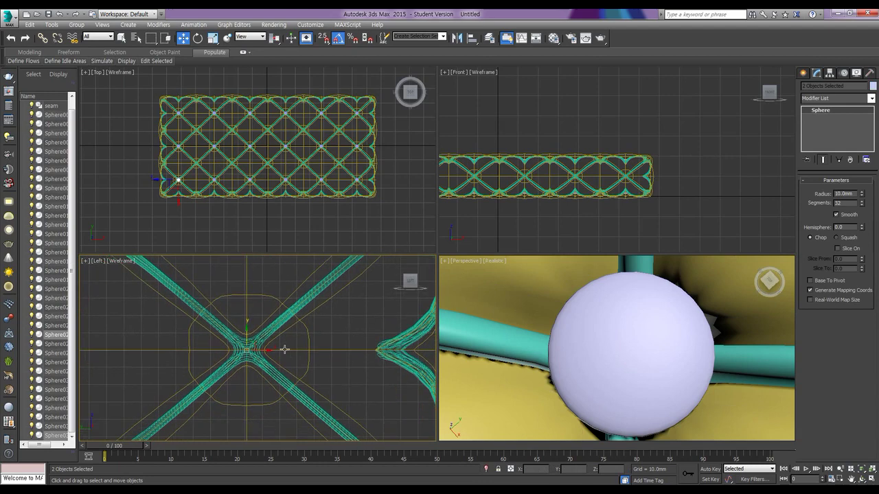
{"action": "scroll", "coordinate": [284, 349], "scroll_direction": "down", "scroll_amount": 5}
Step: Clone the button pair in the top view as one set of instances onto the diagonally adjacent crossing of the offset row
{"action": "middle_click_drag", "start_coordinate": [275, 162], "coordinate": [298, 172]}
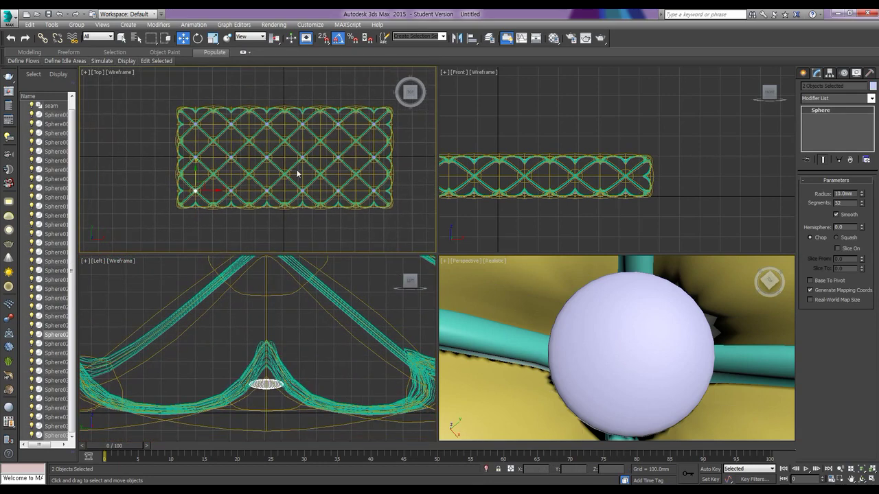
{"action": "scroll", "coordinate": [204, 191], "scroll_direction": "up", "scroll_amount": 6}
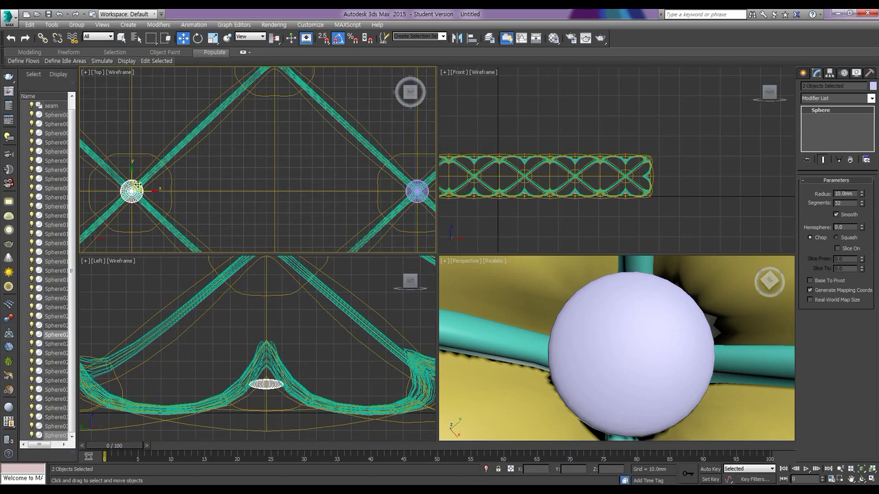
{"action": "middle_click_drag", "start_coordinate": [147, 186], "coordinate": [215, 182]}
{"action": "key", "text": "alt+w"}
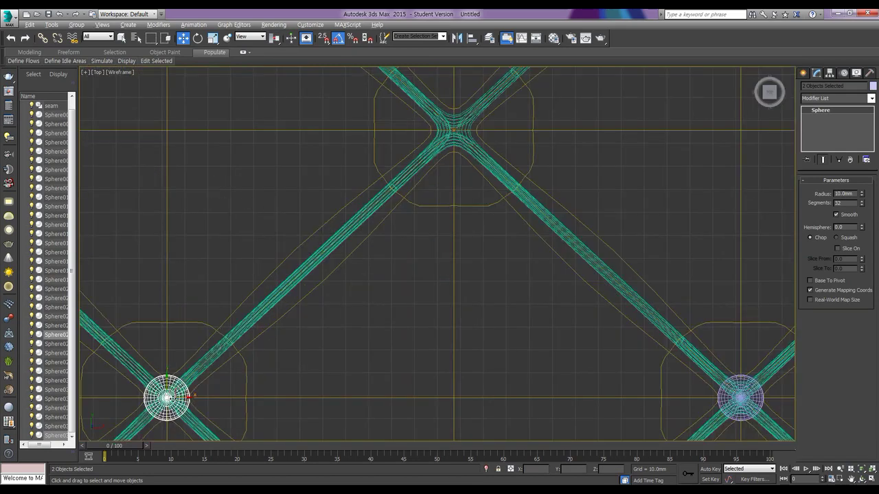
{"action": "mouse_move", "coordinate": [173, 394]}
{"action": "left_mouse_down"}
{"action": "mouse_move", "coordinate": [281, 267]}
{"action": "mouse_move", "coordinate": [463, 126]}
{"action": "mouse_move", "coordinate": [394, 126]}
{"action": "mouse_move", "coordinate": [462, 129]}
{"action": "left_mouse_up"}
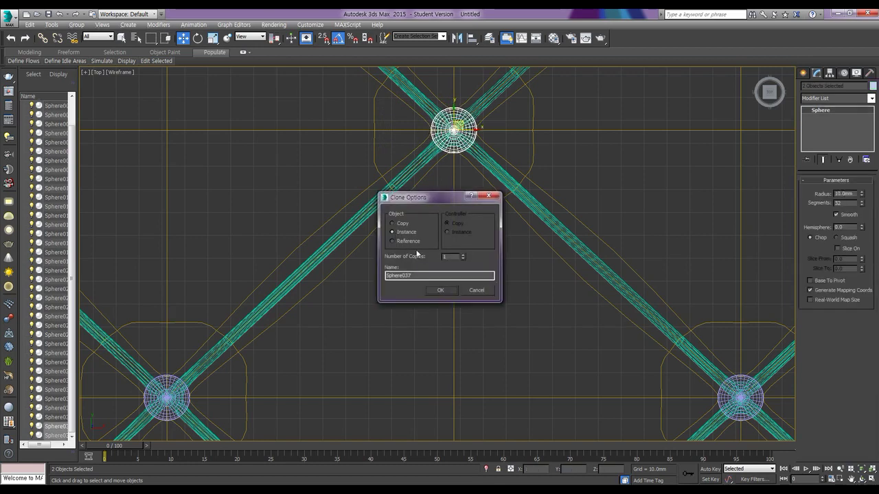
{"action": "left_click", "coordinate": [440, 289]}
Step: Fine-tune the cloned button pair's position so it sits exactly on the centre of the seam crossing in the top view
{"action": "middle_click_drag", "start_coordinate": [349, 130], "coordinate": [348, 247]}
{"action": "scroll", "coordinate": [456, 249], "scroll_direction": "up", "scroll_amount": 5}
{"action": "scroll", "coordinate": [456, 250], "scroll_direction": "up", "scroll_amount": 3}
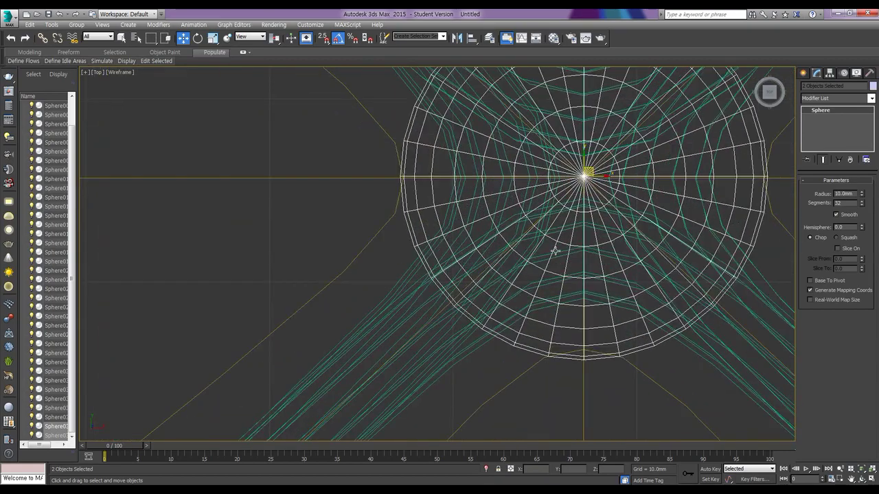
{"action": "middle_click_drag", "start_coordinate": [556, 250], "coordinate": [327, 302]}
{"action": "left_click_drag", "start_coordinate": [359, 224], "coordinate": [359, 224]}
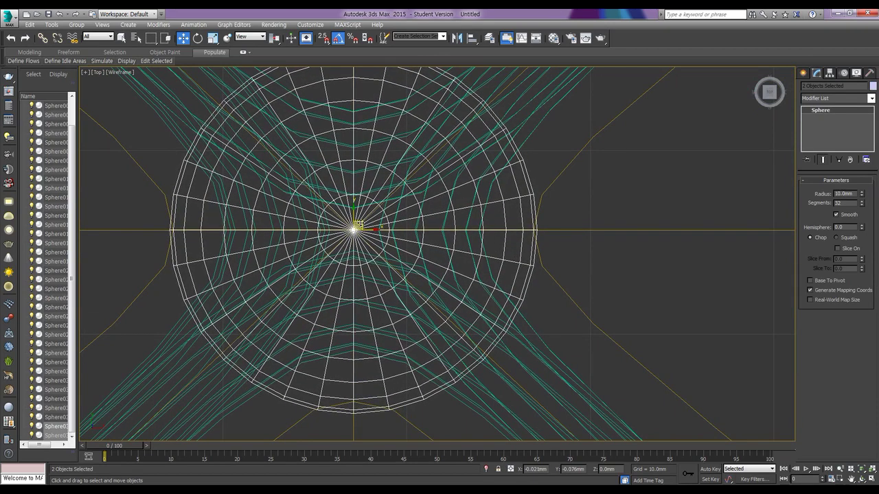
{"action": "left_click_drag", "start_coordinate": [359, 224], "coordinate": [358, 223]}
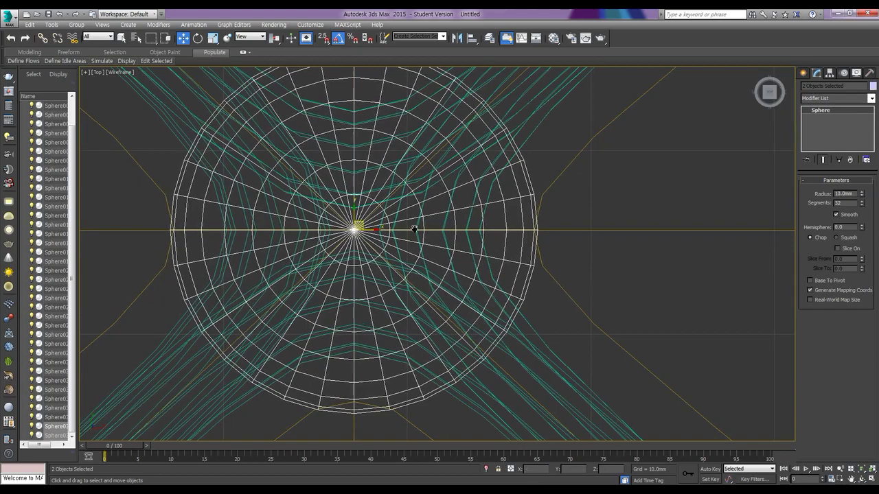
Step: Clone the button pair along X in the top view as four sets of instances on the remaining crossings of the offset row
{"action": "scroll", "coordinate": [515, 236], "scroll_direction": "down", "scroll_amount": 8}
{"action": "middle_click_drag", "start_coordinate": [647, 247], "coordinate": [394, 277]}
{"action": "scroll", "coordinate": [512, 267], "scroll_direction": "down", "scroll_amount": 2}
{"action": "scroll", "coordinate": [464, 256], "scroll_direction": "down", "scroll_amount": 5}
{"action": "scroll", "coordinate": [465, 257], "scroll_direction": "down", "scroll_amount": 2}
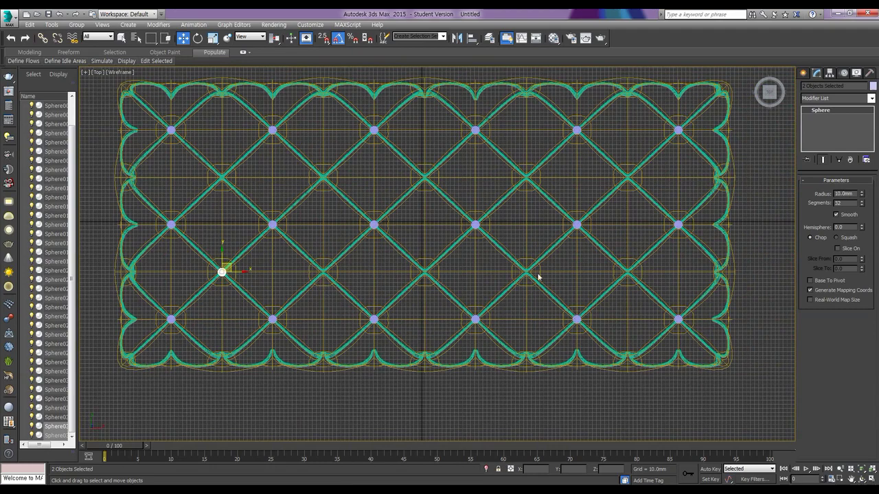
{"action": "scroll", "coordinate": [277, 271], "scroll_direction": "up", "scroll_amount": 6}
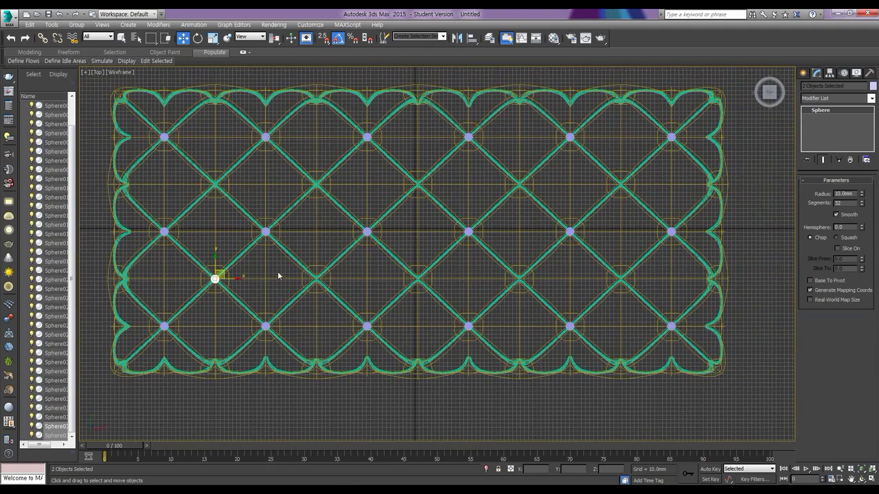
{"action": "middle_click_drag", "start_coordinate": [292, 283], "coordinate": [489, 275]}
{"action": "scroll", "coordinate": [428, 269], "scroll_direction": "up", "scroll_amount": 4}
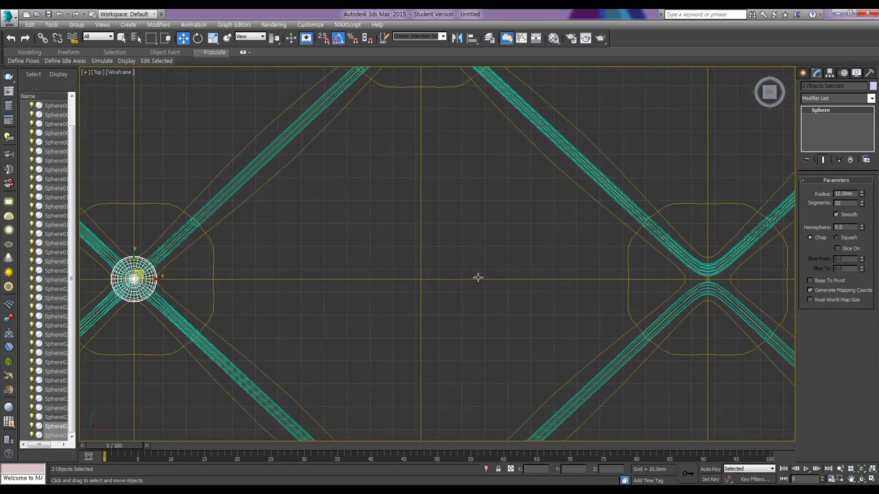
{"action": "left_click_drag", "start_coordinate": [134, 278], "coordinate": [708, 278], "text": "shift"}
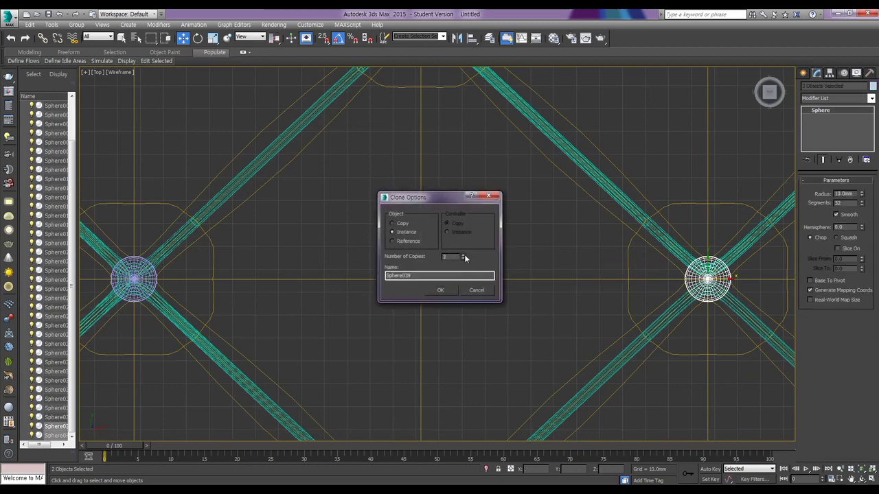
{"action": "left_click", "coordinate": [440, 289]}
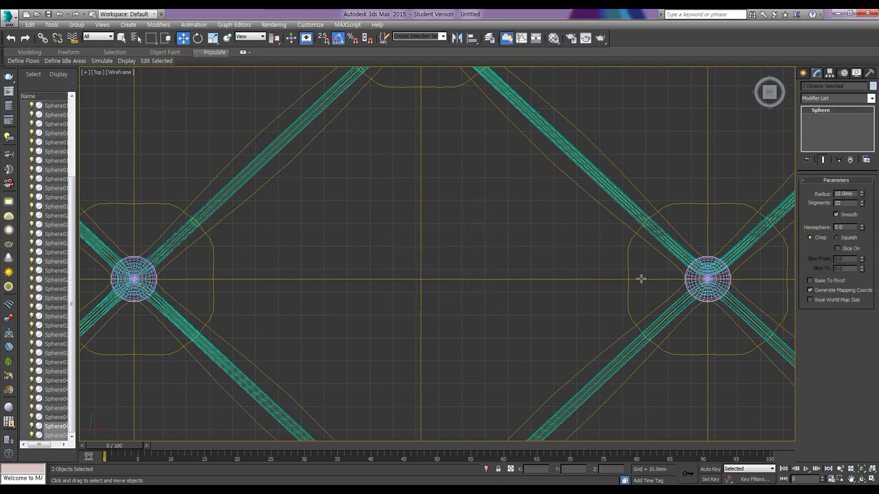
Step: Extend the selection in the top view to the buttons at the other four crossings of the front offset row, including stacked ones picked by name
{"action": "middle_click_drag", "start_coordinate": [638, 279], "coordinate": [392, 277]}
{"action": "scroll", "coordinate": [549, 288], "scroll_direction": "down", "scroll_amount": 5}
{"action": "scroll", "coordinate": [445, 288], "scroll_direction": "down", "scroll_amount": 3}
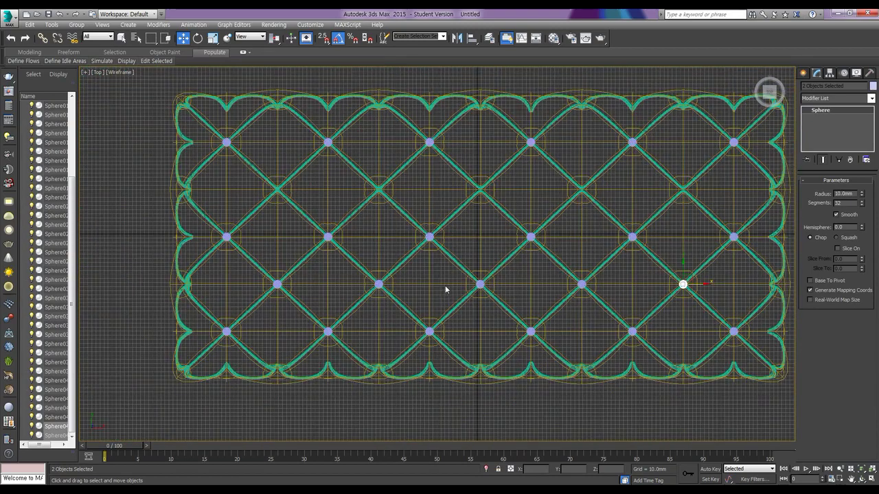
{"action": "middle_click_drag", "start_coordinate": [642, 317], "coordinate": [614, 320]}
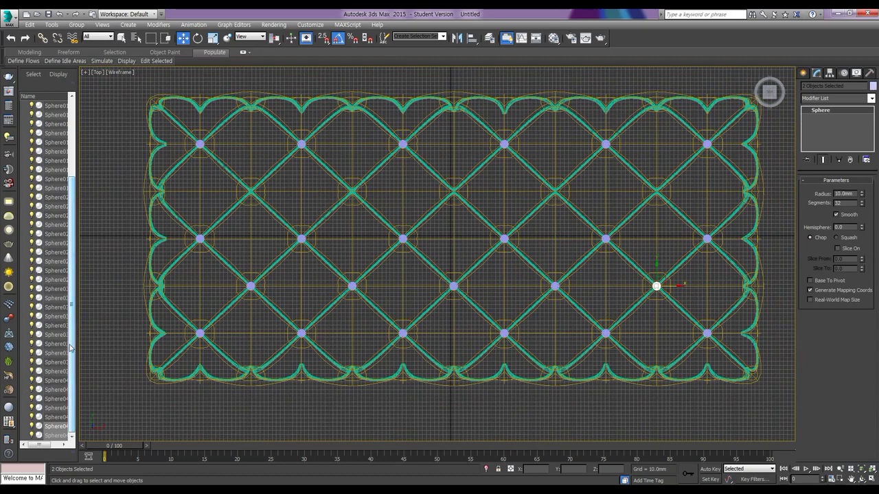
{"action": "left_click_drag", "start_coordinate": [70, 339], "coordinate": [75, 210]}
{"action": "scroll", "coordinate": [78, 277], "scroll_direction": "down", "scroll_amount": 3}
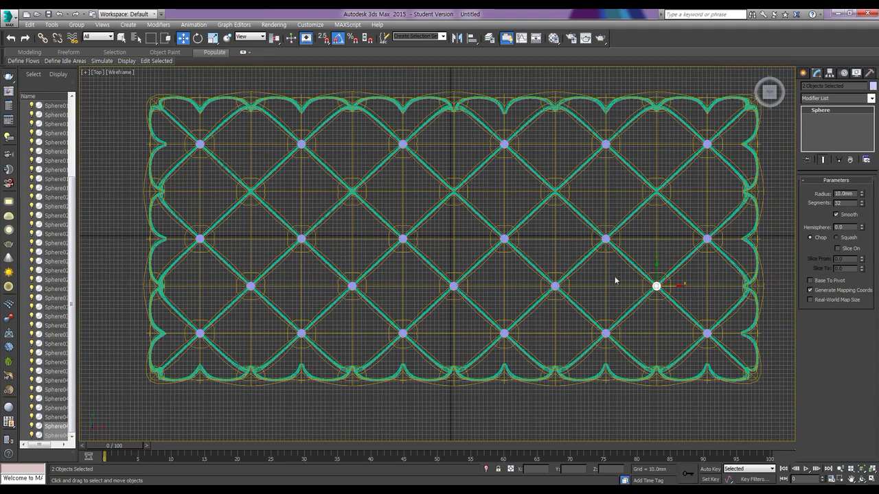
{"action": "left_click", "coordinate": [556, 285], "text": "ctrl"}
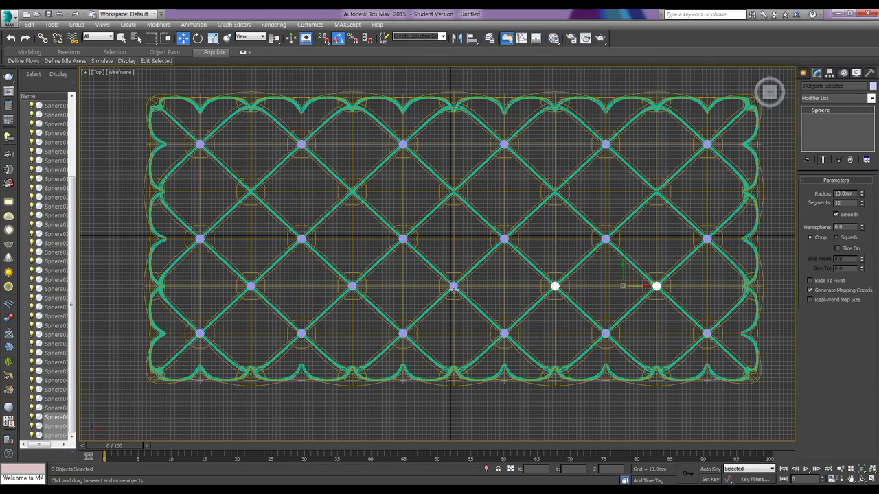
{"action": "left_click", "coordinate": [453, 287], "text": "ctrl"}
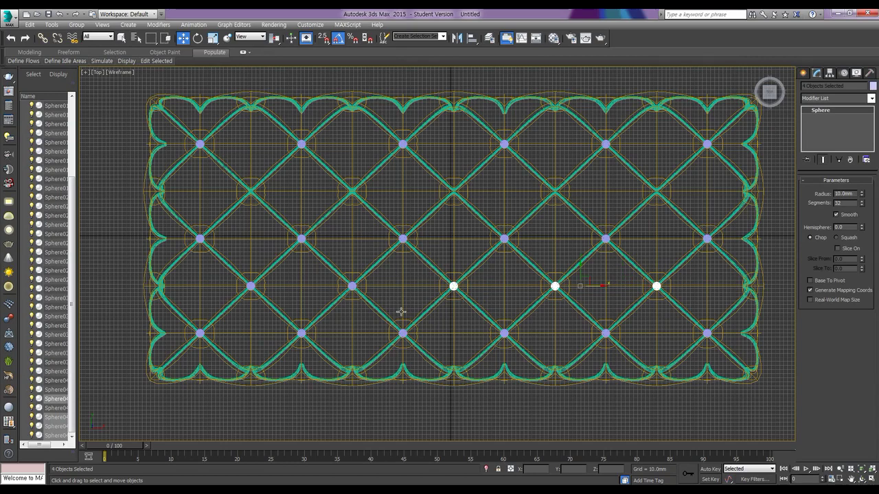
{"action": "left_click", "coordinate": [352, 287], "text": "ctrl"}
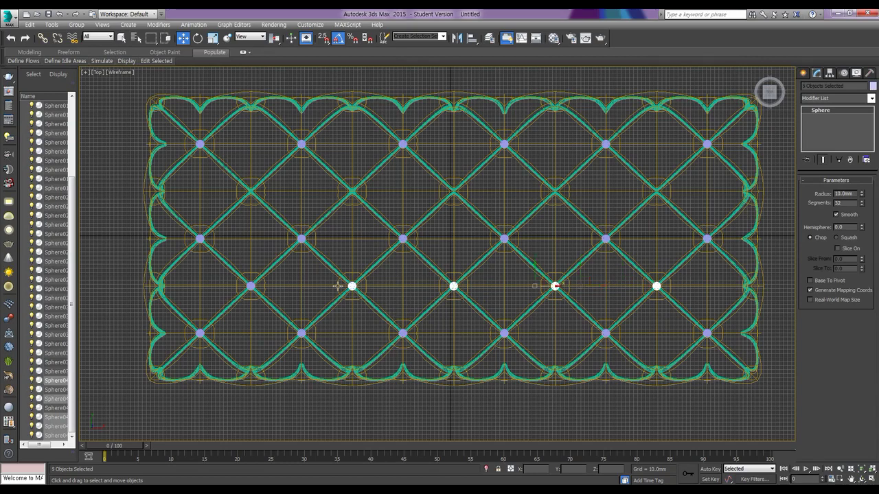
{"action": "left_click", "coordinate": [251, 286], "text": "ctrl"}
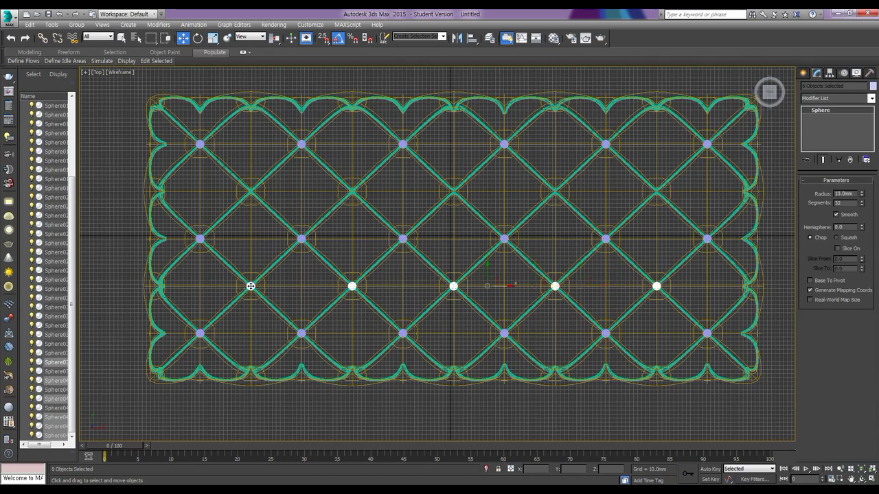
{"action": "left_click", "coordinate": [59, 372], "text": "ctrl"}
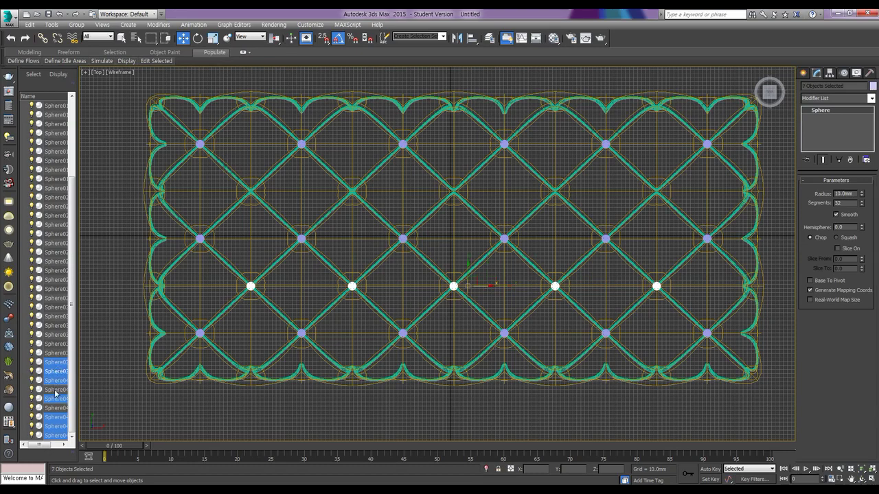
{"action": "left_click", "coordinate": [57, 409], "text": "ctrl"}
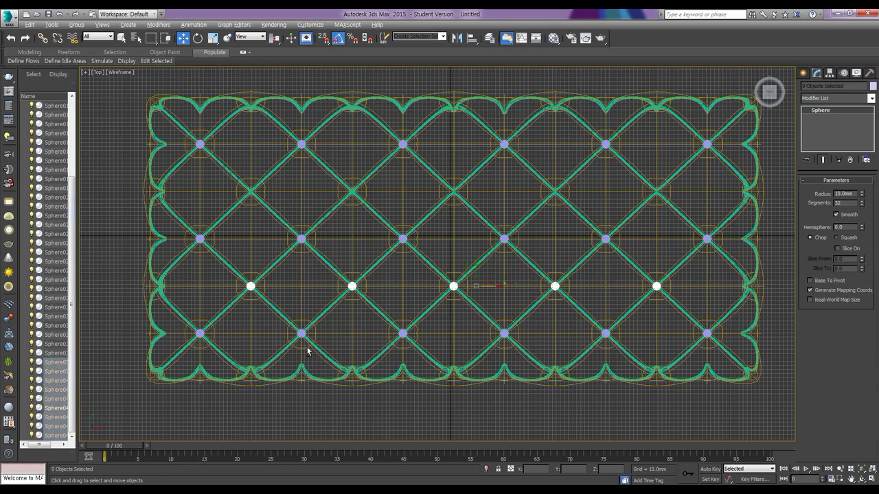
Step: Add the missing underside button of the offset row to the selection in the left view
{"action": "key", "text": "alt+w"}
{"action": "middle_click_drag", "start_coordinate": [550, 175], "coordinate": [686, 171]}
{"action": "scroll", "coordinate": [270, 358], "scroll_direction": "down", "scroll_amount": 6}
{"action": "scroll", "coordinate": [259, 335], "scroll_direction": "down", "scroll_amount": 4}
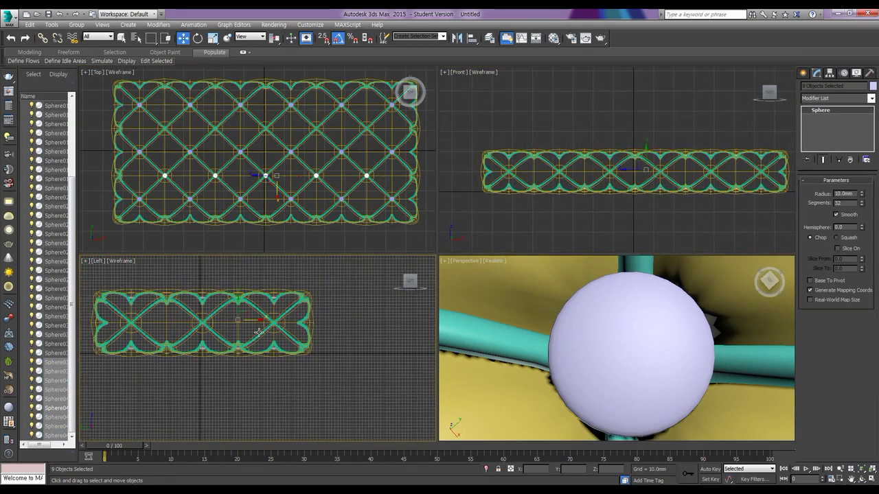
{"action": "scroll", "coordinate": [248, 331], "scroll_direction": "up", "scroll_amount": 4}
{"action": "middle_click_drag", "start_coordinate": [244, 333], "coordinate": [257, 362]}
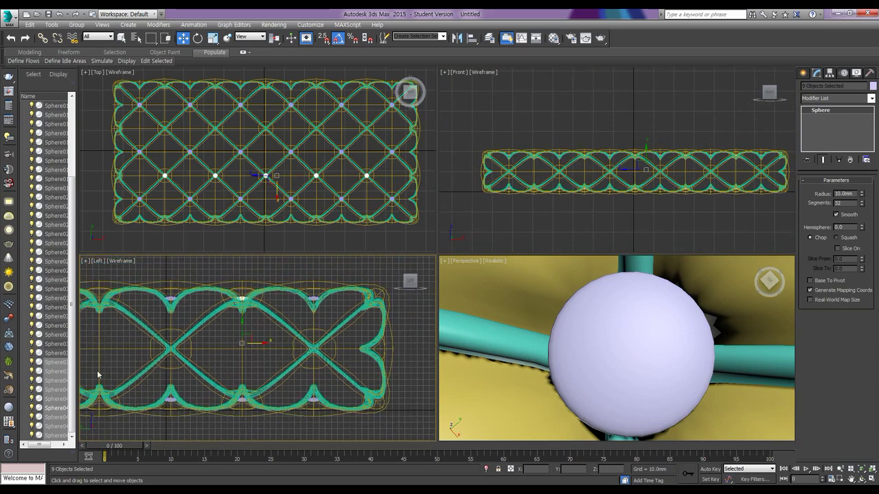
{"action": "middle_click_drag", "start_coordinate": [233, 377], "coordinate": [320, 363]}
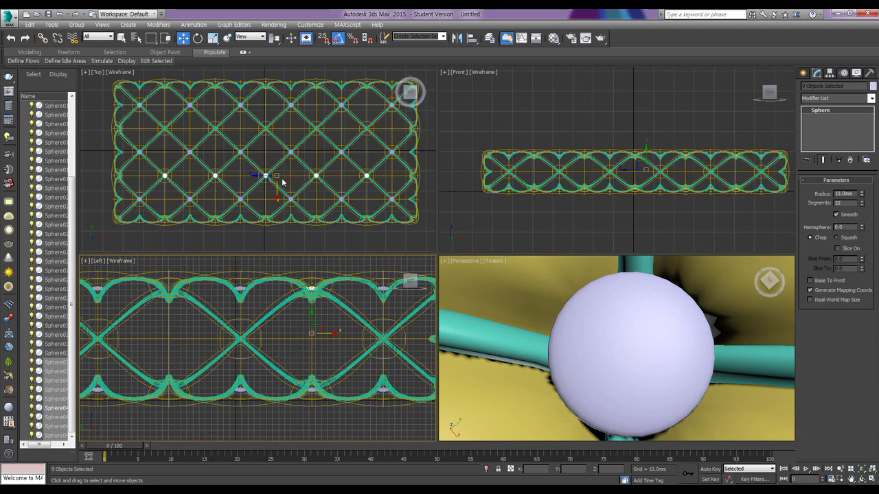
{"action": "mouse_move", "coordinate": [284, 182]}
{"action": "middle_mouse_down"}
{"action": "mouse_move", "coordinate": [294, 170]}
{"action": "mouse_move", "coordinate": [269, 178]}
{"action": "mouse_move", "coordinate": [287, 177]}
{"action": "middle_mouse_up"}
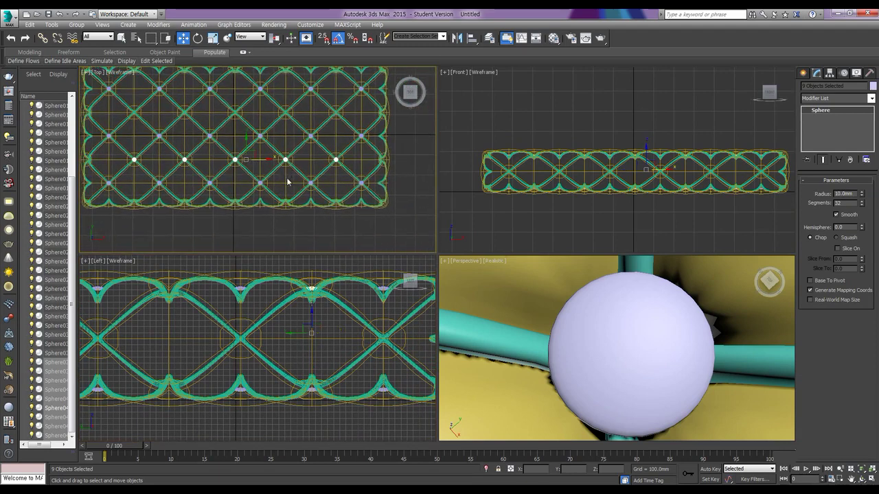
{"action": "left_click", "coordinate": [311, 389], "text": "ctrl"}
{"action": "left_click", "coordinate": [318, 395], "text": "ctrl"}
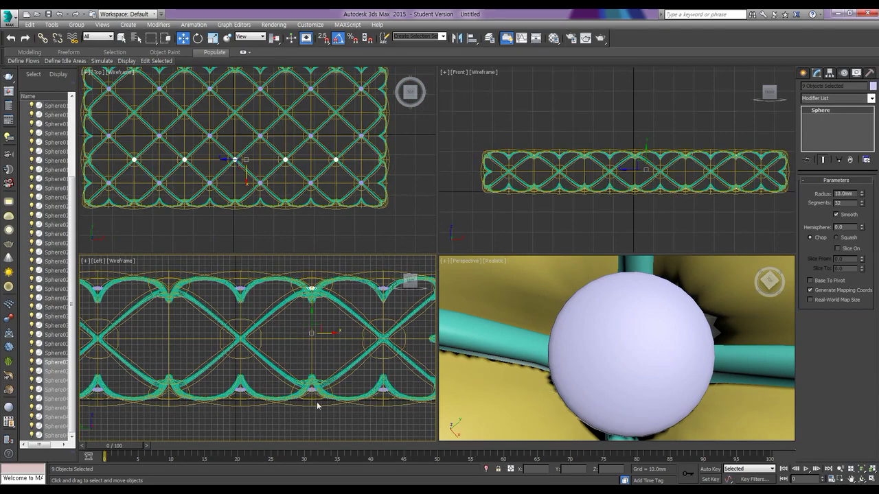
{"action": "left_click", "coordinate": [310, 390], "text": "ctrl"}
{"action": "left_click", "coordinate": [311, 390], "text": "ctrl"}
{"action": "scroll", "coordinate": [302, 392], "scroll_direction": "up", "scroll_amount": 6}
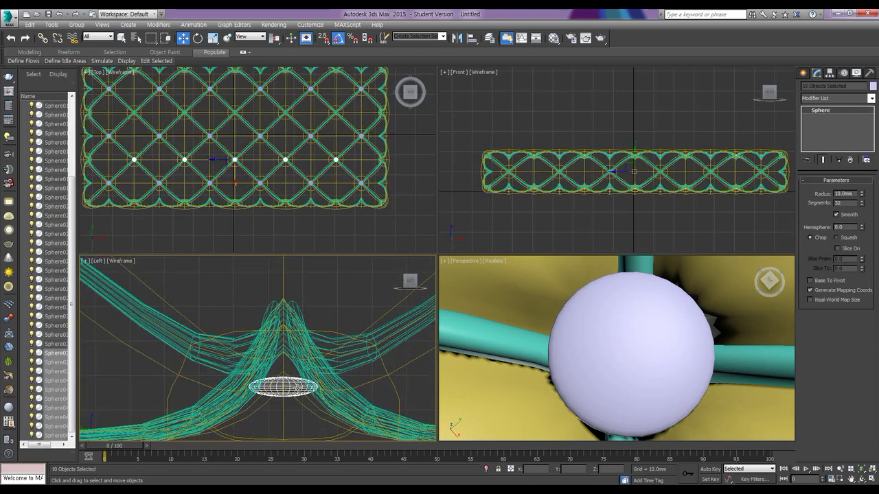
Step: Clone the selected button row along Y in the top view as one set of instances onto the empty rear offset row
{"action": "middle_click_drag", "start_coordinate": [325, 376], "coordinate": [300, 323]}
{"action": "middle_click_drag", "start_coordinate": [569, 180], "coordinate": [533, 173]}
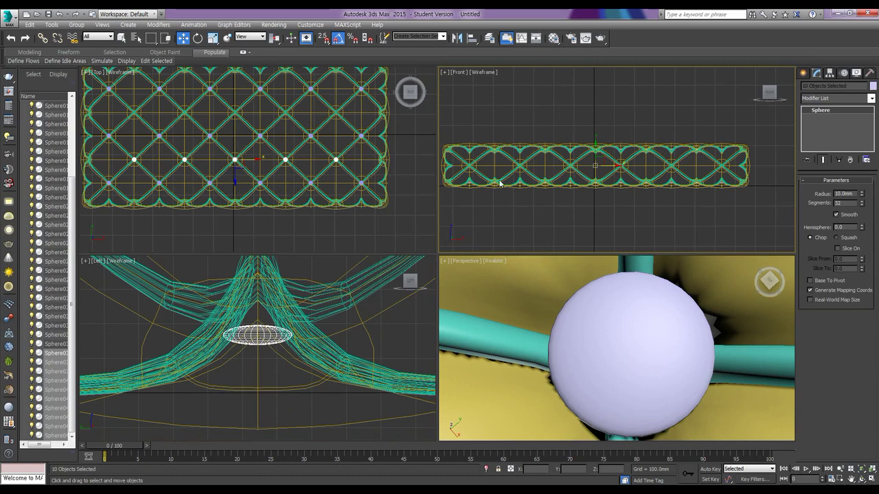
{"action": "middle_click", "coordinate": [235, 172]}
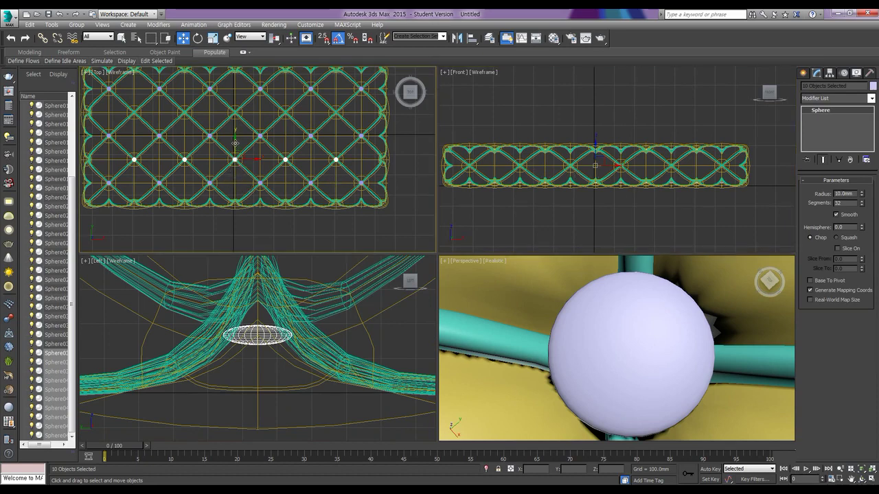
{"action": "left_click_drag", "start_coordinate": [234, 142], "coordinate": [237, 96]}
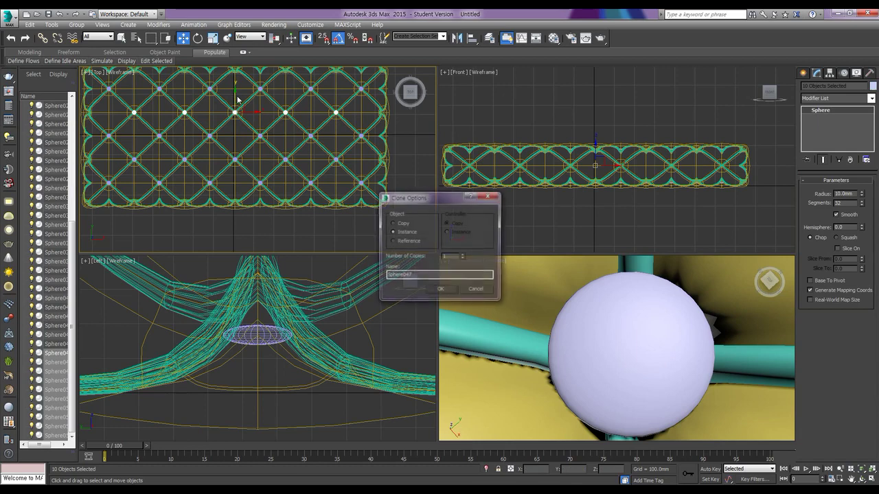
{"action": "left_click", "coordinate": [440, 290]}
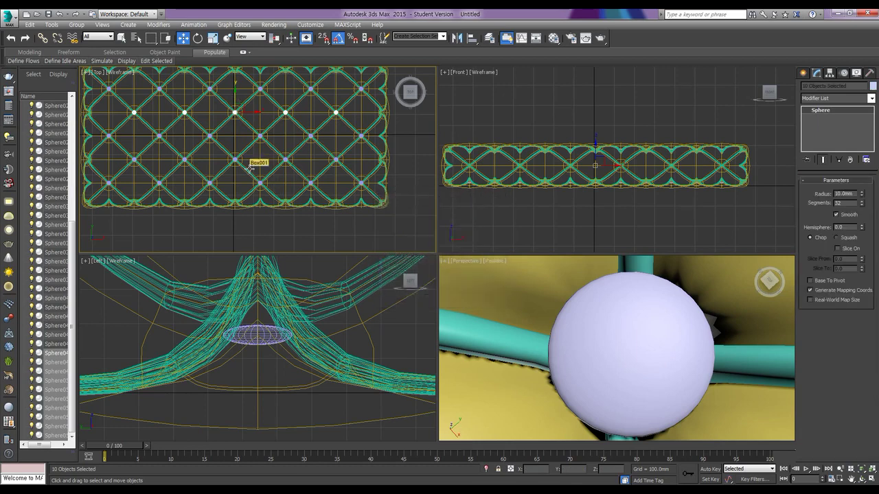
Step: Examine the button rows' placement in the left view and on the whole cushion in perspective, and clear the selection
{"action": "right_click", "coordinate": [265, 369]}
{"action": "key", "text": "z"}
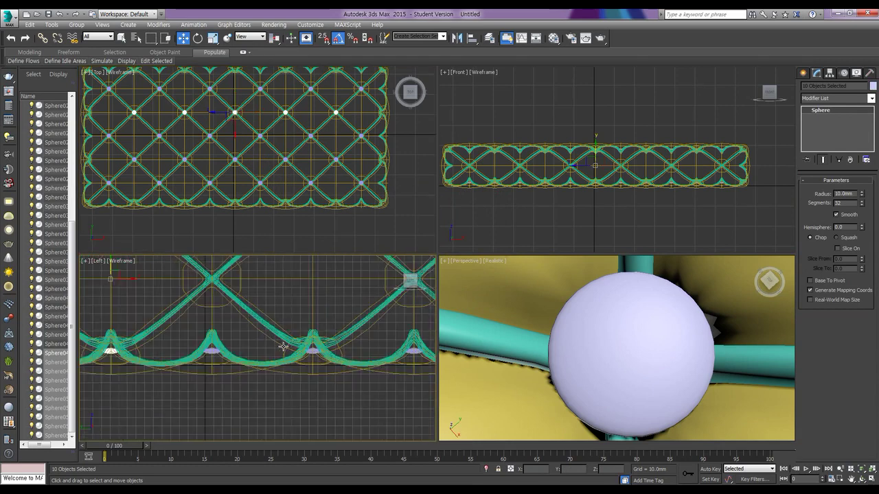
{"action": "scroll", "coordinate": [282, 347], "scroll_direction": "up", "scroll_amount": 1}
{"action": "middle_click_drag", "start_coordinate": [282, 347], "coordinate": [323, 346]}
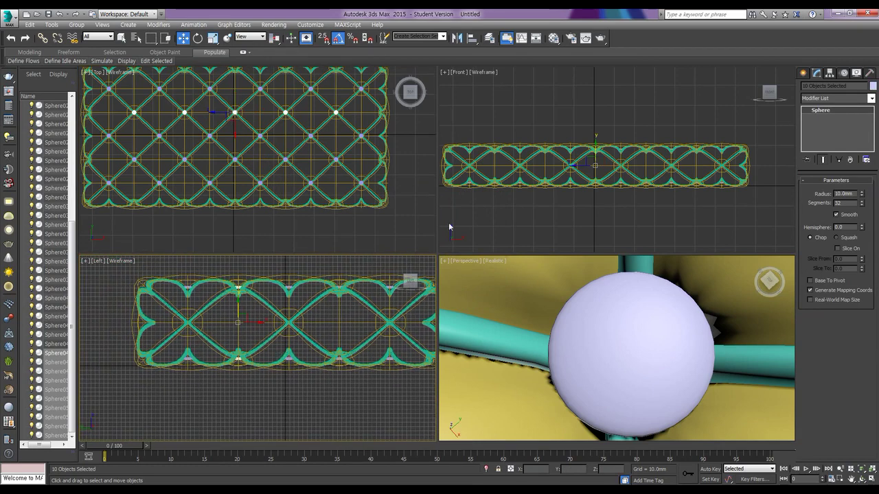
{"action": "scroll", "coordinate": [586, 350], "scroll_direction": "down", "scroll_amount": 3}
{"action": "middle_click_drag", "start_coordinate": [586, 350], "coordinate": [615, 409], "text": "alt"}
{"action": "scroll", "coordinate": [661, 372], "scroll_direction": "down", "scroll_amount": 3}
{"action": "scroll", "coordinate": [255, 312], "scroll_direction": "down", "scroll_amount": 4}
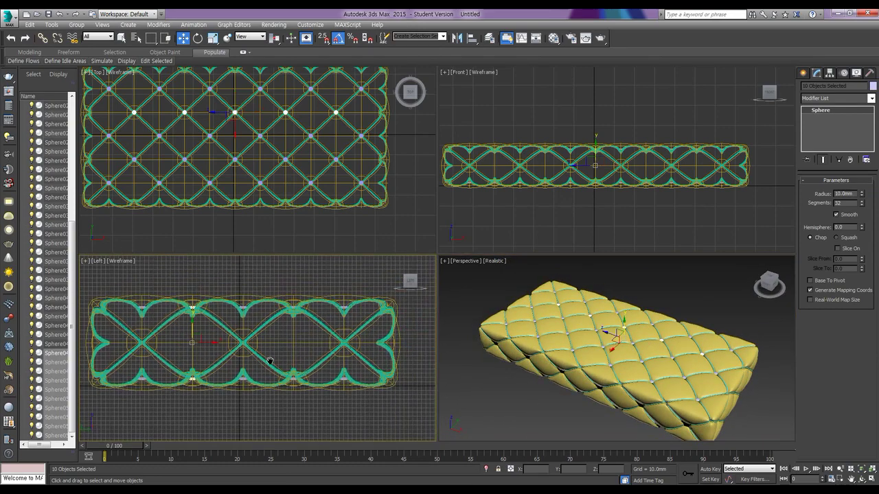
{"action": "mouse_move", "coordinate": [544, 349]}
{"action": "middle_mouse_down"}
{"action": "mouse_move", "coordinate": [562, 346]}
{"action": "mouse_move", "coordinate": [549, 348]}
{"action": "middle_mouse_up"}
{"action": "left_click", "coordinate": [513, 403]}
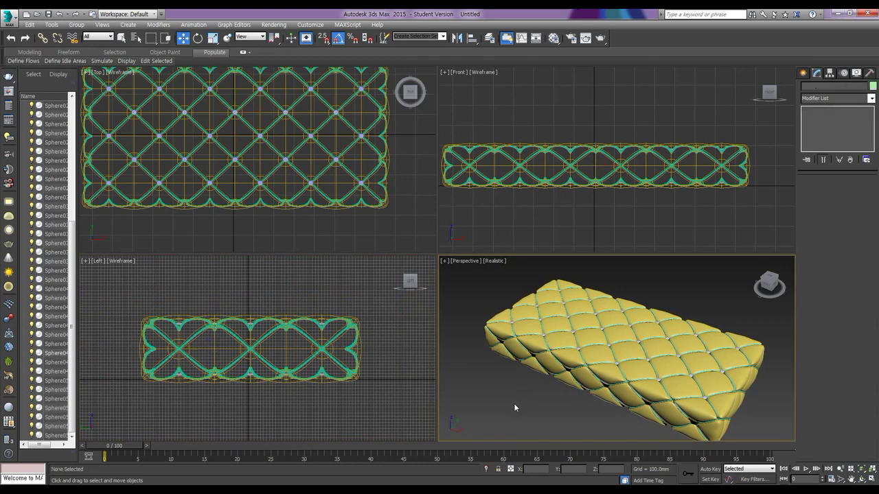
Step: Select all the button spheres from the first to the last and group them under the name "button"
{"action": "left_click", "coordinate": [52, 137]}
{"action": "scroll", "coordinate": [53, 137], "scroll_direction": "up", "scroll_amount": 5}
{"action": "left_click", "coordinate": [57, 124]}
{"action": "scroll", "coordinate": [48, 190], "scroll_direction": "down", "scroll_amount": 5}
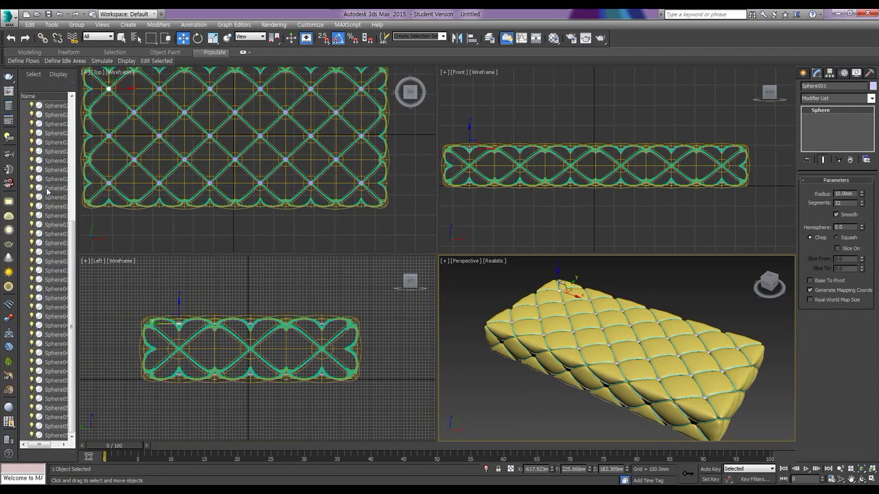
{"action": "left_click", "coordinate": [58, 436], "text": "shift"}
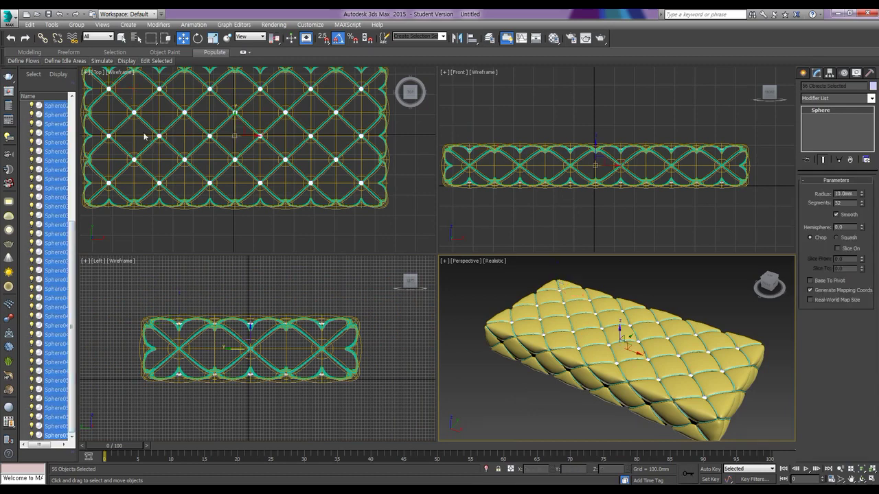
{"action": "left_click", "coordinate": [76, 24]}
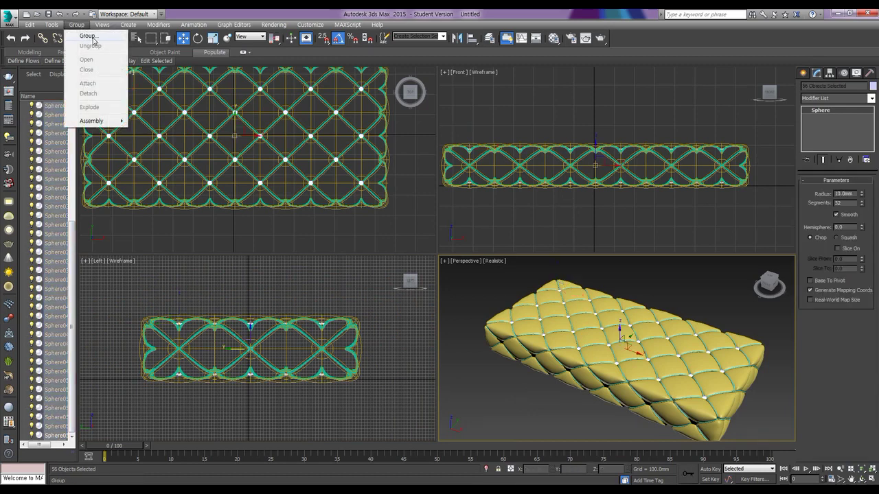
{"action": "left_click", "coordinate": [88, 36]}
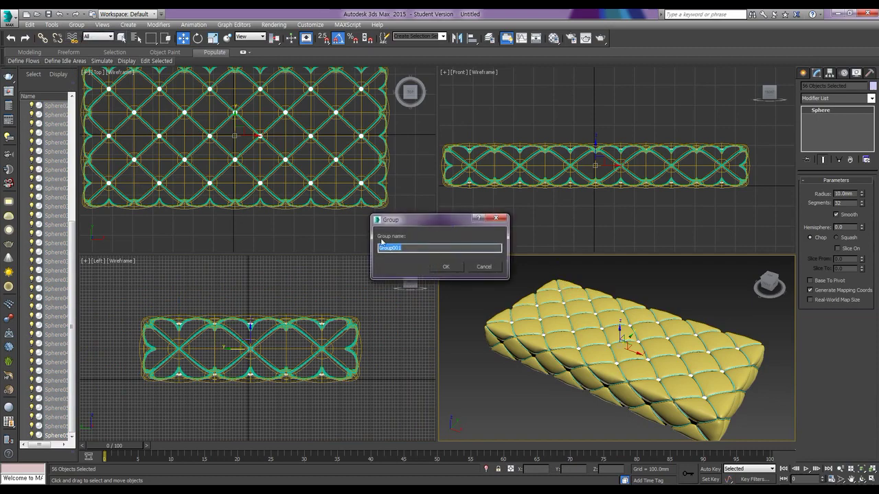
{"action": "type", "text": "button"}
{"action": "key", "text": "Return"}
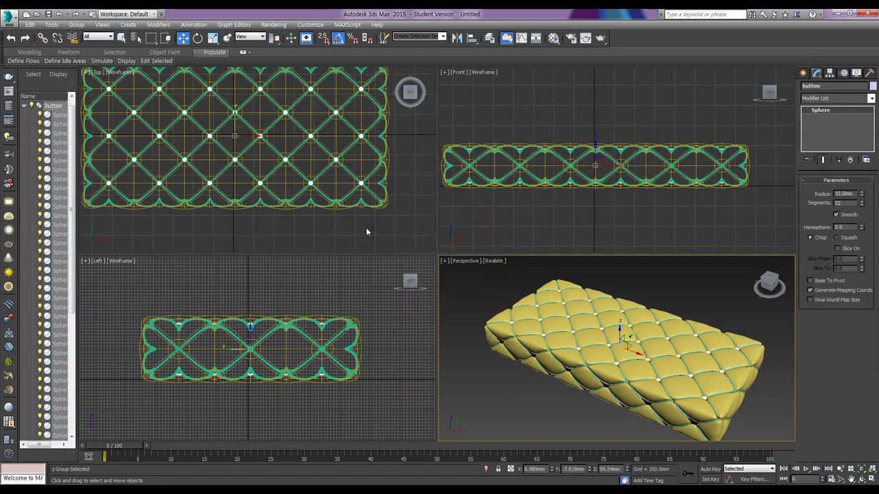
Step: Create a tube centred on the cushion in the left view, with radii of about 322 and 305 mm and a height of about 31 mm
{"action": "middle_click_drag", "start_coordinate": [706, 353], "coordinate": [494, 369], "text": "alt"}
{"action": "left_click", "coordinate": [349, 342]}
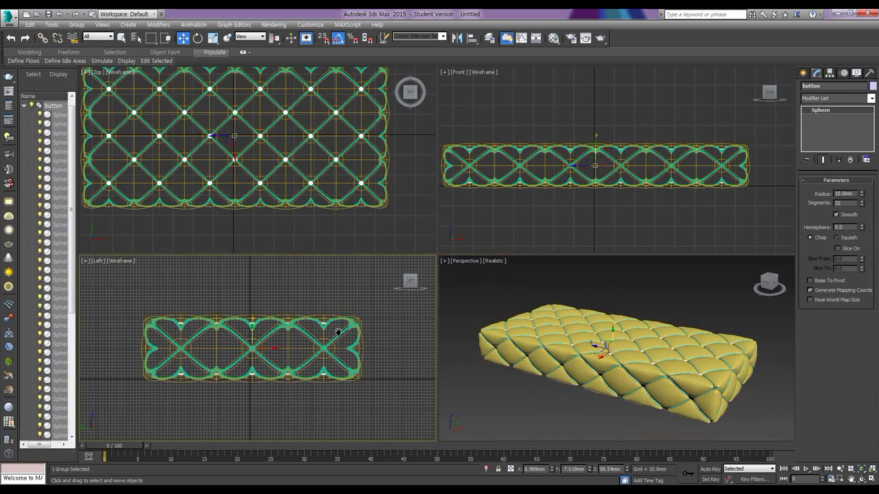
{"action": "key", "text": "alt+w"}
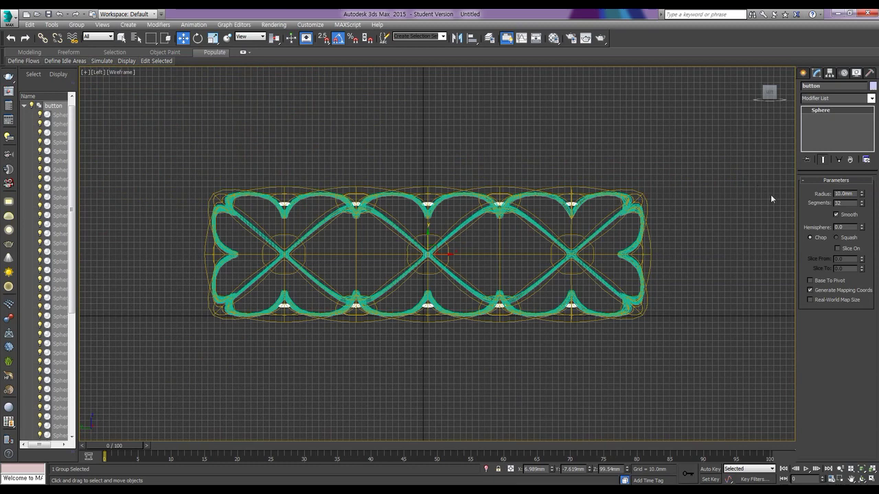
{"action": "left_click", "coordinate": [802, 73]}
{"action": "left_click", "coordinate": [855, 150]}
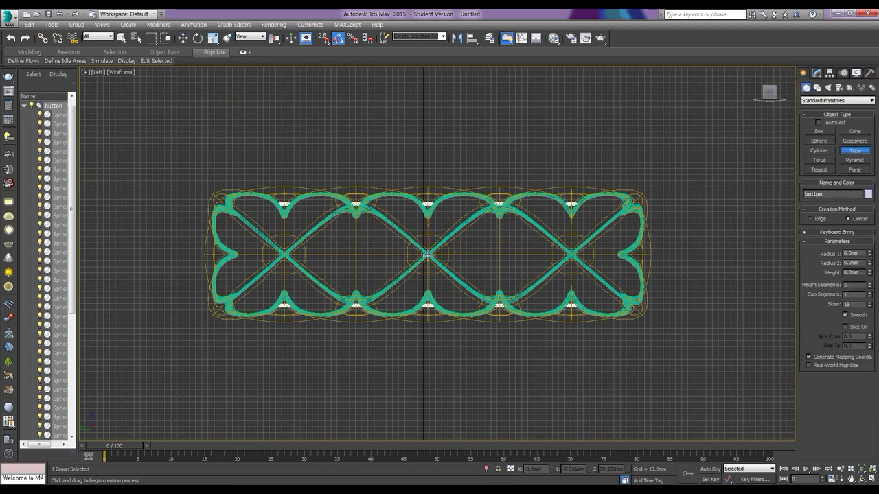
{"action": "left_click_drag", "start_coordinate": [428, 254], "coordinate": [264, 144]}
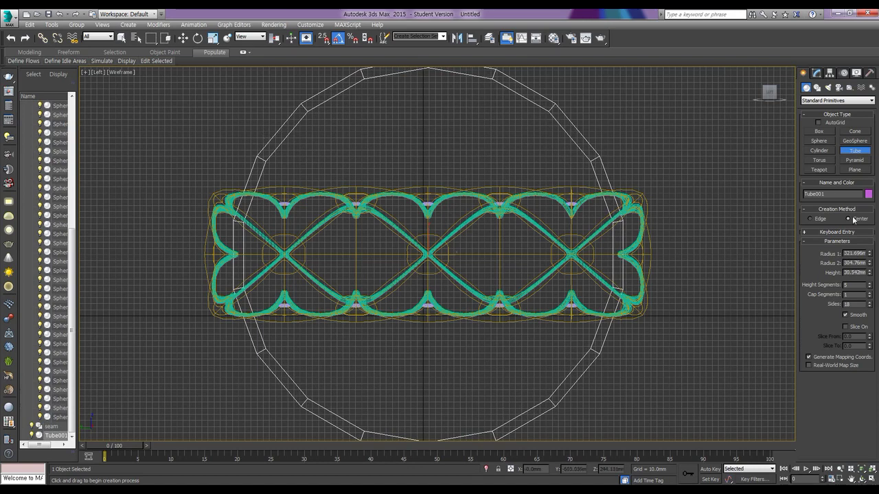
Step: Set the tube's radii to 320 and 300 mm, height to 180 mm, height and cap segments to 1, and sides to 32
{"action": "double_click", "coordinate": [859, 253]}
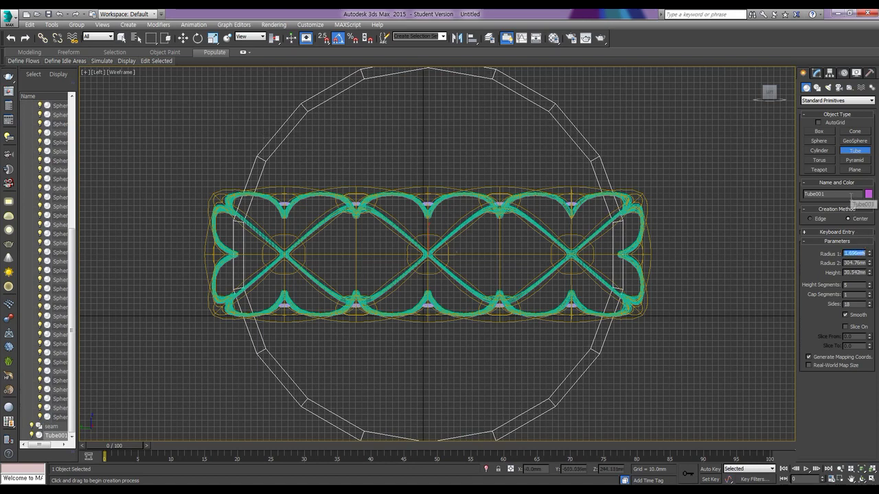
{"action": "type", "text": "320"}
{"action": "key", "text": "Tab"}
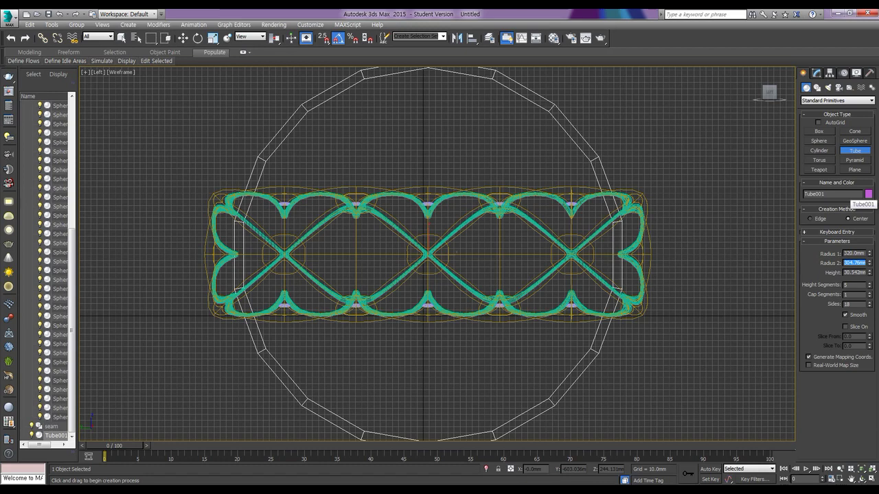
{"action": "type", "text": "300"}
{"action": "key", "text": "Tab"}
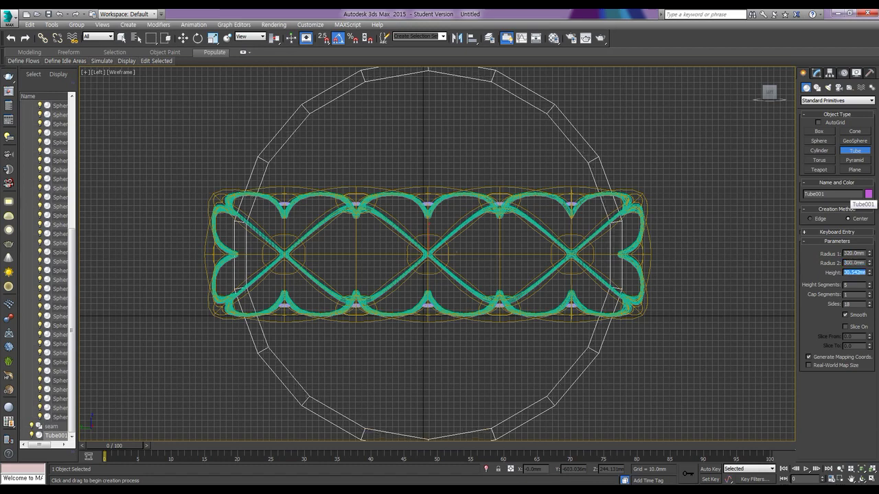
{"action": "type", "text": "180"}
{"action": "key", "text": "Tab"}
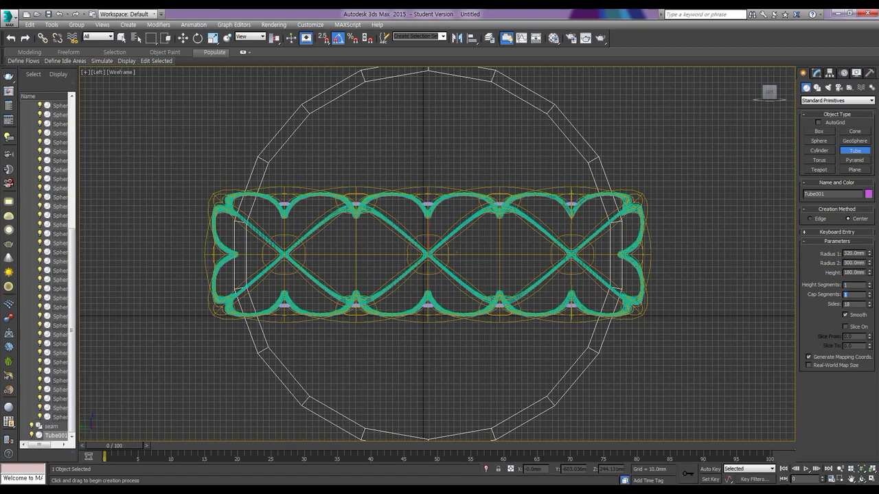
{"action": "type", "text": "32"}
{"action": "key", "text": "Return"}
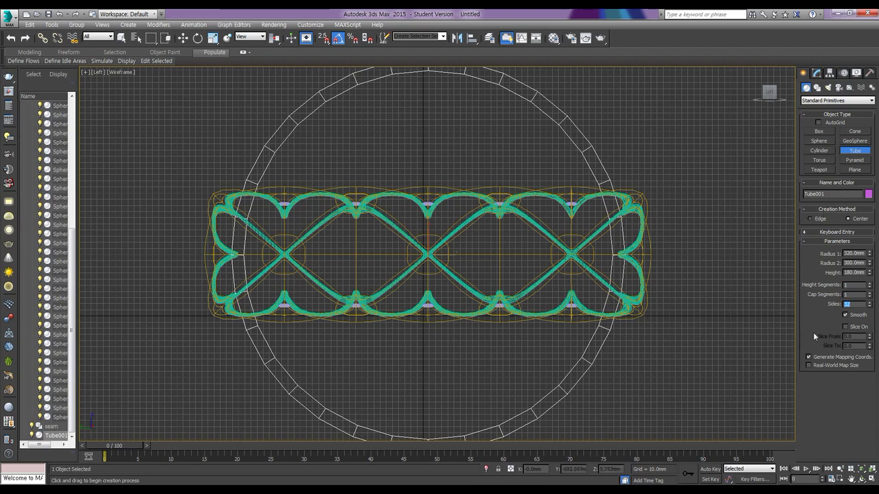
Step: Move the tube along X in the top view until it stands clear beyond the cushion's short end
{"action": "key", "text": "w"}
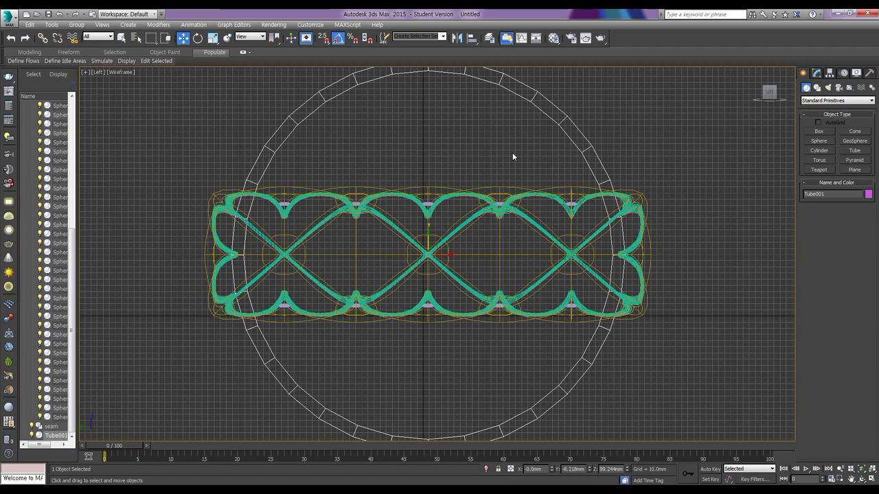
{"action": "key", "text": "alt+w"}
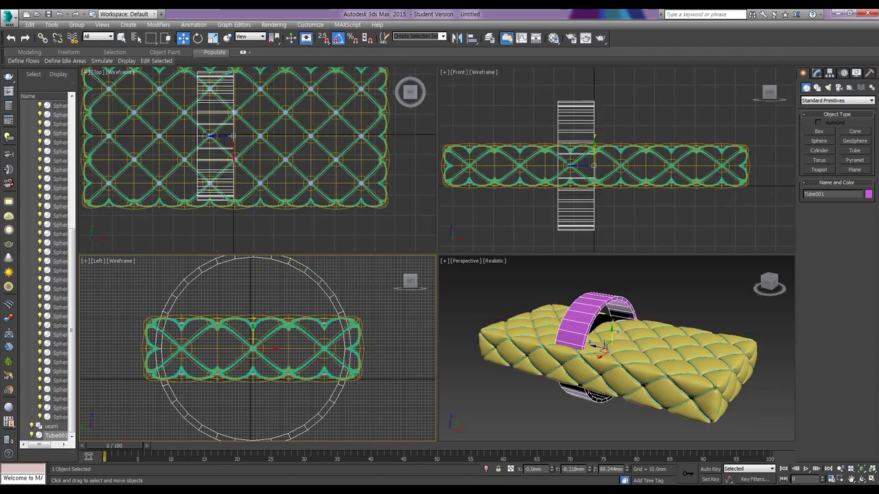
{"action": "right_click", "coordinate": [246, 148]}
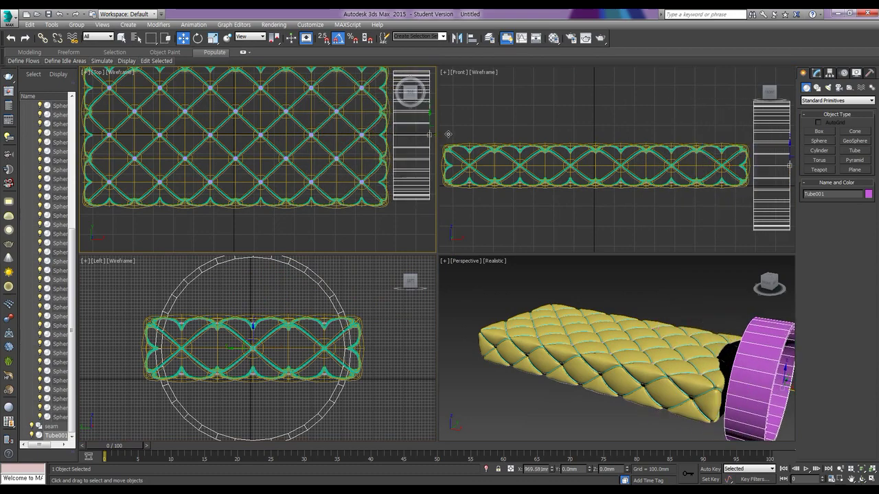
{"action": "right_click", "coordinate": [655, 358]}
{"action": "middle_click_drag", "start_coordinate": [654, 358], "coordinate": [543, 352], "text": "alt"}
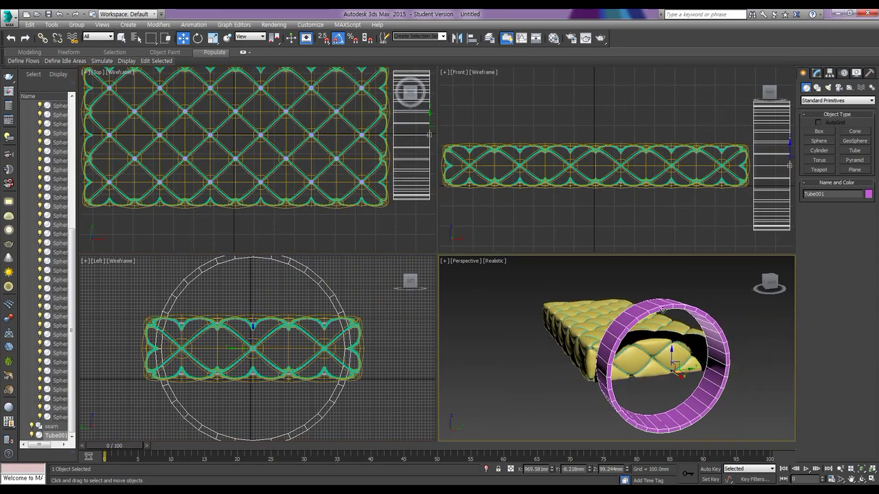
Step: Convert the tube to an editable poly
{"action": "right_click", "coordinate": [663, 303]}
{"action": "mouse_move", "coordinate": [717, 395]}
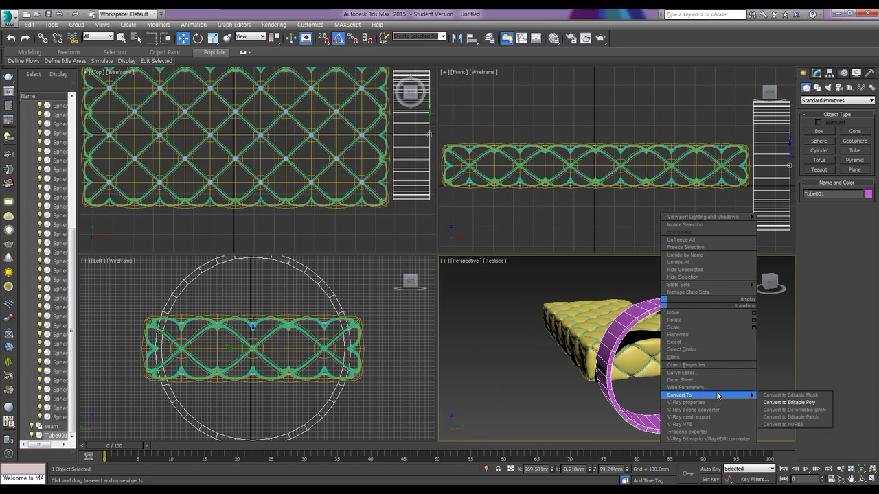
{"action": "left_click", "coordinate": [778, 403]}
{"action": "middle_click_drag", "start_coordinate": [699, 364], "coordinate": [650, 361], "text": "alt"}
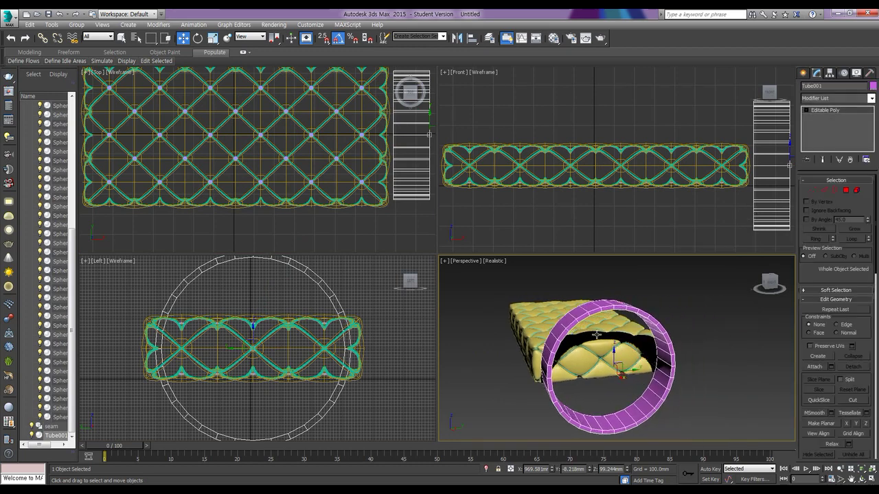
Step: Select the polygons of the tube's upper half in the front view and delete them, leaving a lower half-ring
{"action": "left_click", "coordinate": [846, 190]}
{"action": "middle_click_drag", "start_coordinate": [740, 136], "coordinate": [632, 132]}
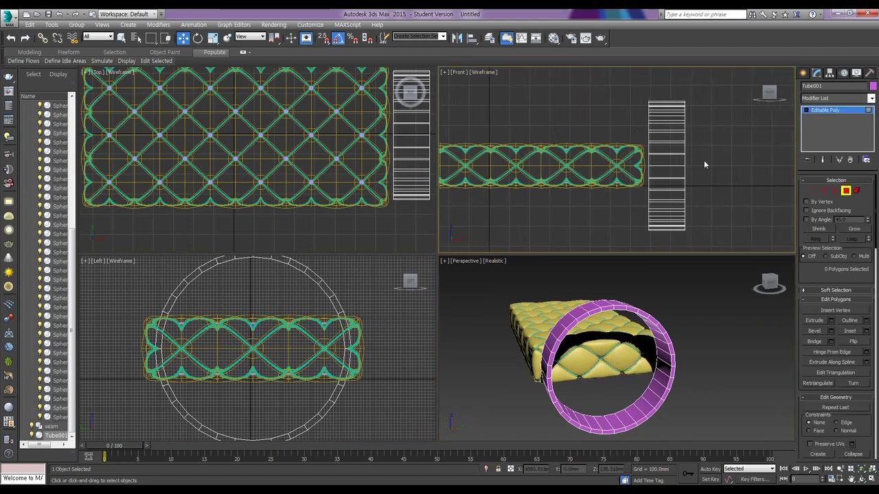
{"action": "left_click_drag", "start_coordinate": [704, 163], "coordinate": [648, 92]}
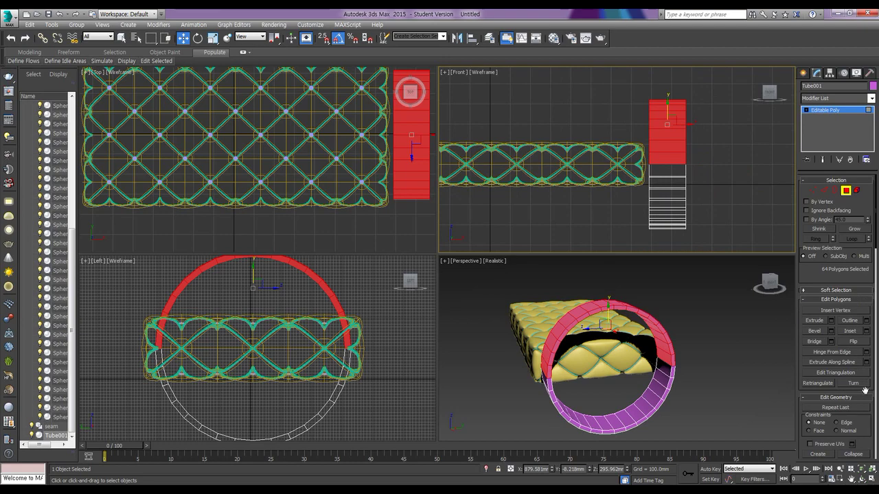
{"action": "left_click_drag", "start_coordinate": [867, 428], "coordinate": [867, 300]}
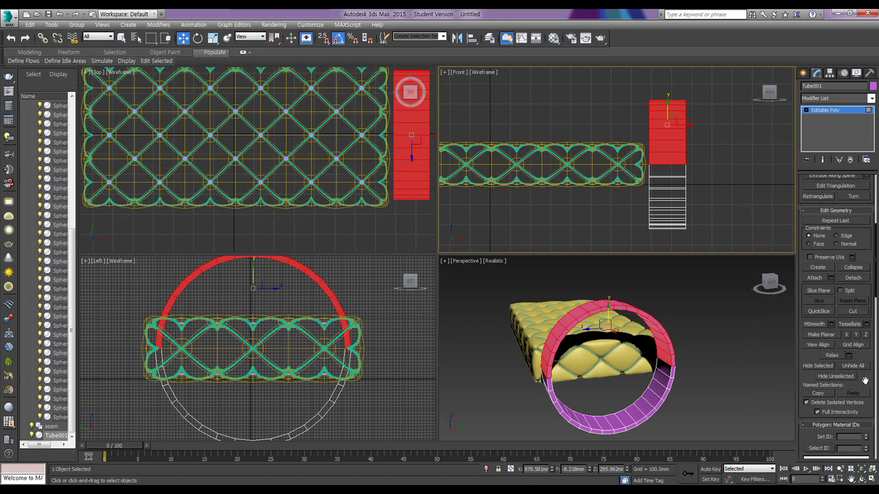
{"action": "left_click_drag", "start_coordinate": [865, 381], "coordinate": [862, 201]}
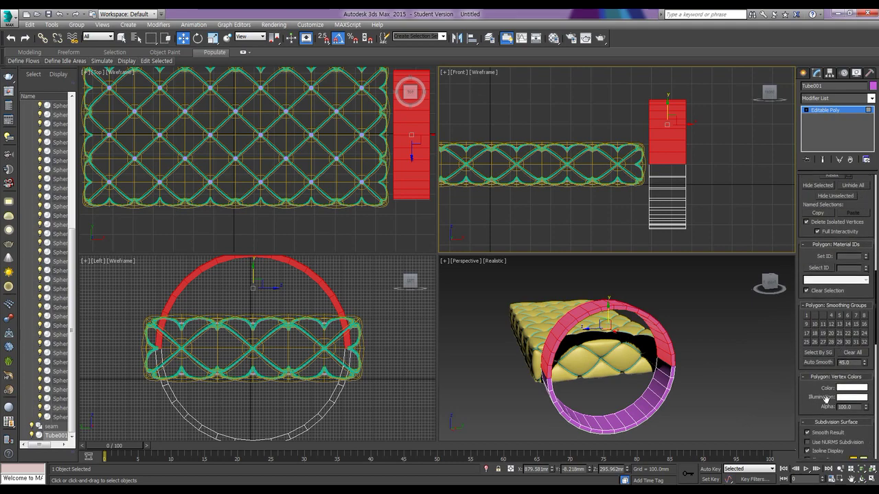
{"action": "left_click_drag", "start_coordinate": [813, 409], "coordinate": [817, 473]}
{"action": "left_click_drag", "start_coordinate": [863, 261], "coordinate": [869, 383]}
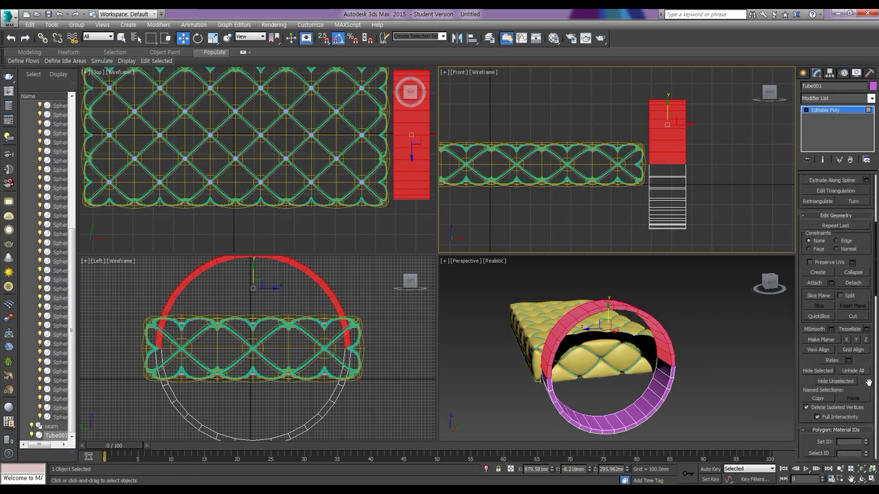
{"action": "left_click_drag", "start_coordinate": [860, 294], "coordinate": [861, 315]}
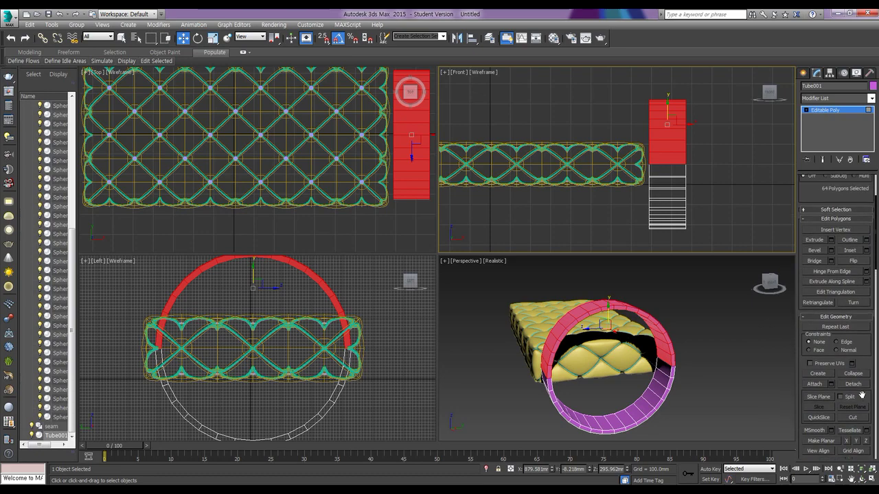
{"action": "left_click_drag", "start_coordinate": [859, 420], "coordinate": [859, 435]}
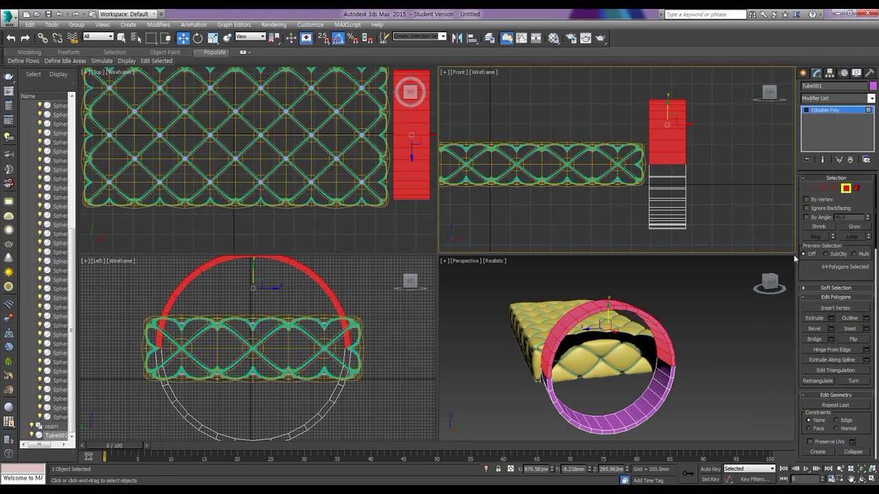
{"action": "left_click", "coordinate": [731, 154]}
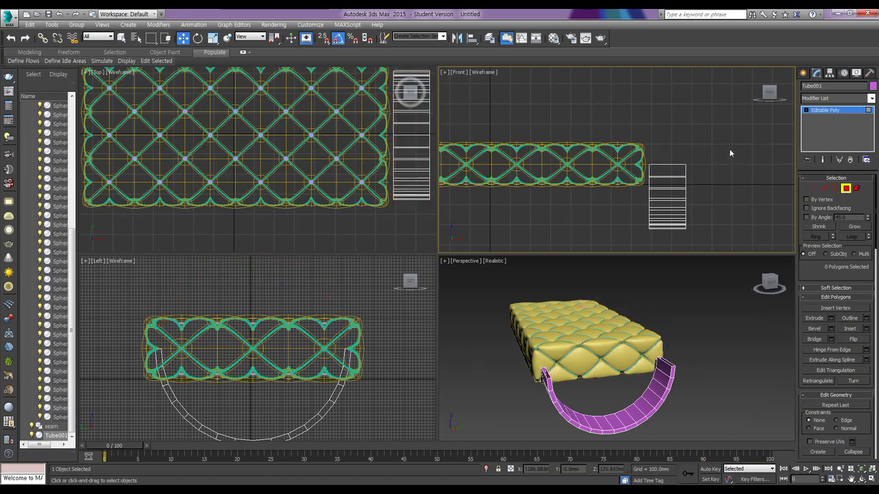
Step: Cap the open borders at both ends of the half-ring and leave border editing
{"action": "middle_click_drag", "start_coordinate": [655, 376], "coordinate": [651, 393]}
{"action": "scroll", "coordinate": [653, 390], "scroll_direction": "up", "scroll_amount": 3}
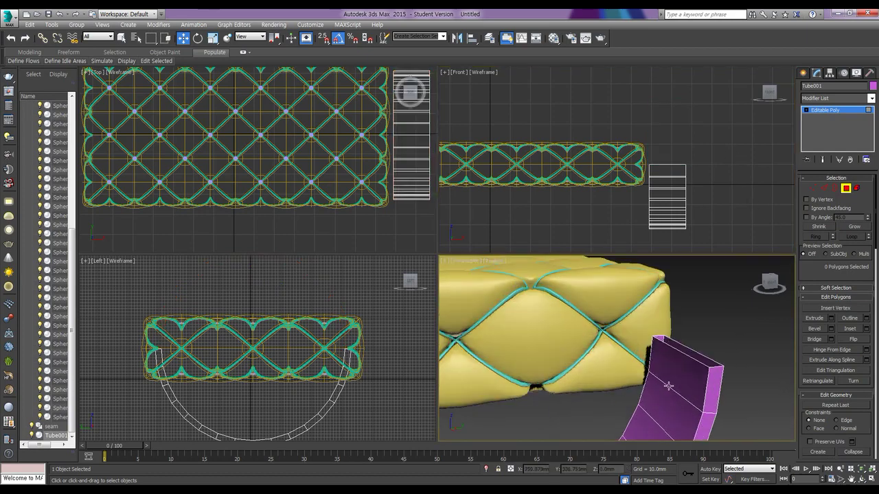
{"action": "scroll", "coordinate": [667, 392], "scroll_direction": "up", "scroll_amount": 3}
{"action": "key", "text": "3"}
{"action": "left_click", "coordinate": [677, 364]}
{"action": "scroll", "coordinate": [691, 313], "scroll_direction": "down", "scroll_amount": 3}
{"action": "middle_click_drag", "start_coordinate": [691, 314], "coordinate": [712, 365]}
{"action": "scroll", "coordinate": [677, 363], "scroll_direction": "down", "scroll_amount": 2}
{"action": "left_click", "coordinate": [512, 358], "text": "ctrl"}
{"action": "scroll", "coordinate": [639, 364], "scroll_direction": "down", "scroll_amount": 2}
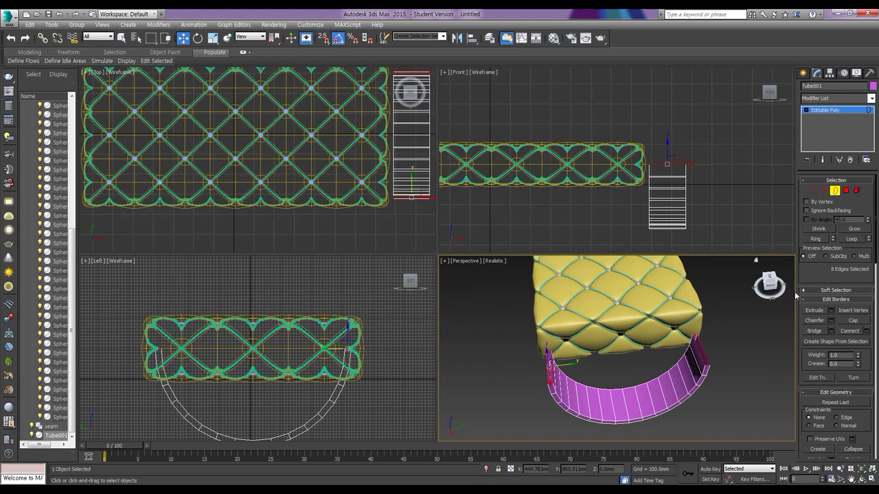
{"action": "left_click", "coordinate": [857, 321]}
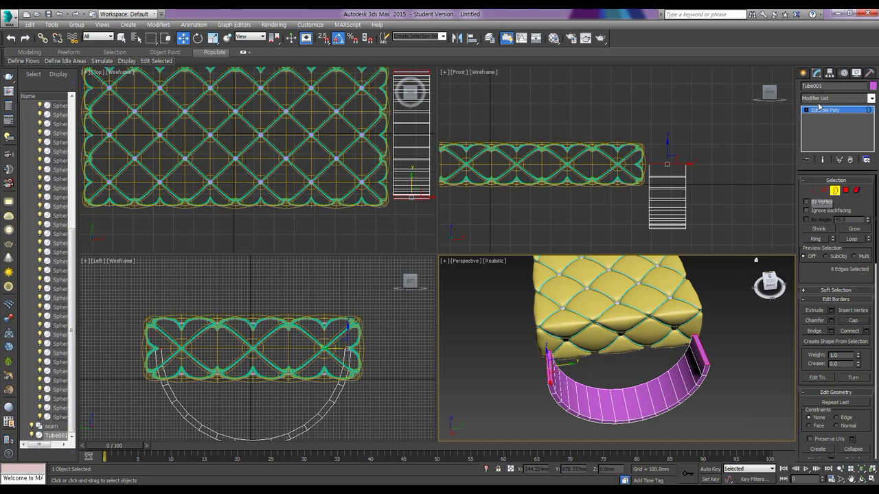
{"action": "left_click", "coordinate": [835, 190]}
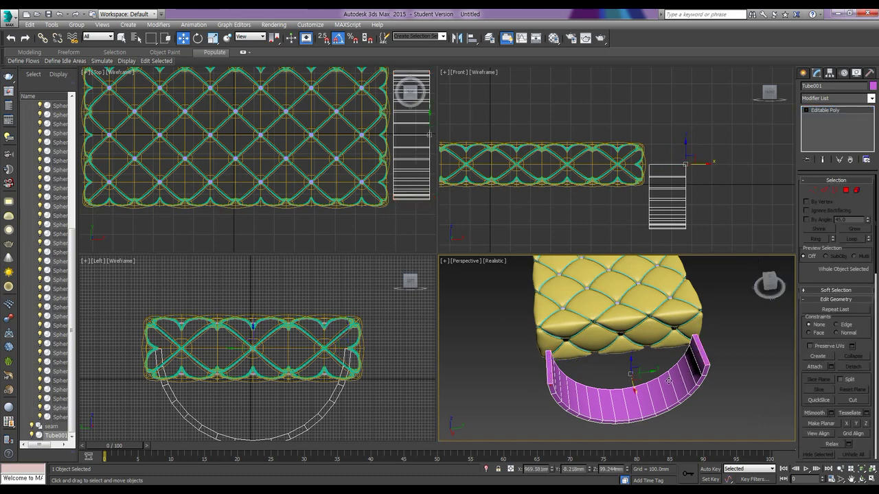
Step: Move the half-ring about 246 mm back along X in the front view so it sits just inside the cushion's end
{"action": "left_click", "coordinate": [666, 177]}
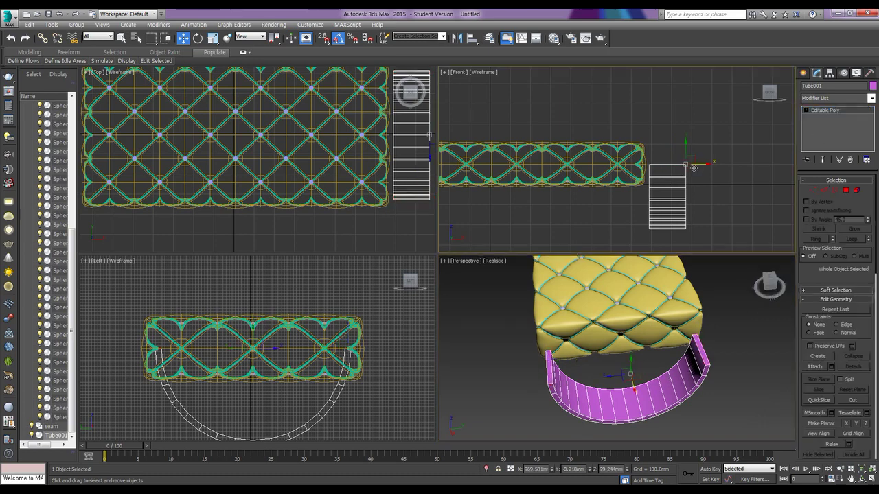
{"action": "left_click_drag", "start_coordinate": [704, 165], "coordinate": [655, 165]}
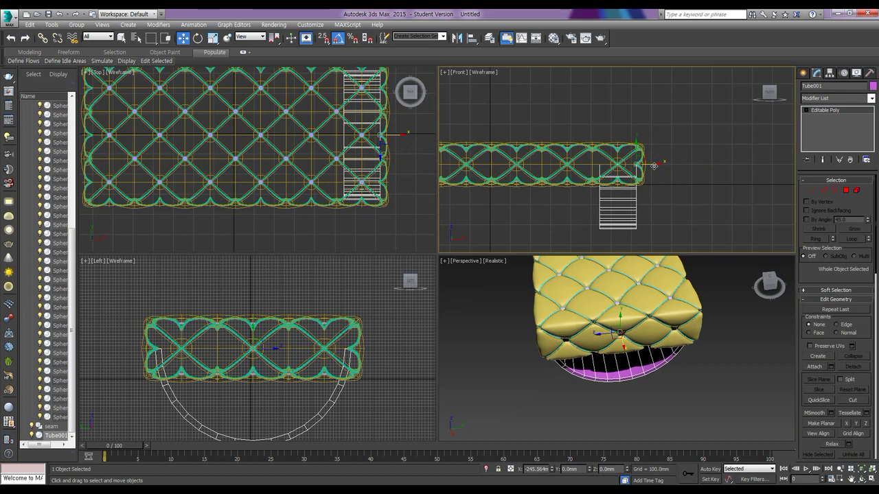
{"action": "left_click_drag", "start_coordinate": [654, 165], "coordinate": [655, 165]}
Step: Mirror the half-ring across the Y axis as an instance with zero offset
{"action": "left_click", "coordinate": [457, 38]}
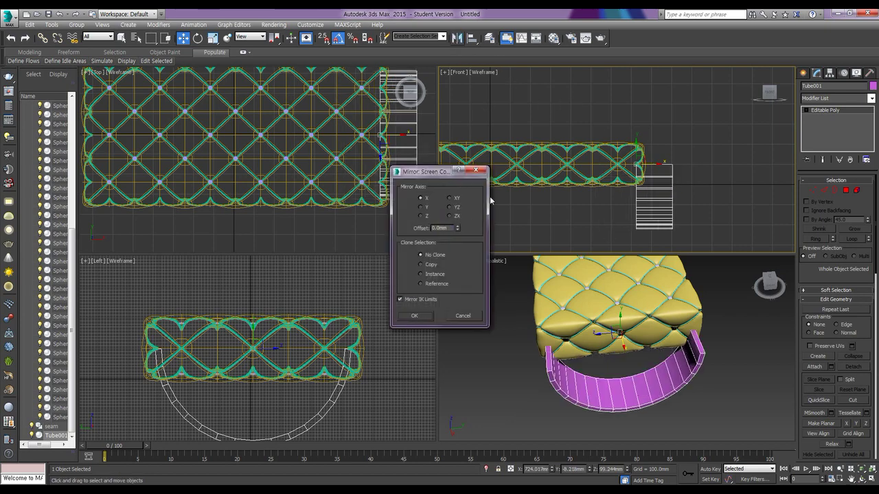
{"action": "left_click", "coordinate": [422, 209]}
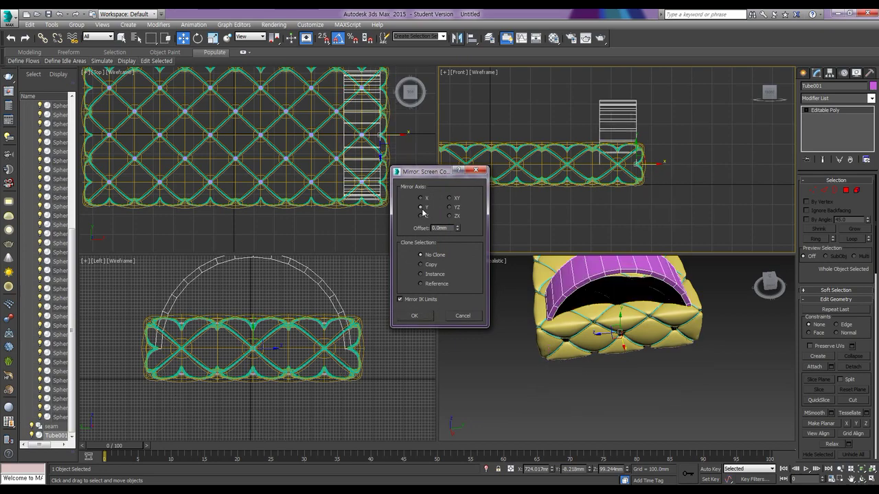
{"action": "left_click", "coordinate": [421, 275]}
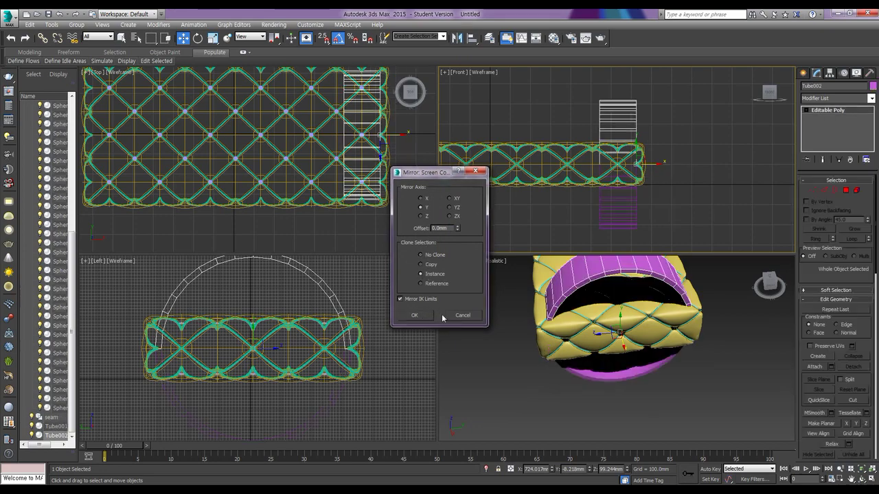
{"action": "left_click", "coordinate": [422, 318]}
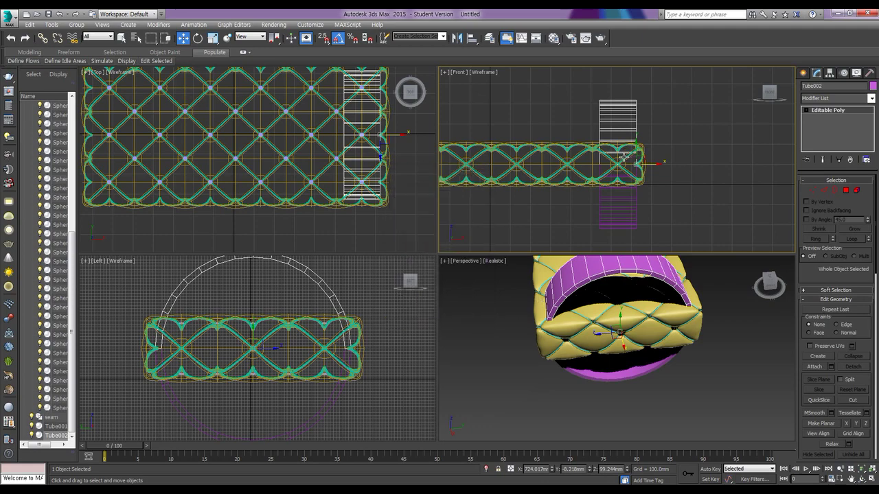
Step: Lower the mirrored half-ring about 464 mm in the left view so its crown overlaps the other half-ring below the cushion
{"action": "right_click", "coordinate": [275, 326]}
{"action": "scroll", "coordinate": [274, 324], "scroll_direction": "down", "scroll_amount": 3}
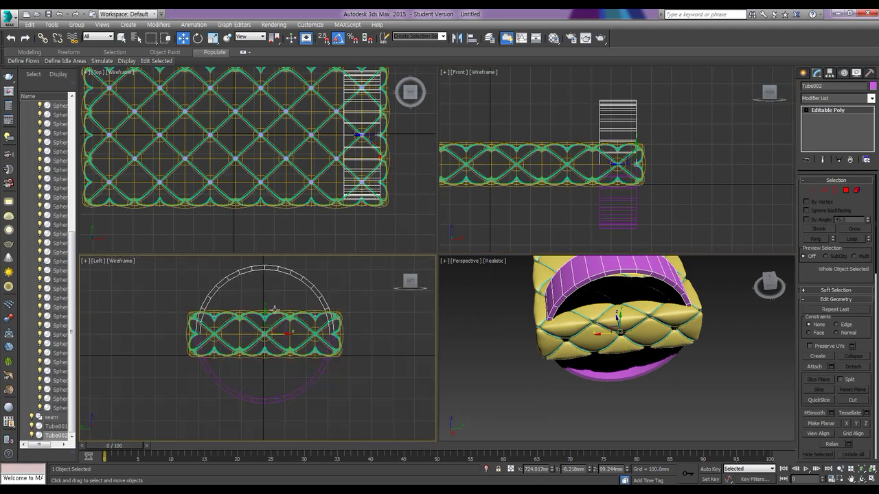
{"action": "key", "text": "alt+w"}
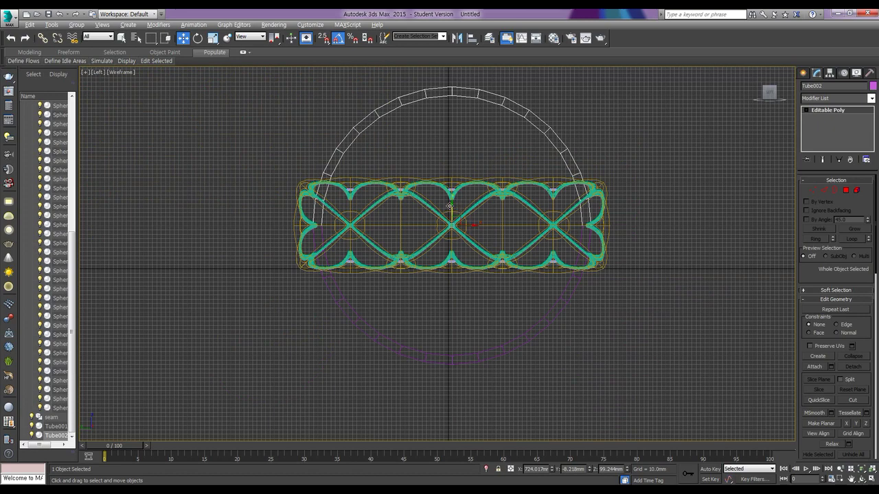
{"action": "left_click_drag", "start_coordinate": [449, 206], "coordinate": [450, 408]}
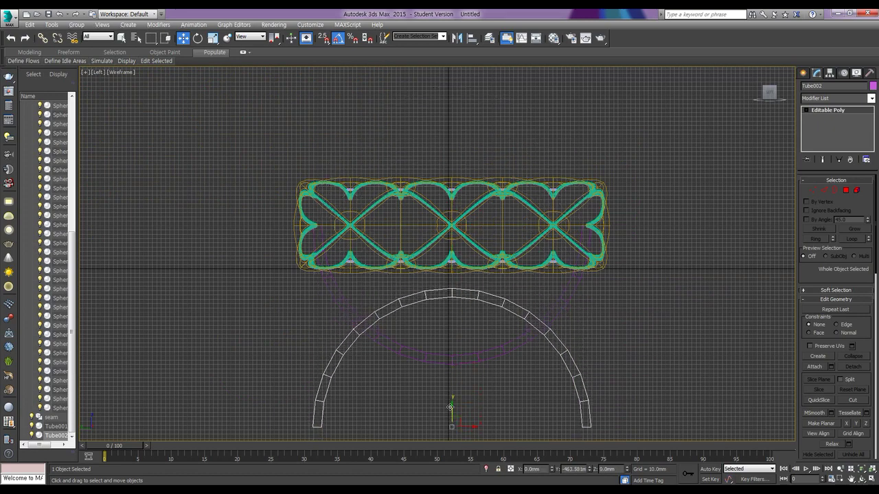
{"action": "key", "text": "alt+w"}
Step: Add the other half-ring to the selection so both crossed half-rings are selected
{"action": "right_click", "coordinate": [616, 367]}
{"action": "left_click", "coordinate": [635, 370], "text": "ctrl"}
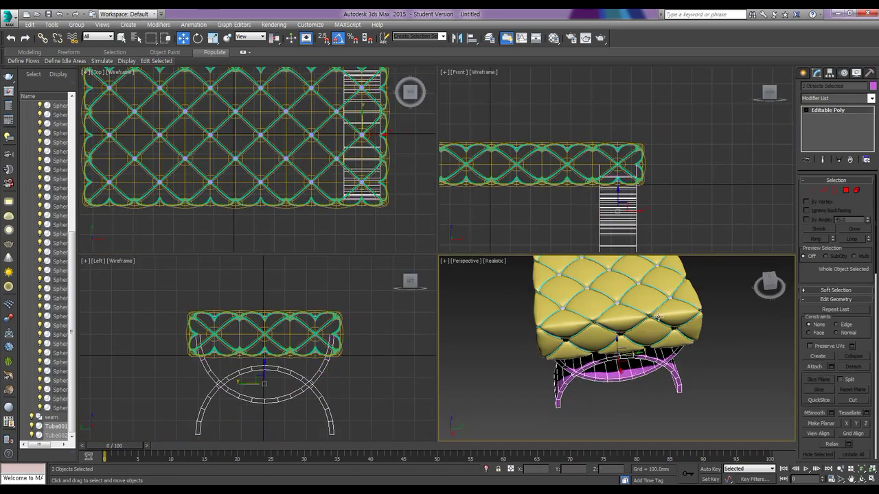
{"action": "left_click", "coordinate": [856, 191]}
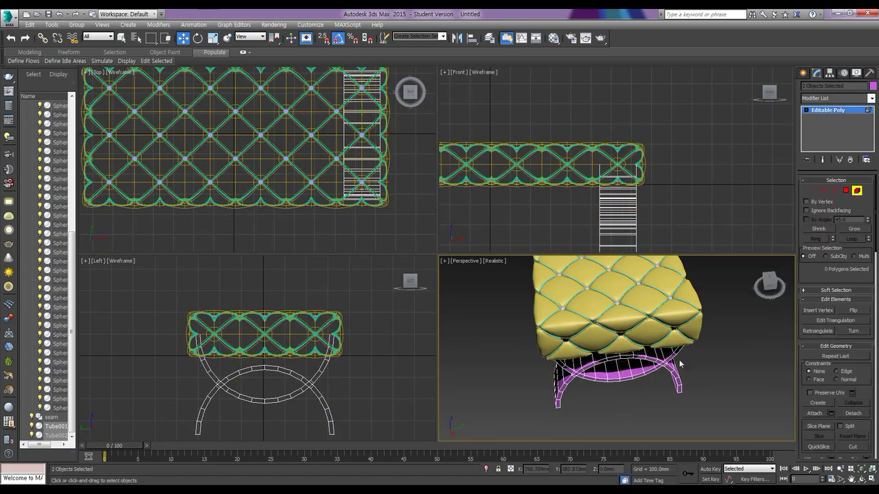
{"action": "key", "text": "ctrl+a"}
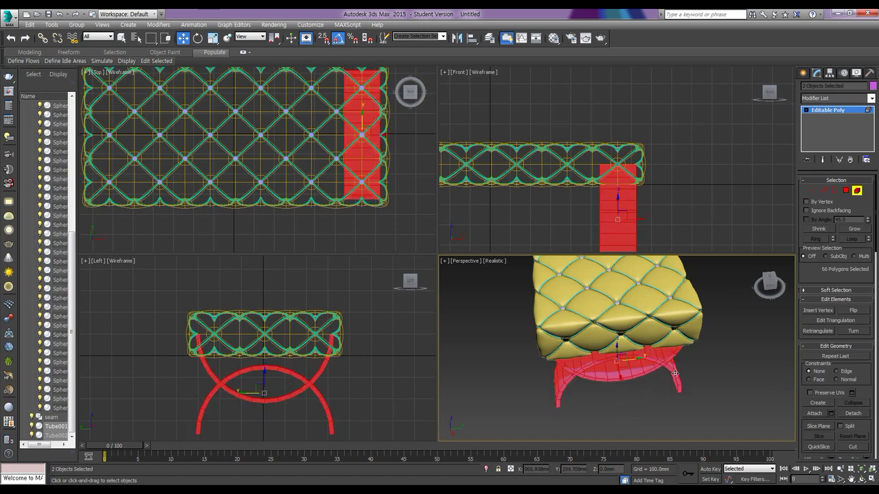
{"action": "left_click", "coordinate": [719, 388]}
{"action": "left_click", "coordinate": [711, 373]}
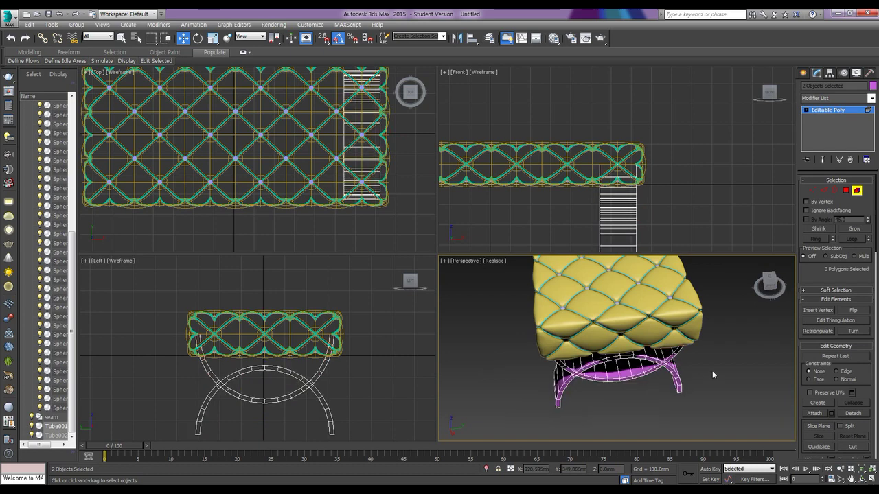
{"action": "left_click", "coordinate": [806, 110]}
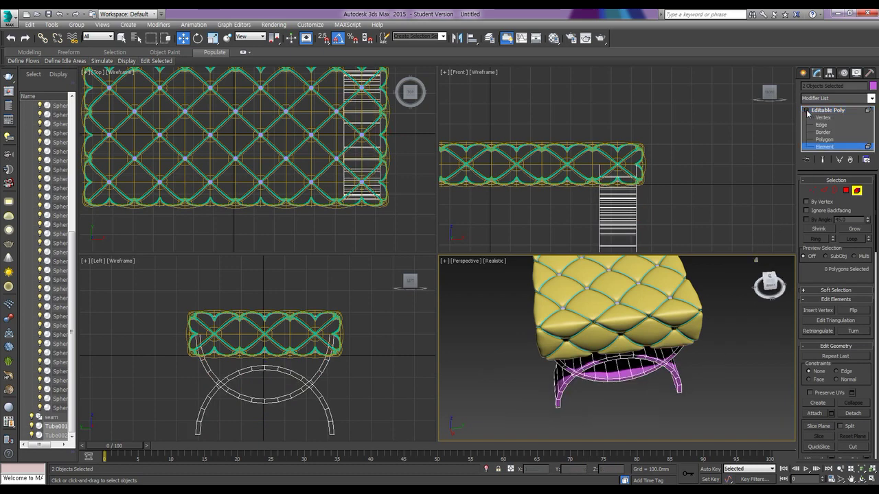
{"action": "left_click", "coordinate": [857, 192]}
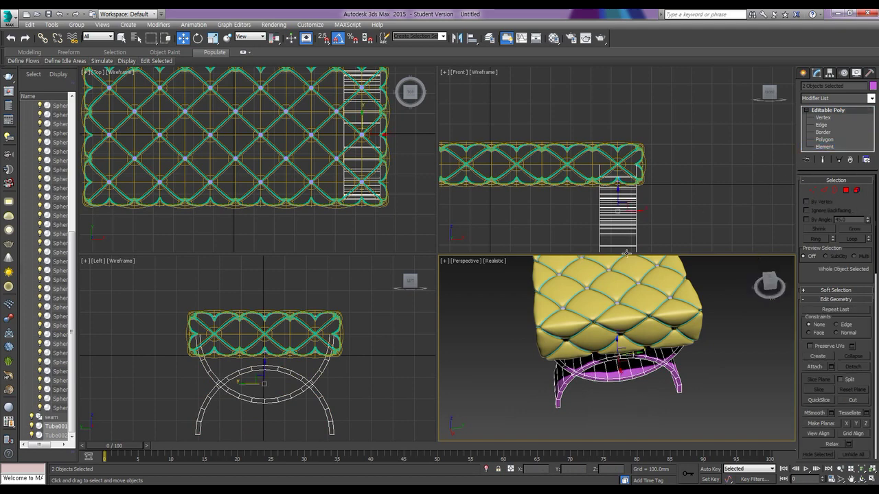
Step: Clone the two crossed half-rings along X to the cushion's opposite end in the front view, as one instanced copy
{"action": "middle_click_drag", "start_coordinate": [574, 199], "coordinate": [700, 168]}
{"action": "key", "text": "alt+w"}
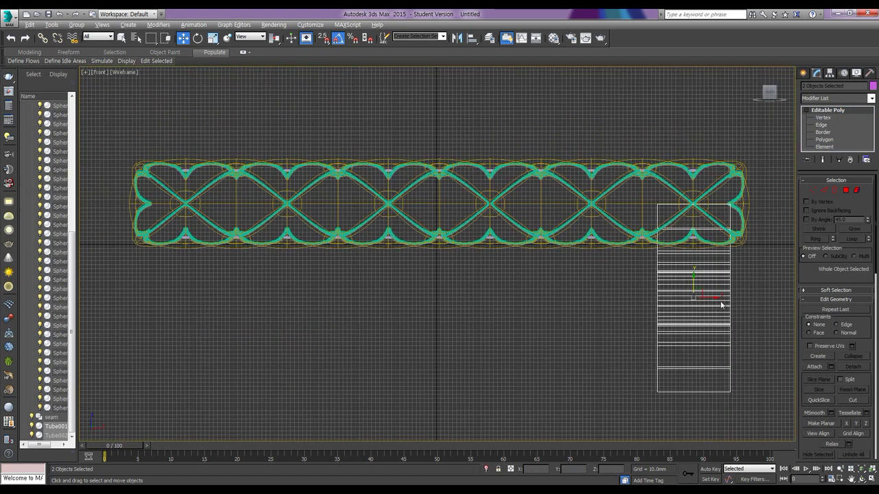
{"action": "mouse_move", "coordinate": [713, 300]}
{"action": "left_mouse_down"}
{"action": "mouse_move", "coordinate": [173, 298]}
{"action": "mouse_move", "coordinate": [206, 307]}
{"action": "left_mouse_up"}
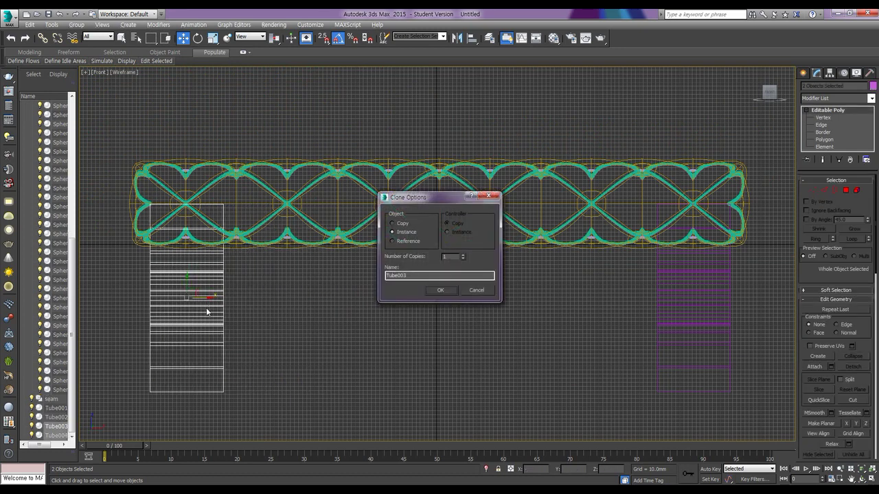
{"action": "left_click", "coordinate": [442, 290]}
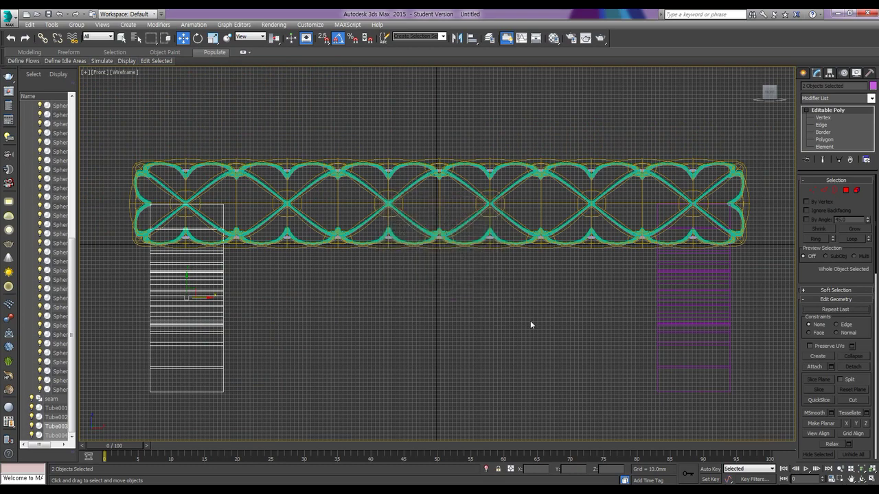
Step: Render the perspective view of the whole bench with both leg pairs, then close the render
{"action": "key", "text": "alt+w"}
{"action": "middle_click_drag", "start_coordinate": [534, 328], "coordinate": [621, 347], "text": "alt"}
{"action": "scroll", "coordinate": [621, 350], "scroll_direction": "down", "scroll_amount": 2}
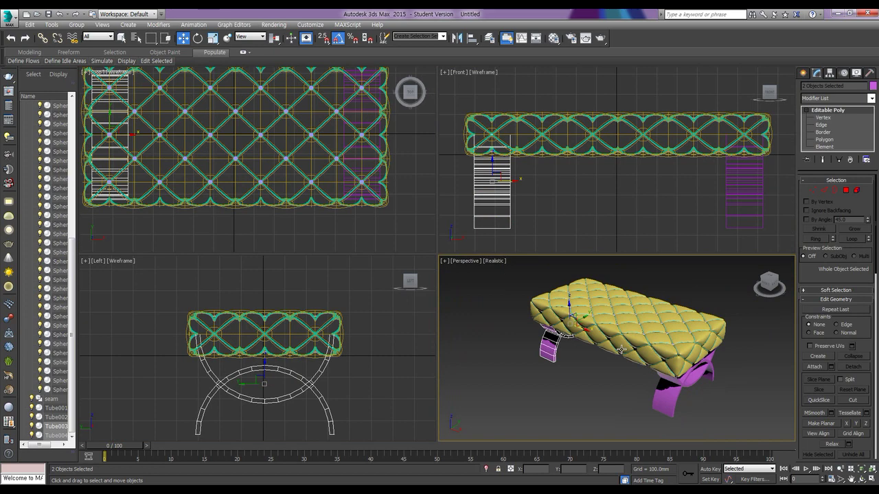
{"action": "scroll", "coordinate": [621, 350], "scroll_direction": "up", "scroll_amount": 2}
{"action": "key", "text": "shift+q"}
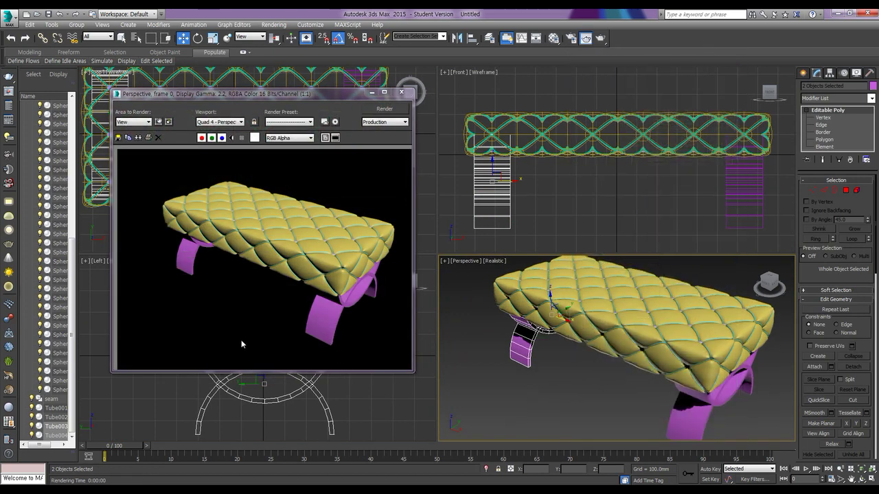
{"action": "left_click", "coordinate": [407, 92]}
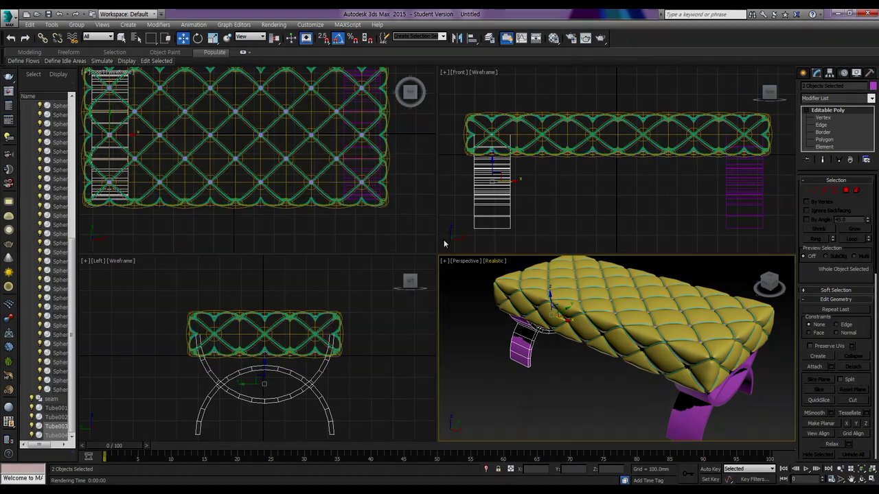